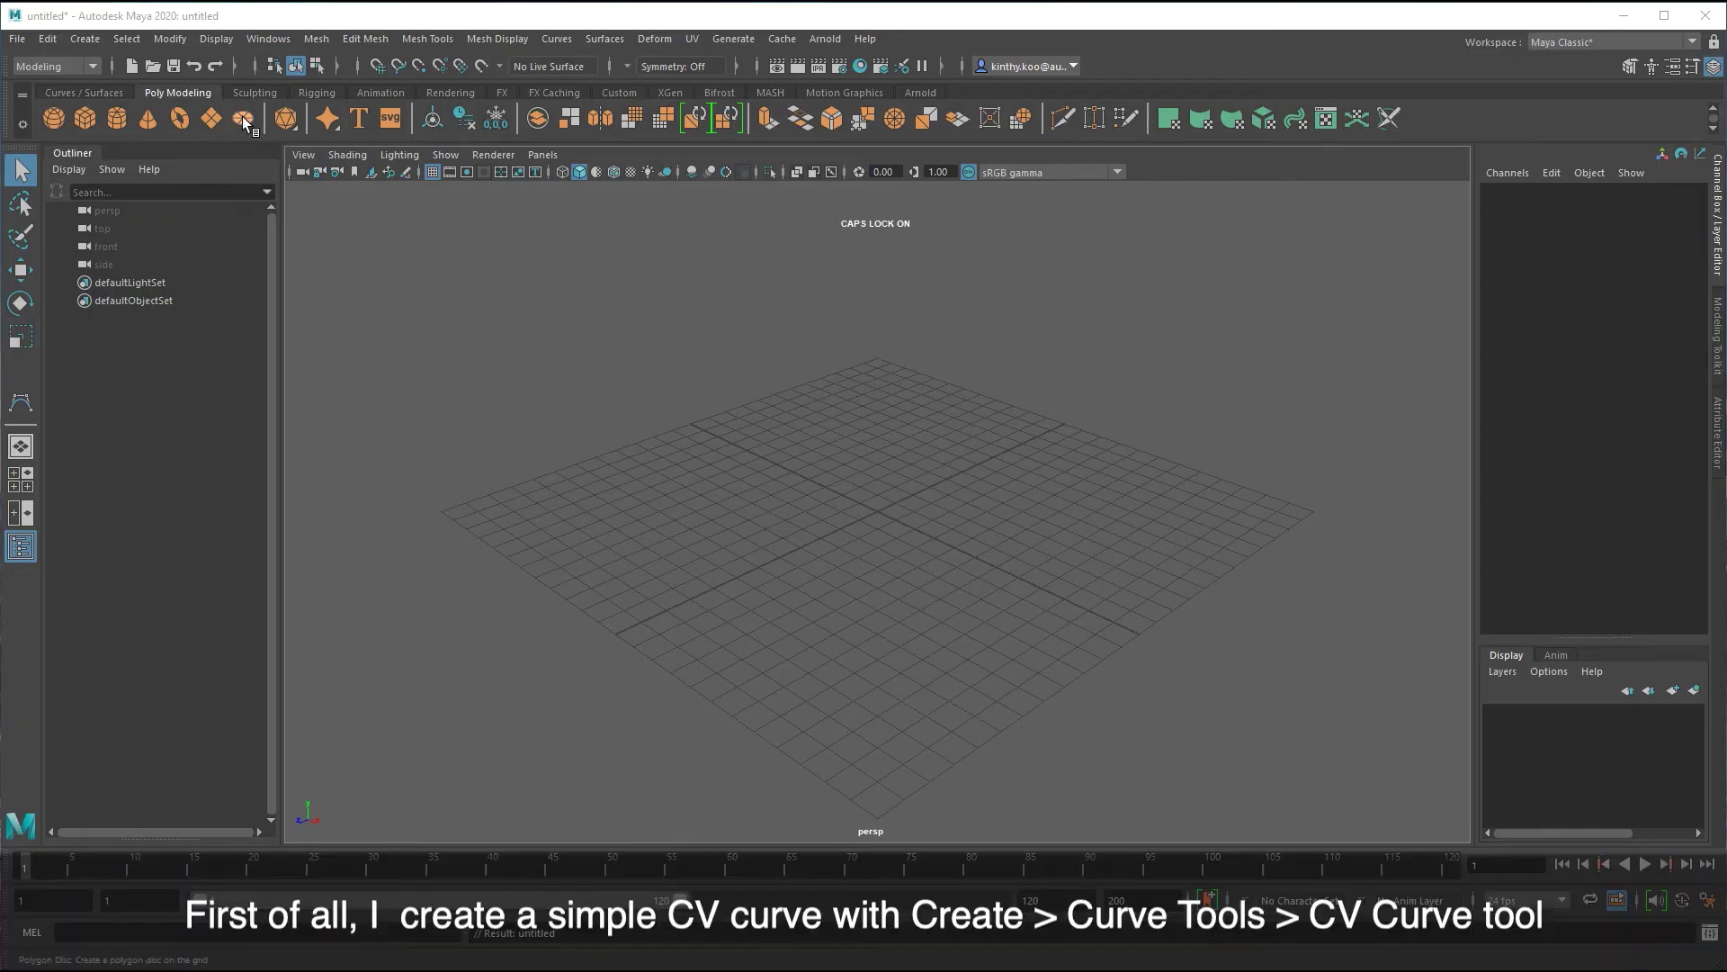
- Start a CV curve and place its first control points across the right side of the grid
left_click(89, 34)
mouse_move(124, 174)
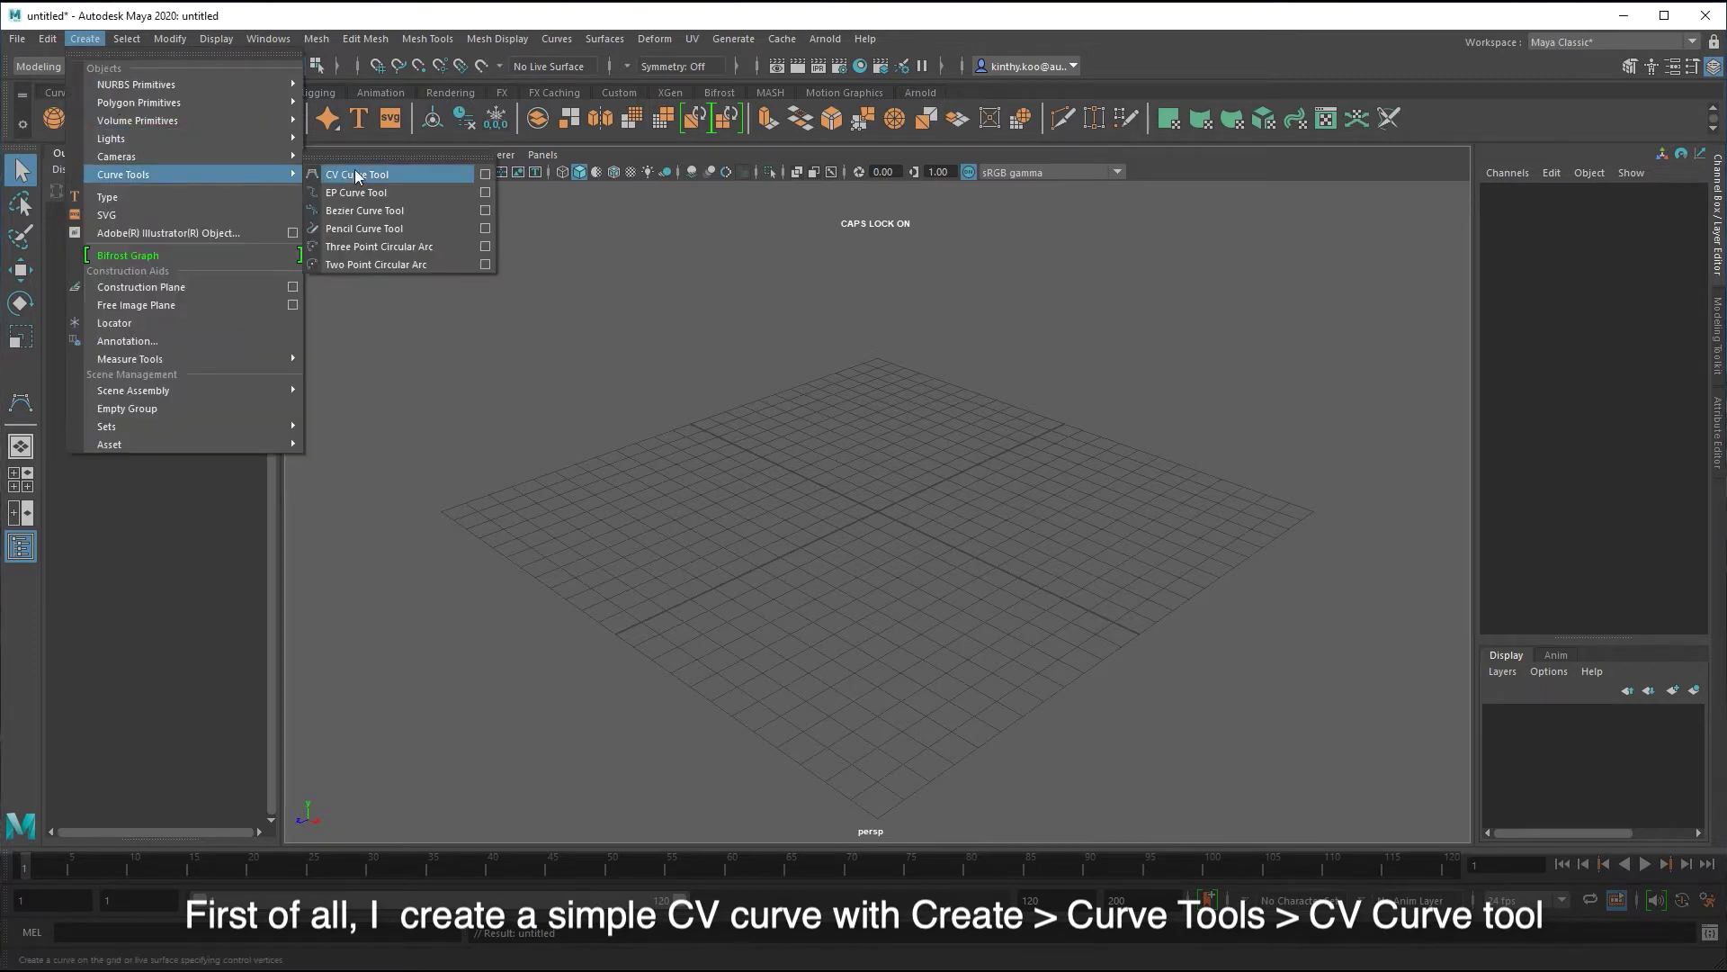
left_click(358, 173)
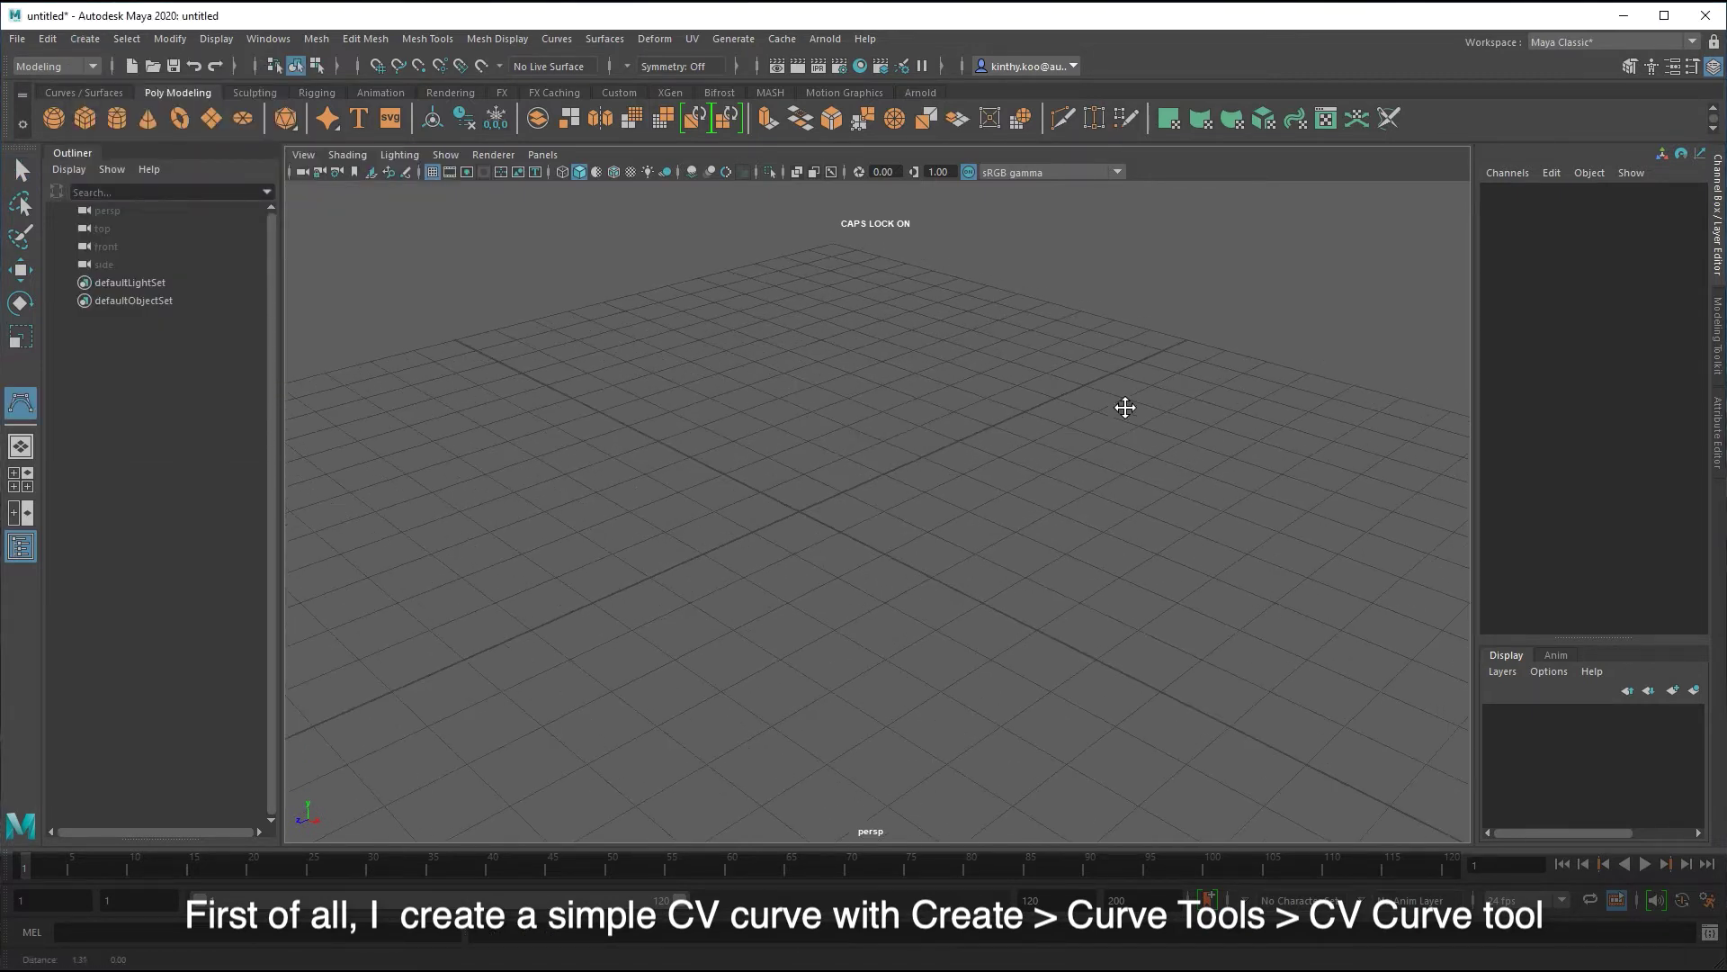
left_click(847, 442)
left_click(1044, 432)
left_click(1184, 431)
left_click(1220, 508)
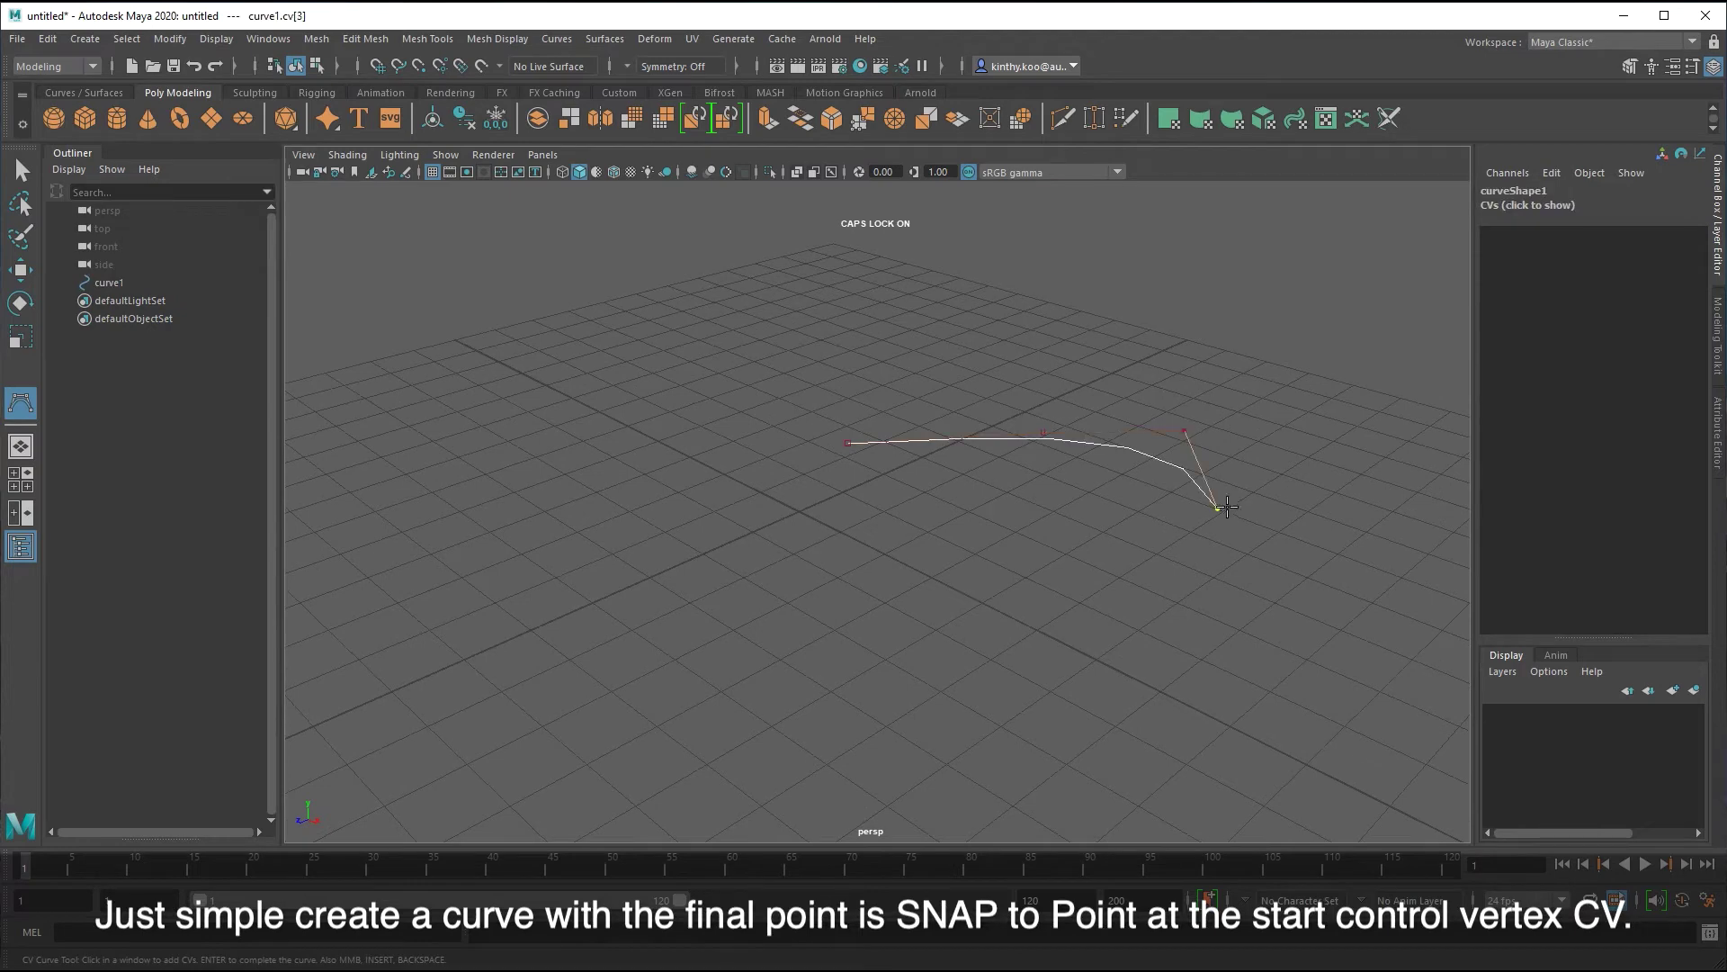
middle_click_drag(1228, 507, 1102, 370, "alt")
left_click(1214, 401)
left_click(1309, 403)
middle_click_drag(1309, 403, 1223, 371, "alt")
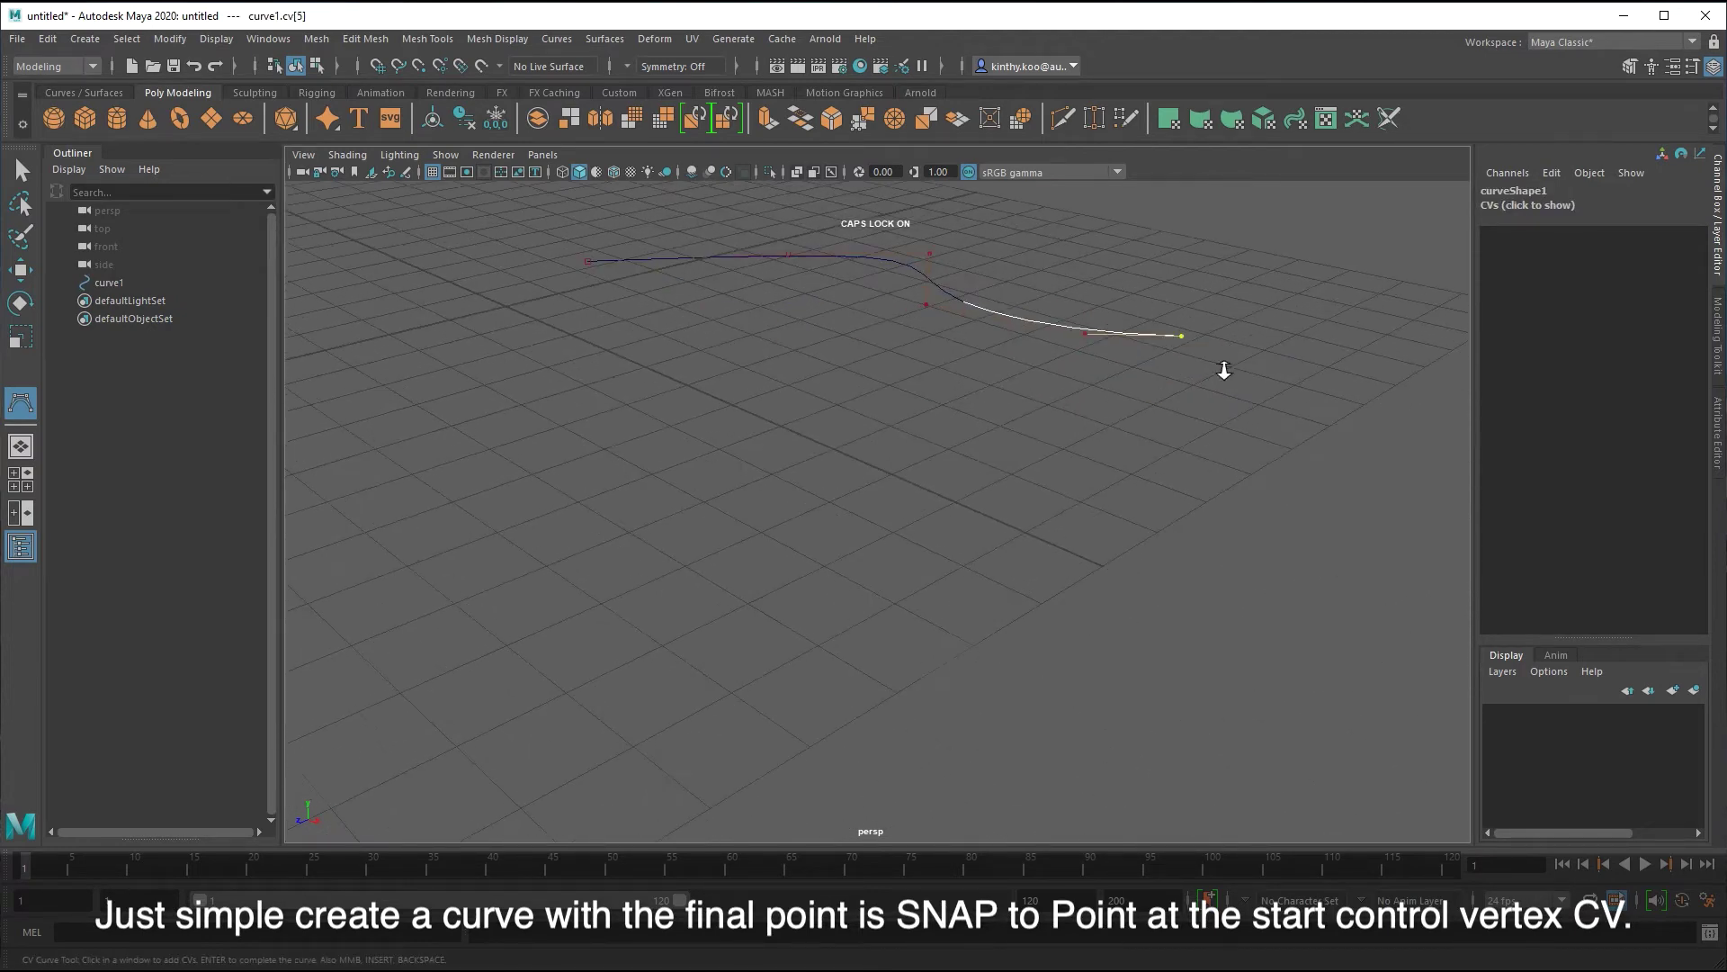
right_click_drag(1224, 370, 995, 432, "alt")
- Continue the curve toward the front edge and bend it back to the left
left_click(1103, 472)
left_click(1084, 520)
left_click(935, 639)
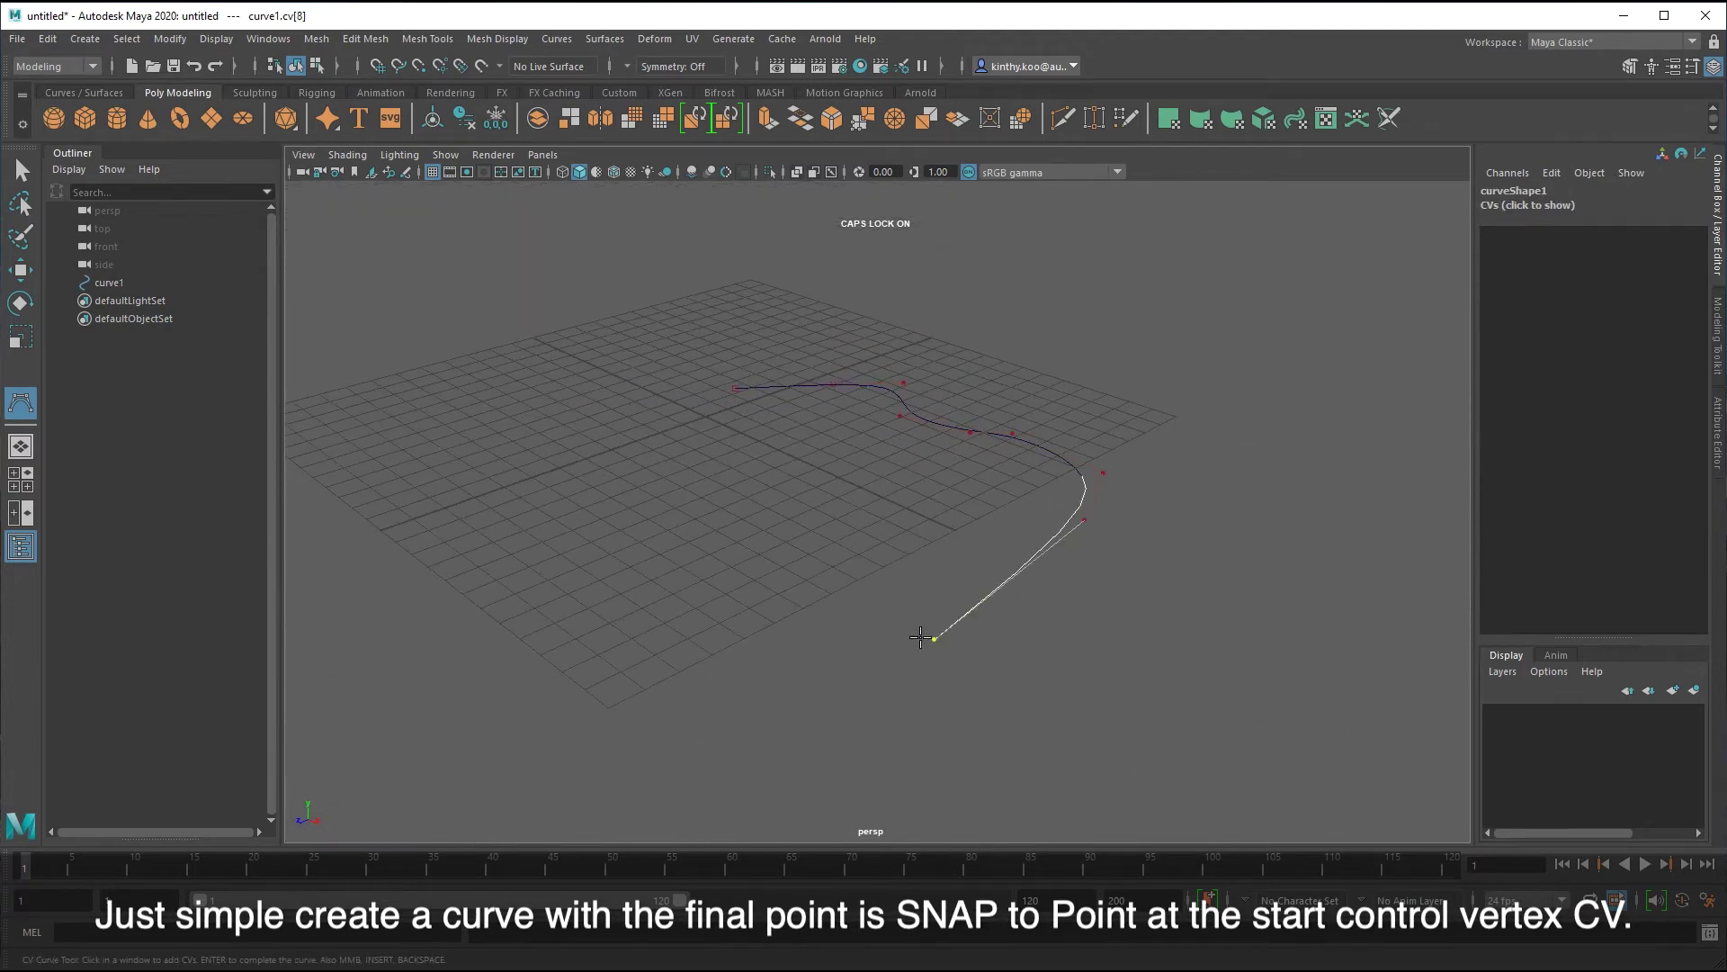
left_click(759, 630)
left_click(640, 548)
left_click(673, 483)
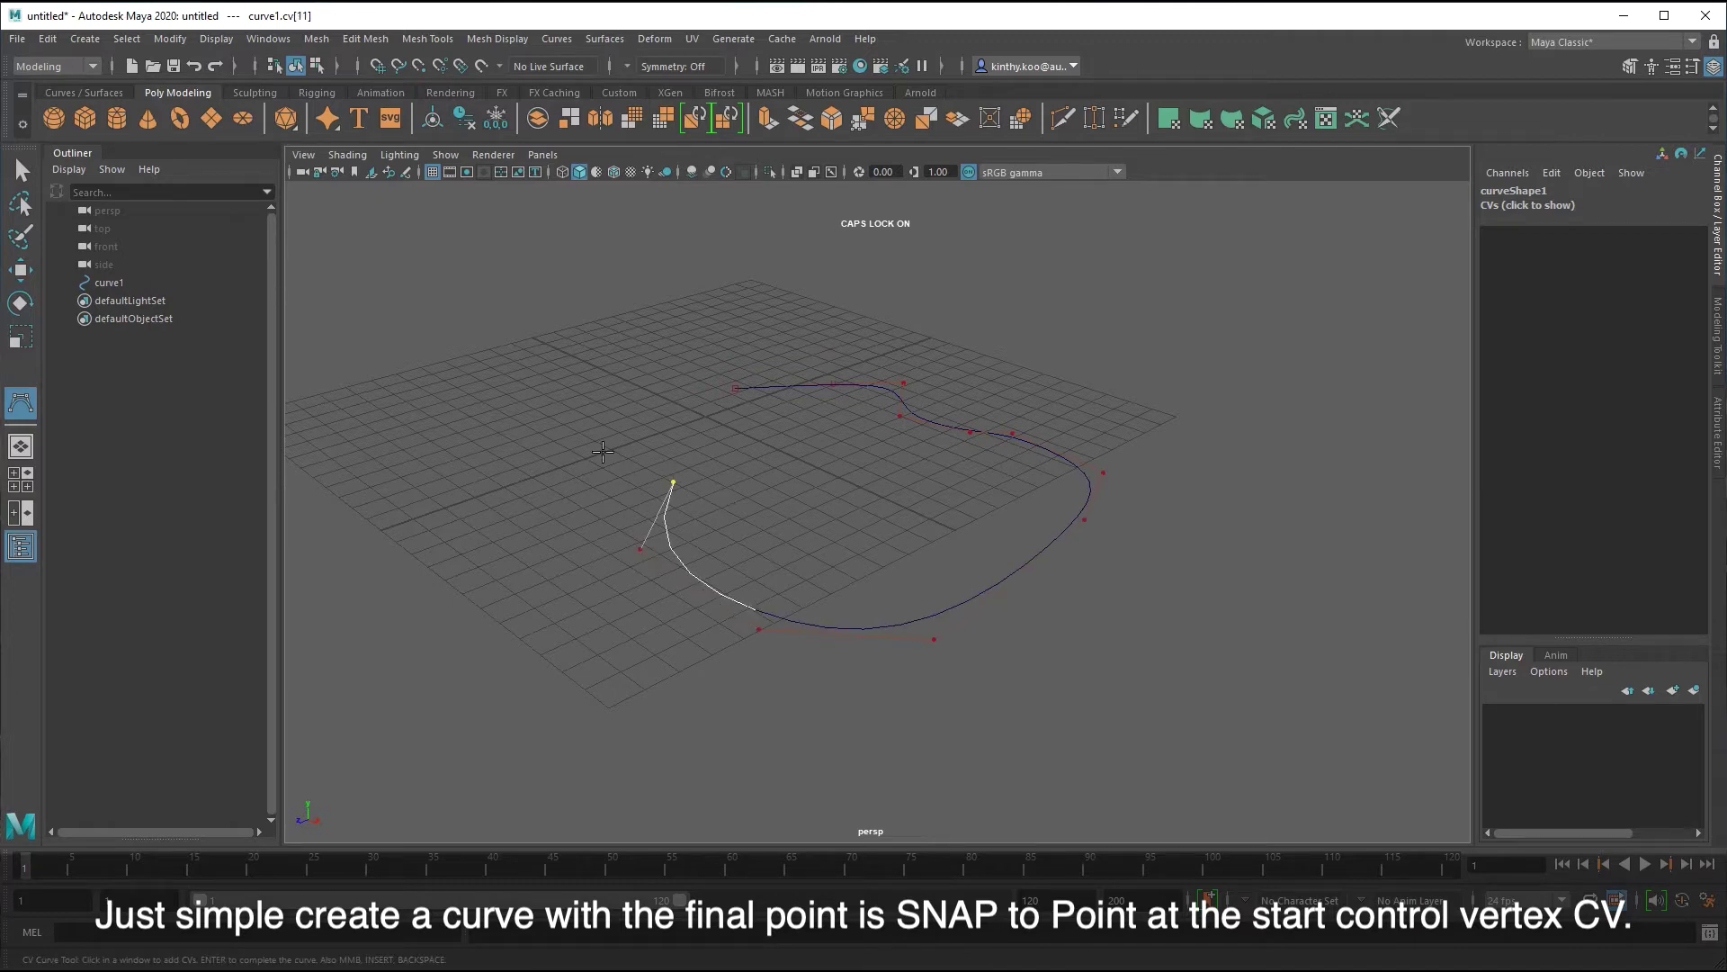
left_click(603, 455)
- Loop the curve around the back left and bring it toward its start
left_click(486, 447)
left_click(392, 394)
left_click(411, 314)
left_click(544, 292)
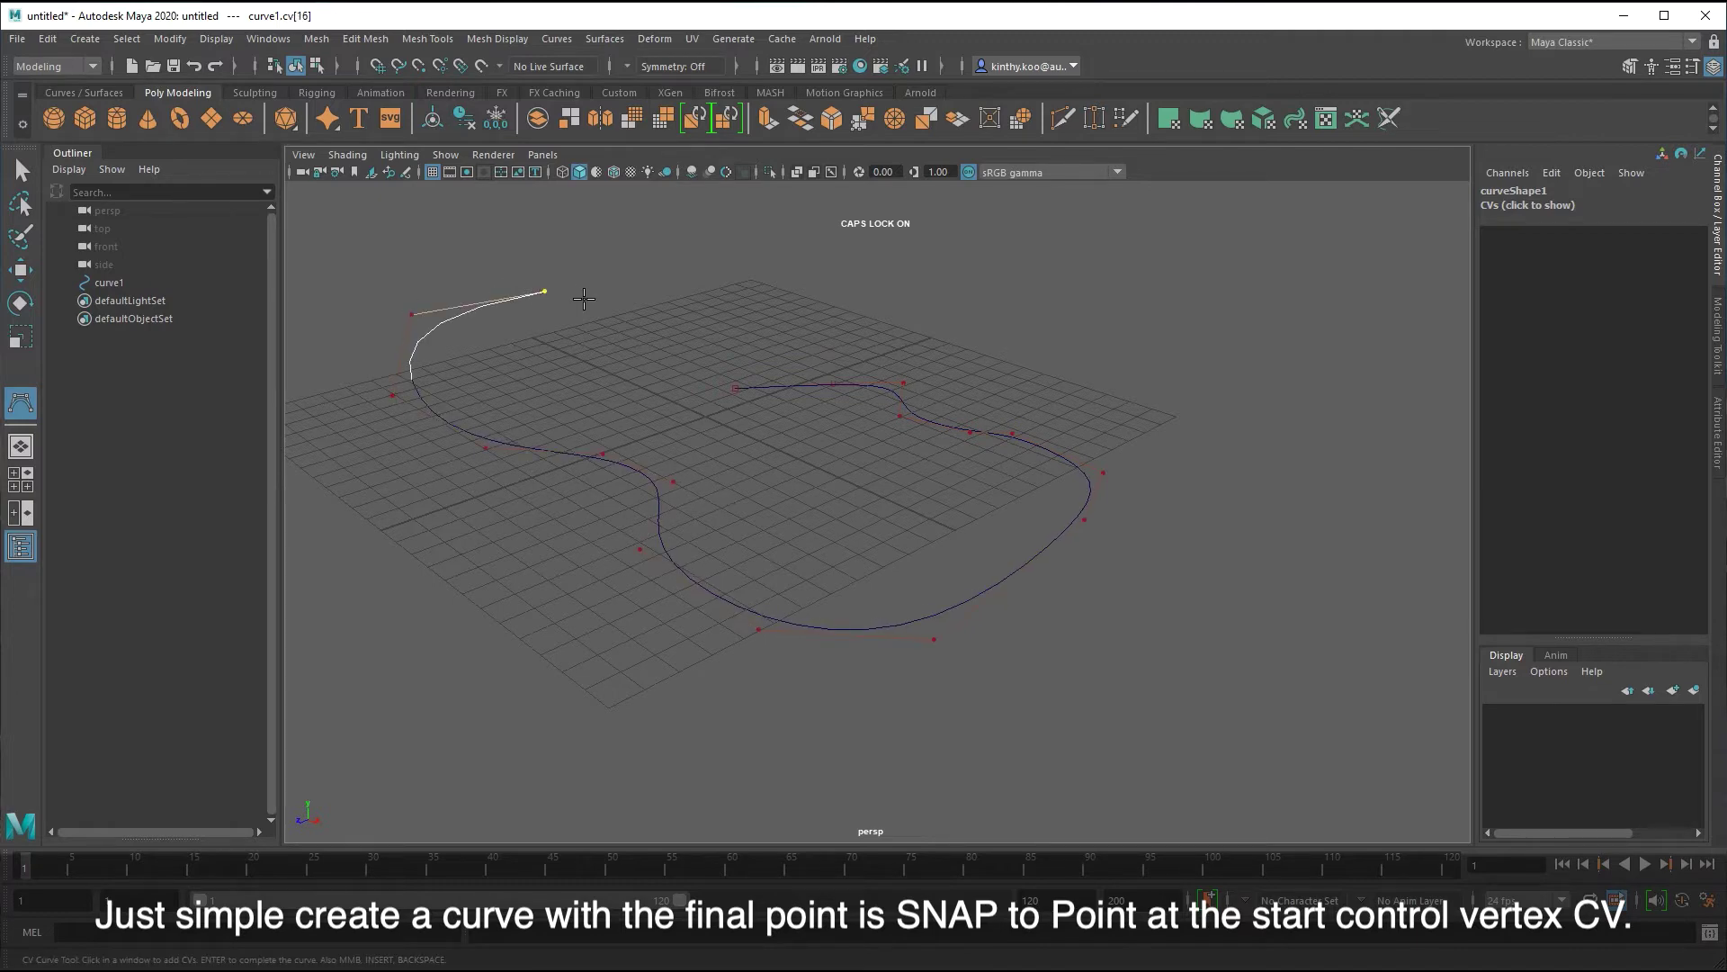
left_click(596, 336)
left_click(587, 394)
left_click(635, 398)
left_click(694, 369)
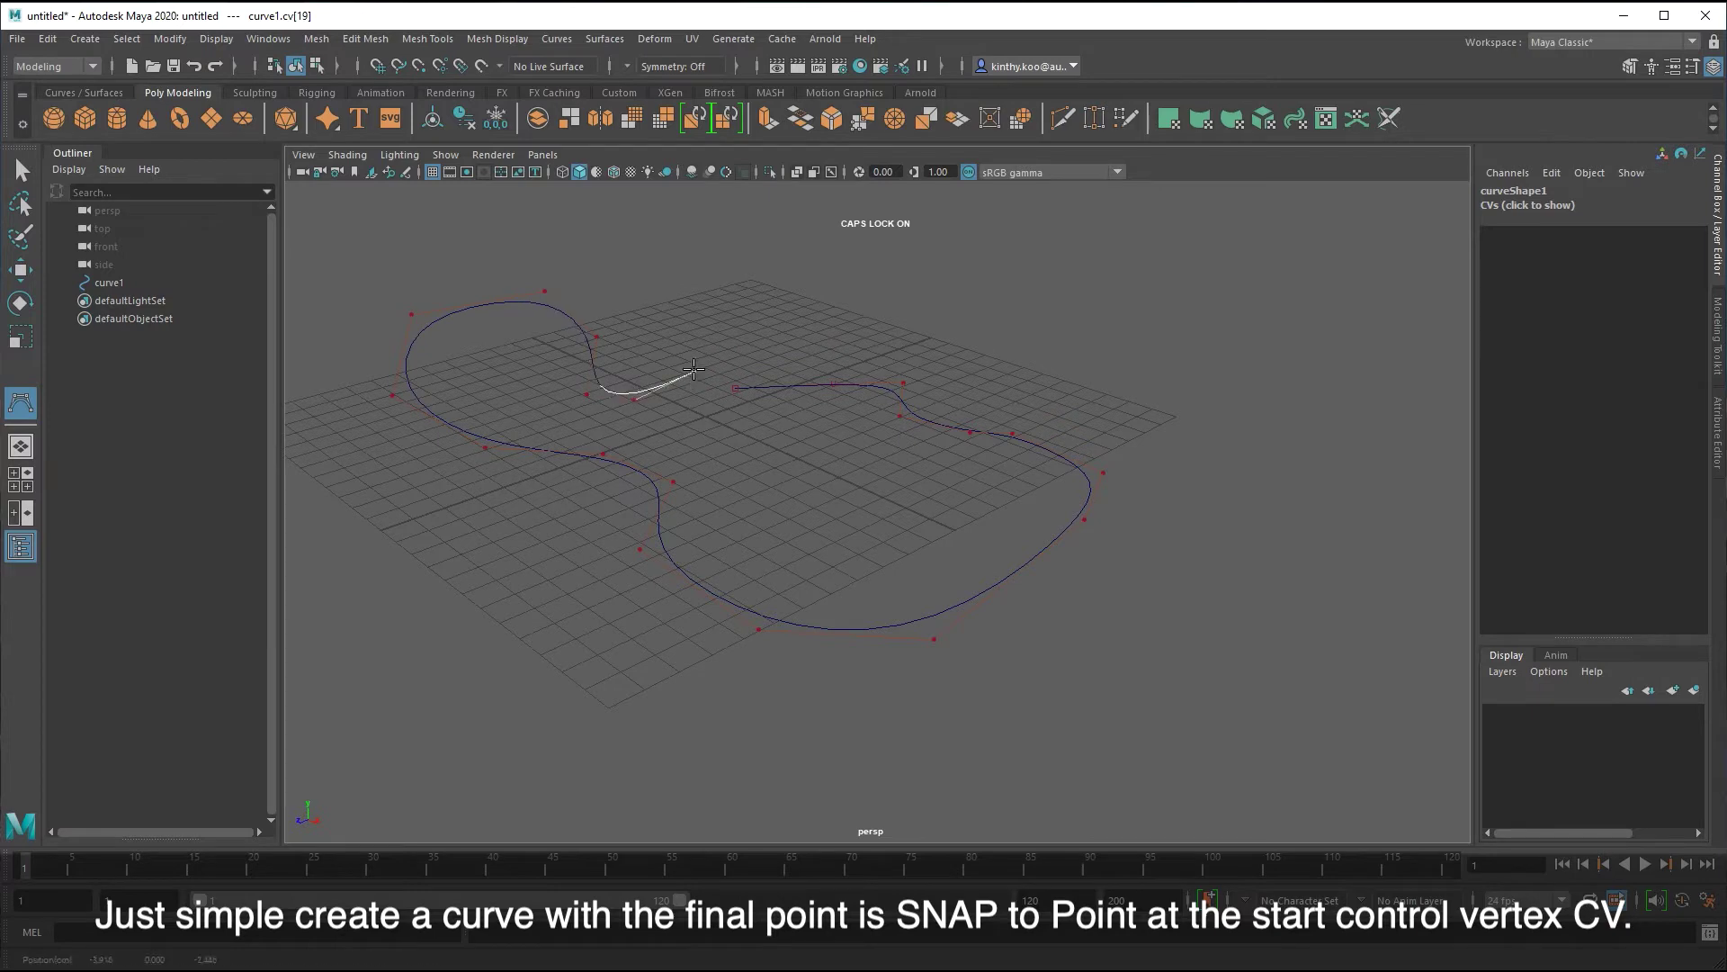
- Zoom in and snap the final CV onto the curve's starting point
scroll(1033, 435, "up", 3)
scroll(891, 462, "up", 2)
scroll(841, 462, "up", 2)
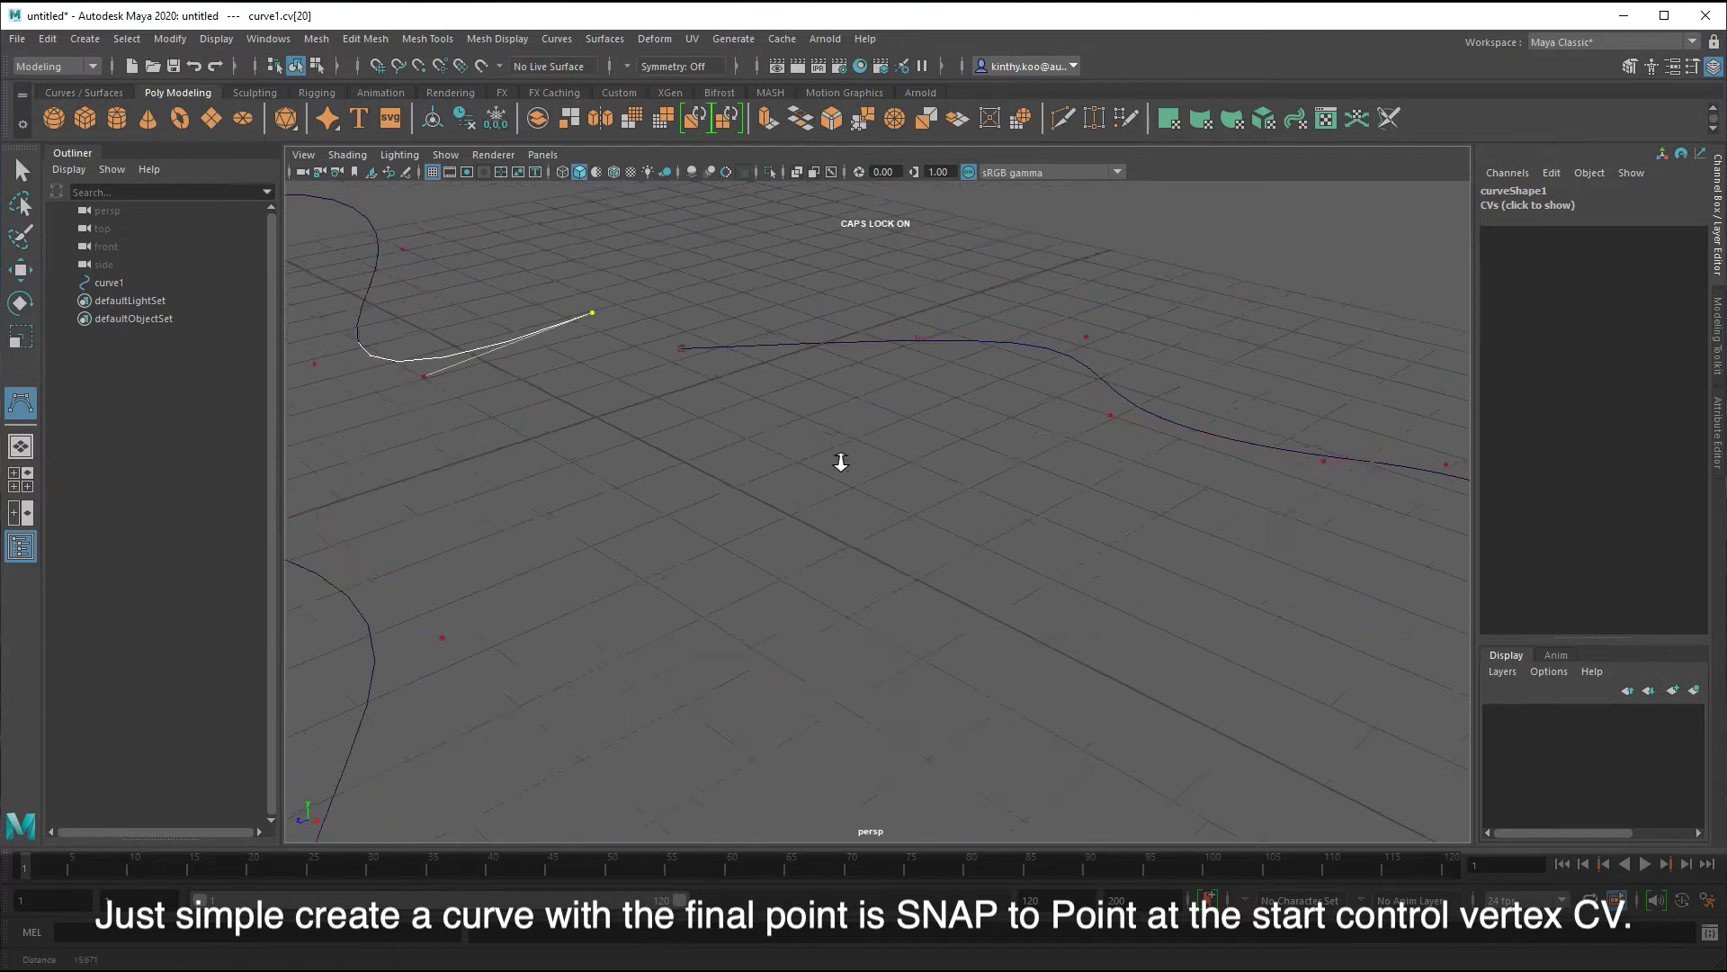
scroll(979, 528, "up", 2)
scroll(1044, 584, "up", 2)
scroll(1089, 594, "up", 1)
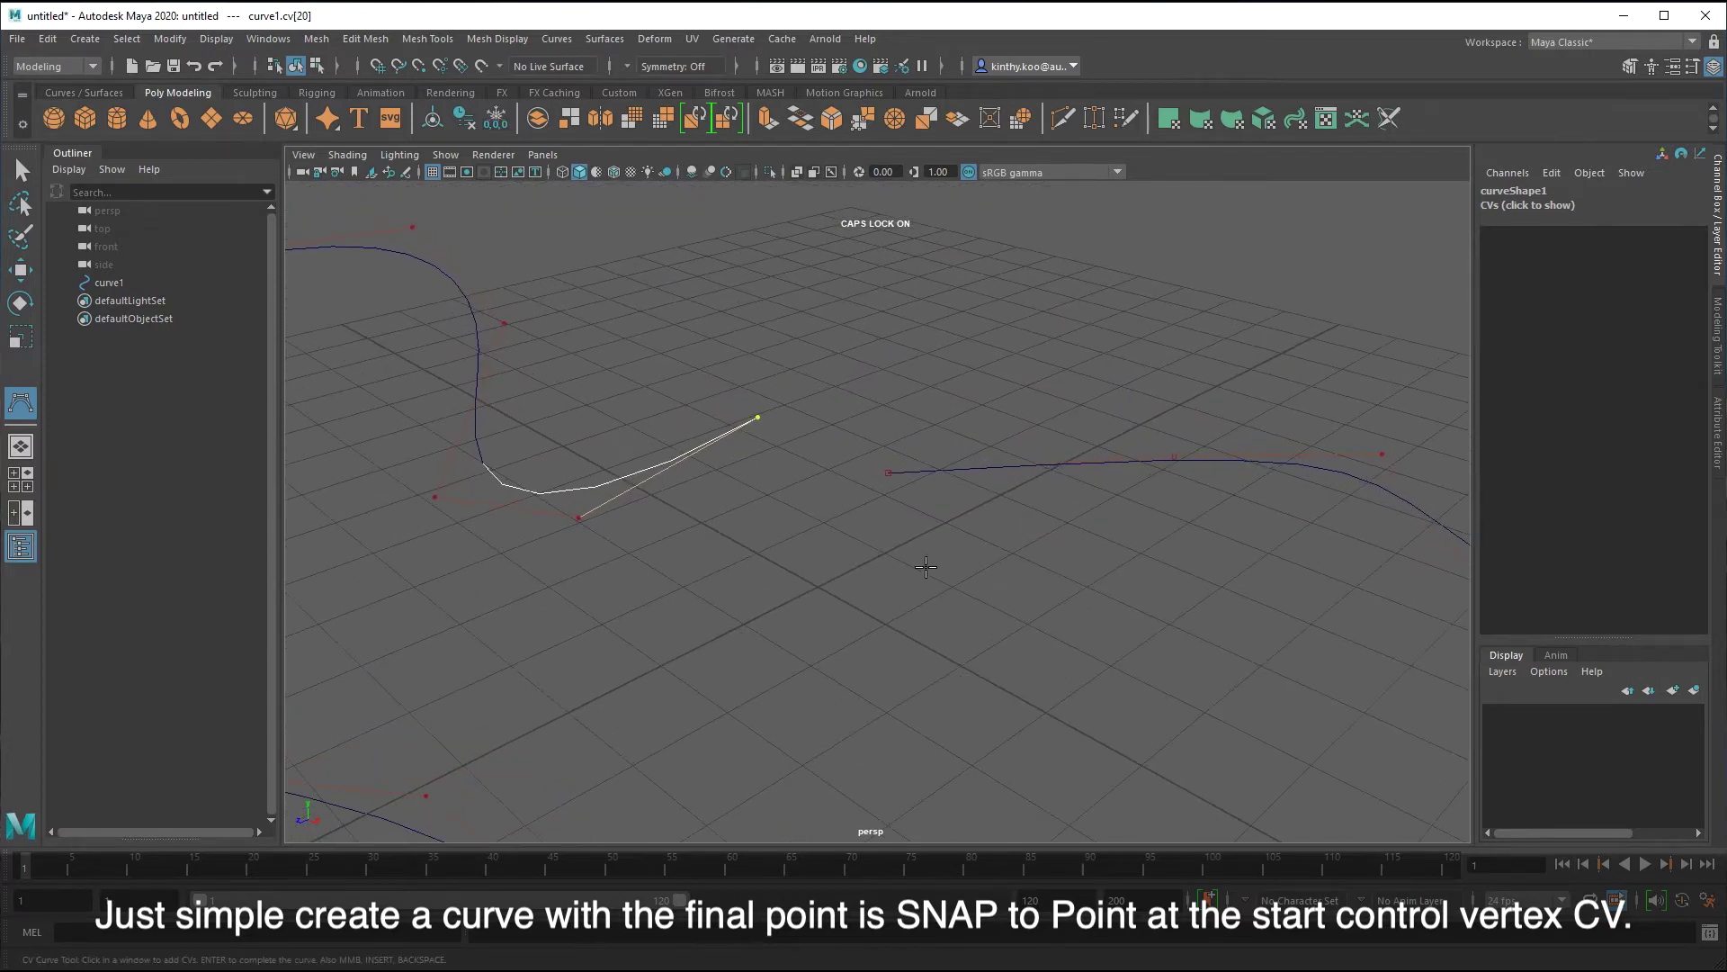
left_click(884, 472)
- Finish curve1 and orbit to inspect the sharp corner at its join
key("Return")
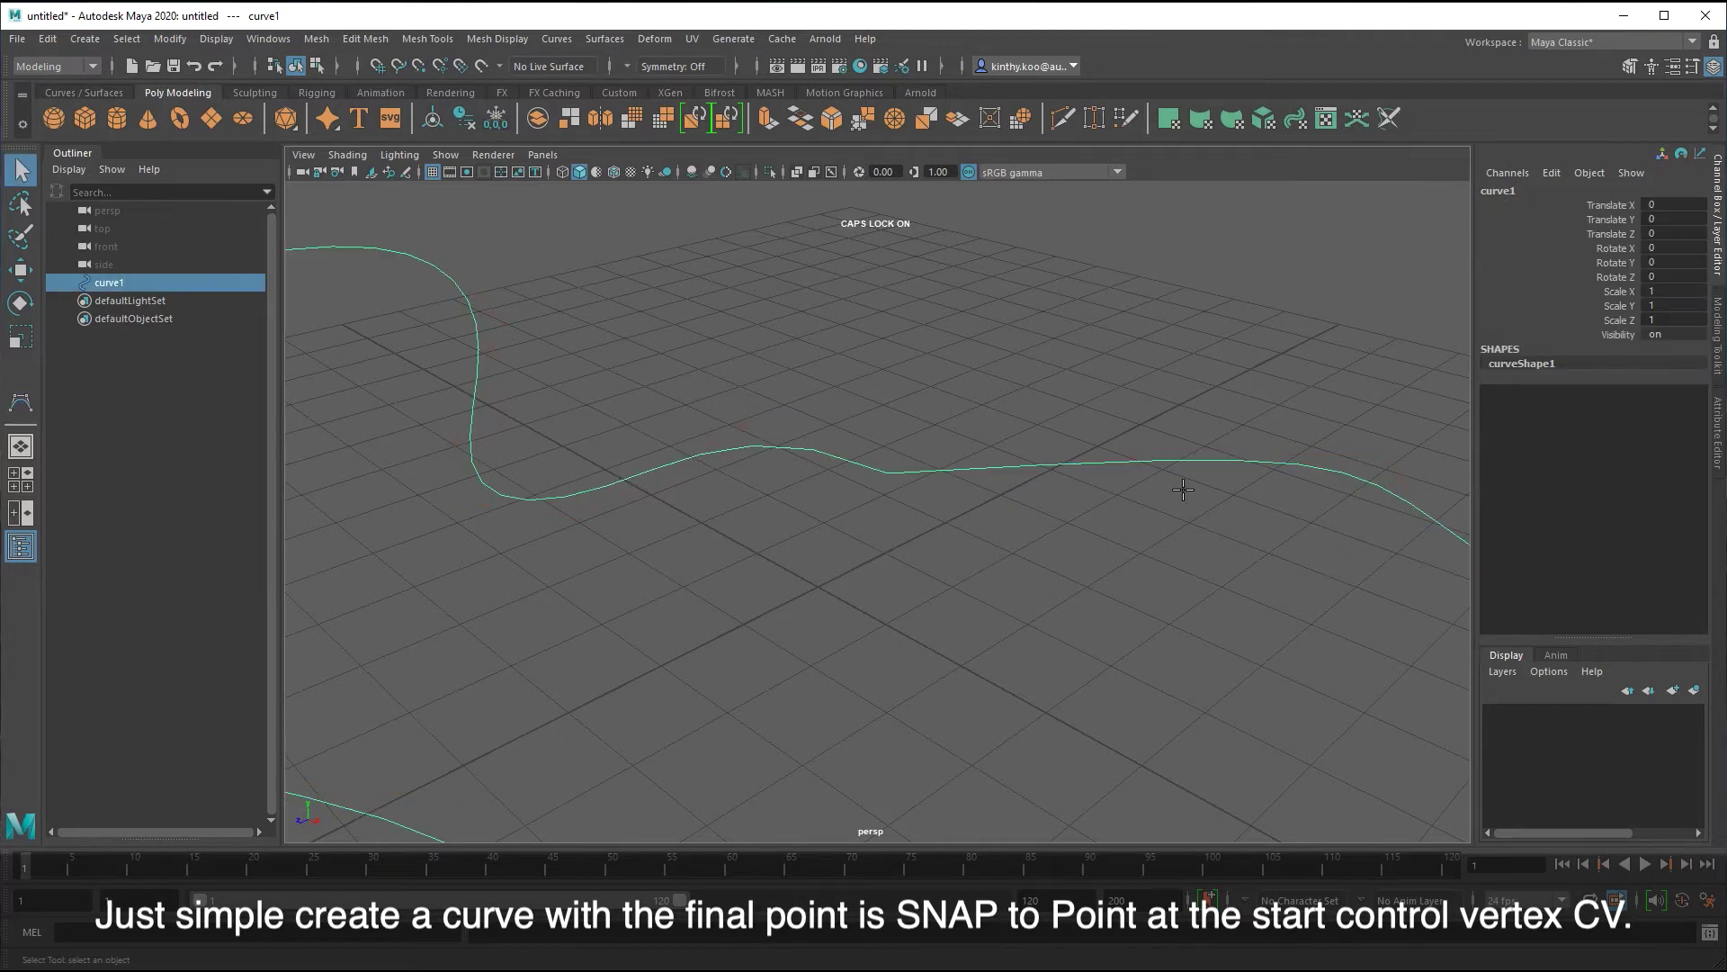
mouse_move(1131, 519)
left_mouse_down("alt")
mouse_move(879, 498)
mouse_move(760, 563)
left_mouse_up("alt")
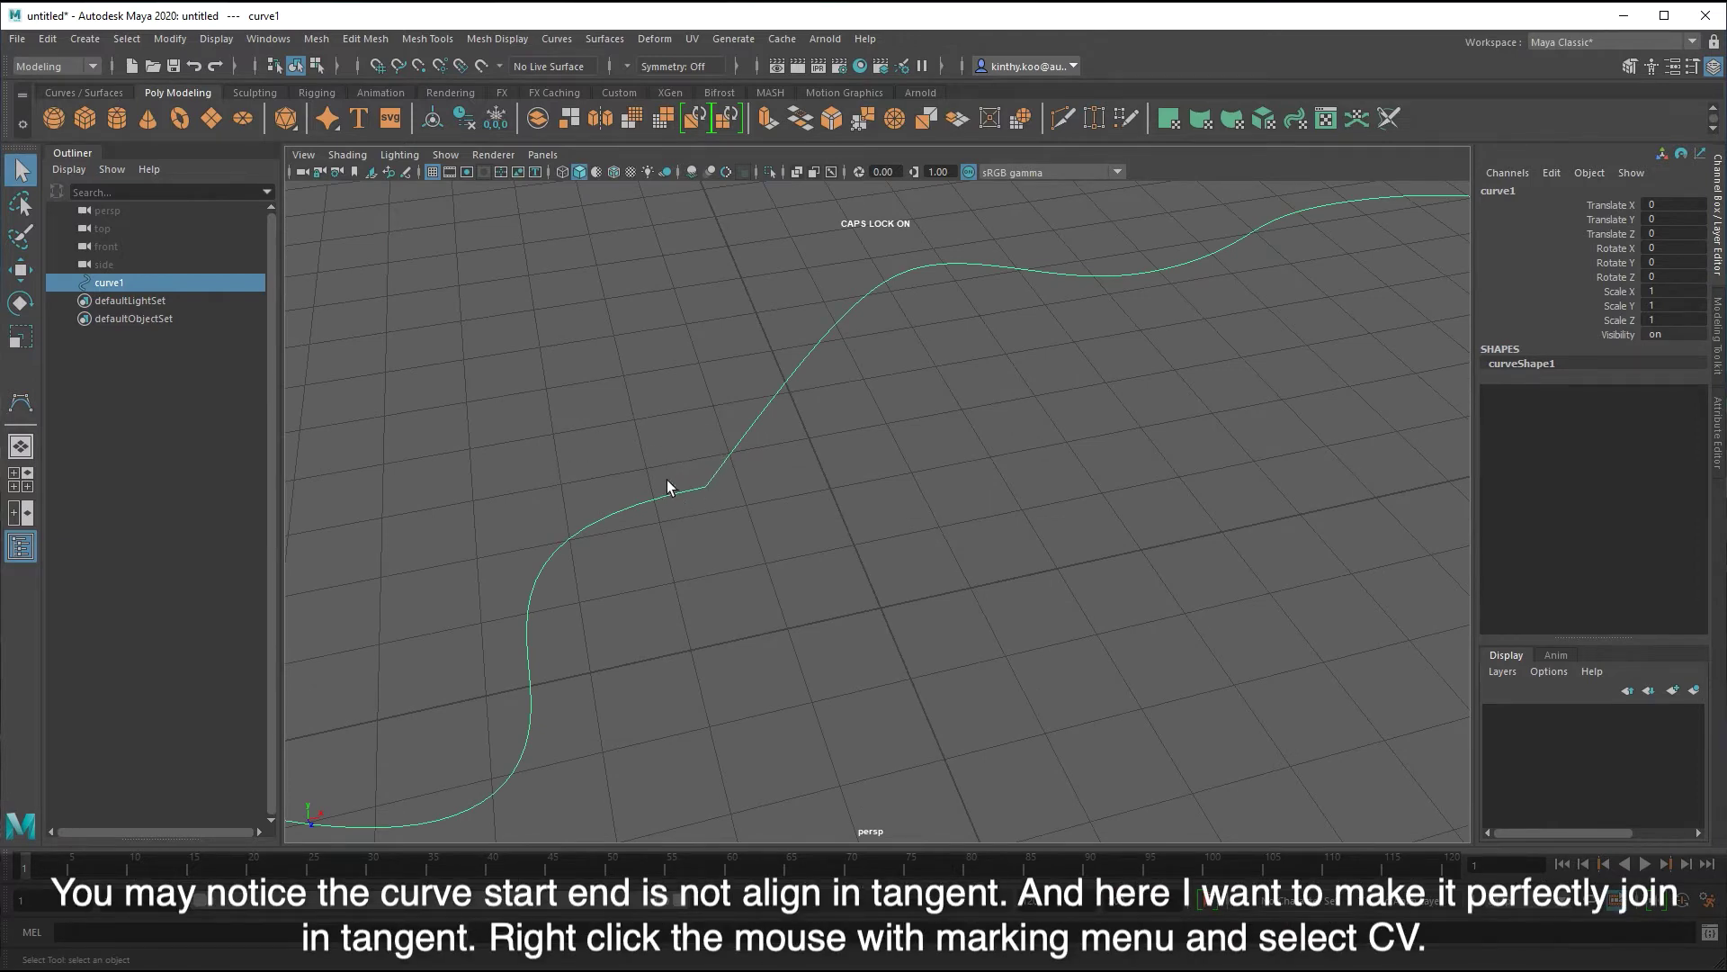
mouse_move(667, 480)
left_mouse_down("alt")
mouse_move(648, 501)
mouse_move(783, 540)
mouse_move(945, 540)
mouse_move(995, 473)
left_mouse_up("alt")
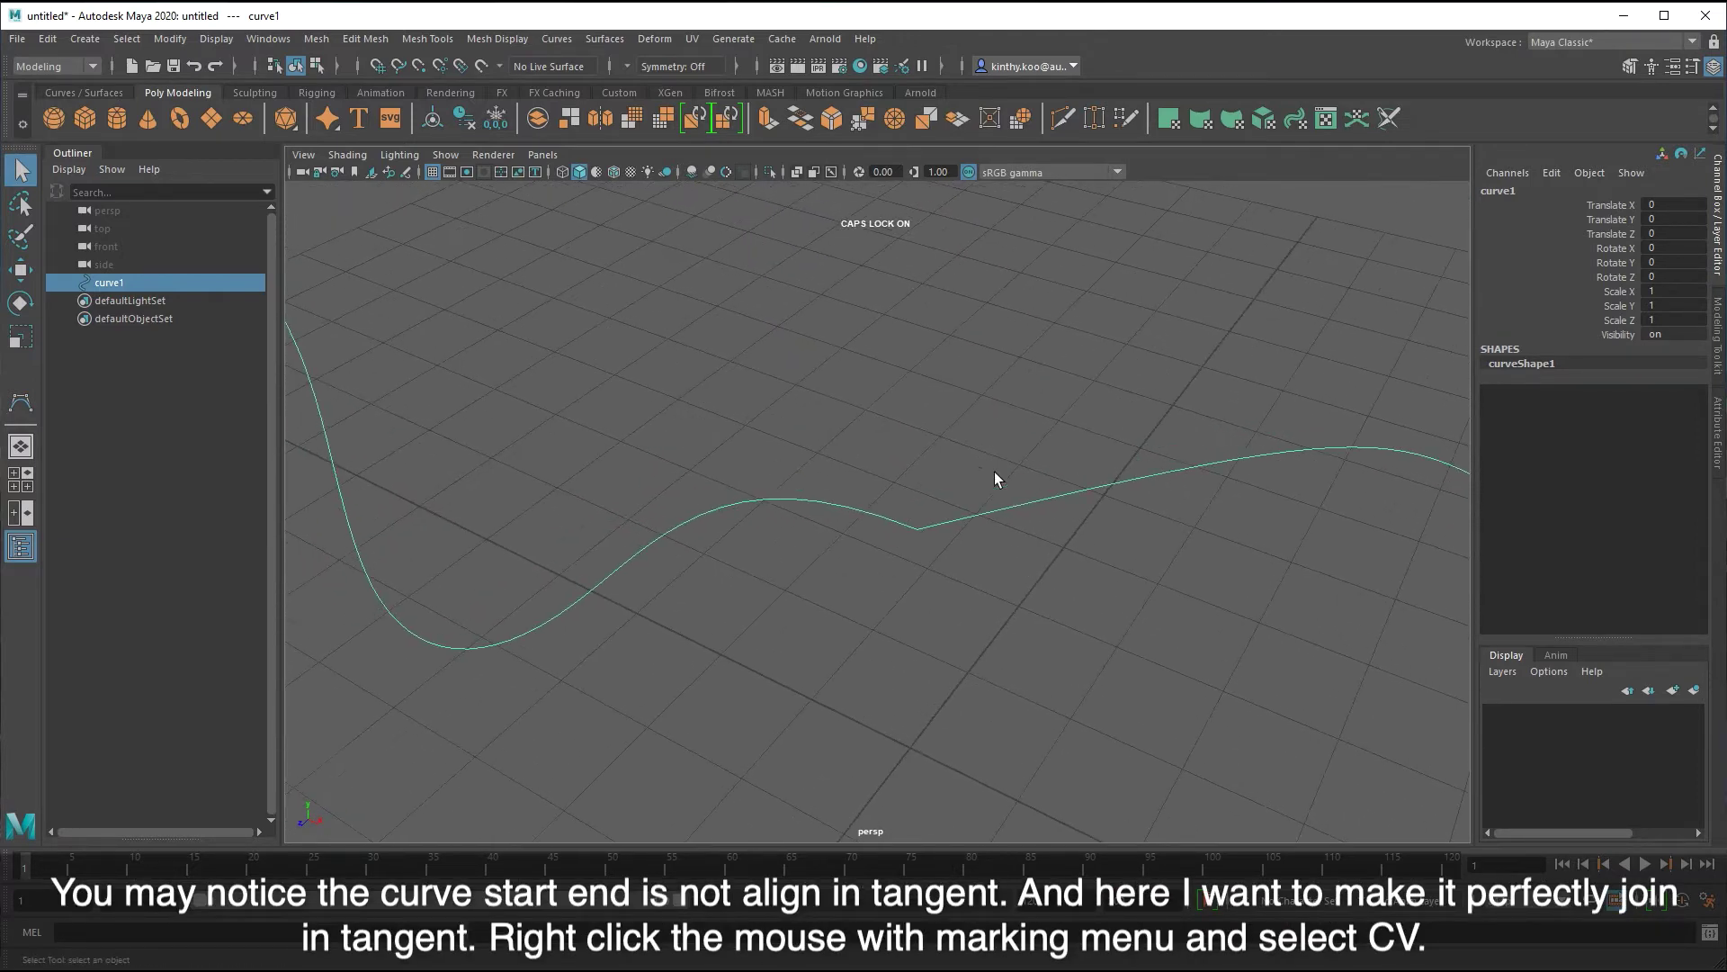
right_click_drag(937, 417, 779, 414)
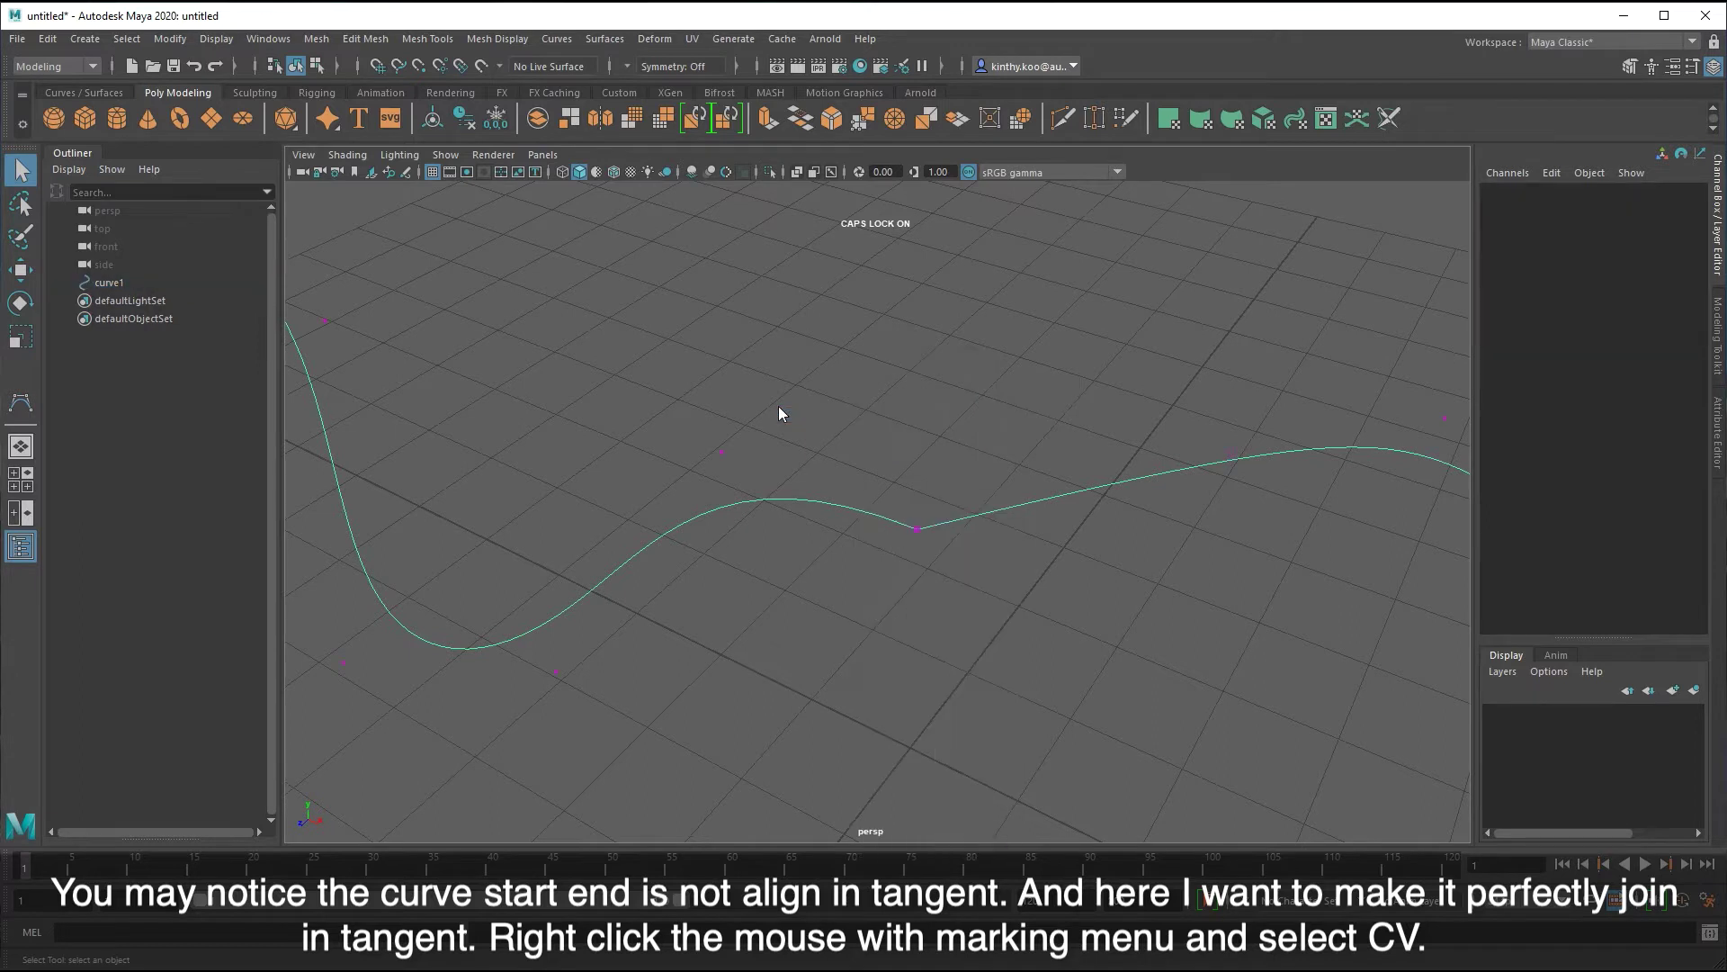
- Point-snap the second-to-last CV onto the curve's start point
left_click_drag(642, 385, 764, 471)
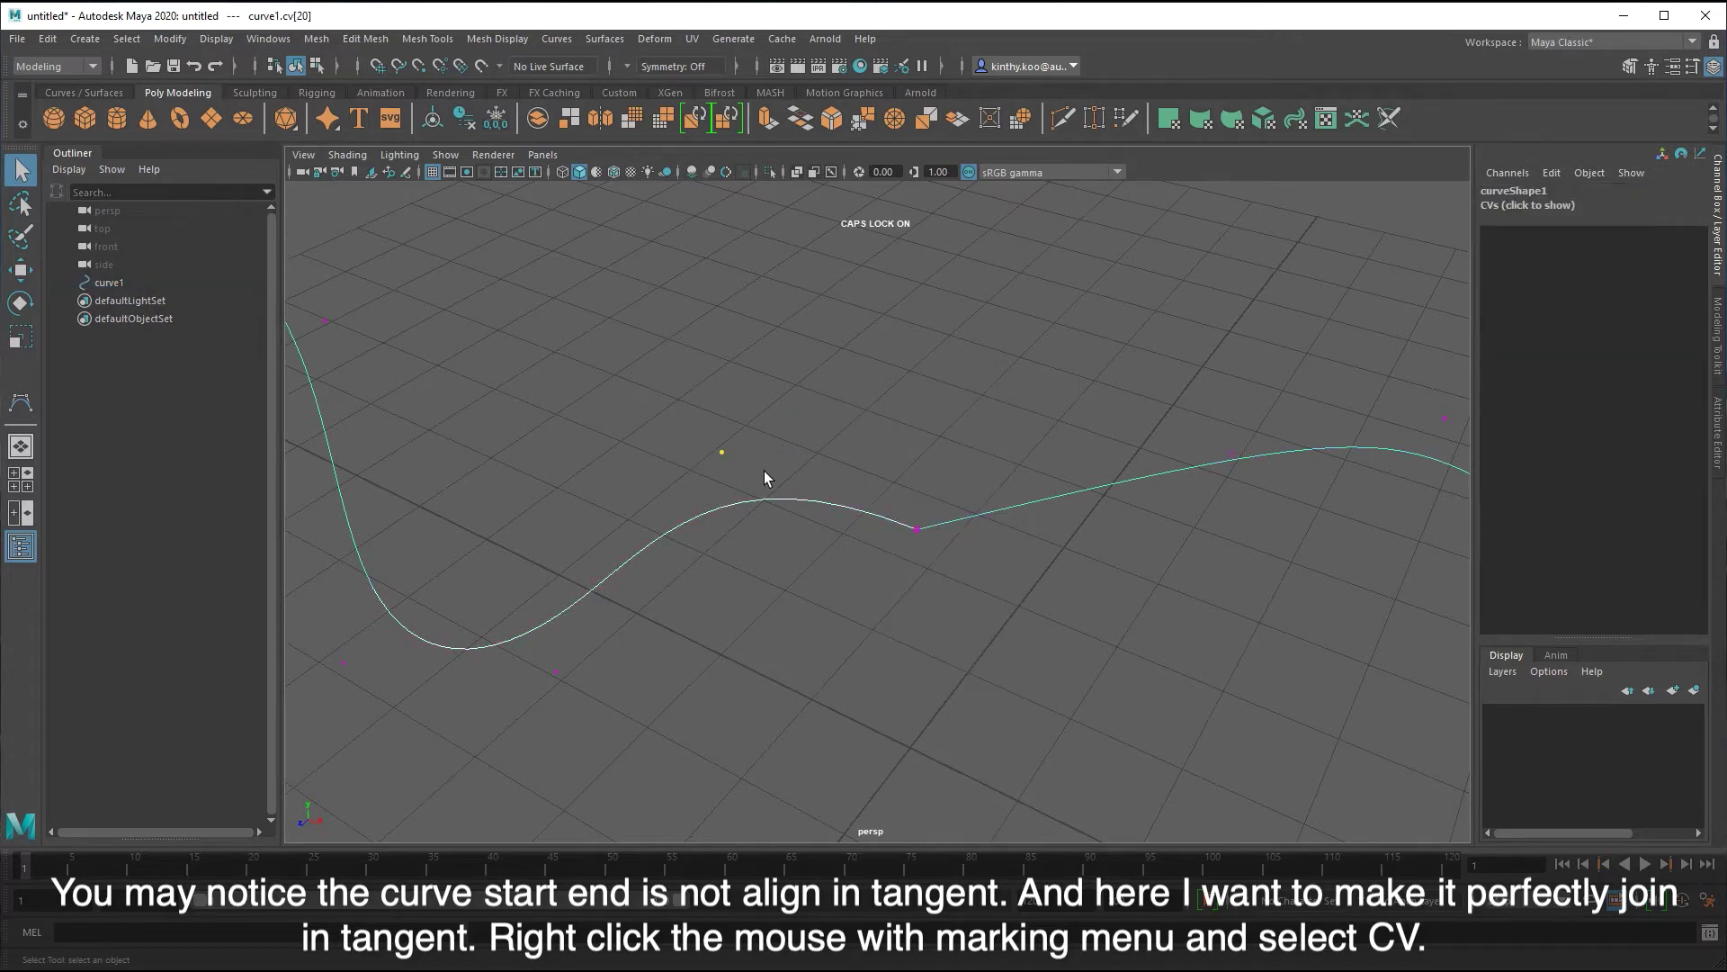
key("w")
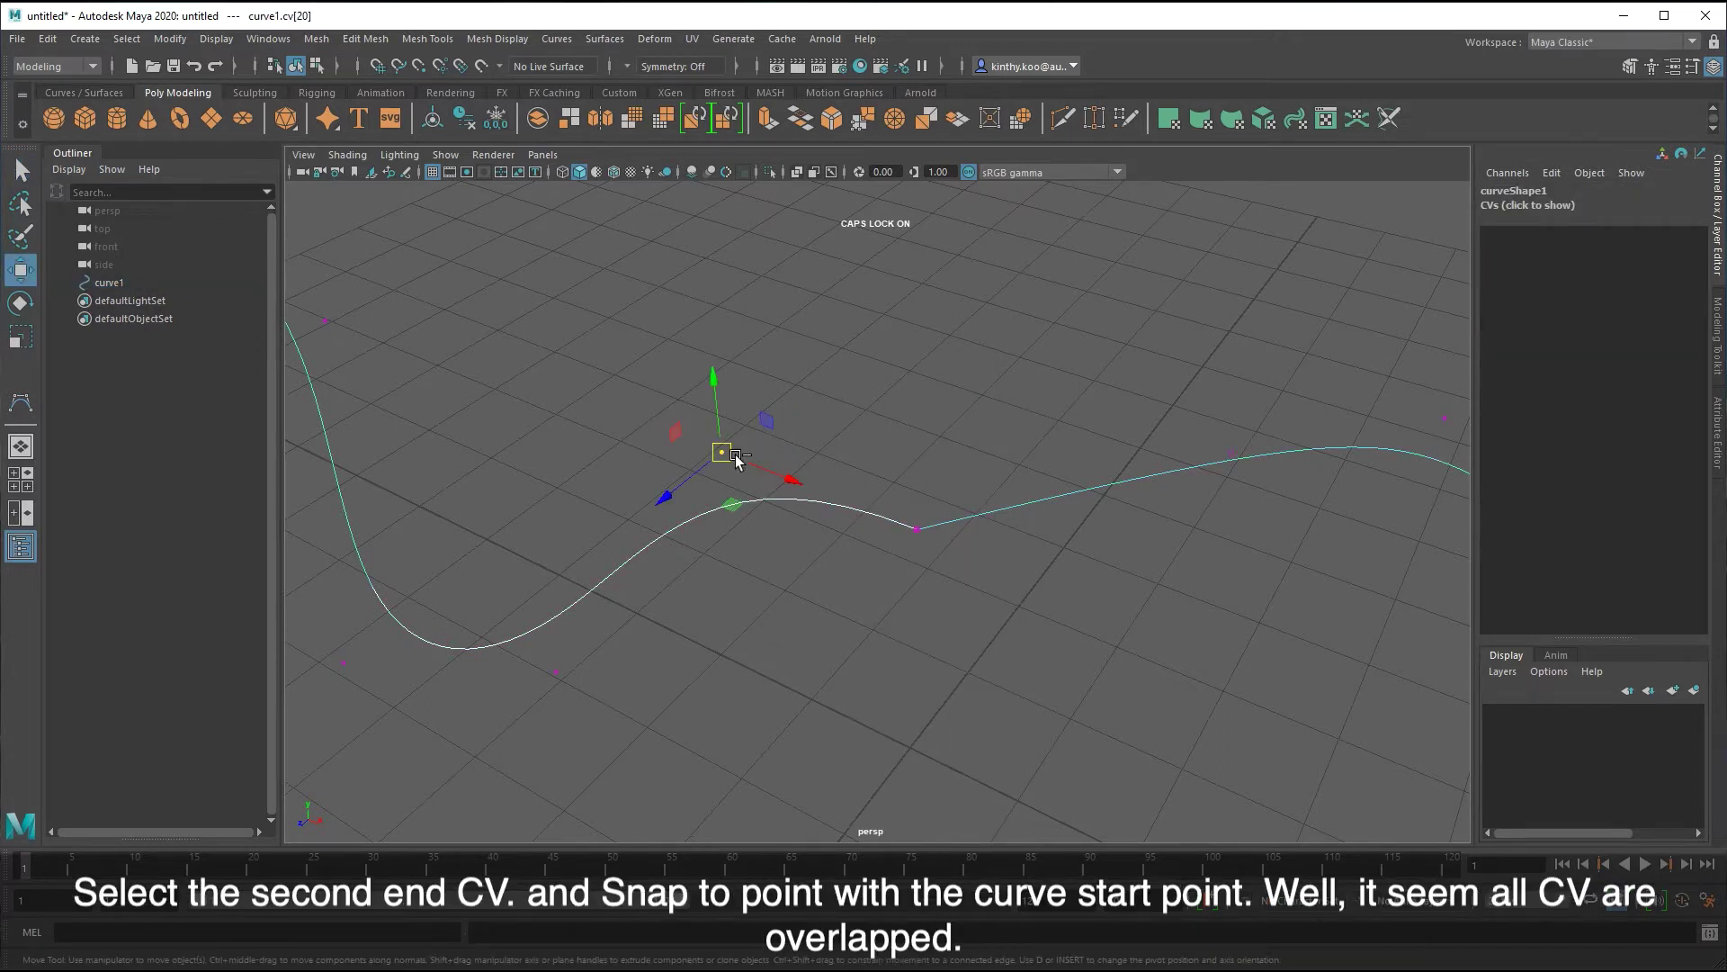
key("v")
left_click_drag(747, 470, 910, 528)
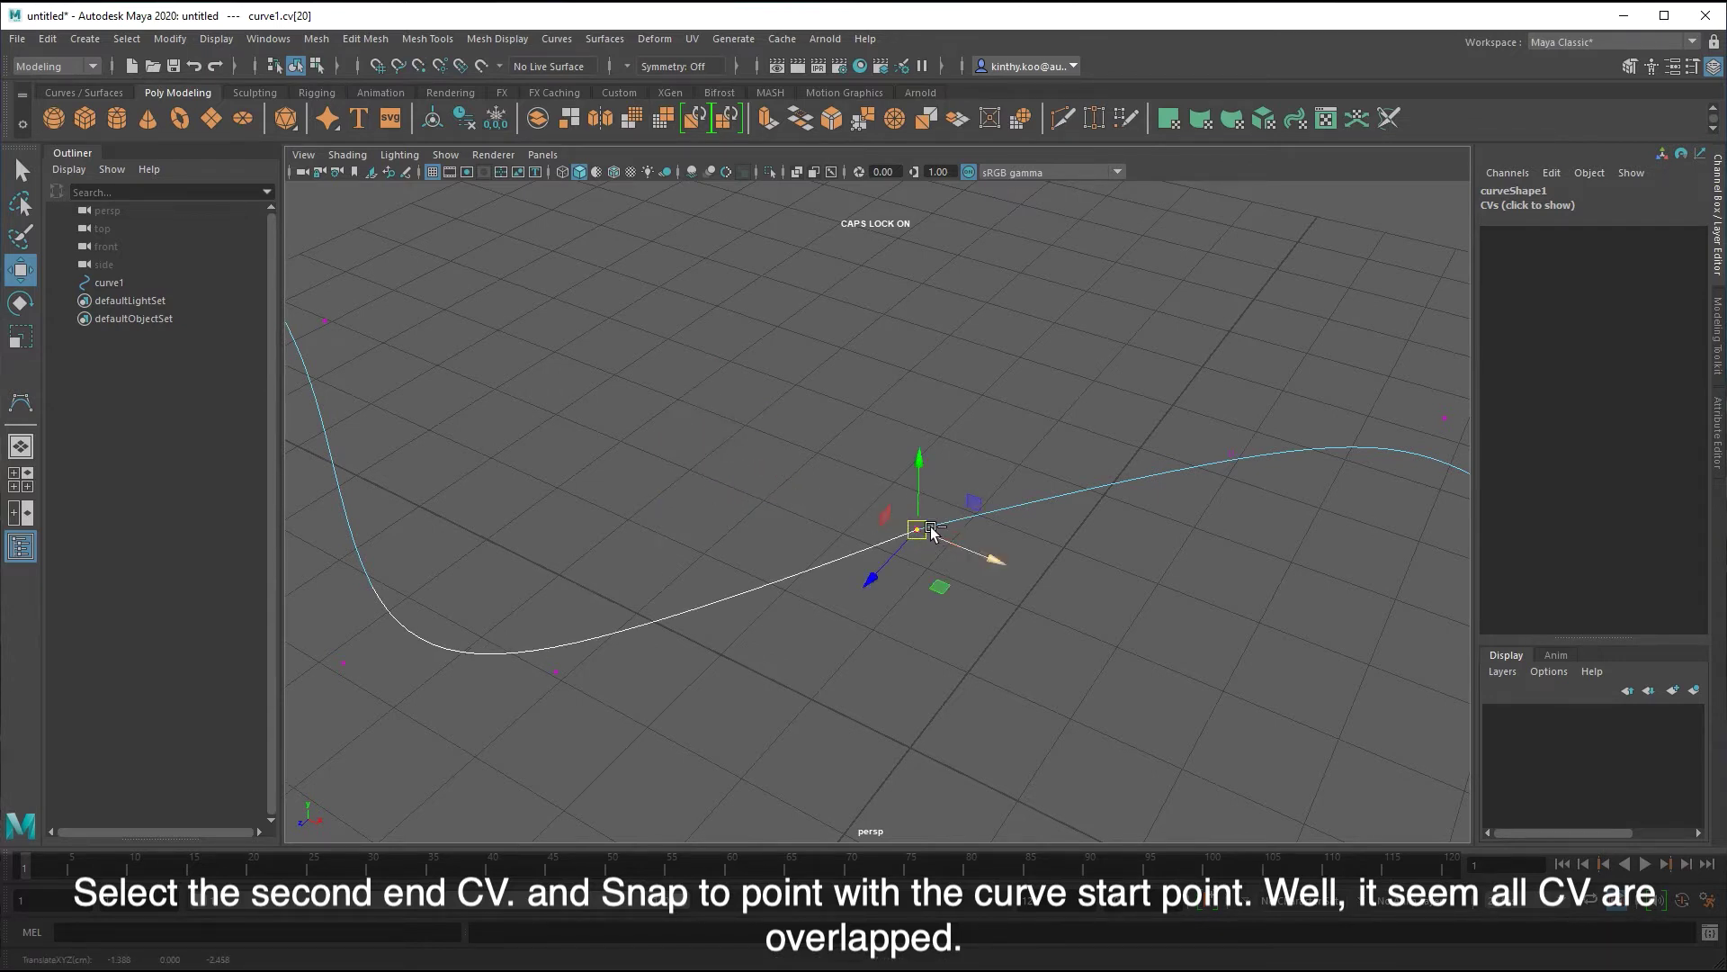
- Snap the pivot to the second CV and scale the end CVs into a straight tangent
key("d")
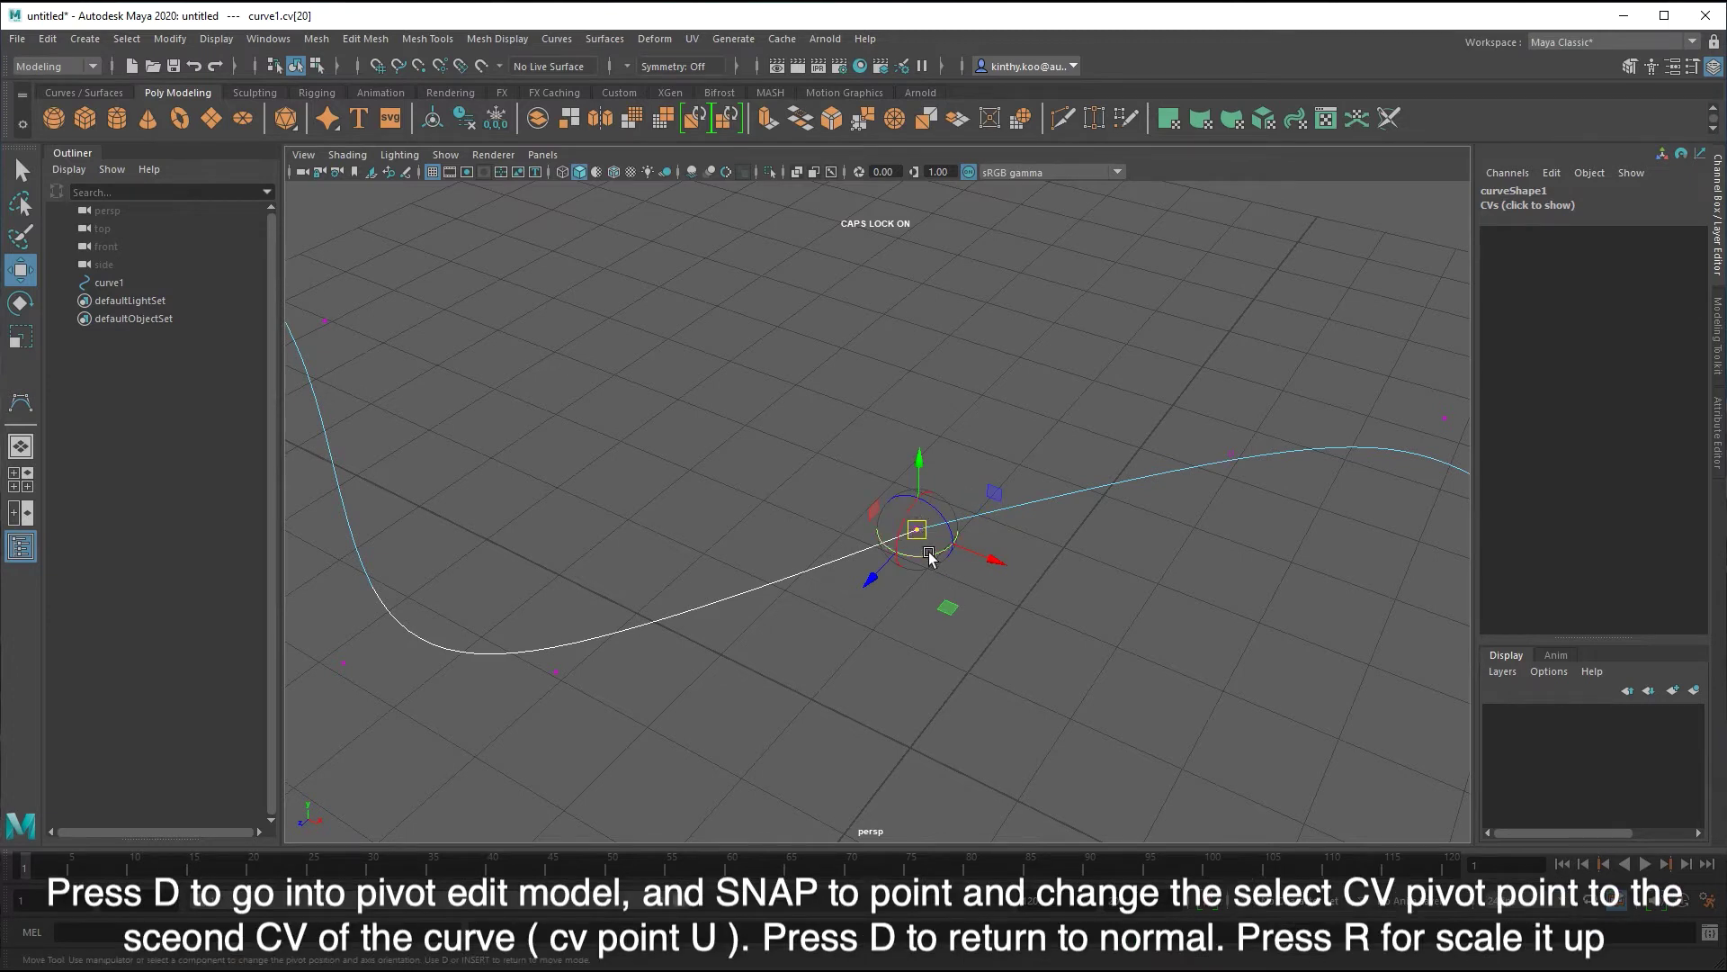
key("v")
left_click_drag(920, 527, 1222, 485)
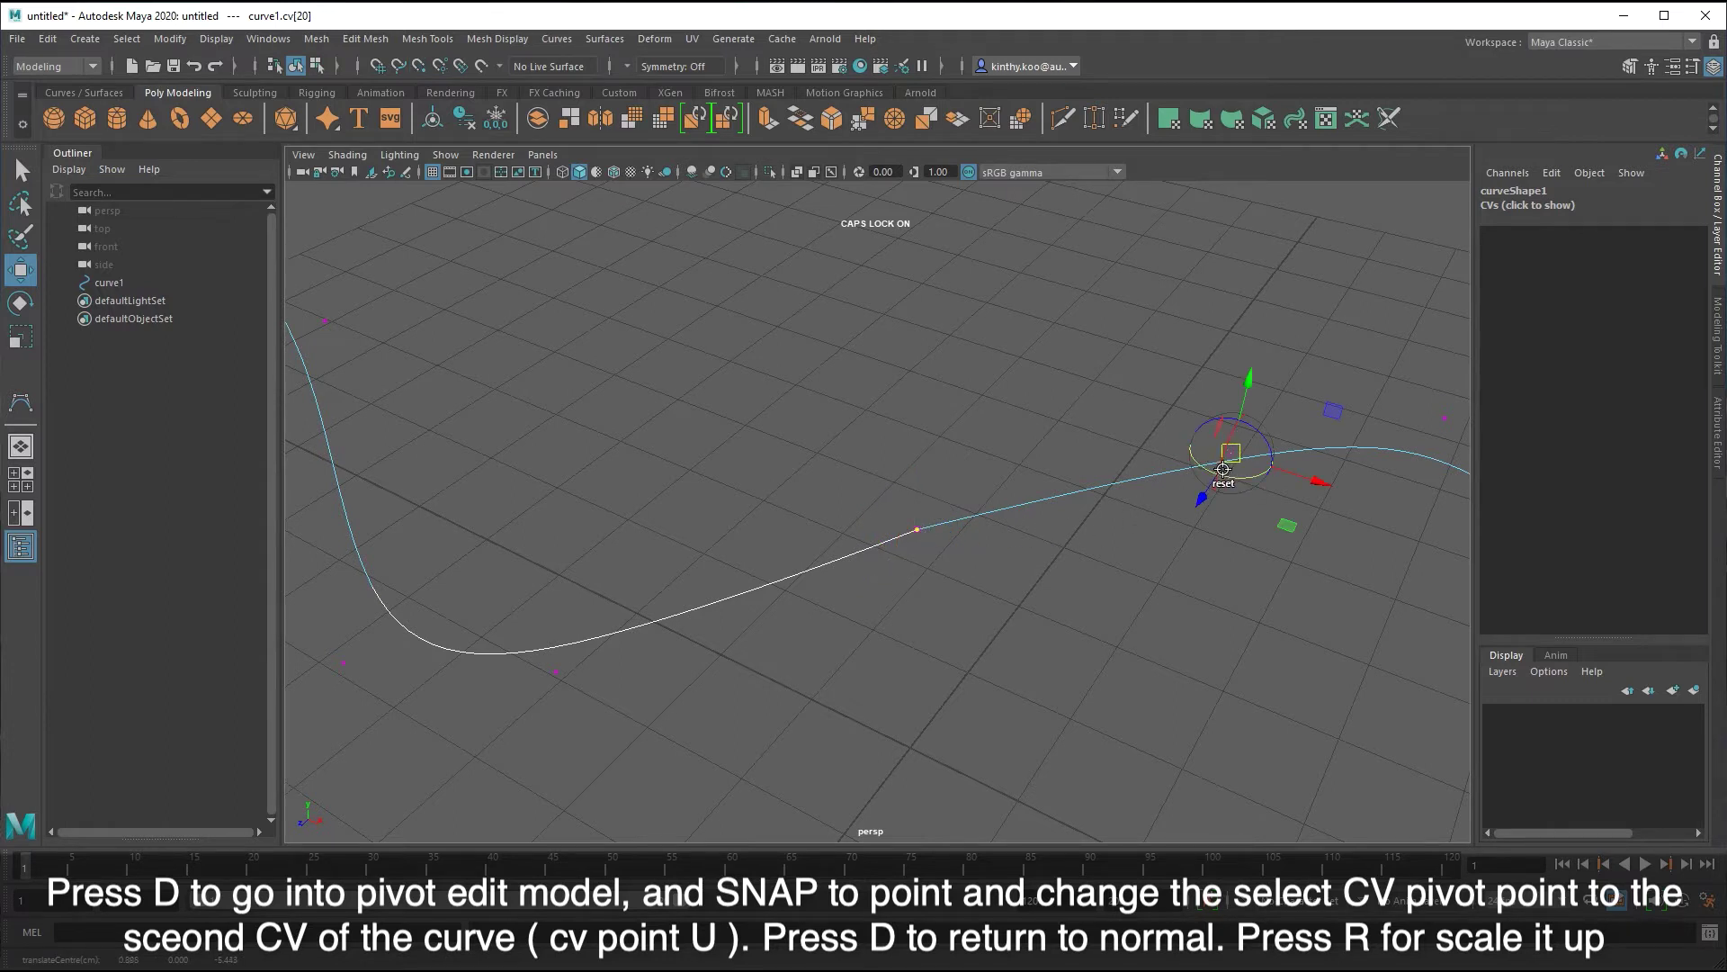
key("d")
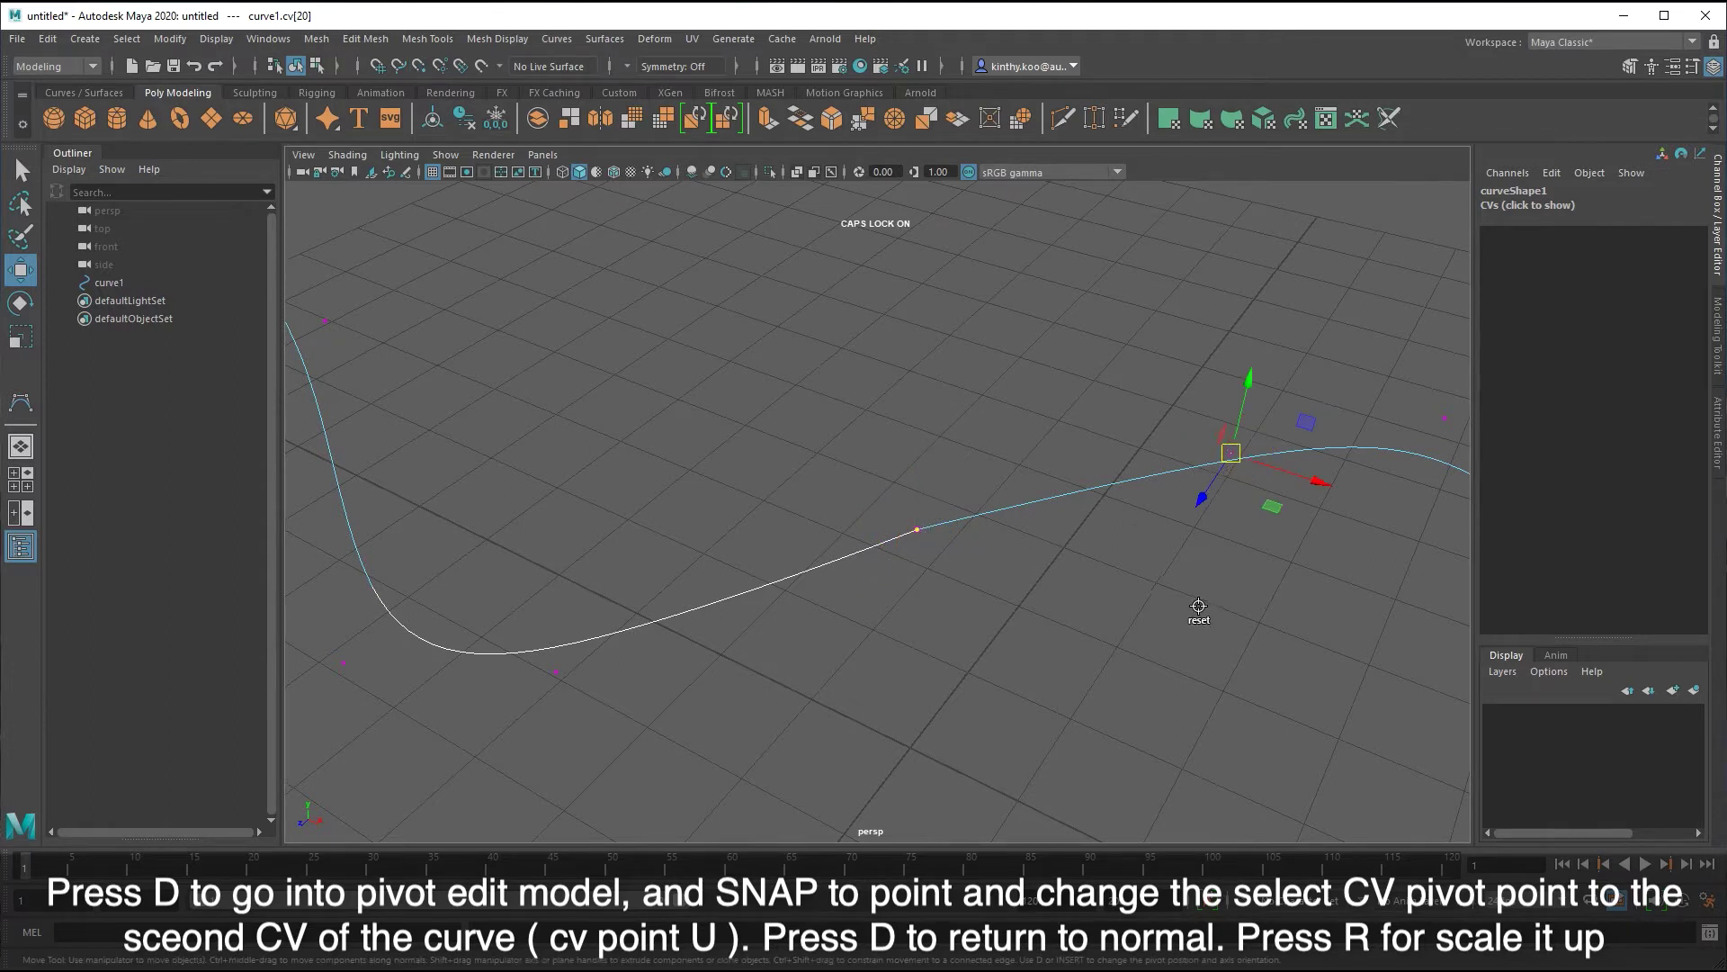
key("r")
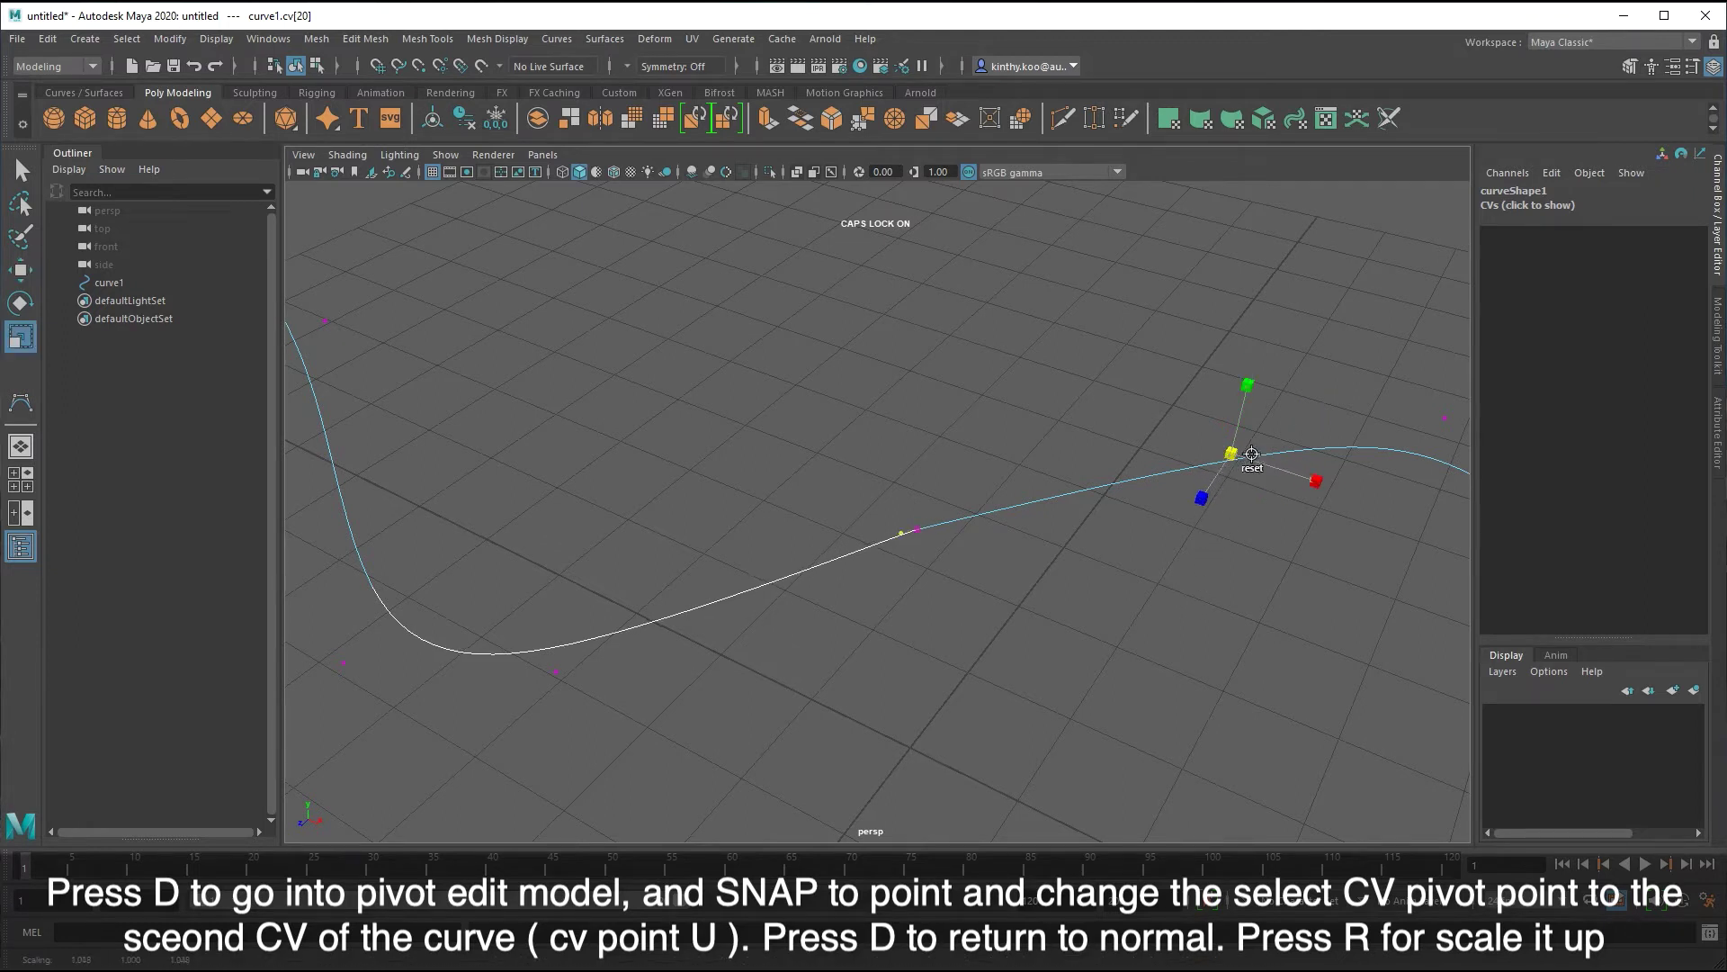
left_click_drag(1233, 452, 1399, 398)
- Deselect curve1 and orbit around to check the smooth closure
left_click(904, 661)
mouse_move(1107, 598)
left_mouse_down("alt")
mouse_move(718, 605)
mouse_move(921, 551)
mouse_move(864, 617)
left_mouse_up("alt")
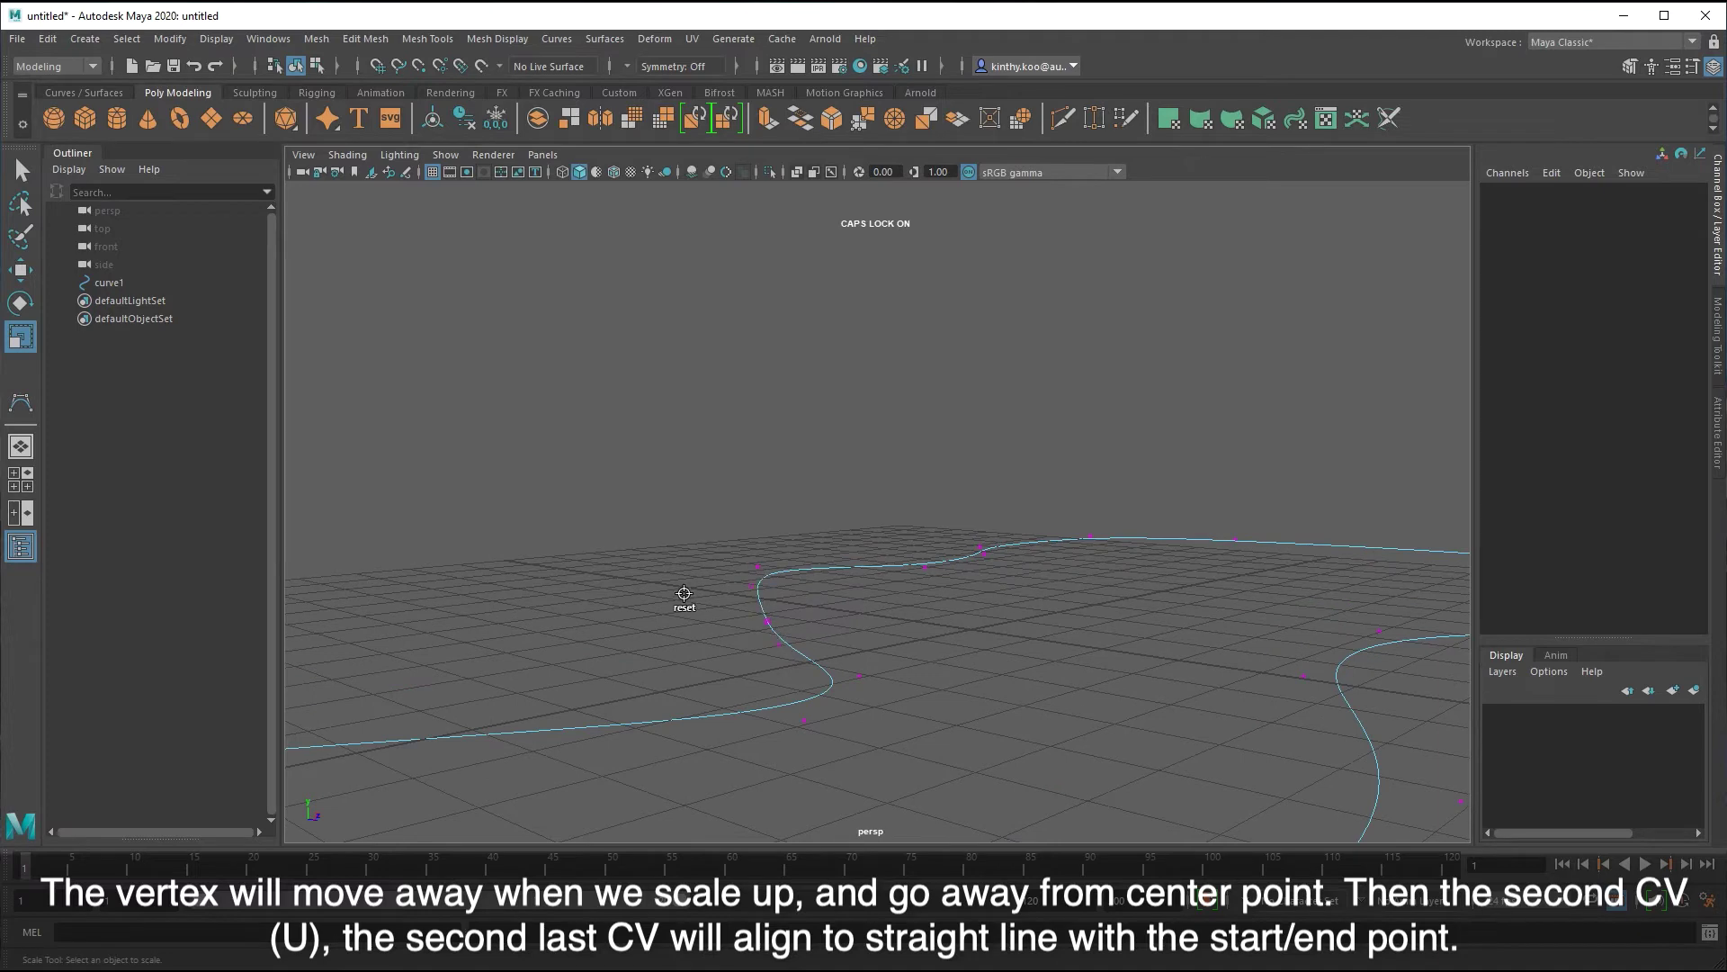
mouse_move(686, 598)
right_mouse_down("alt")
mouse_move(996, 630)
mouse_move(877, 621)
right_mouse_up("alt")
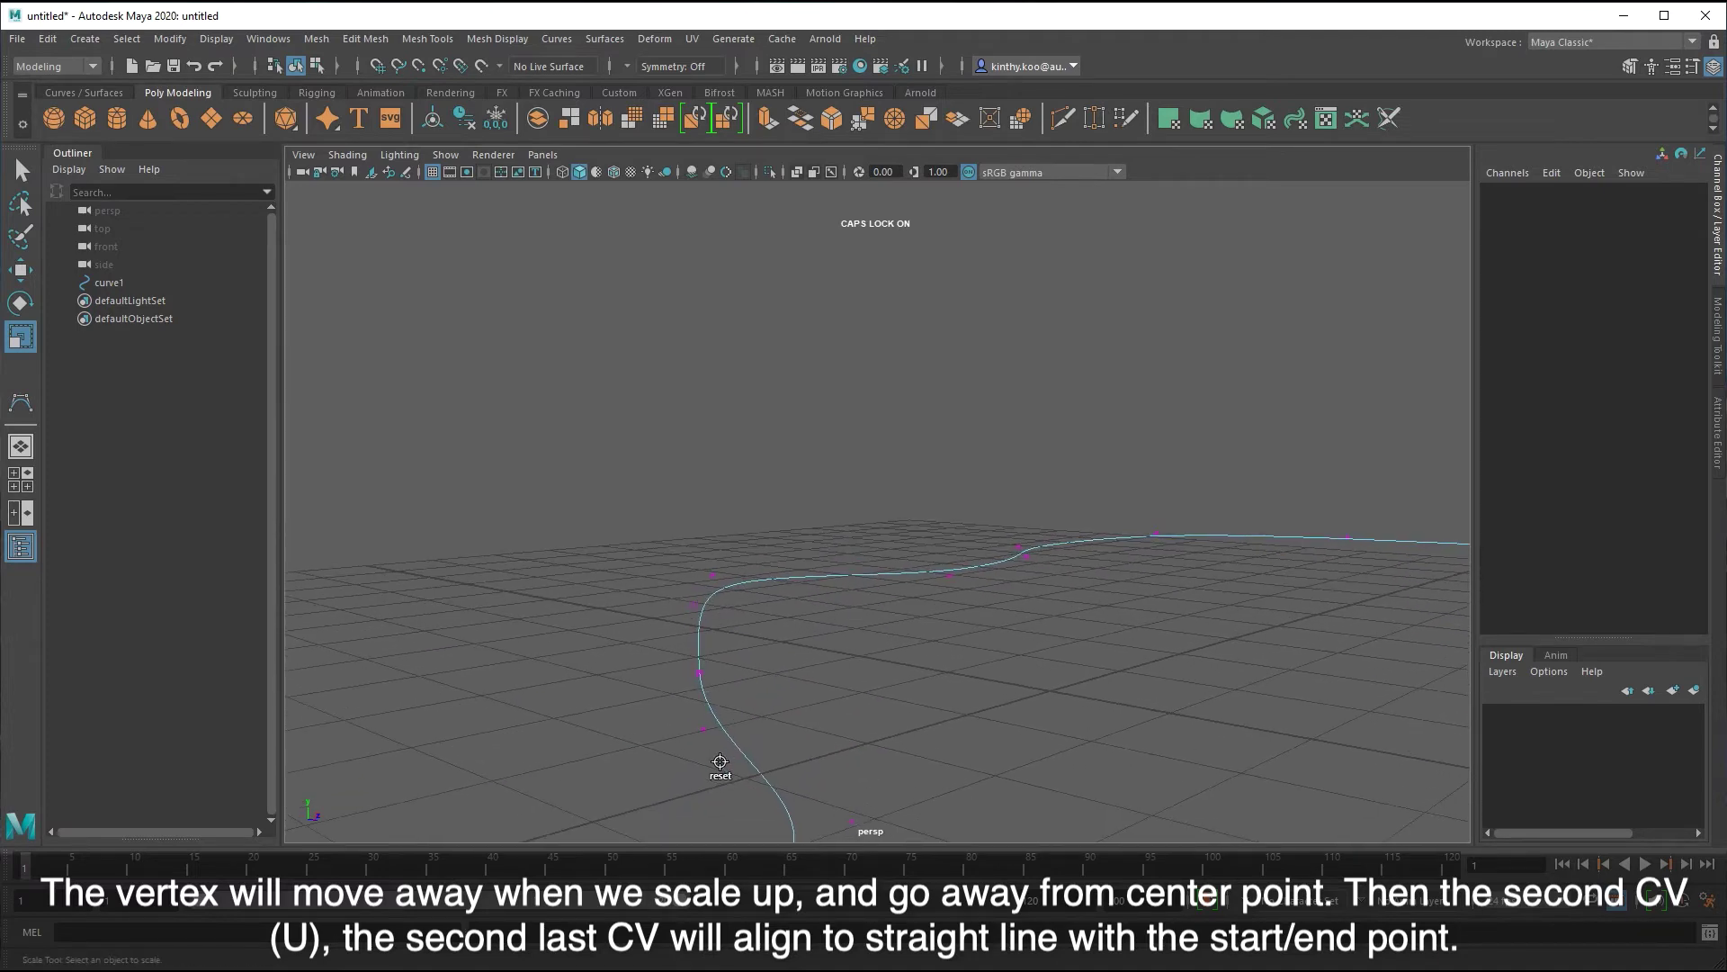
mouse_move(942, 636)
left_mouse_down("alt")
mouse_move(879, 656)
mouse_move(987, 679)
mouse_move(864, 690)
mouse_move(891, 668)
mouse_move(960, 675)
mouse_move(887, 656)
left_mouse_up("alt")
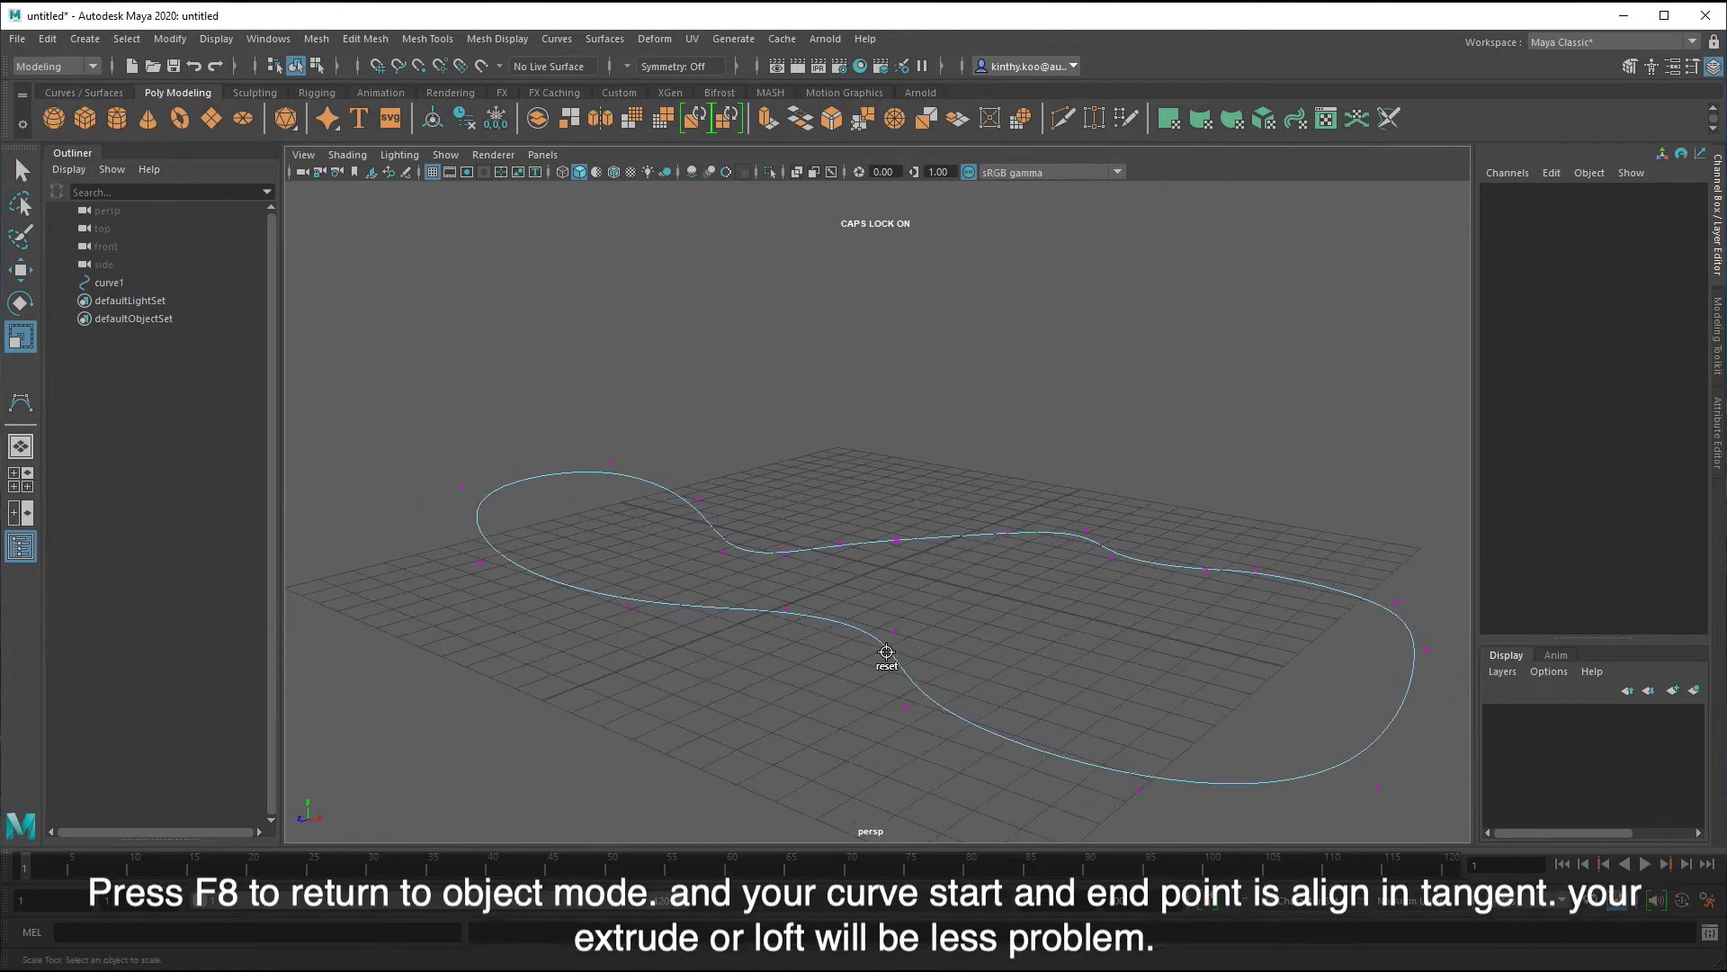
- Return curve1 to object mode with F8, deselect it, and orbit the view
key("F8")
key("F8")
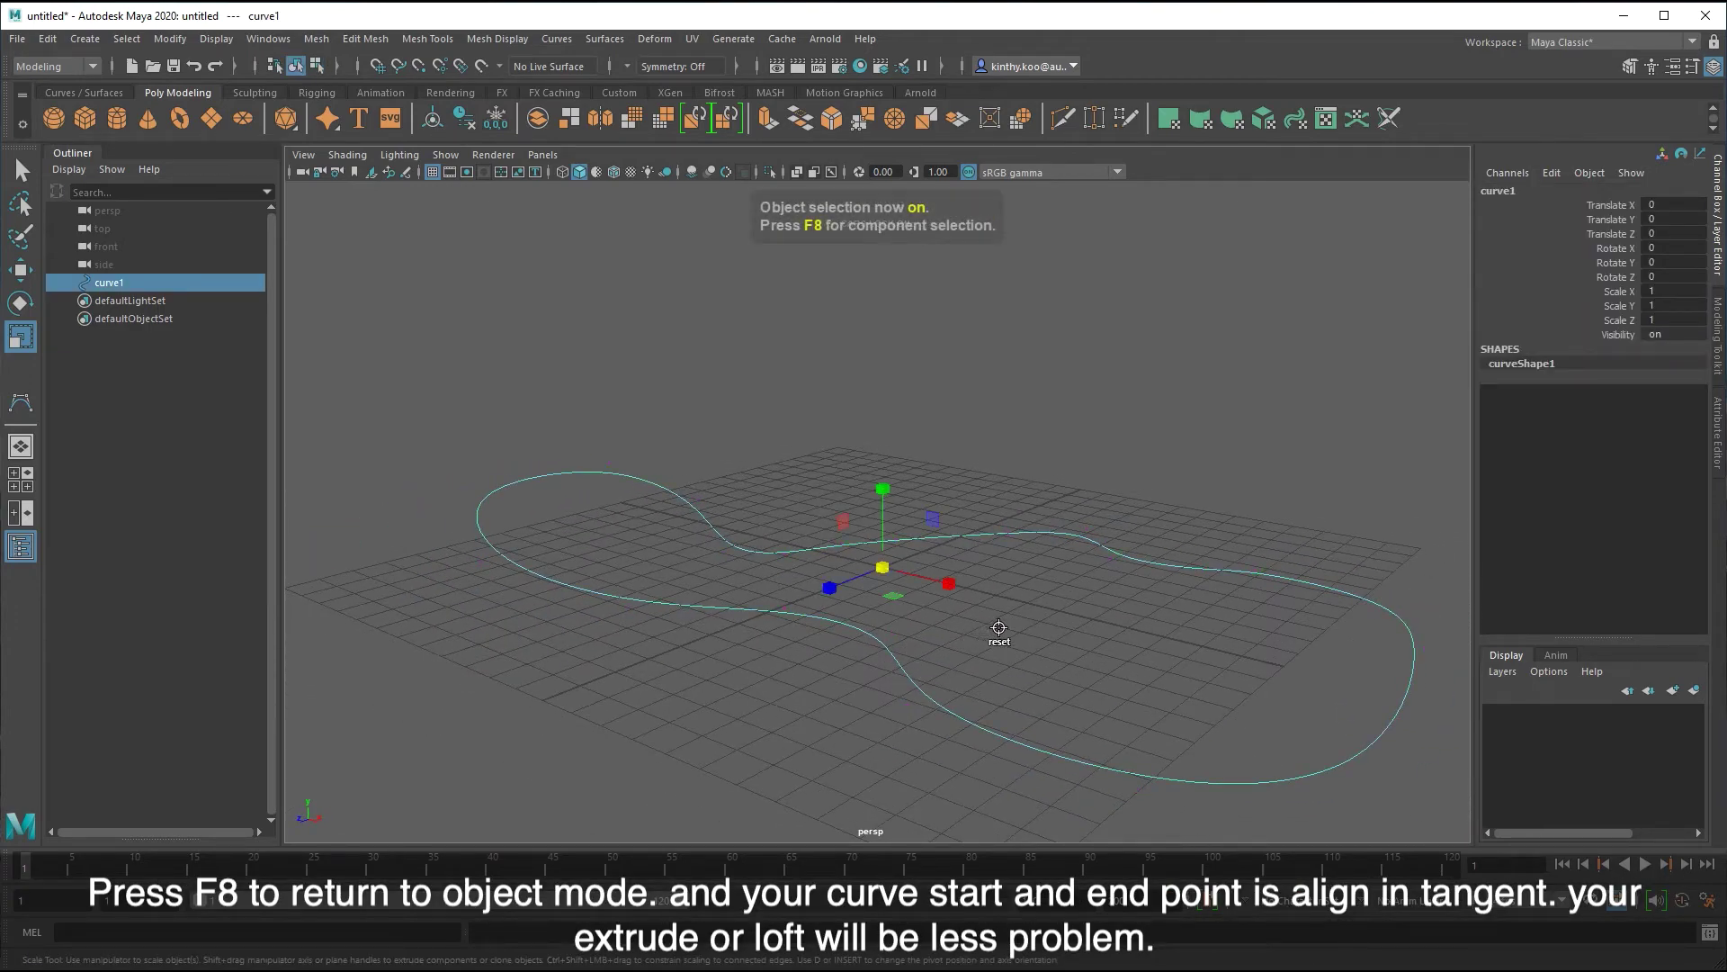
left_click(1007, 630)
mouse_move(1092, 612)
left_mouse_down("alt")
mouse_move(791, 621)
mouse_move(1111, 624)
mouse_move(1073, 544)
left_mouse_up("alt")
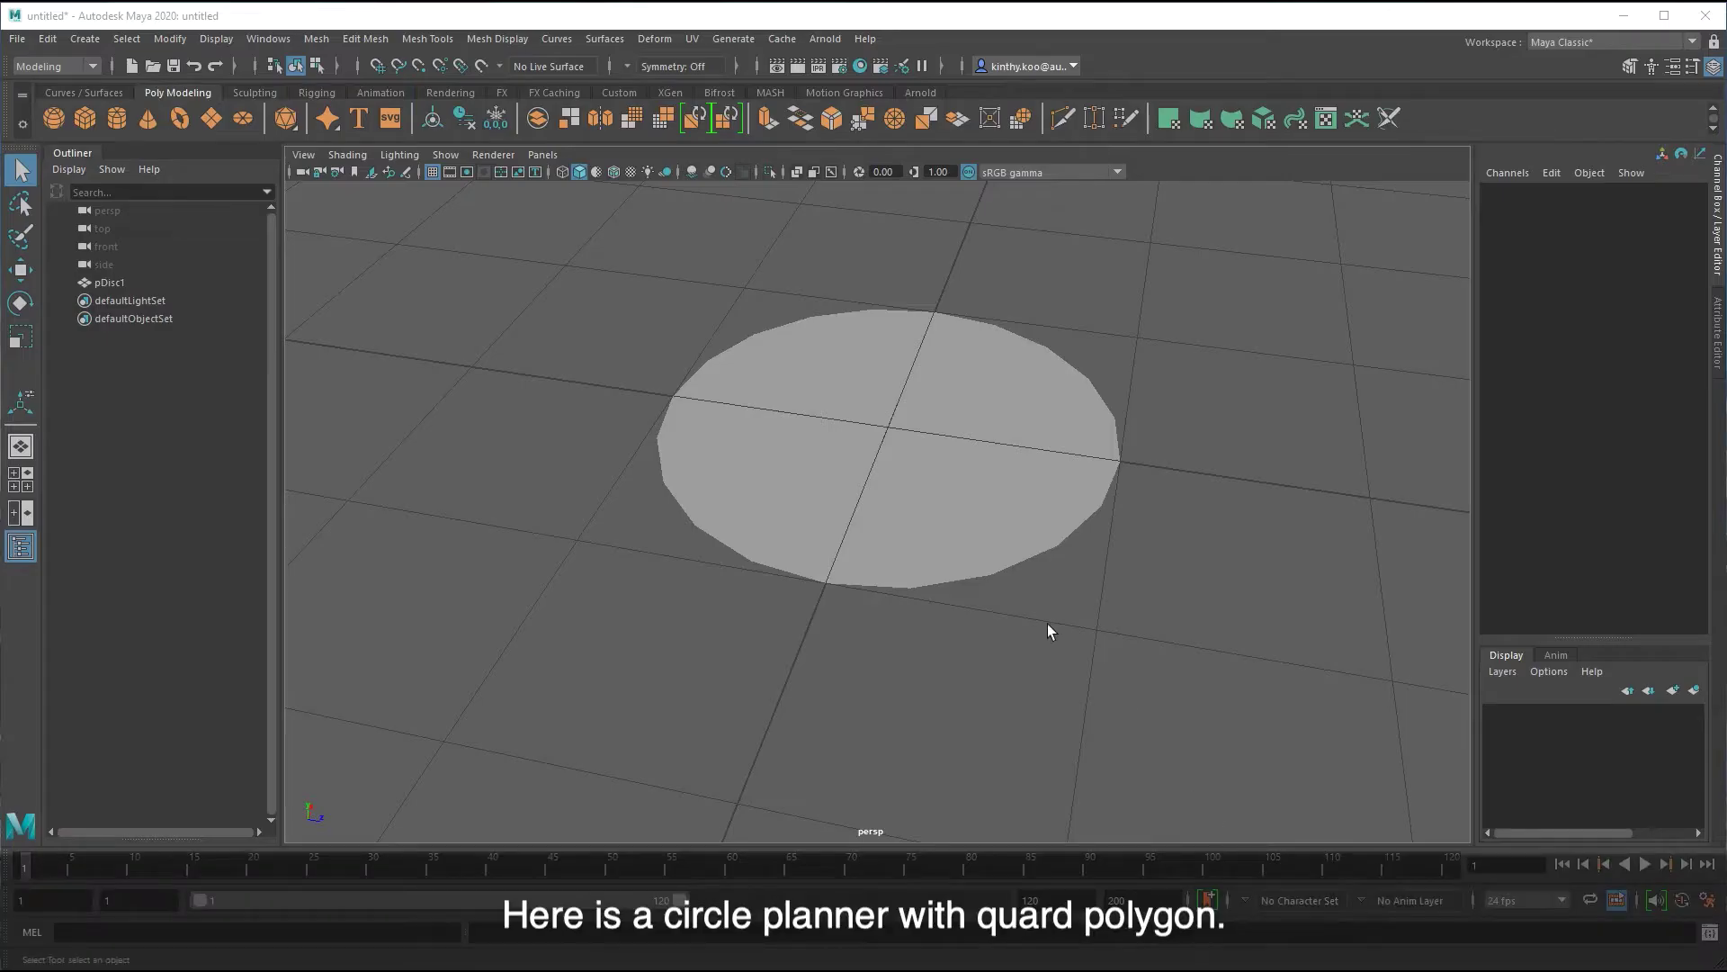
- Select pDisc1, bring up the Modeling Toolkit, and switch to edge selection
scroll(1051, 621, "up", 3)
left_click(981, 511)
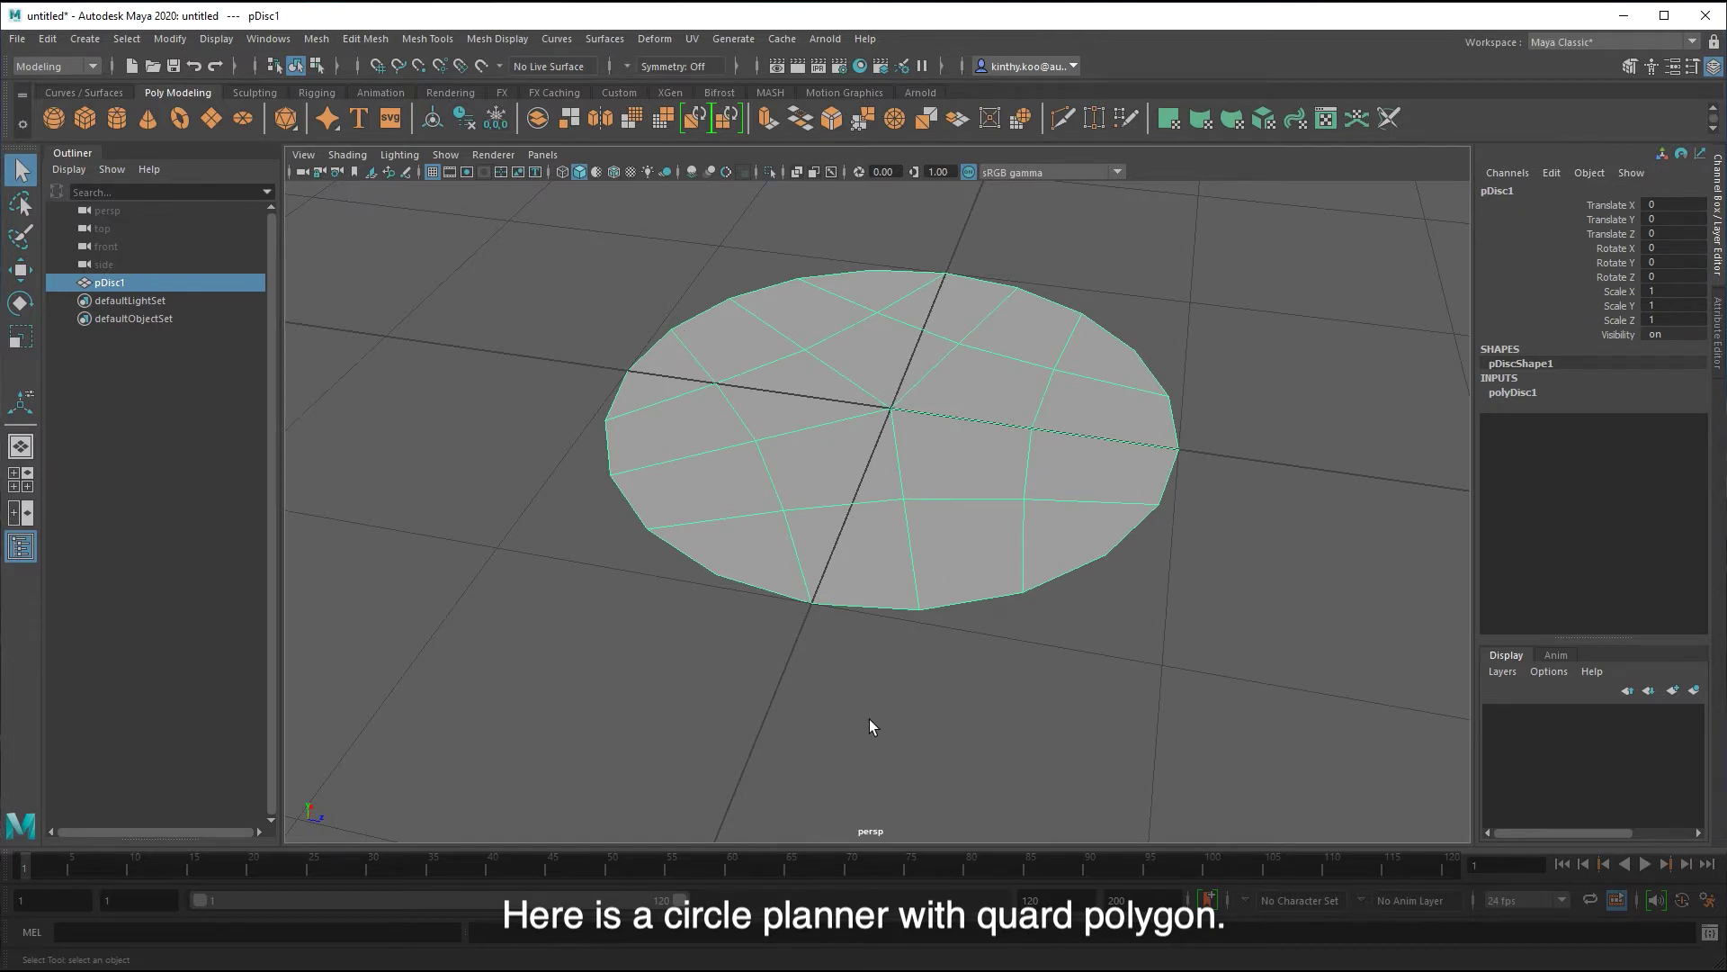
mouse_move(1041, 546)
left_mouse_down("alt")
mouse_move(964, 612)
mouse_move(990, 592)
mouse_move(1041, 603)
left_mouse_up("alt")
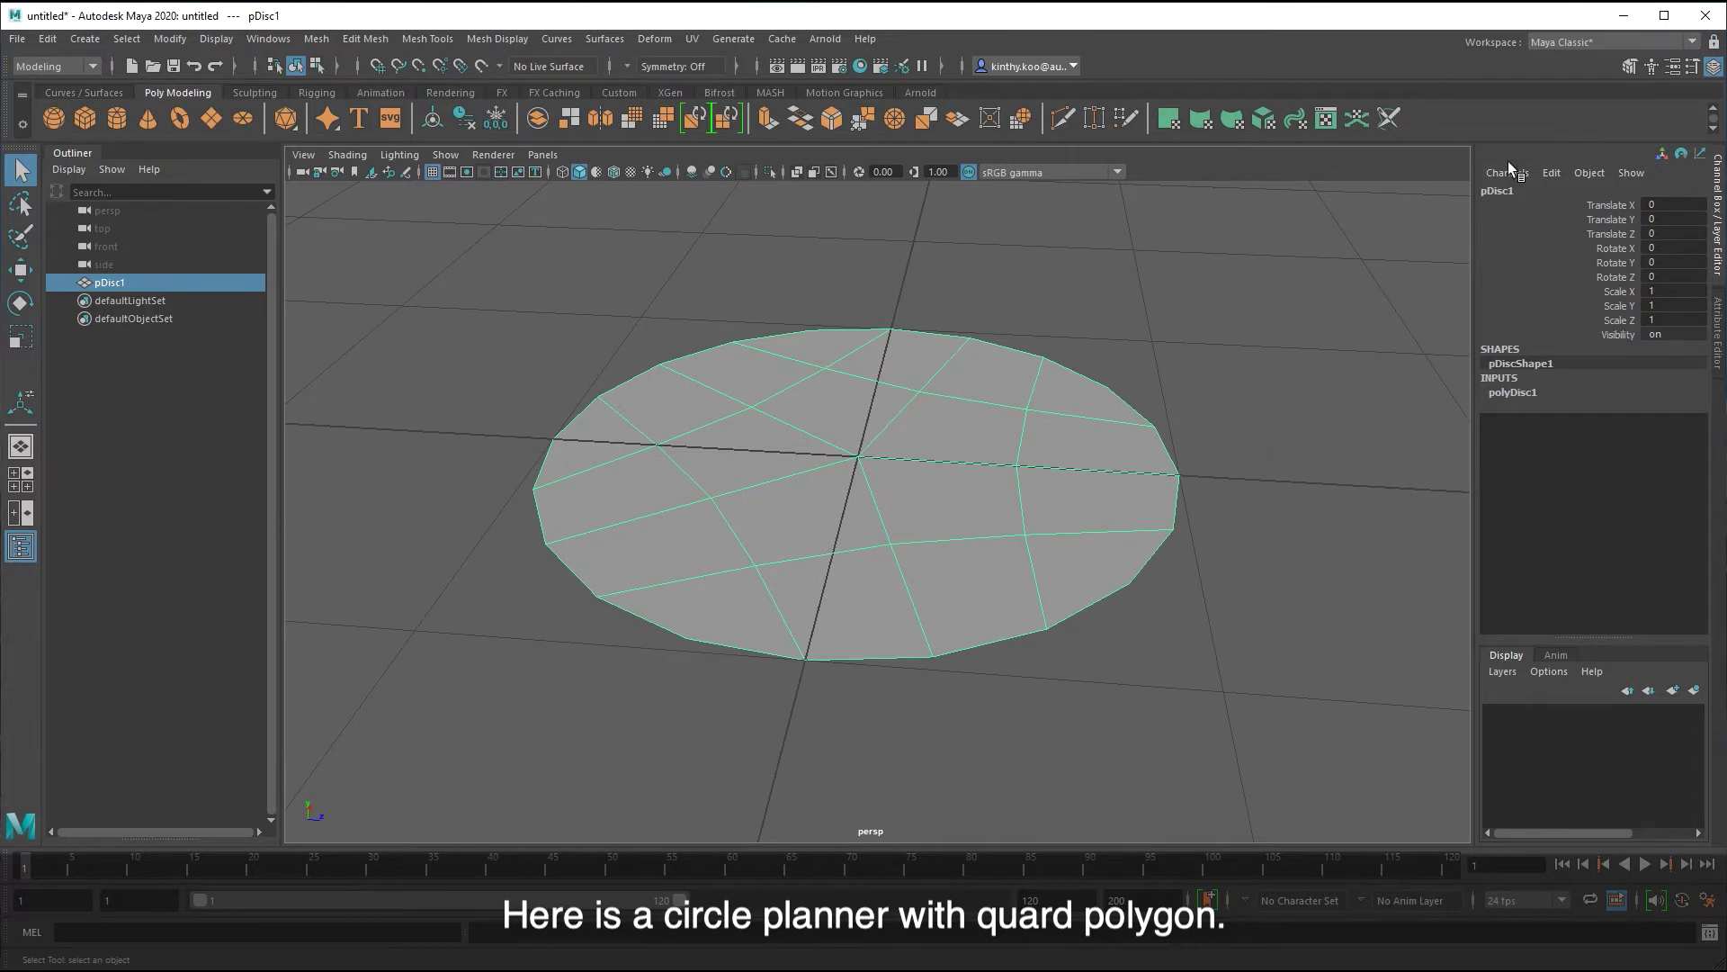
left_click(1629, 69)
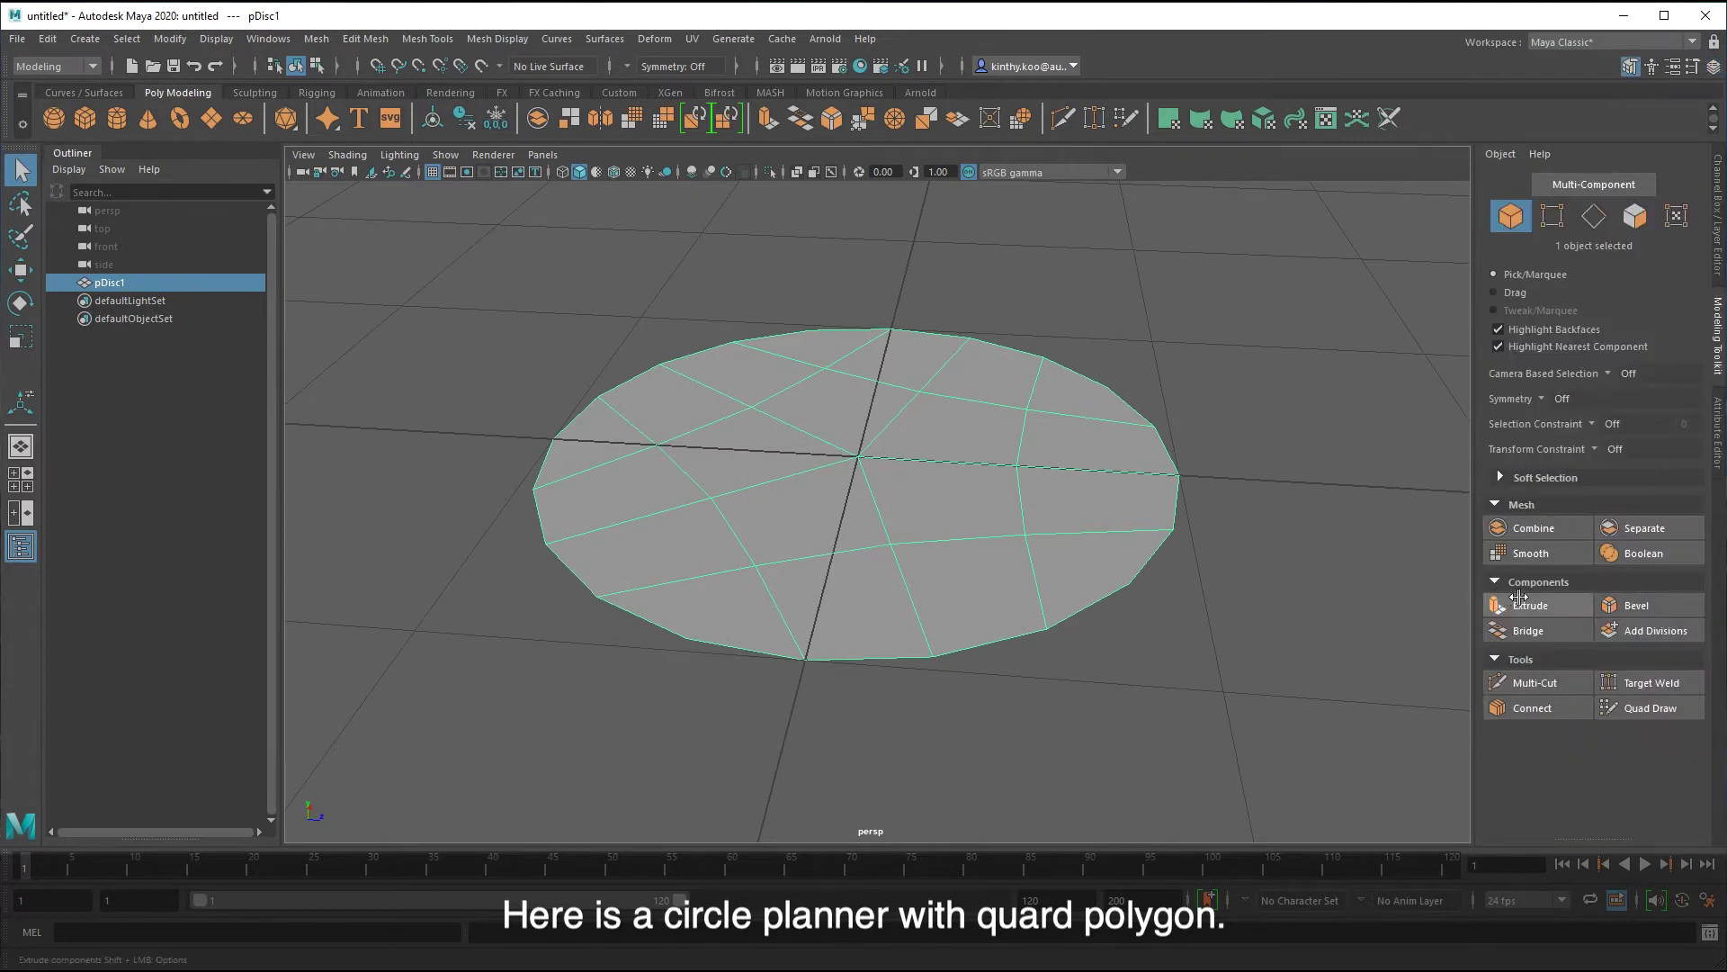
right_click(1207, 491)
right_click_drag(1219, 356, 1223, 404)
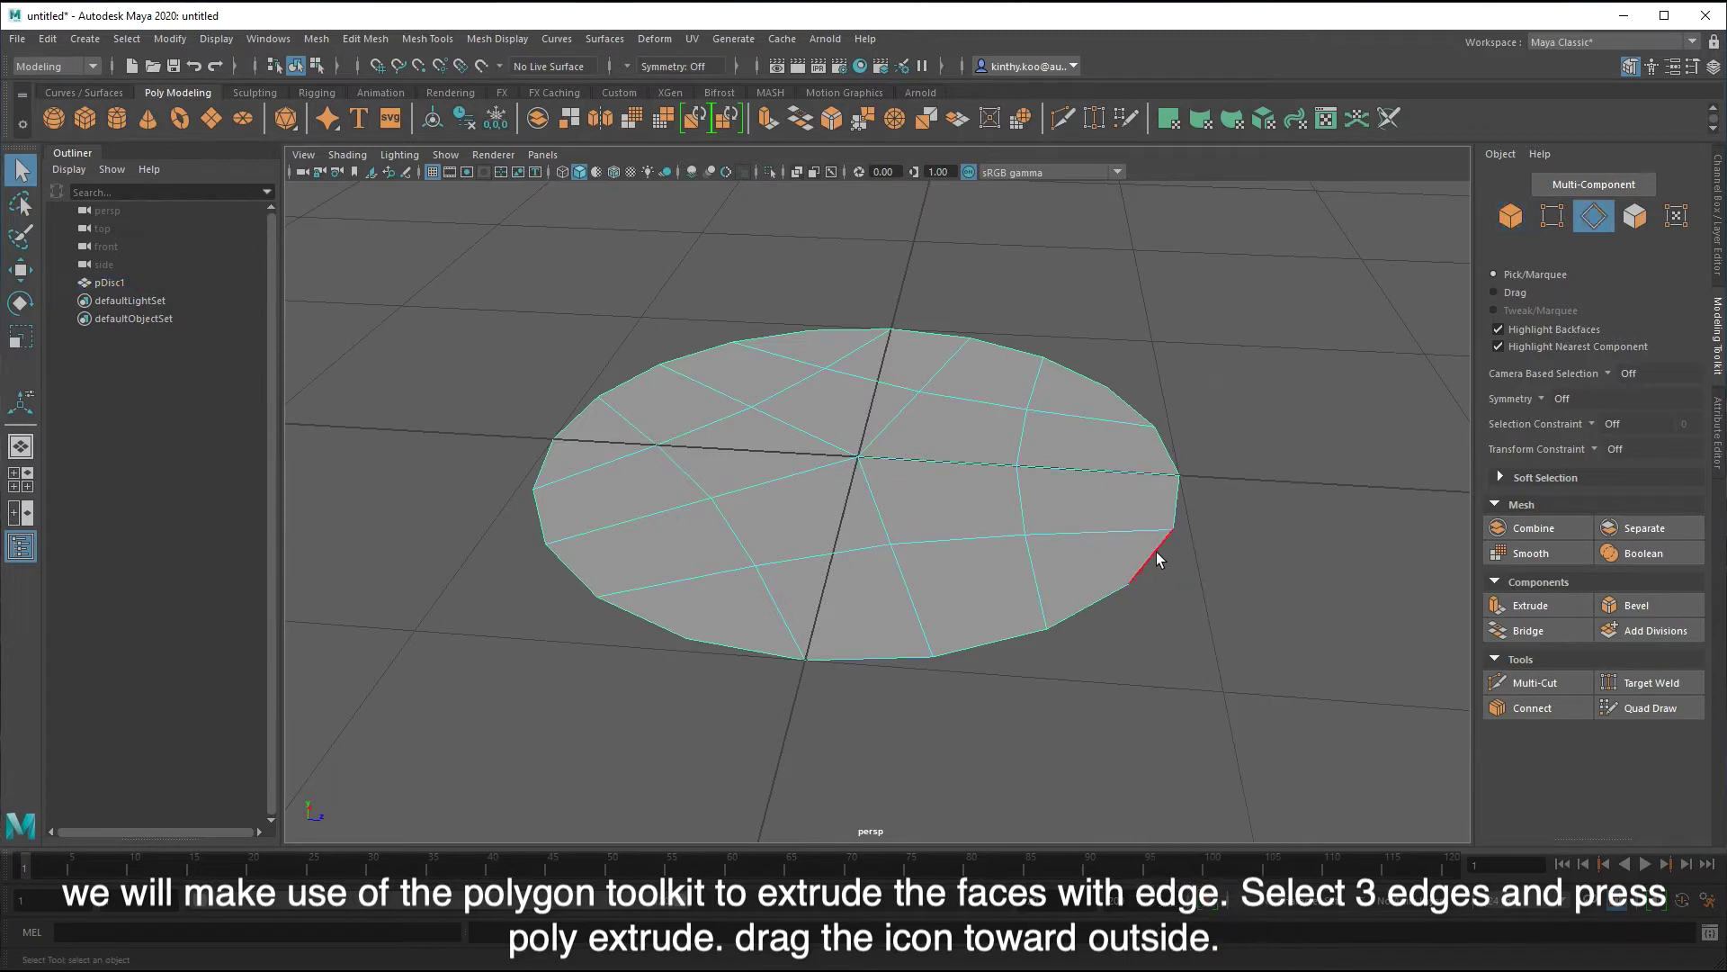
- Select three adjacent rim edges and extrude them outward into a flap
left_click(1120, 589)
key("Caps_Lock")
left_click(980, 646)
left_click(1151, 559, "shift")
left_click(1530, 605)
mouse_move(1021, 657)
left_mouse_down()
mouse_move(1150, 831)
mouse_move(983, 580)
left_mouse_up()
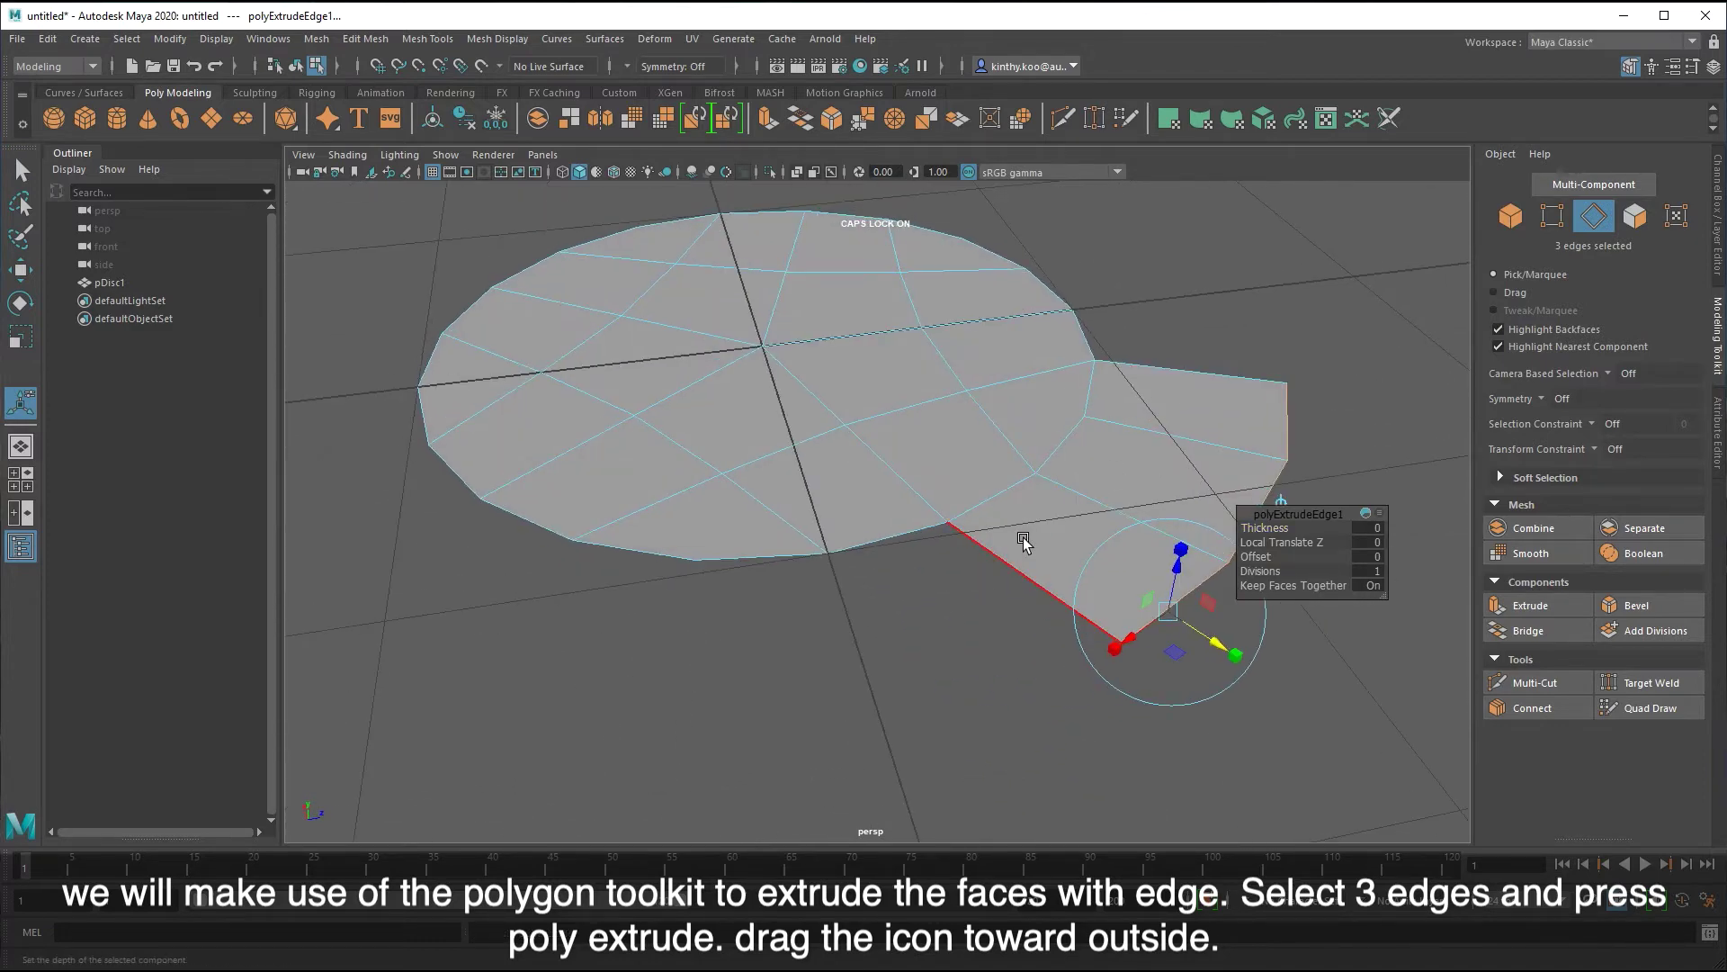
left_click(887, 538)
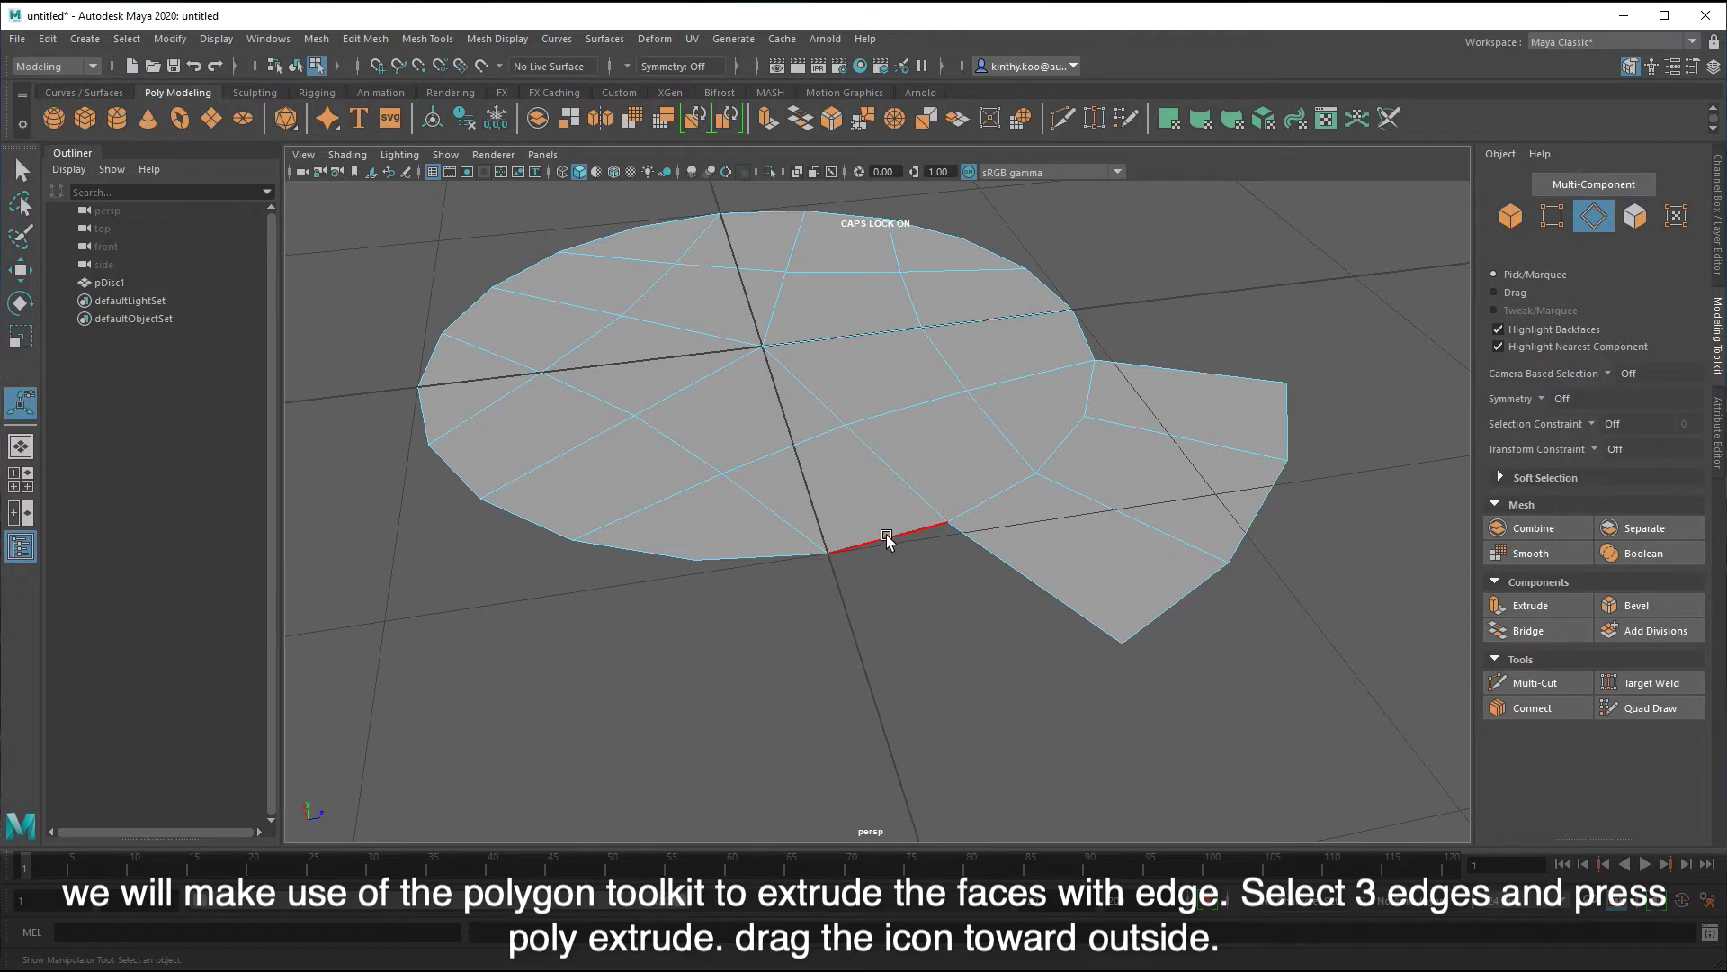
- Extrude two neighbouring bottom rim edges outward into a second flap, then inspect the gap
left_click(770, 554, "shift")
left_click(1538, 608)
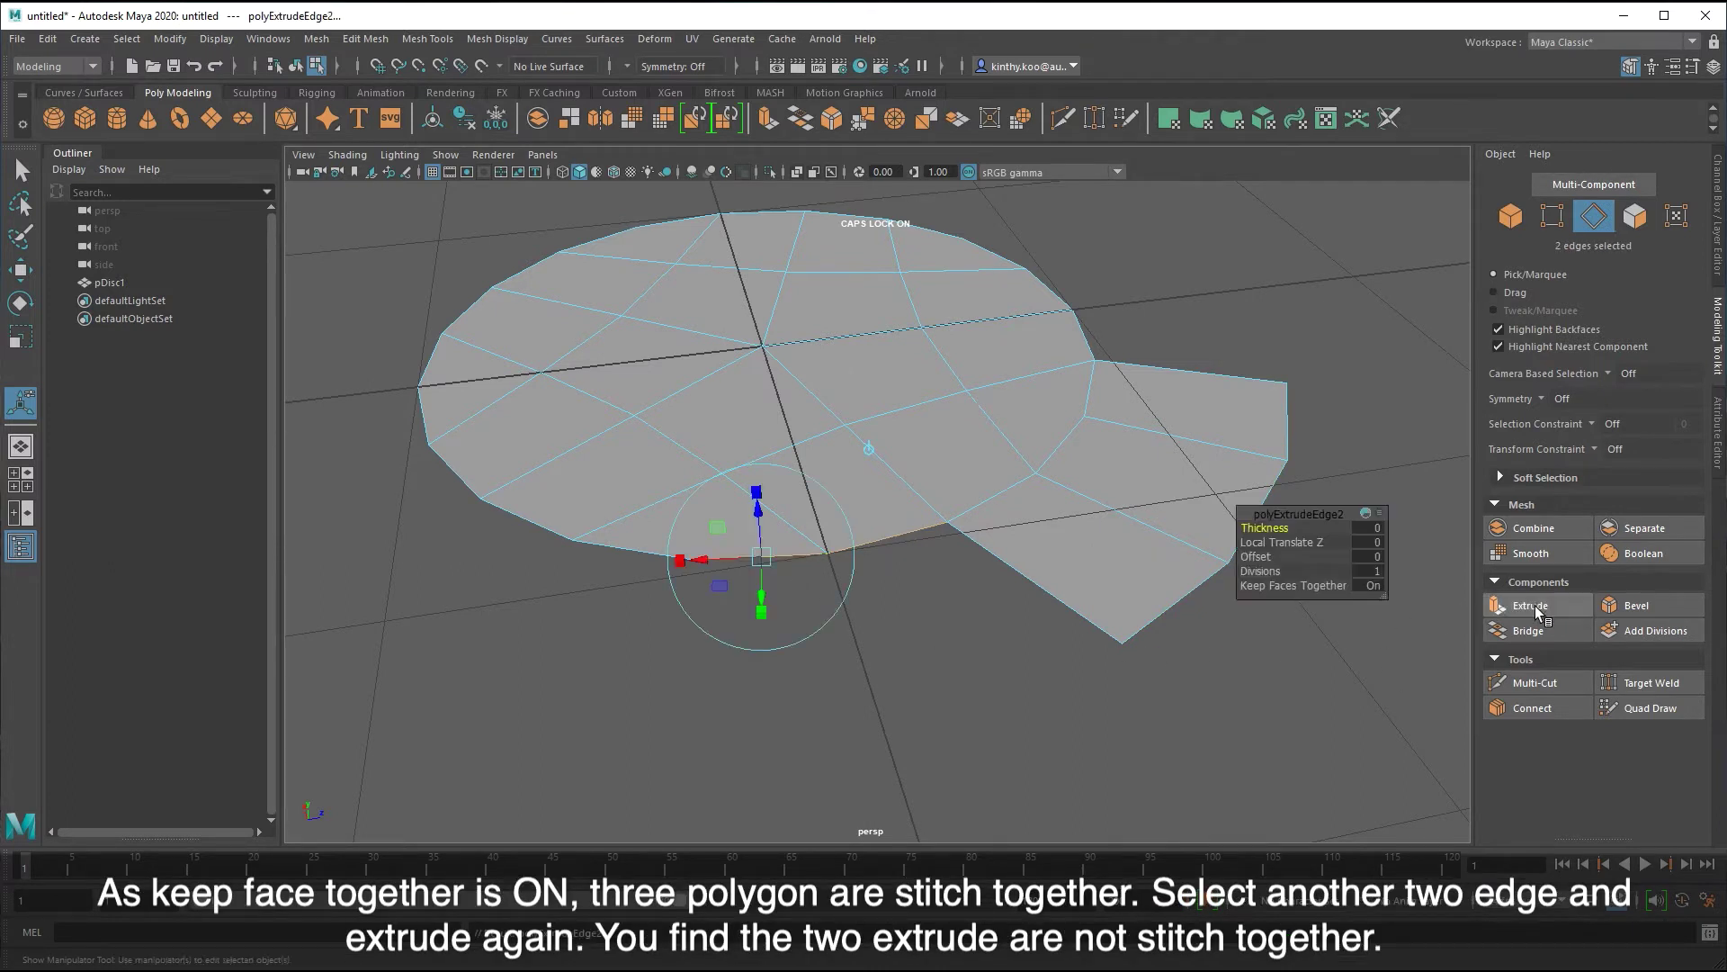
left_click_drag(762, 592, 817, 783)
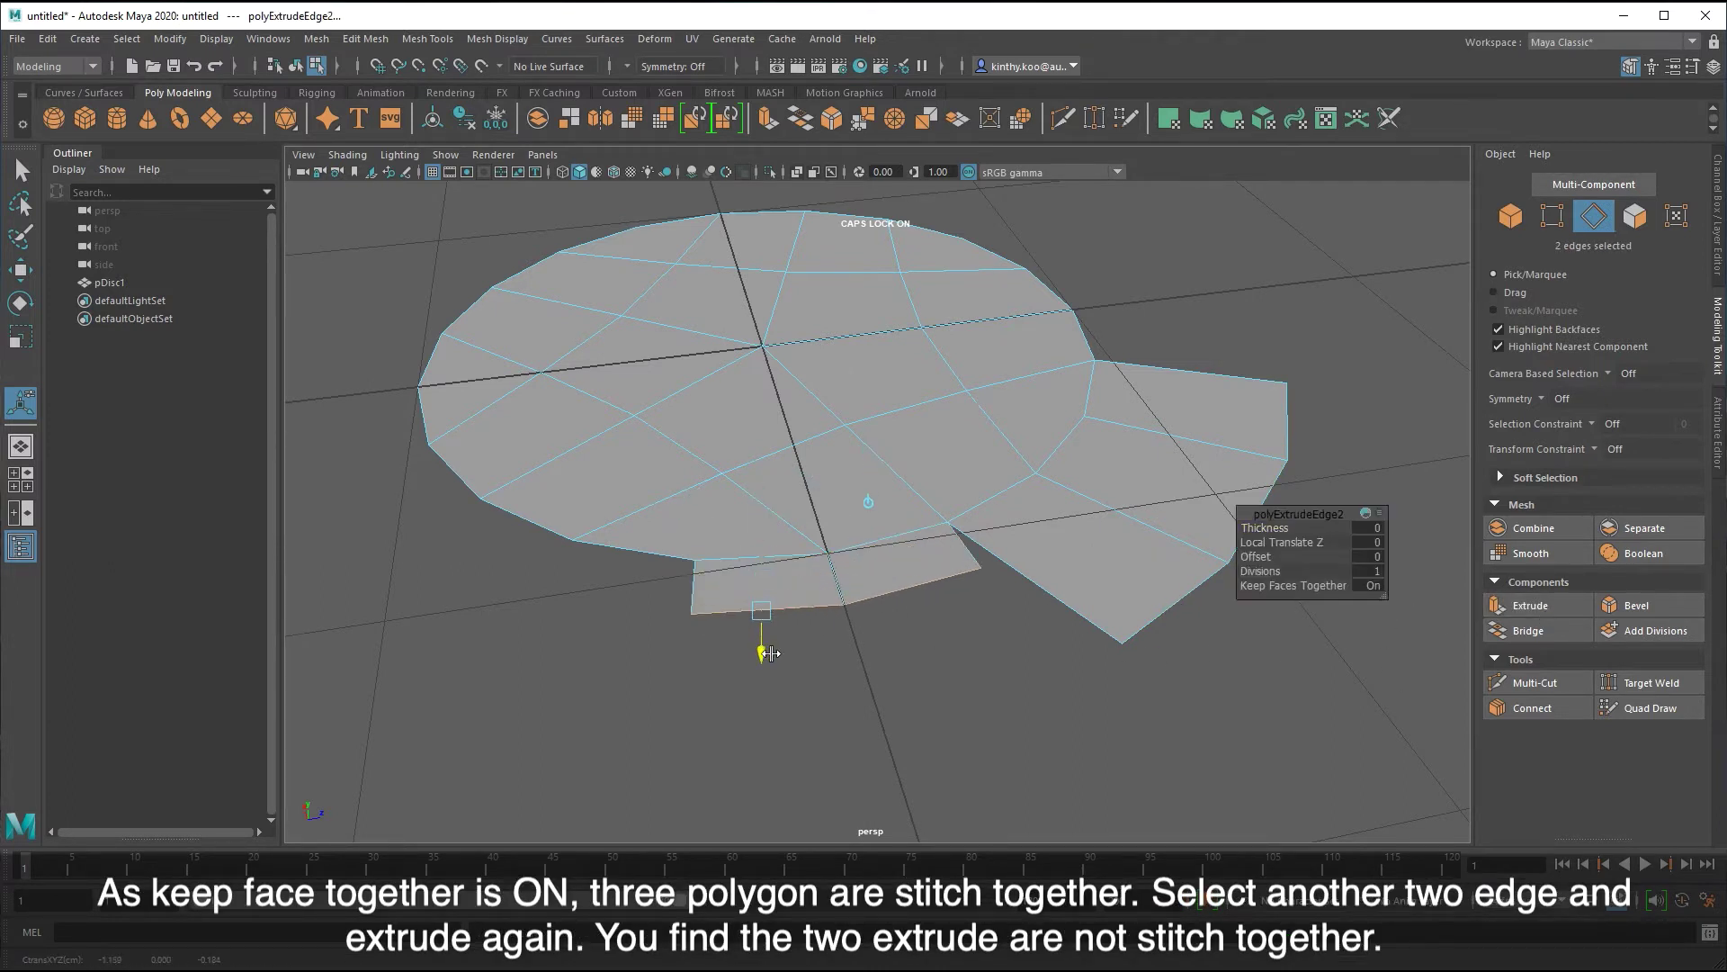
left_click(1034, 747)
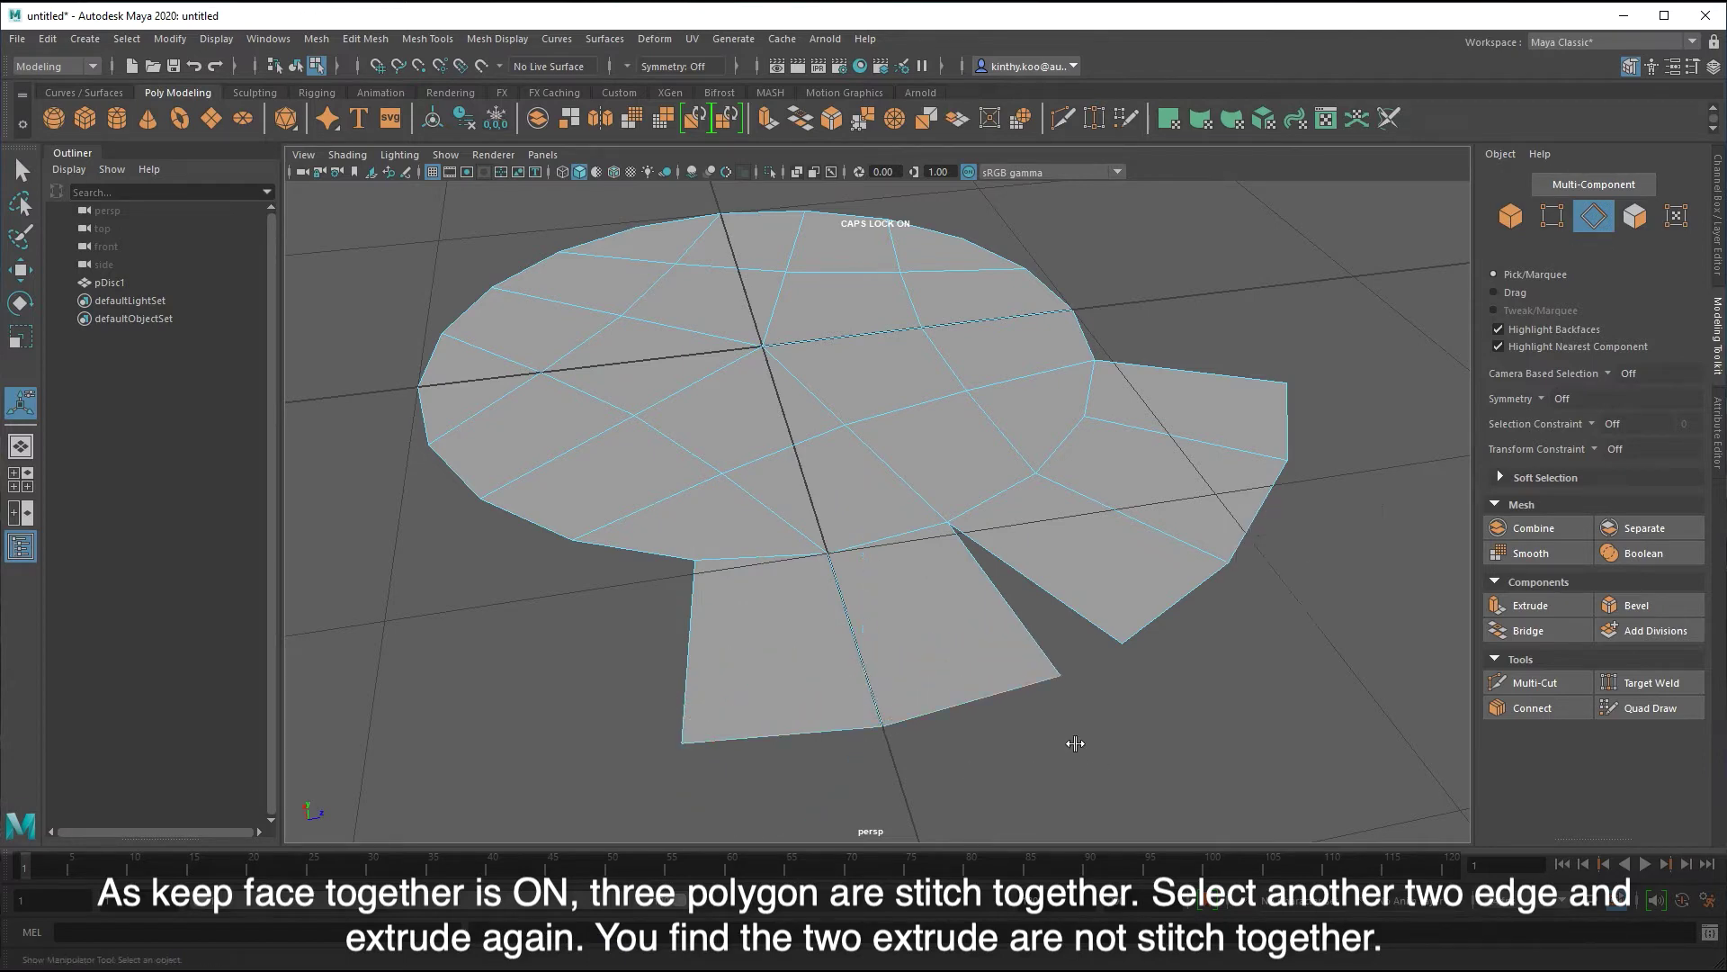
left_click_drag(1035, 747, 1190, 300, "alt")
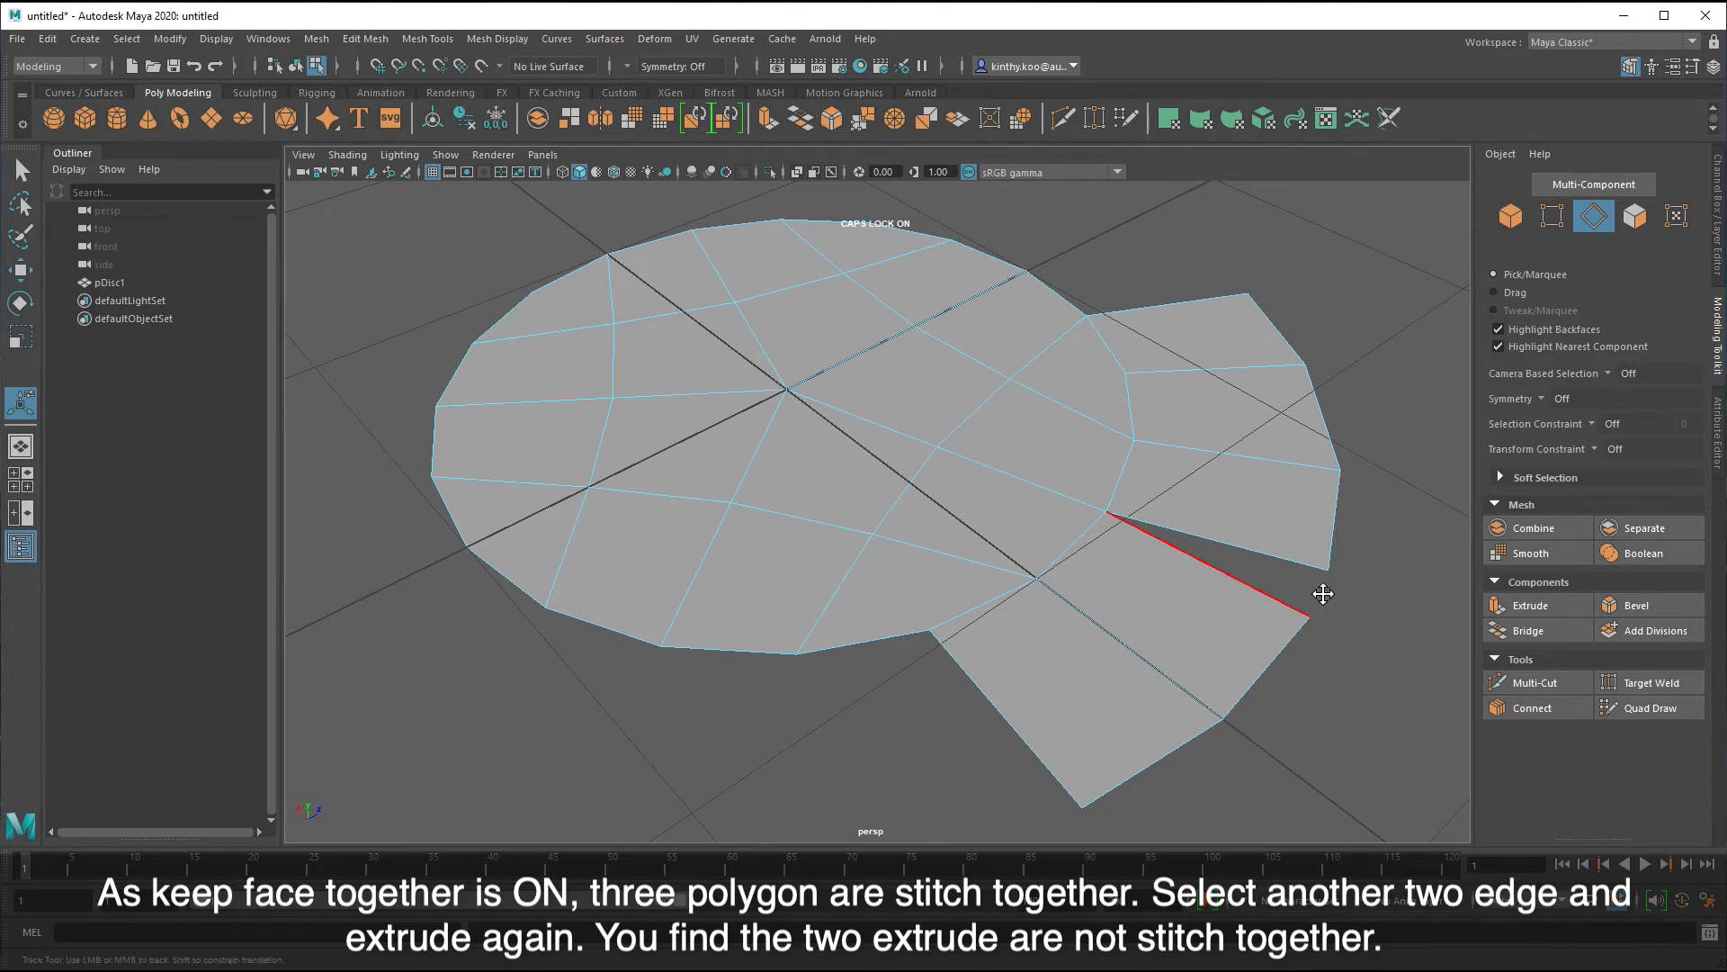
scroll(1260, 588, "up", 3)
scroll(1200, 587, "up", 2)
left_click_drag(1201, 587, 1122, 585, "alt")
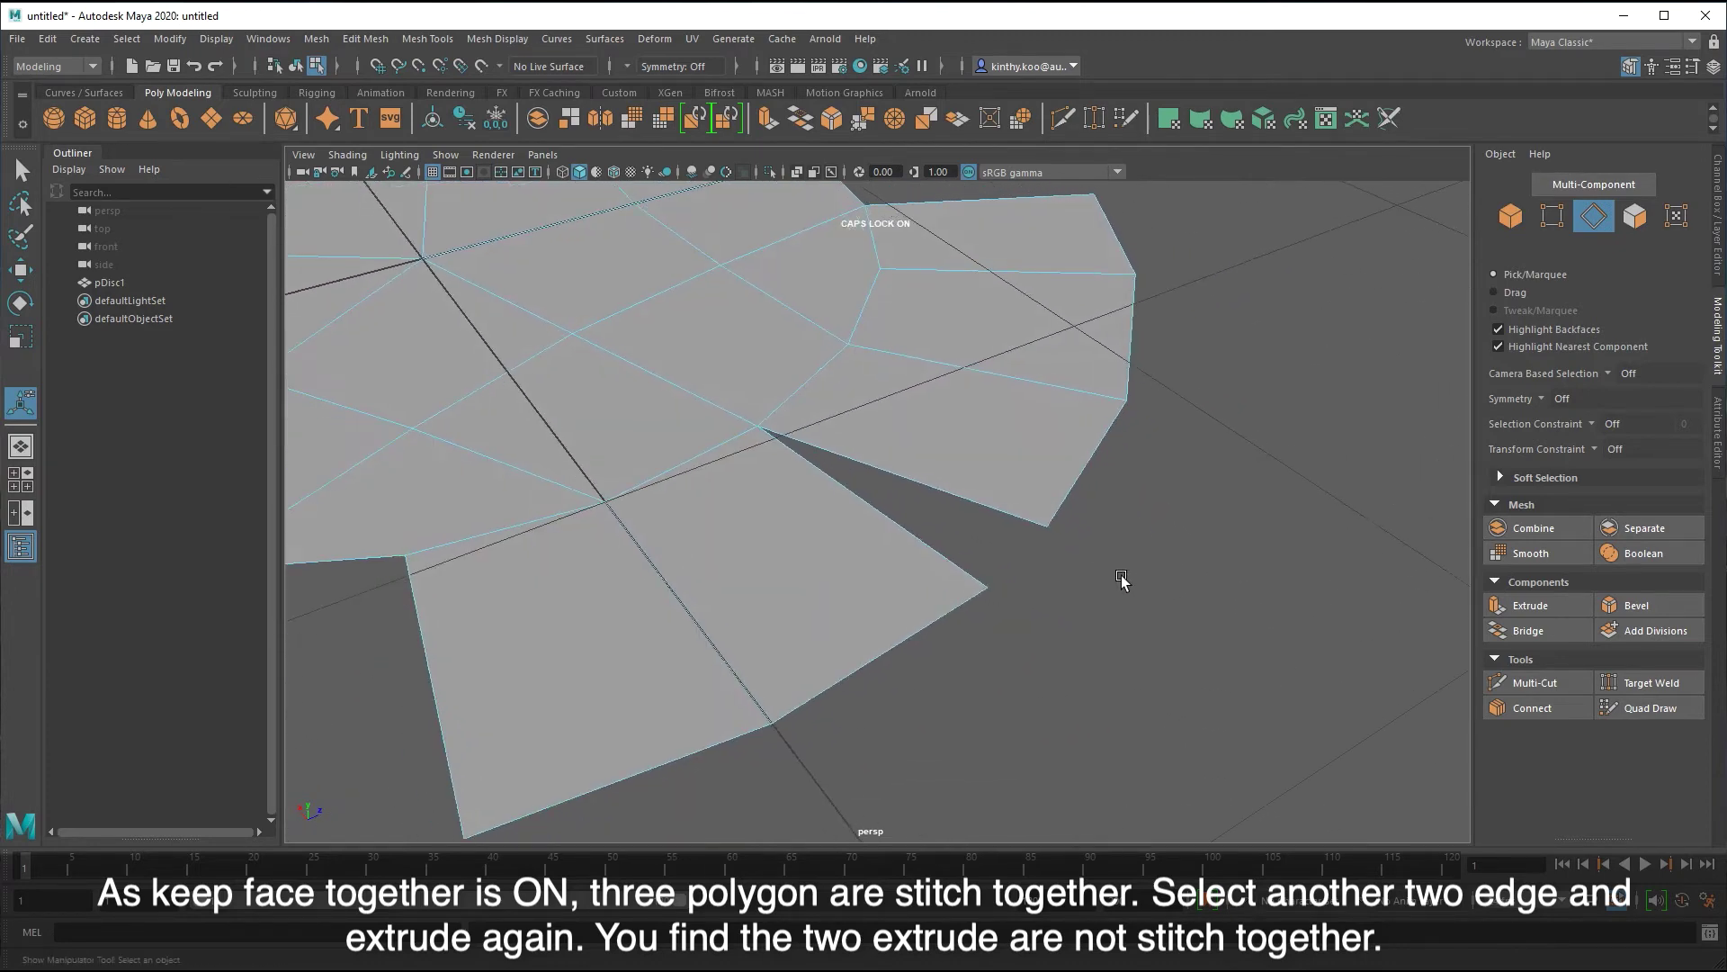
- Merge the two facing flap corner vertices using Edit Mesh > Merge
right_click(1147, 560)
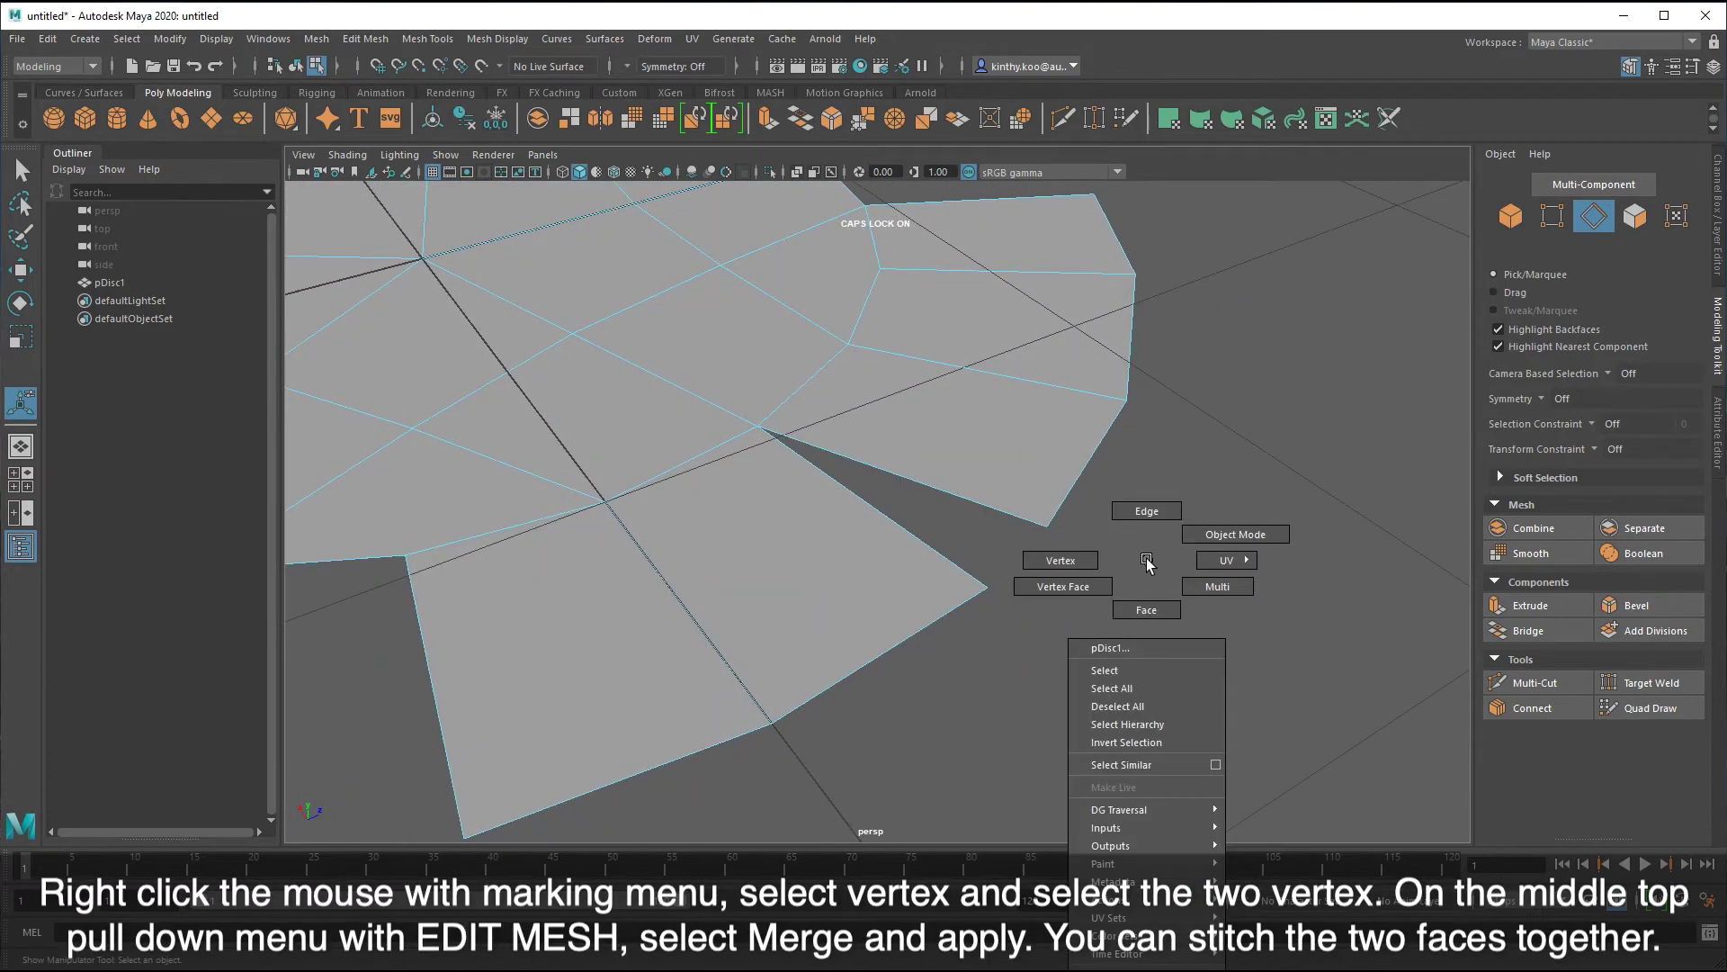
left_click(1055, 559)
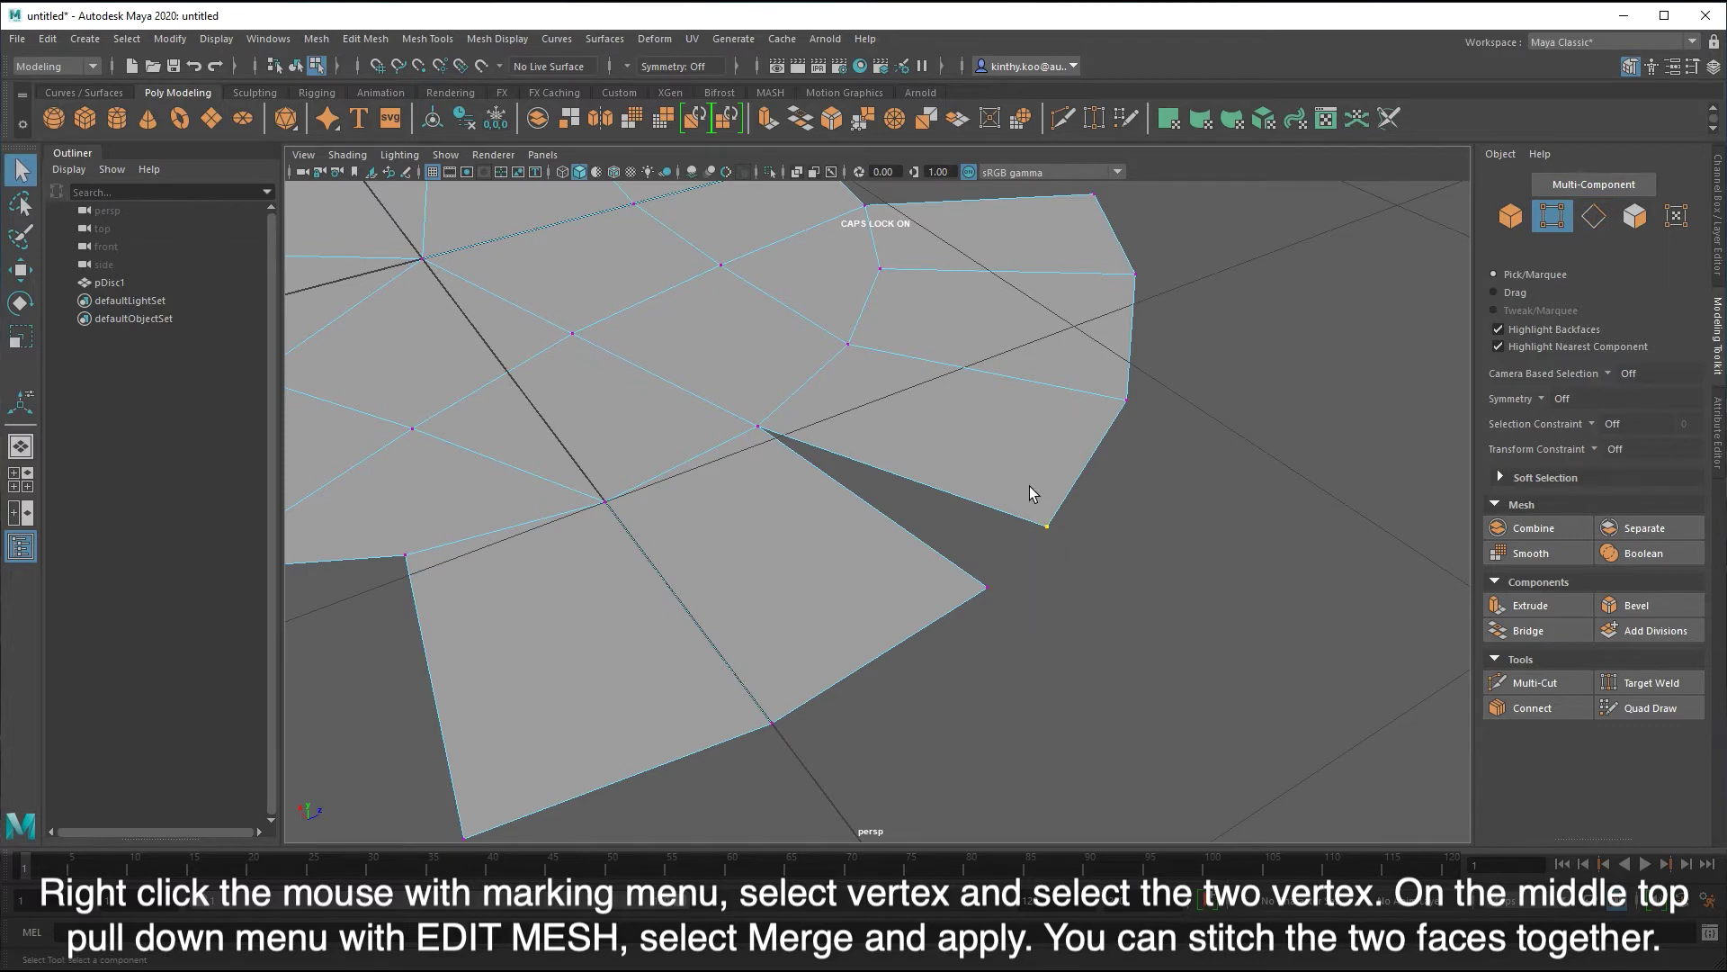
left_click(1000, 563, "shift")
left_click(369, 39)
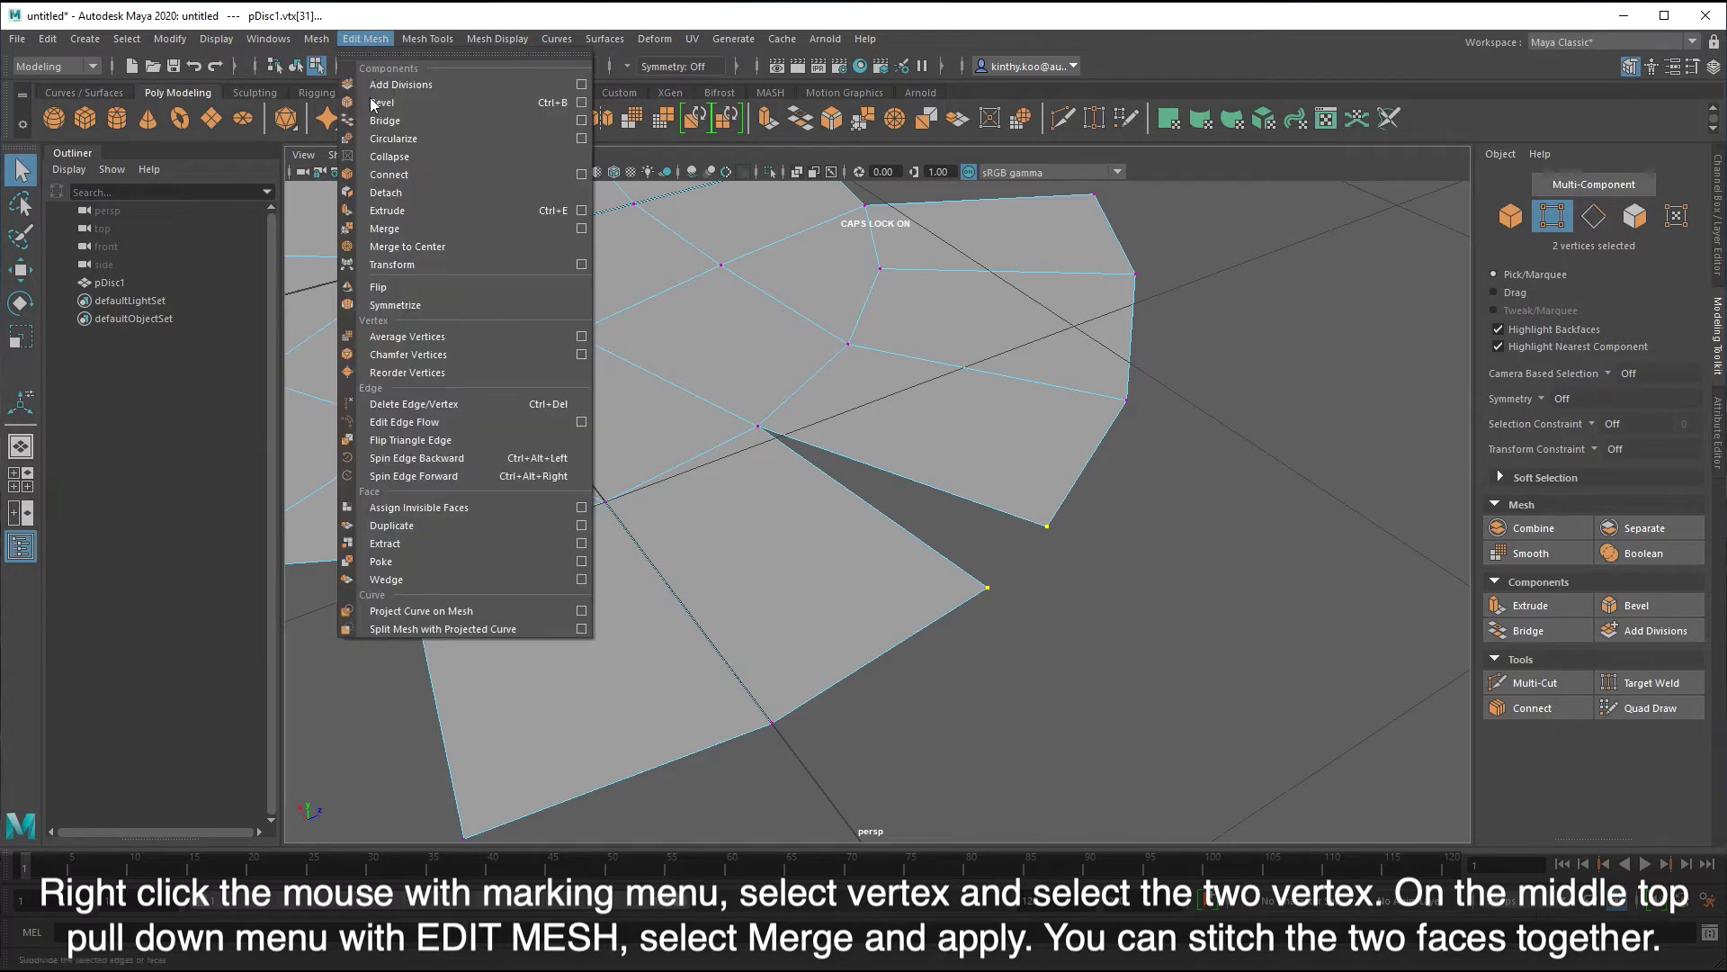
left_click(581, 229)
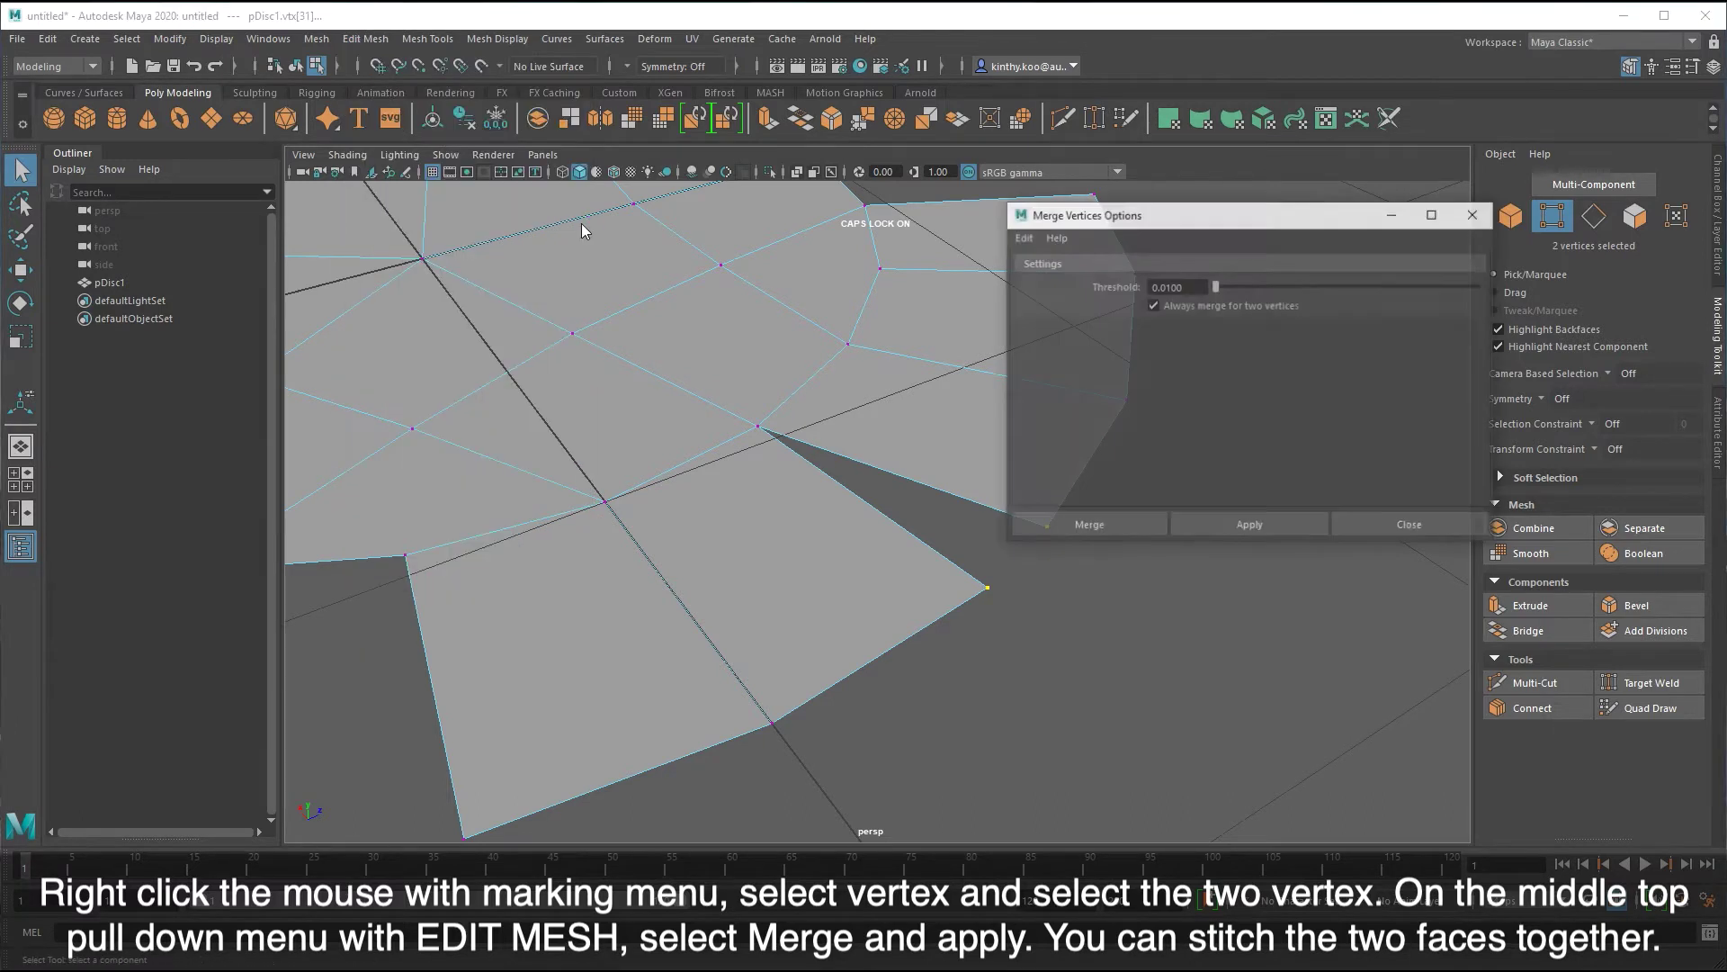
left_click_drag(1175, 222, 1250, 222)
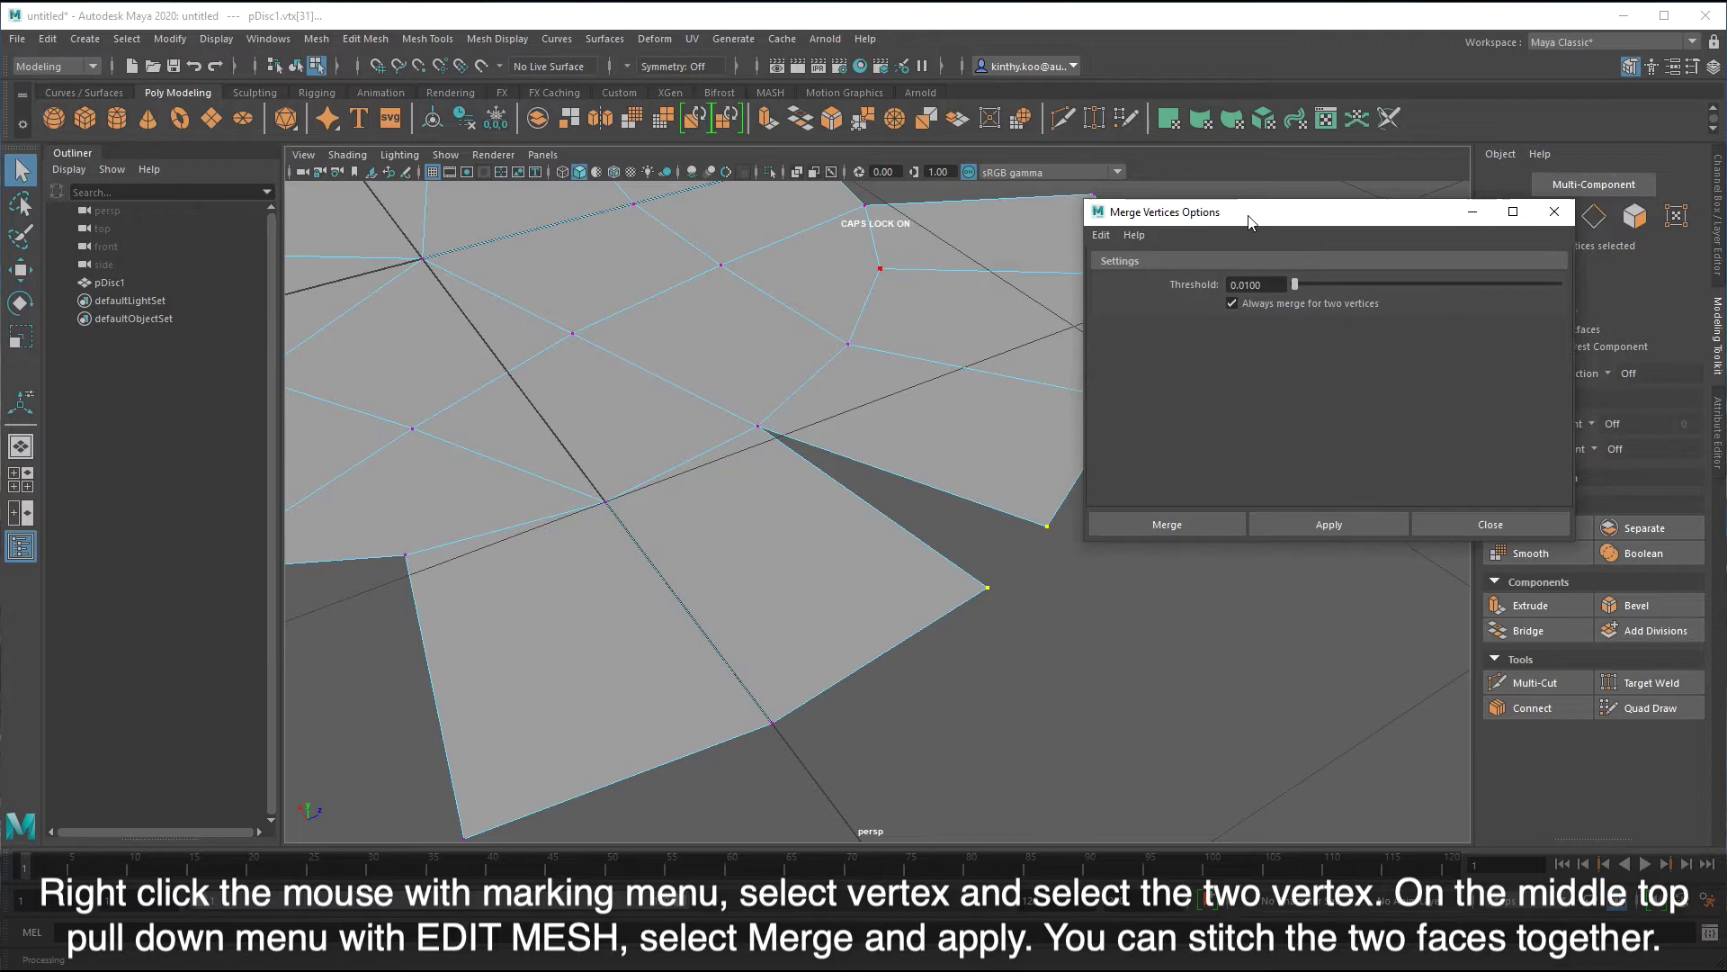
left_click(1340, 518)
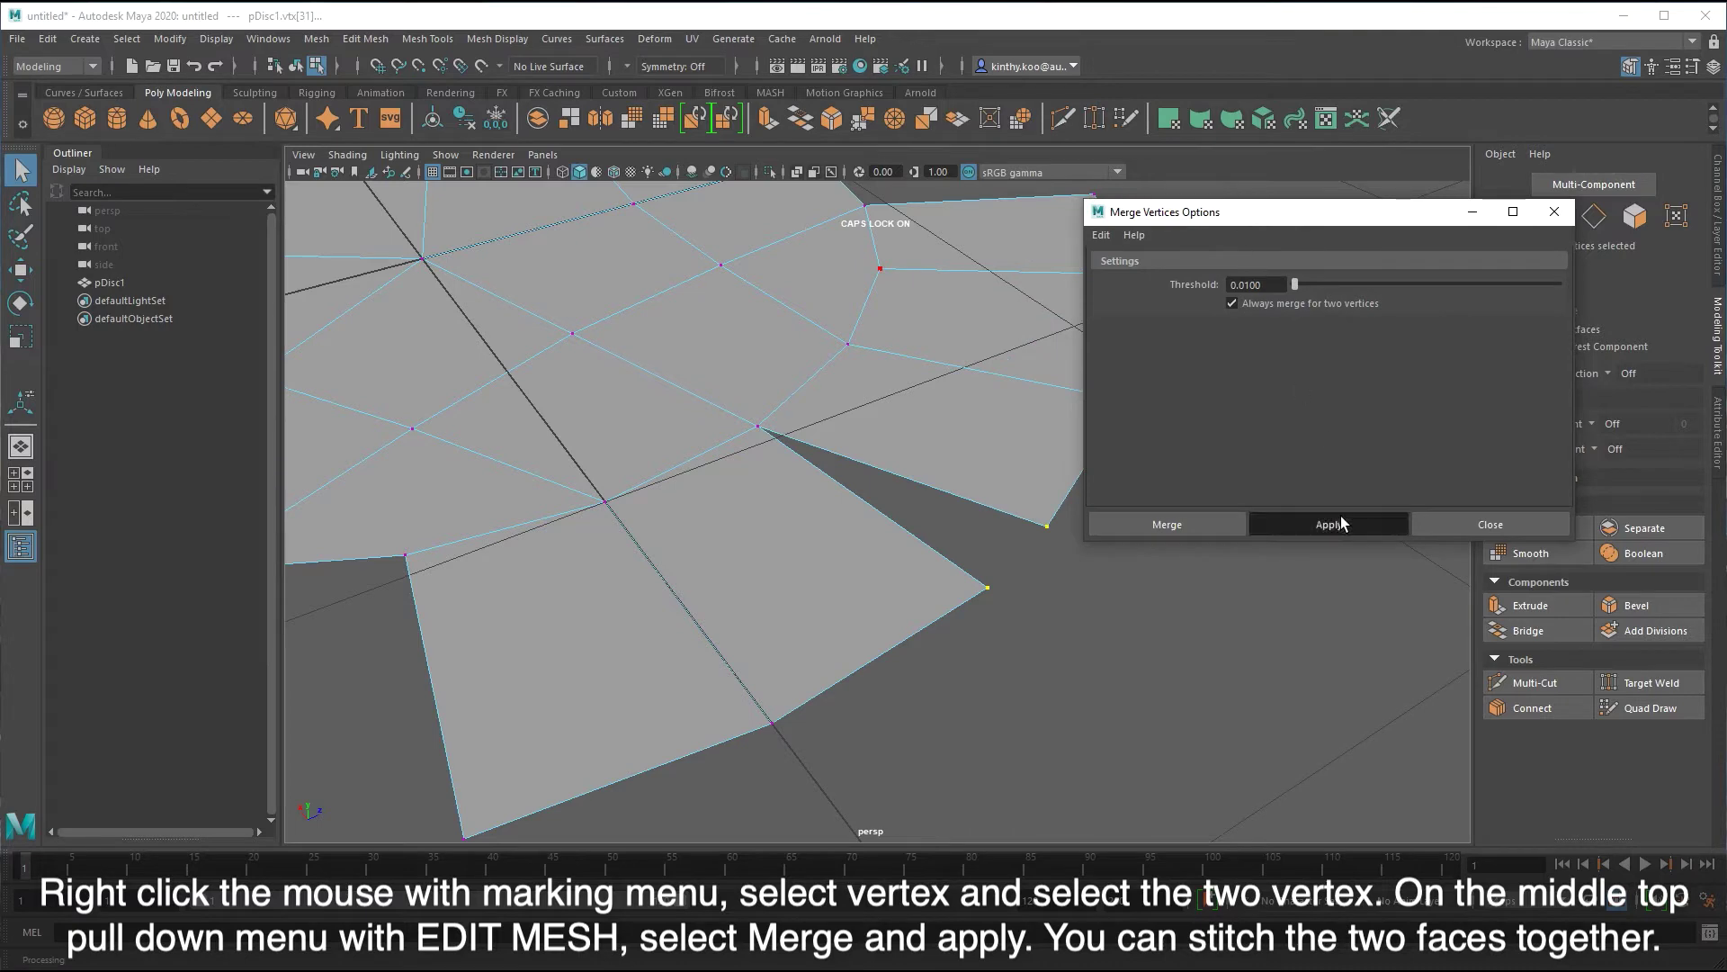
left_click(1484, 528)
left_click_drag(1225, 560, 1082, 546, "alt")
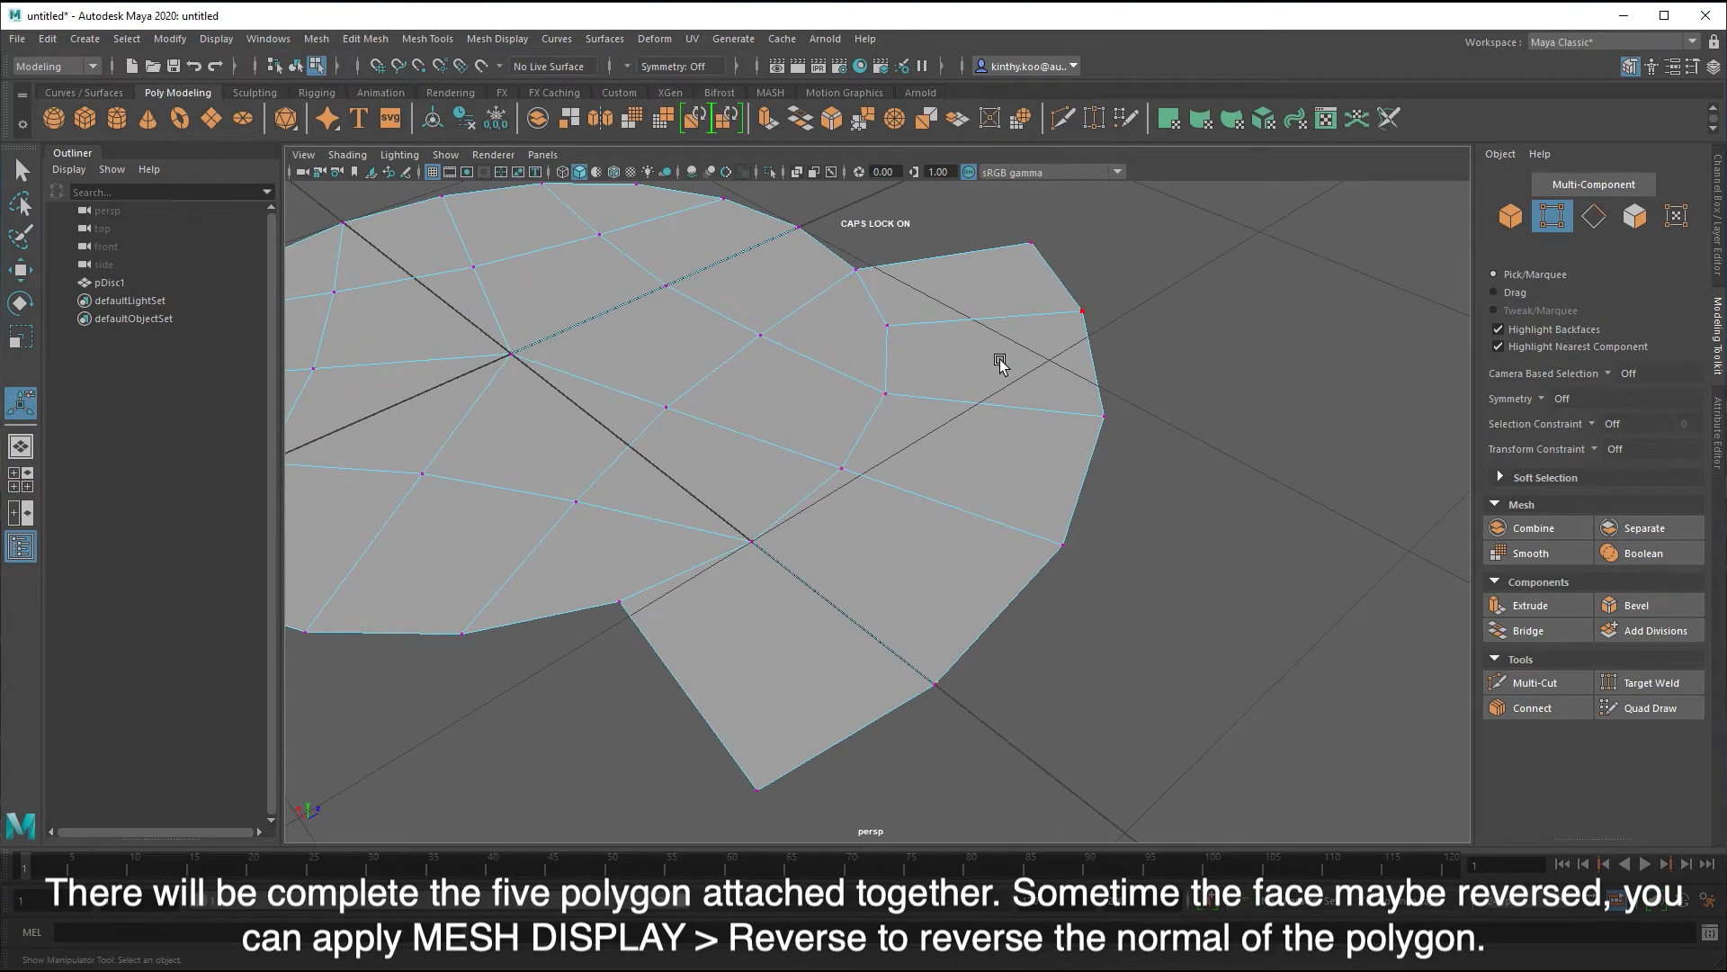
- Select the five flap faces and reverse their normals with Mesh Display > Reverse
scroll(1192, 558, "down", 3)
right_click(1214, 443)
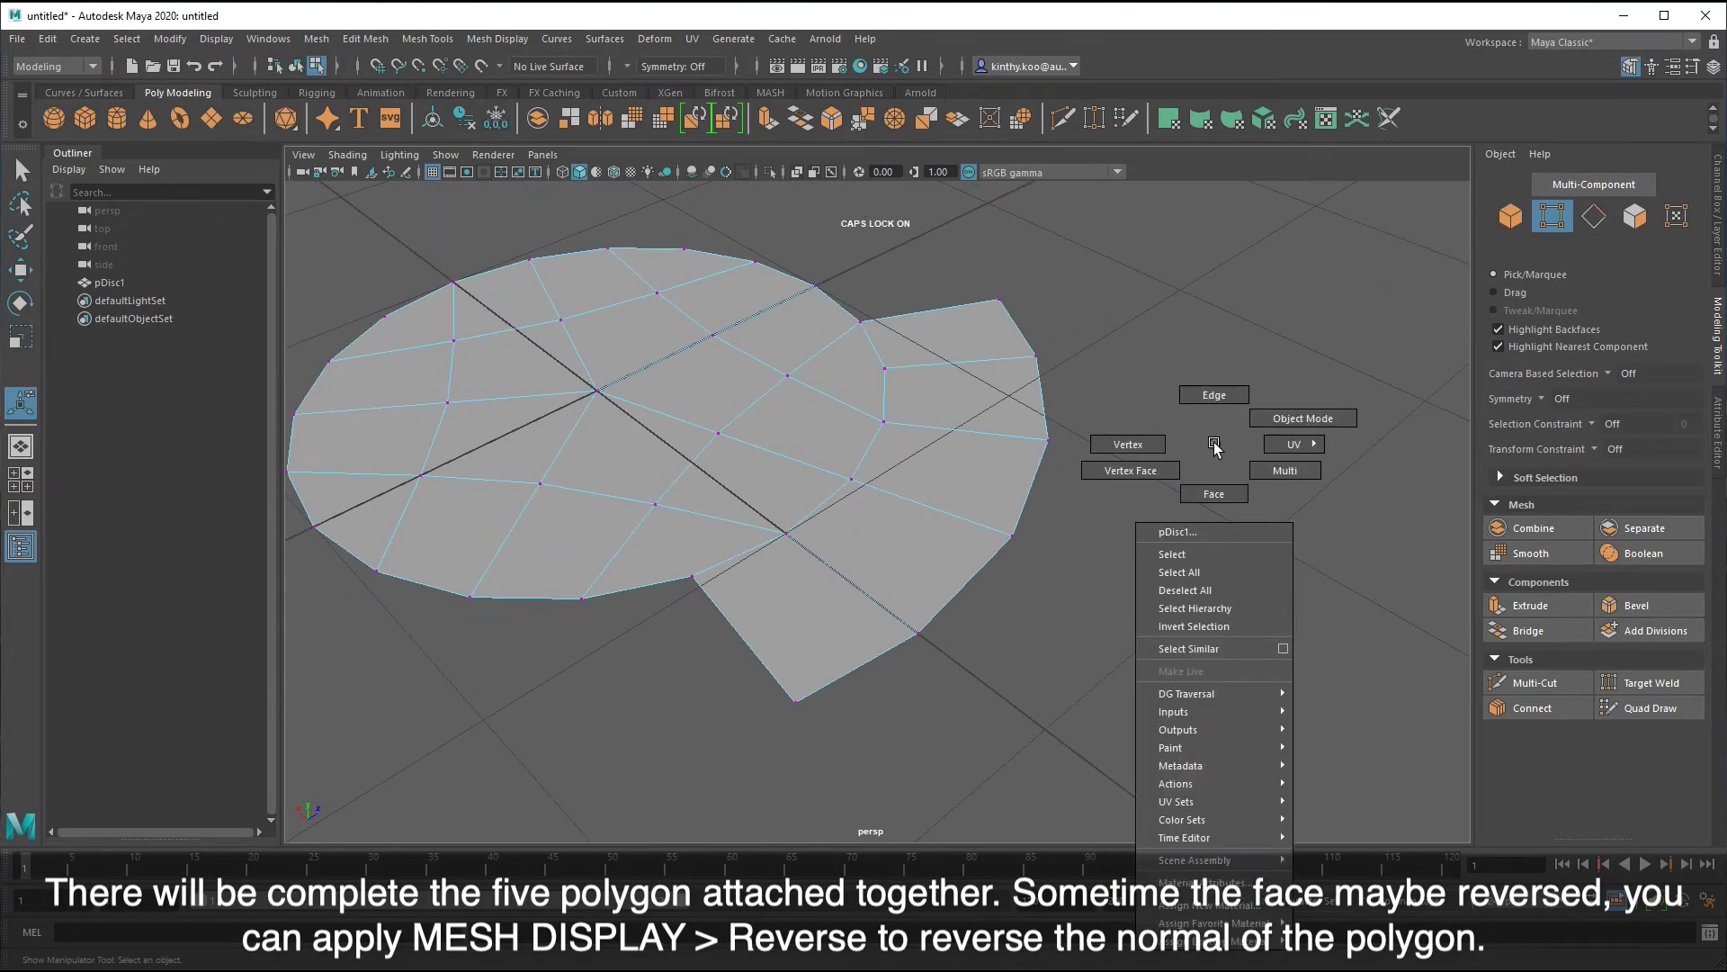
right_click_drag(1228, 477, 1228, 477)
left_click(950, 326, "shift")
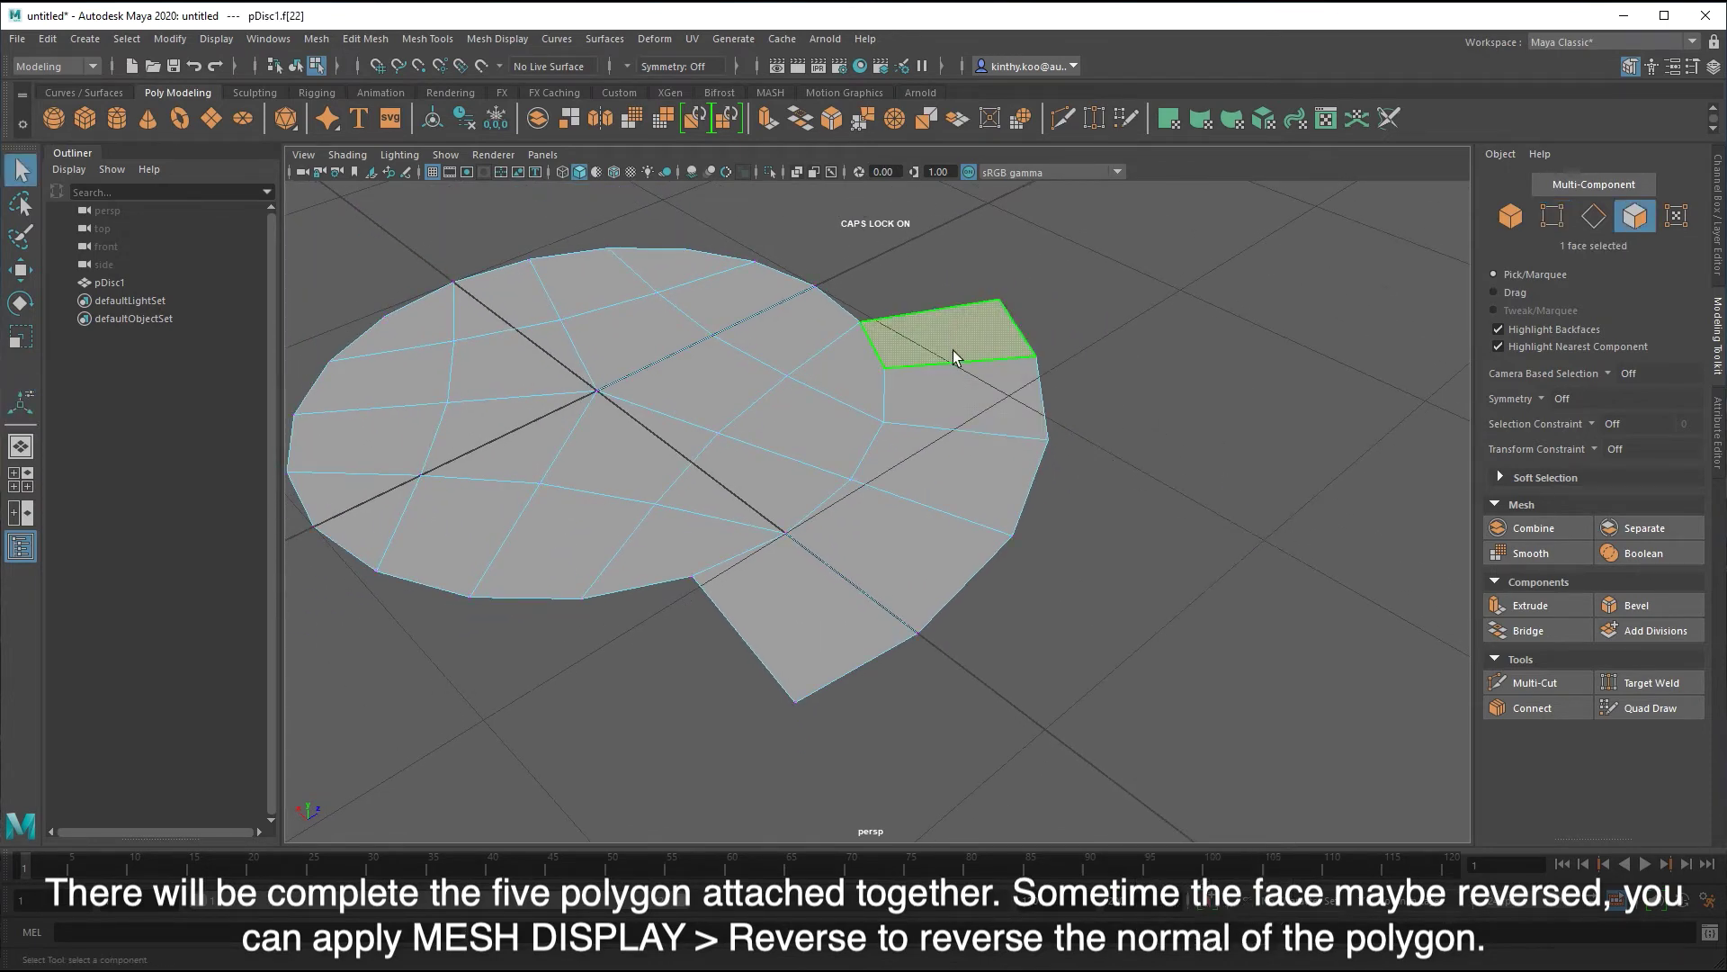
left_click(959, 405, "shift")
left_click(926, 494, "shift")
left_click(846, 569, "shift")
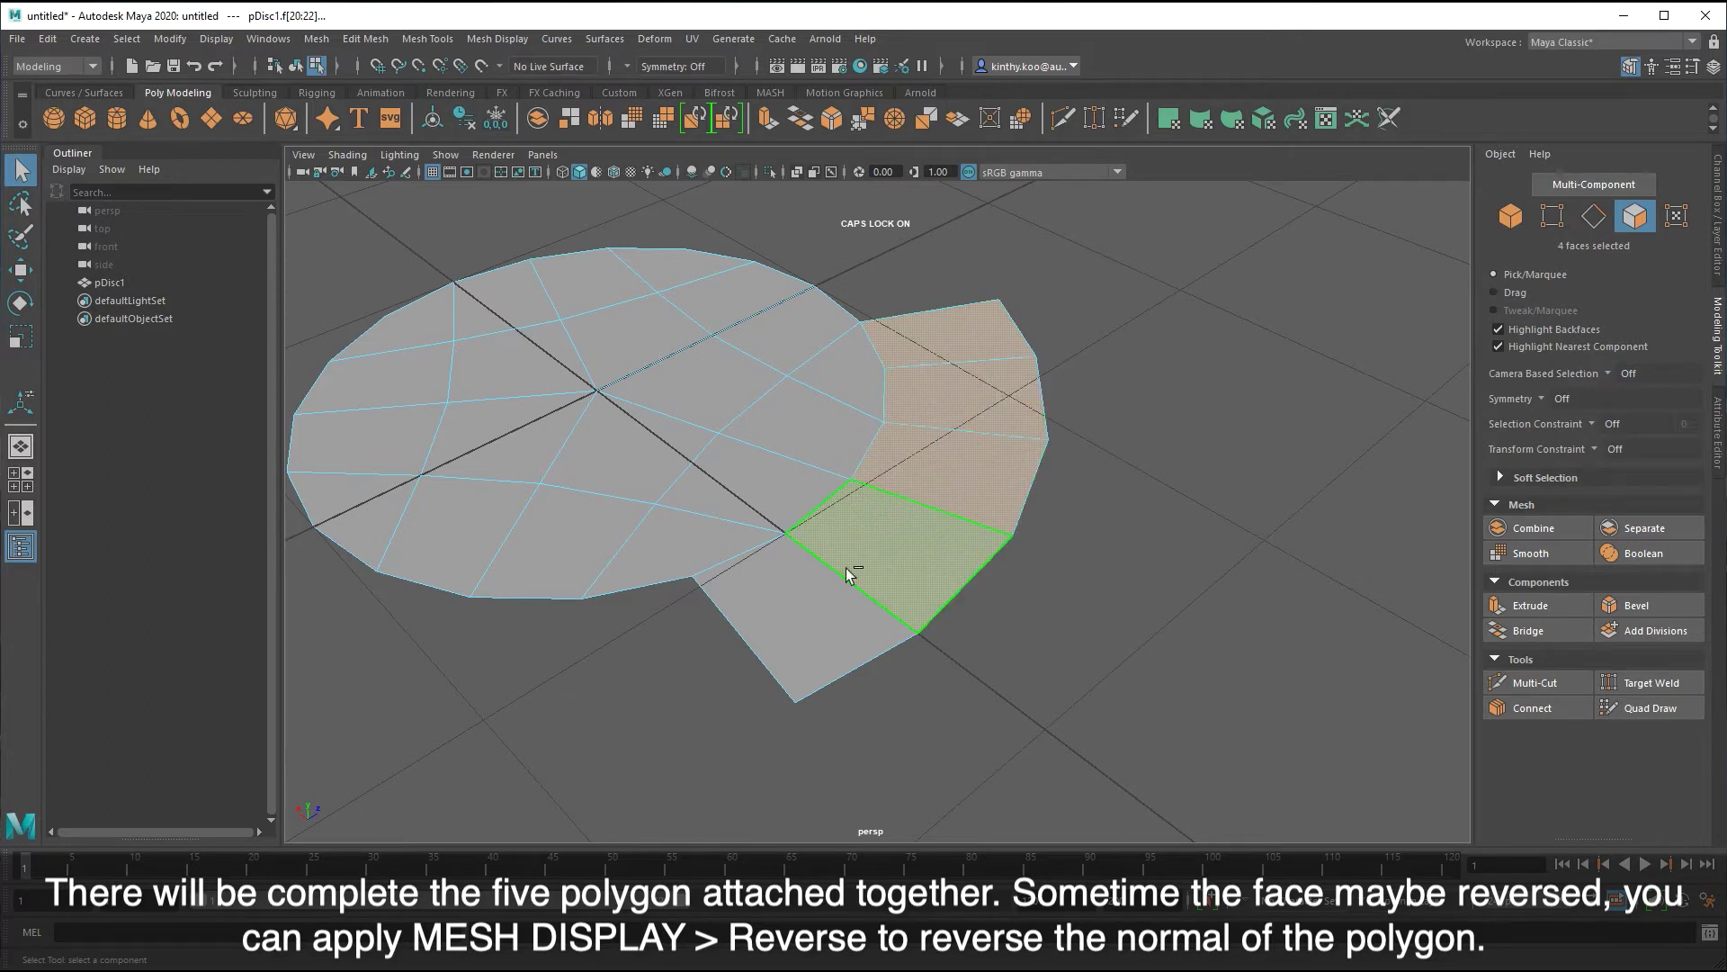
left_click(806, 602, "shift")
left_click(504, 40)
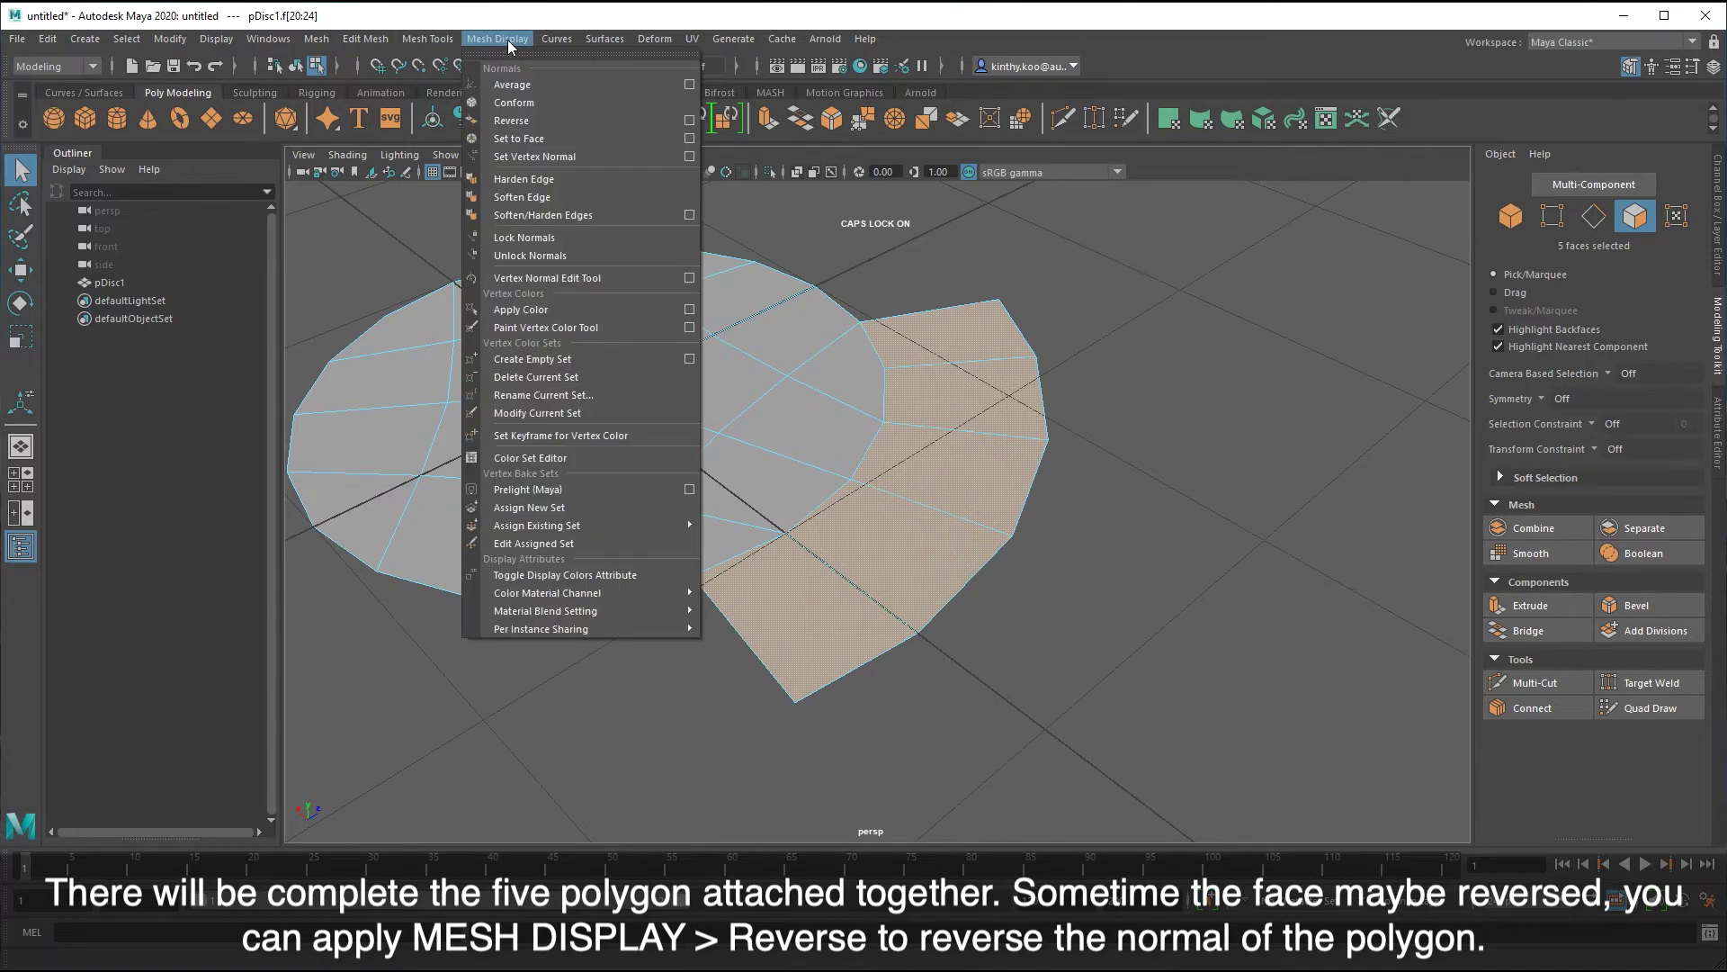
left_click(530, 120)
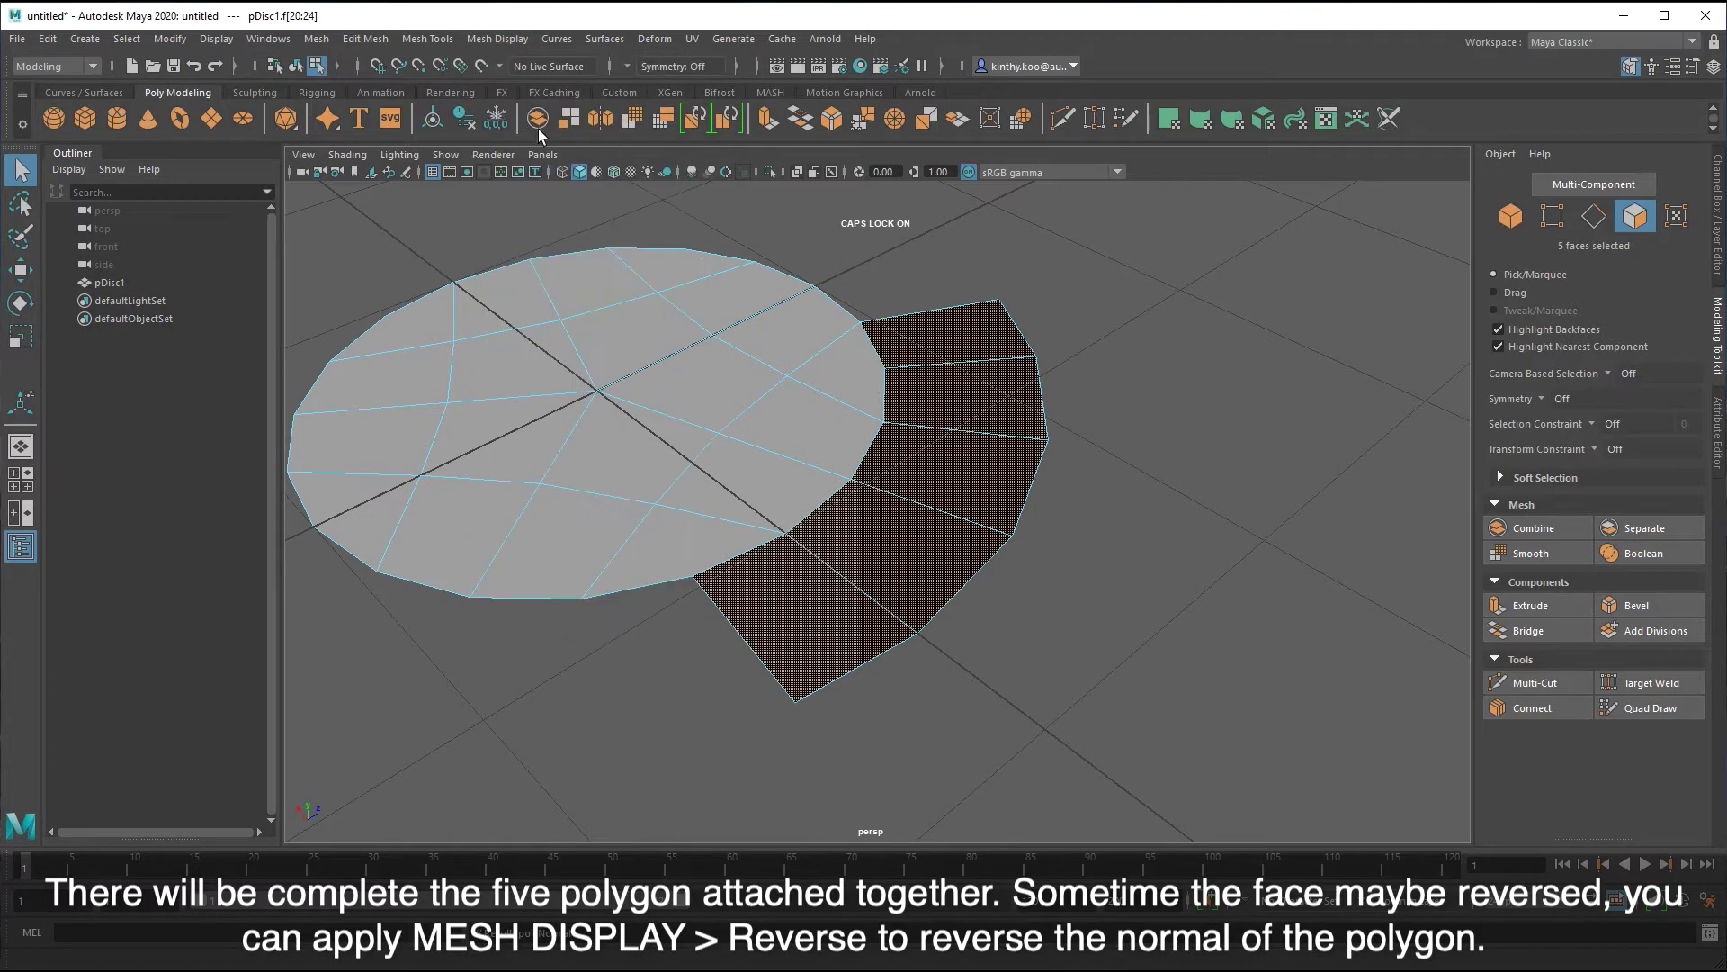
- Reselect the dark flap faces from below and reverse their normals back
left_click(1169, 529)
mouse_move(1170, 529)
left_mouse_down("alt")
mouse_move(1001, 428)
mouse_move(1074, 559)
mouse_move(942, 398)
left_mouse_up("alt")
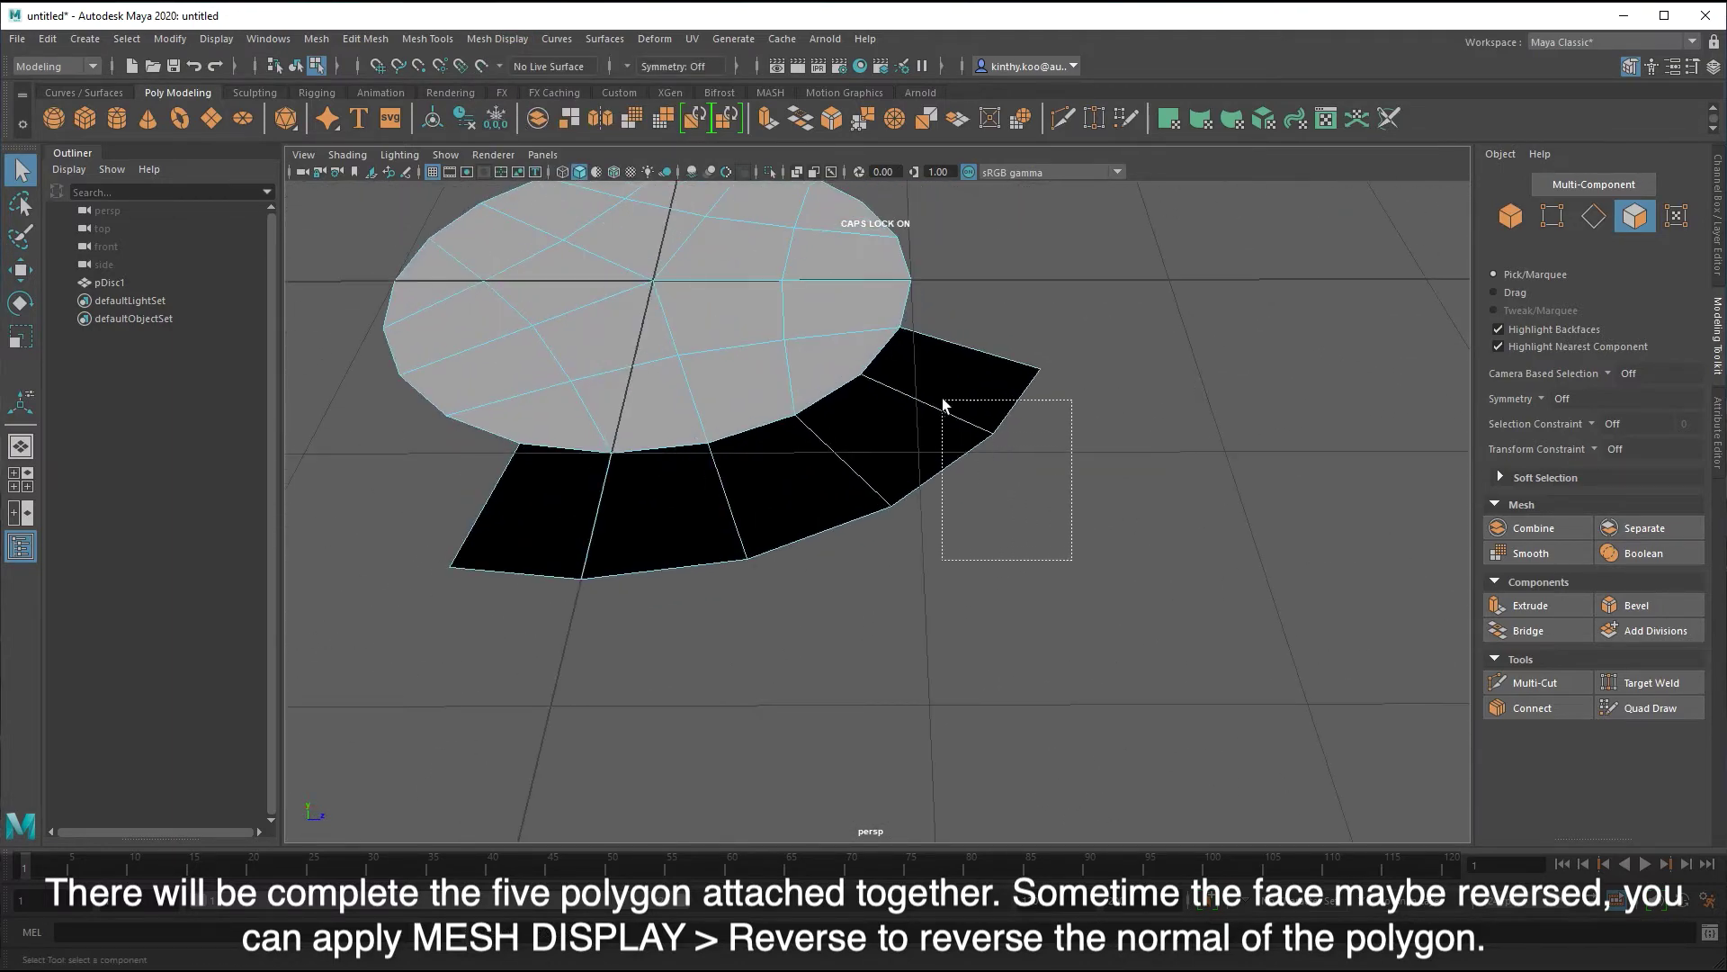
left_click_drag(846, 616, 587, 527, "shift")
left_click(570, 519, "shift")
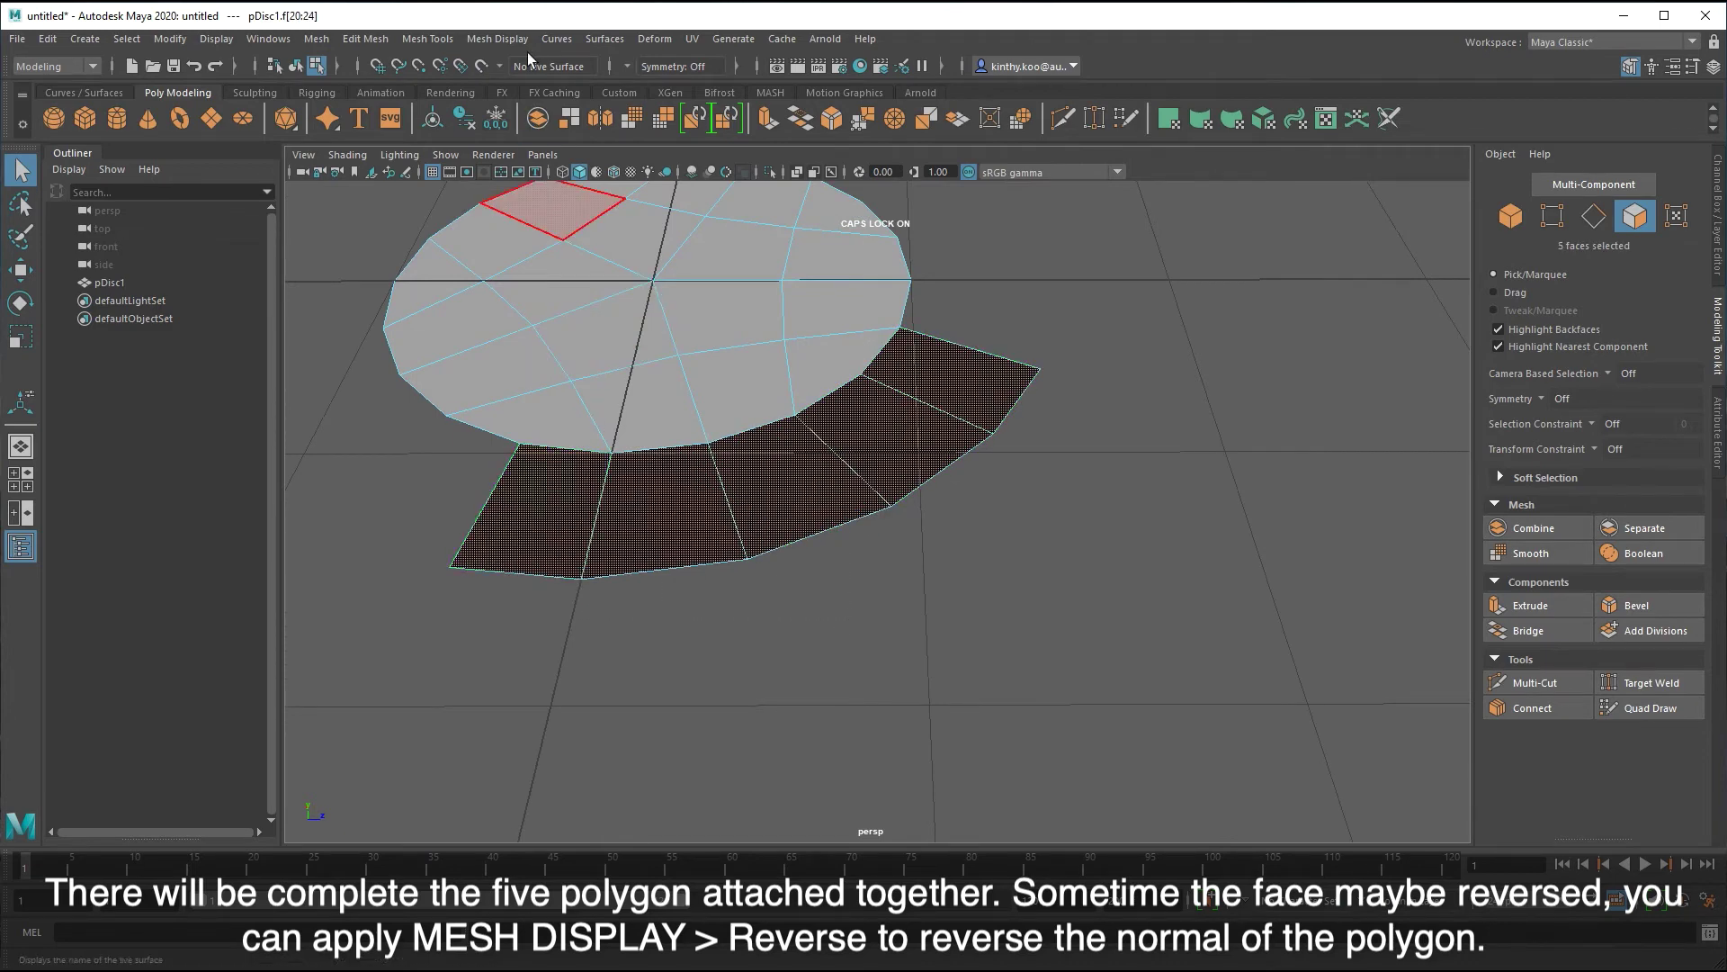
left_click(510, 40)
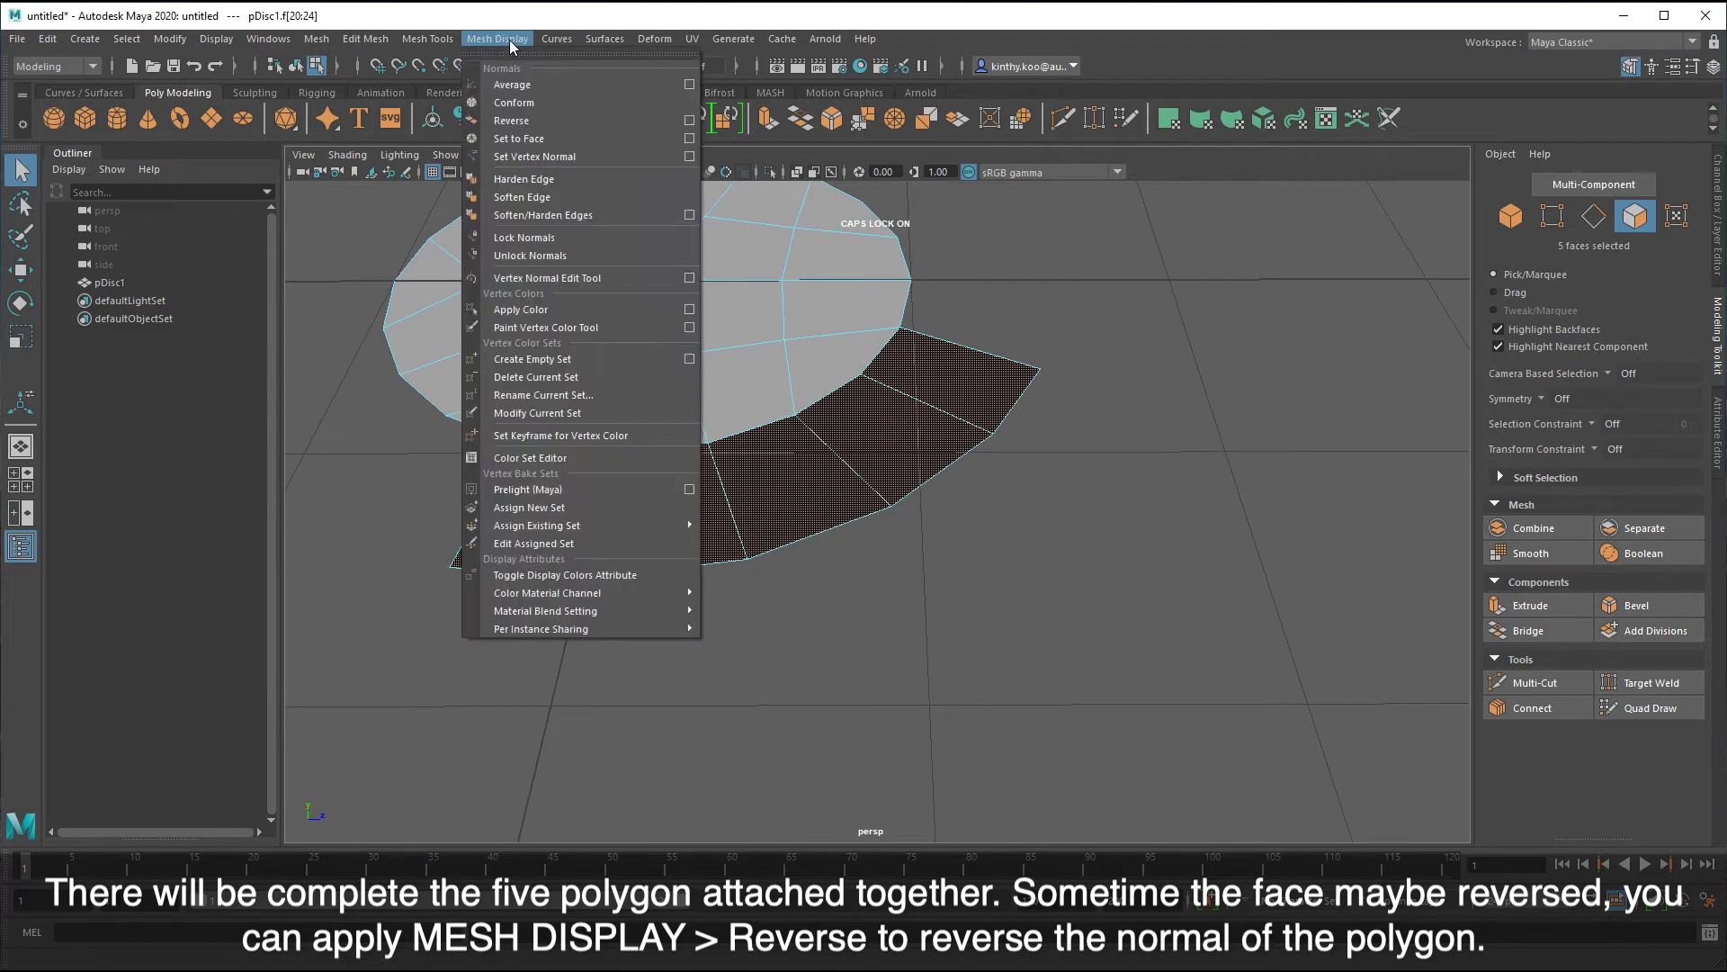
left_click(536, 121)
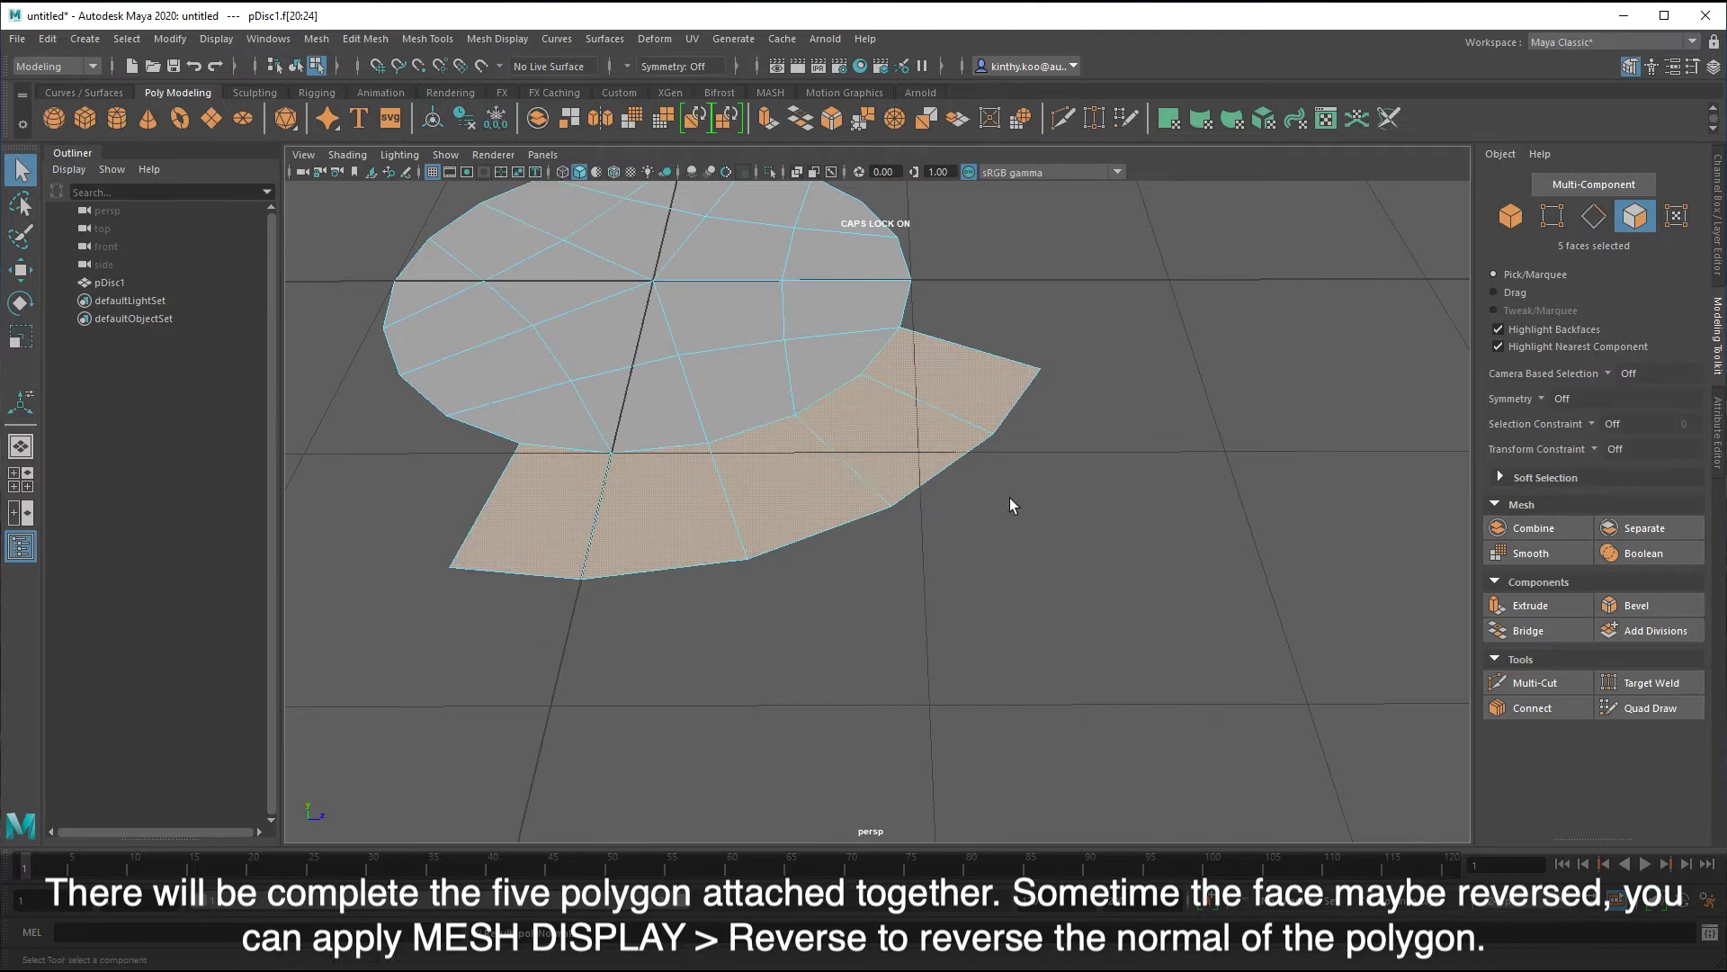
left_click(1014, 576)
left_click_drag(1014, 576, 1250, 616, "alt")
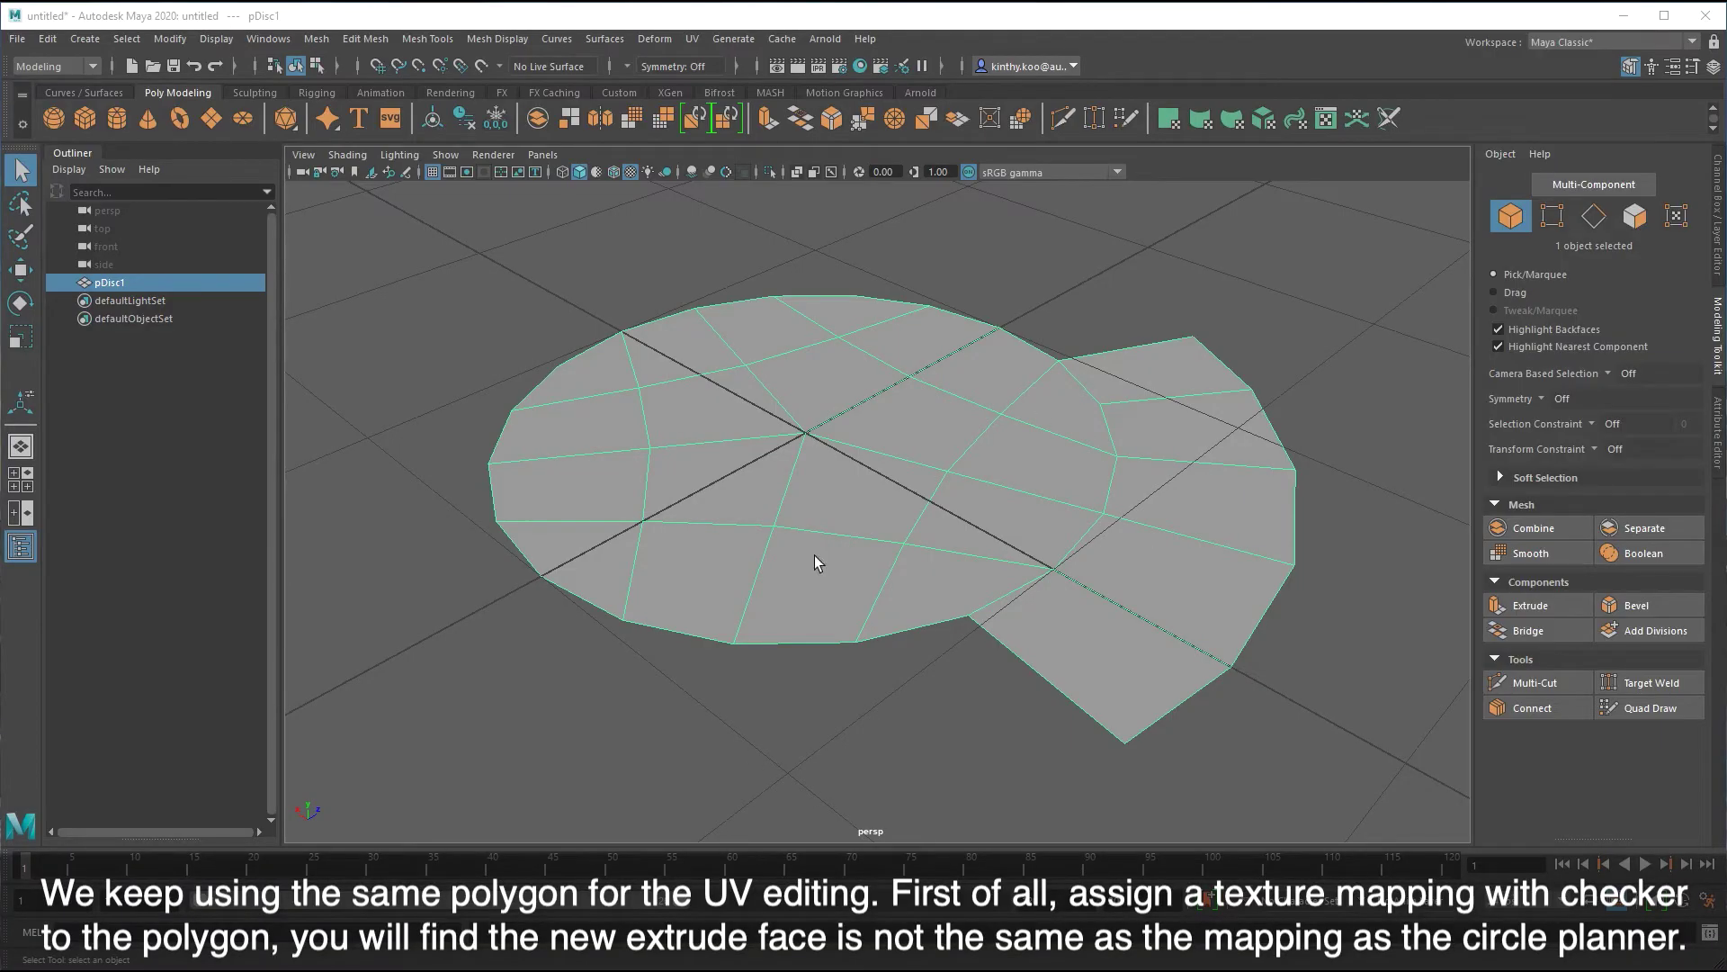
- Drag the checker material from the Hypershade onto pDisc1 and orbit to inspect it
left_click(860, 66)
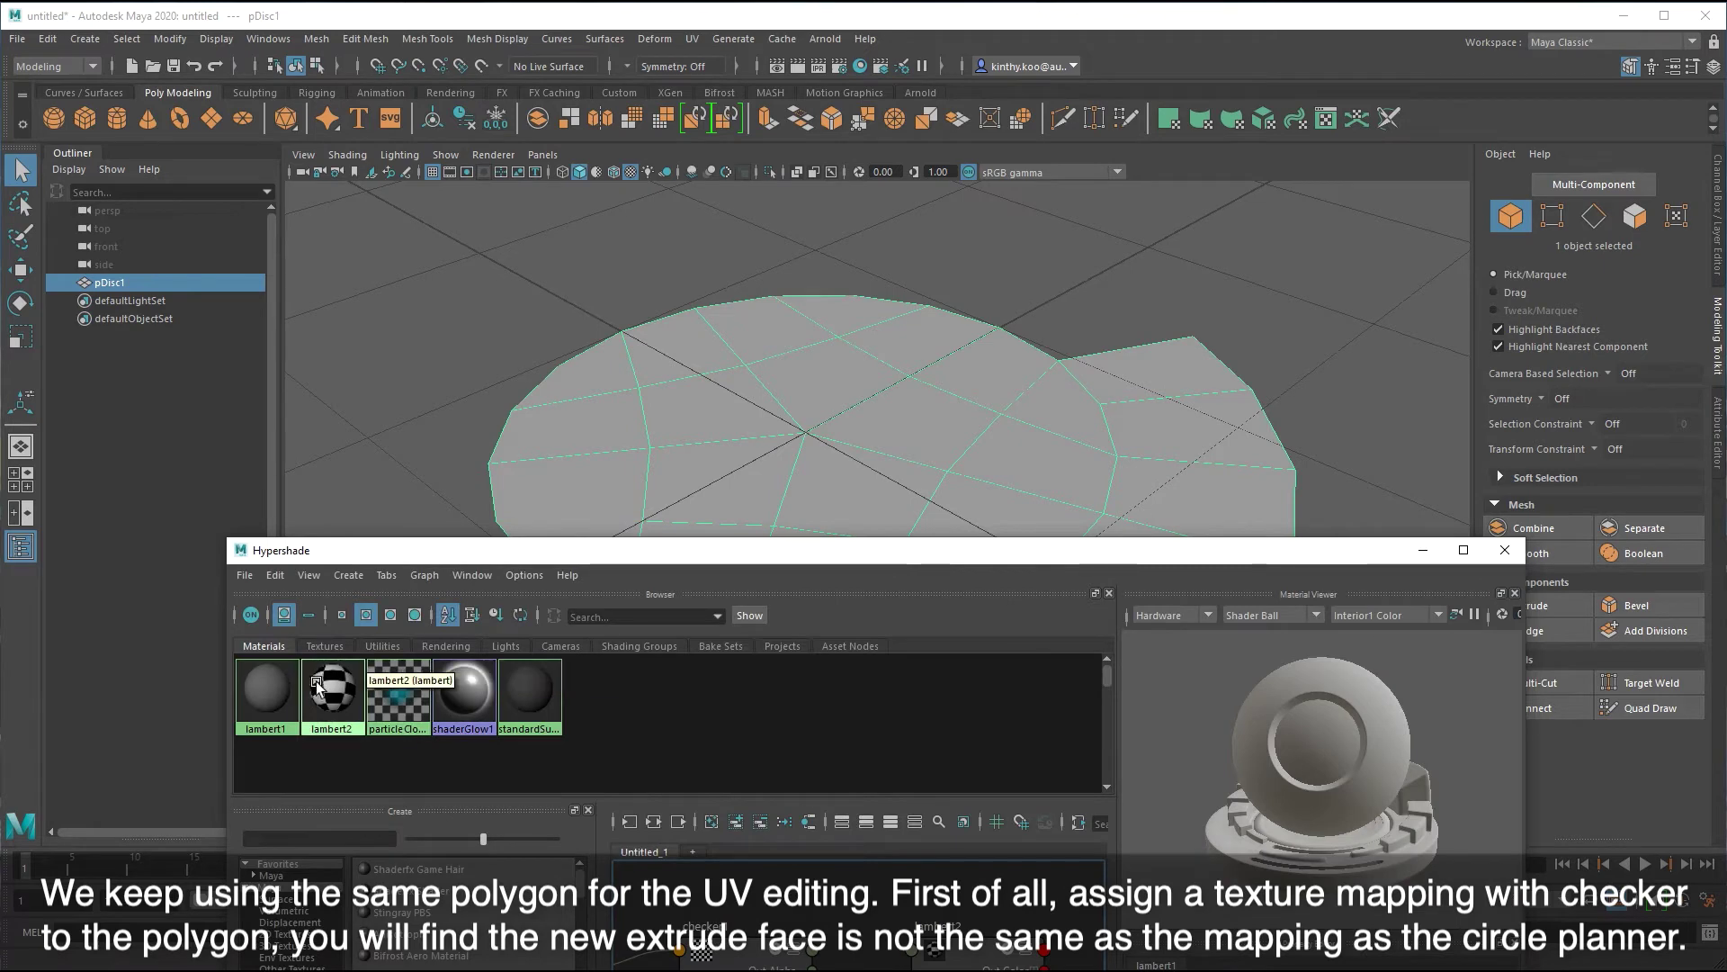
middle_click_drag(392, 585, 721, 403)
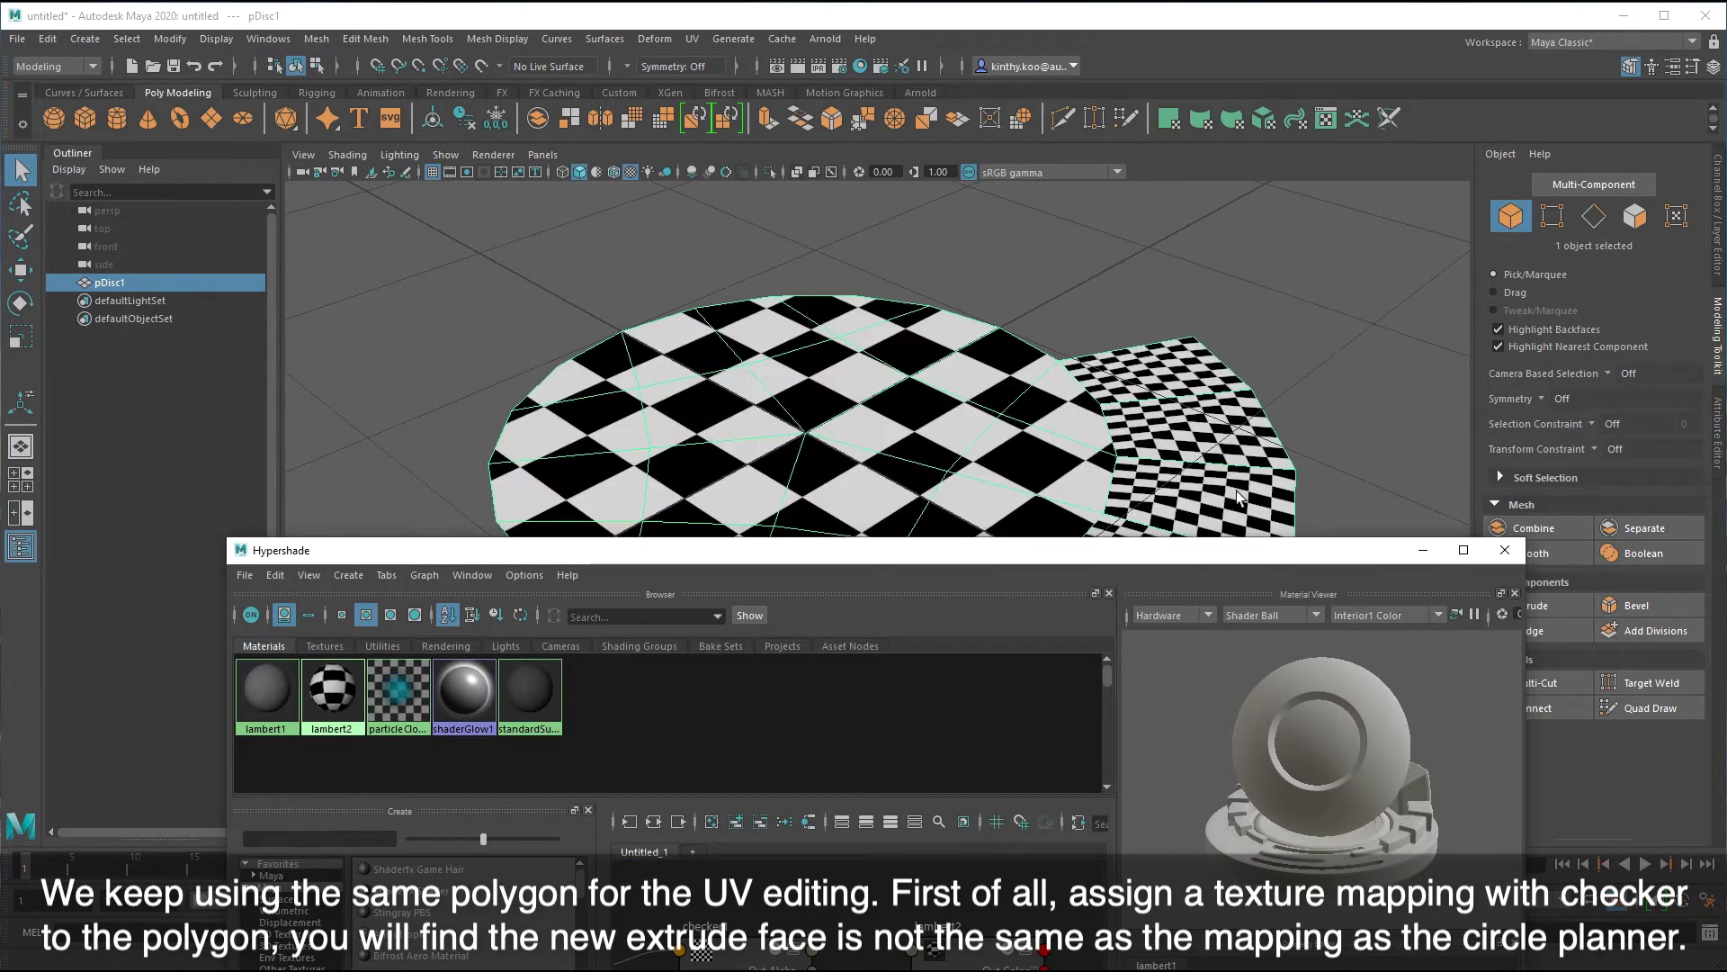
left_click(1506, 550)
left_click_drag(1223, 558, 1214, 575, "alt")
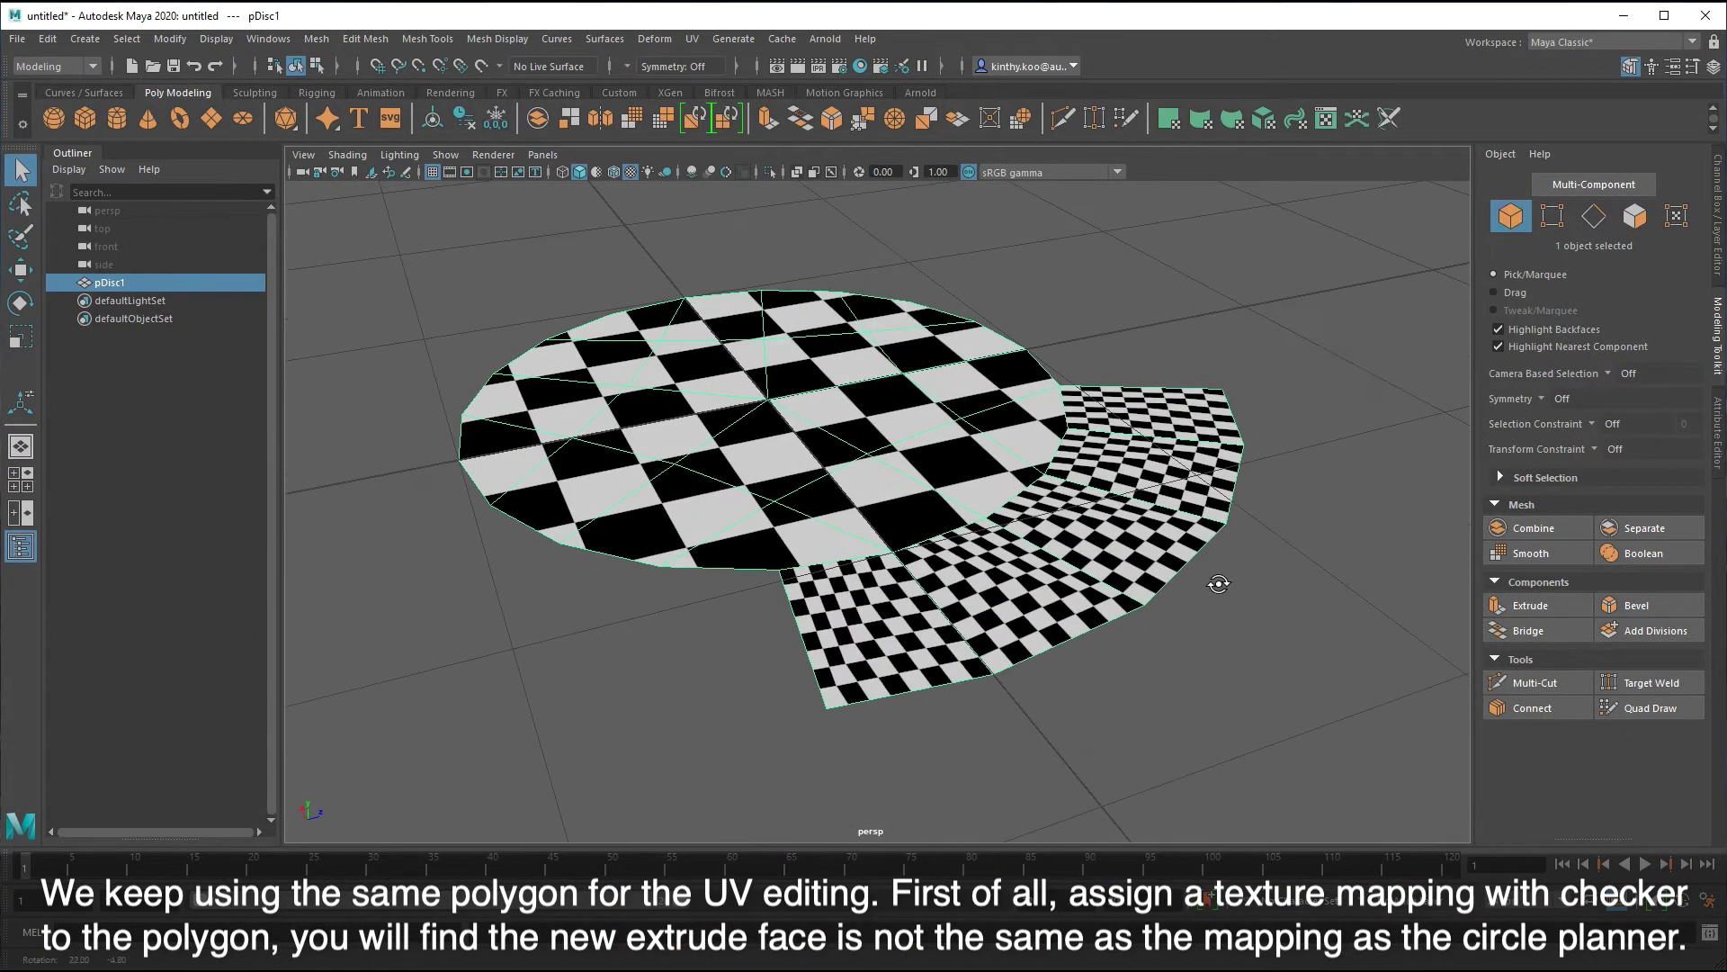
scroll(1215, 576, "up", 2)
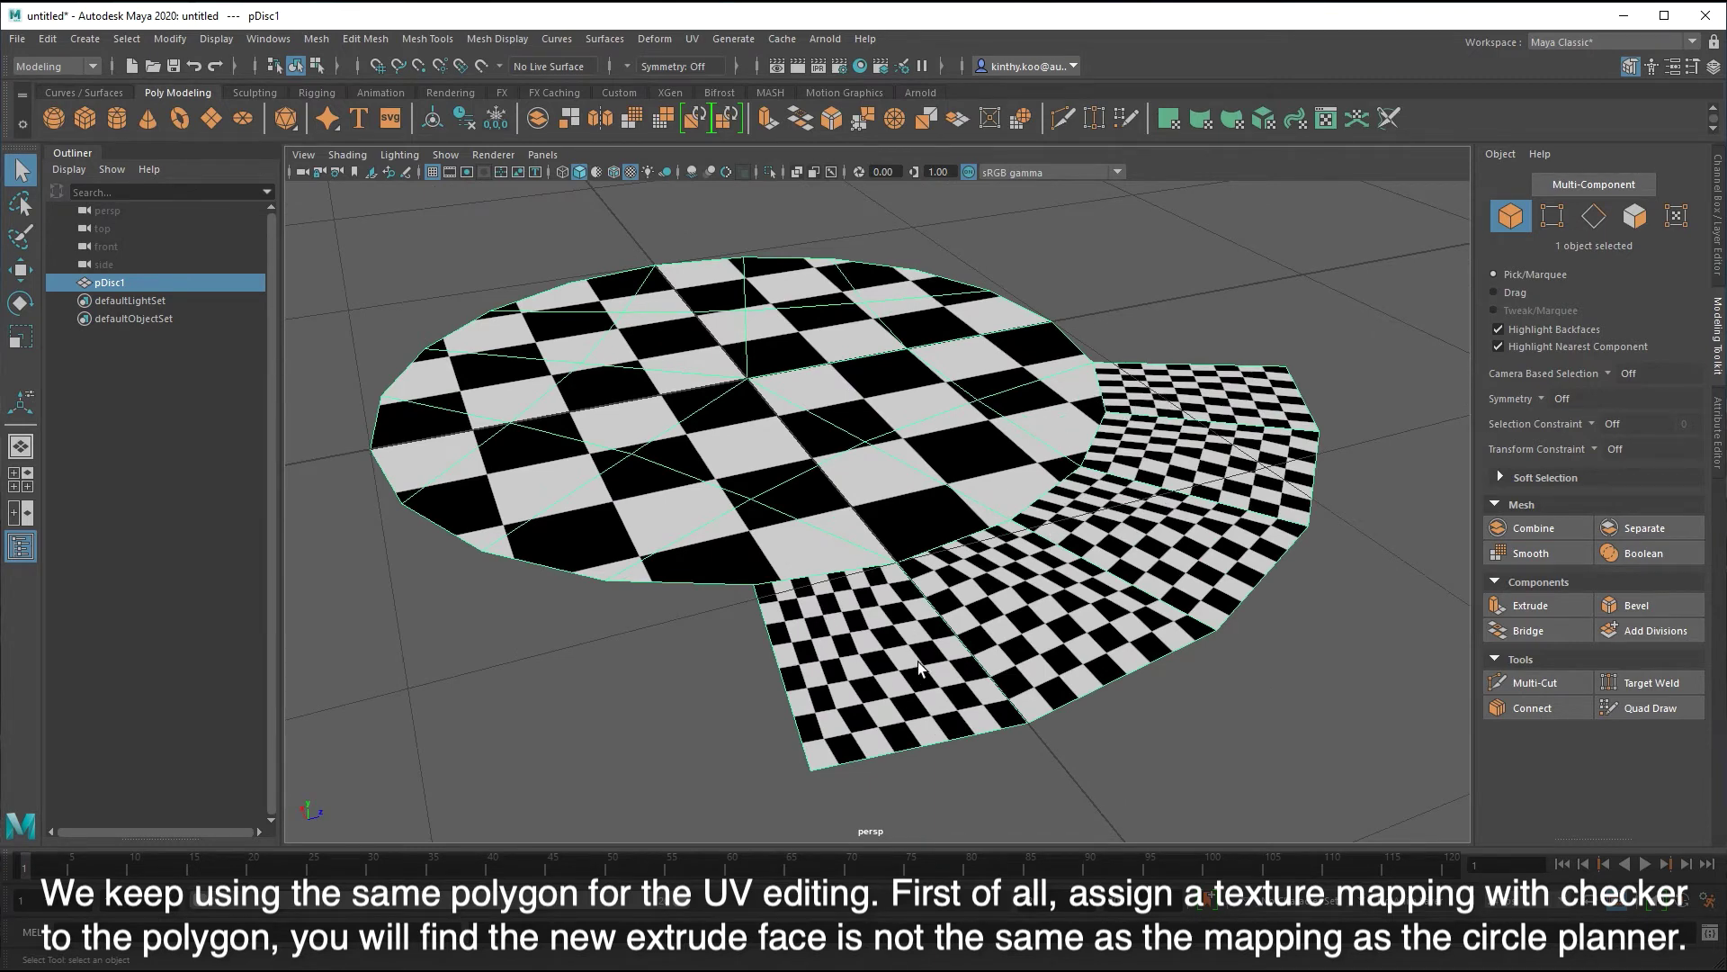
mouse_move(813, 687)
left_mouse_down("alt")
mouse_move(872, 617)
mouse_move(826, 615)
left_mouse_up("alt")
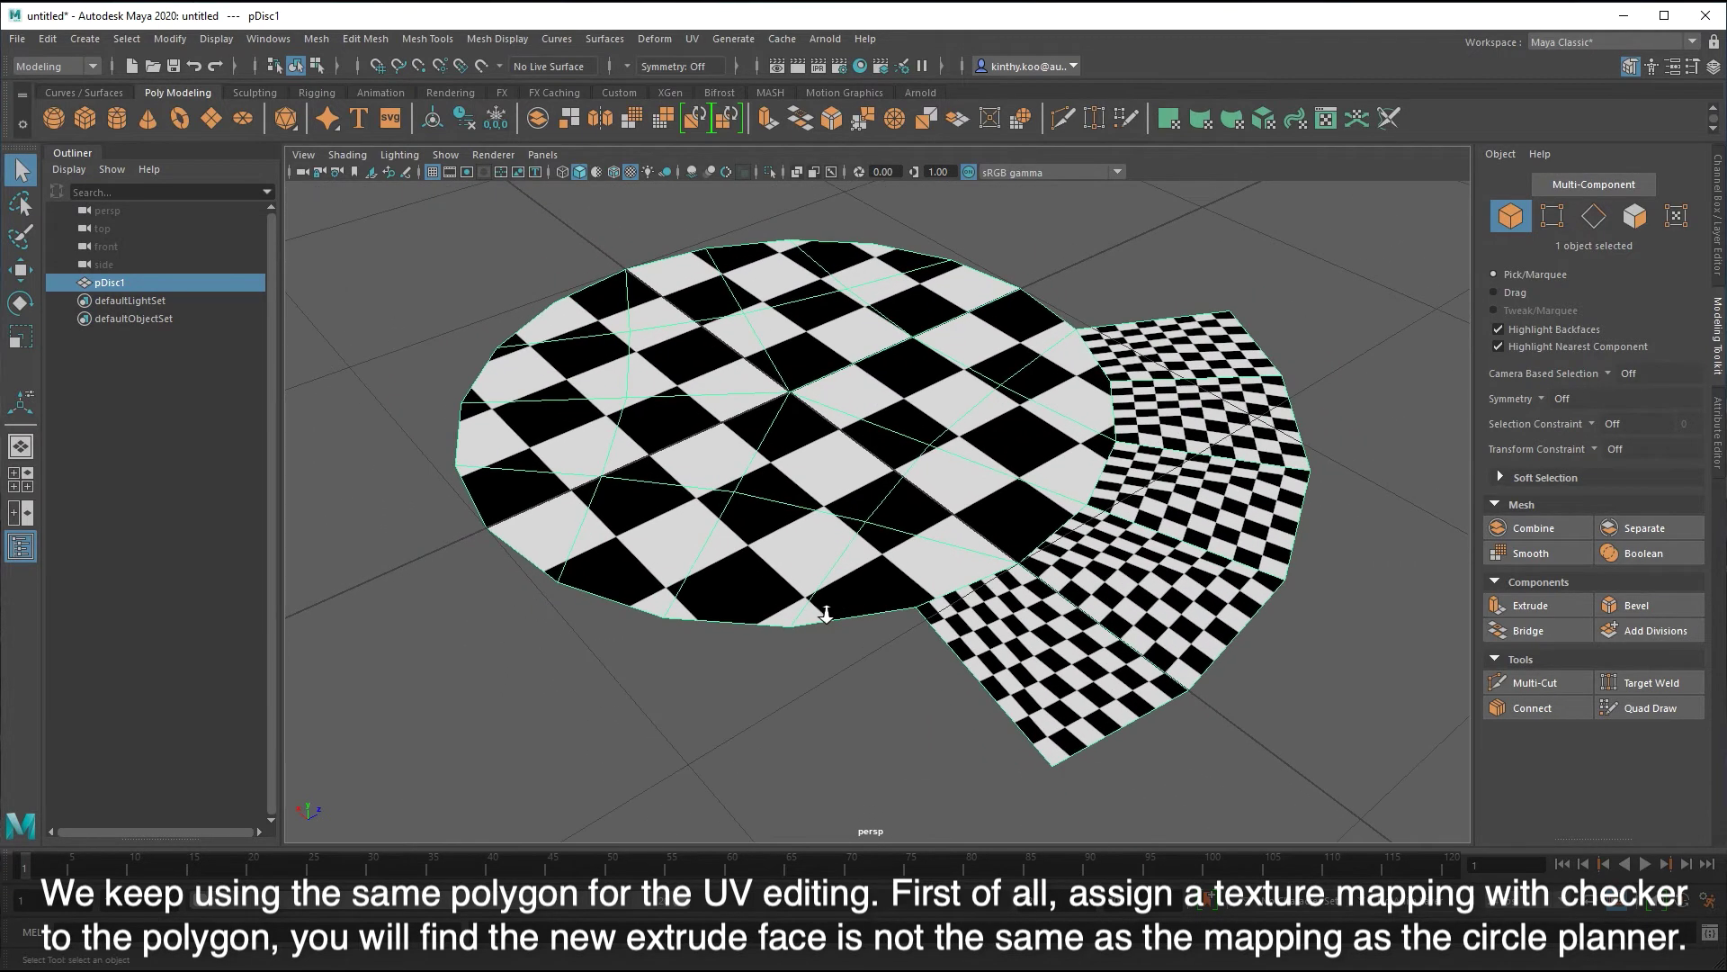
left_click(1557, 41)
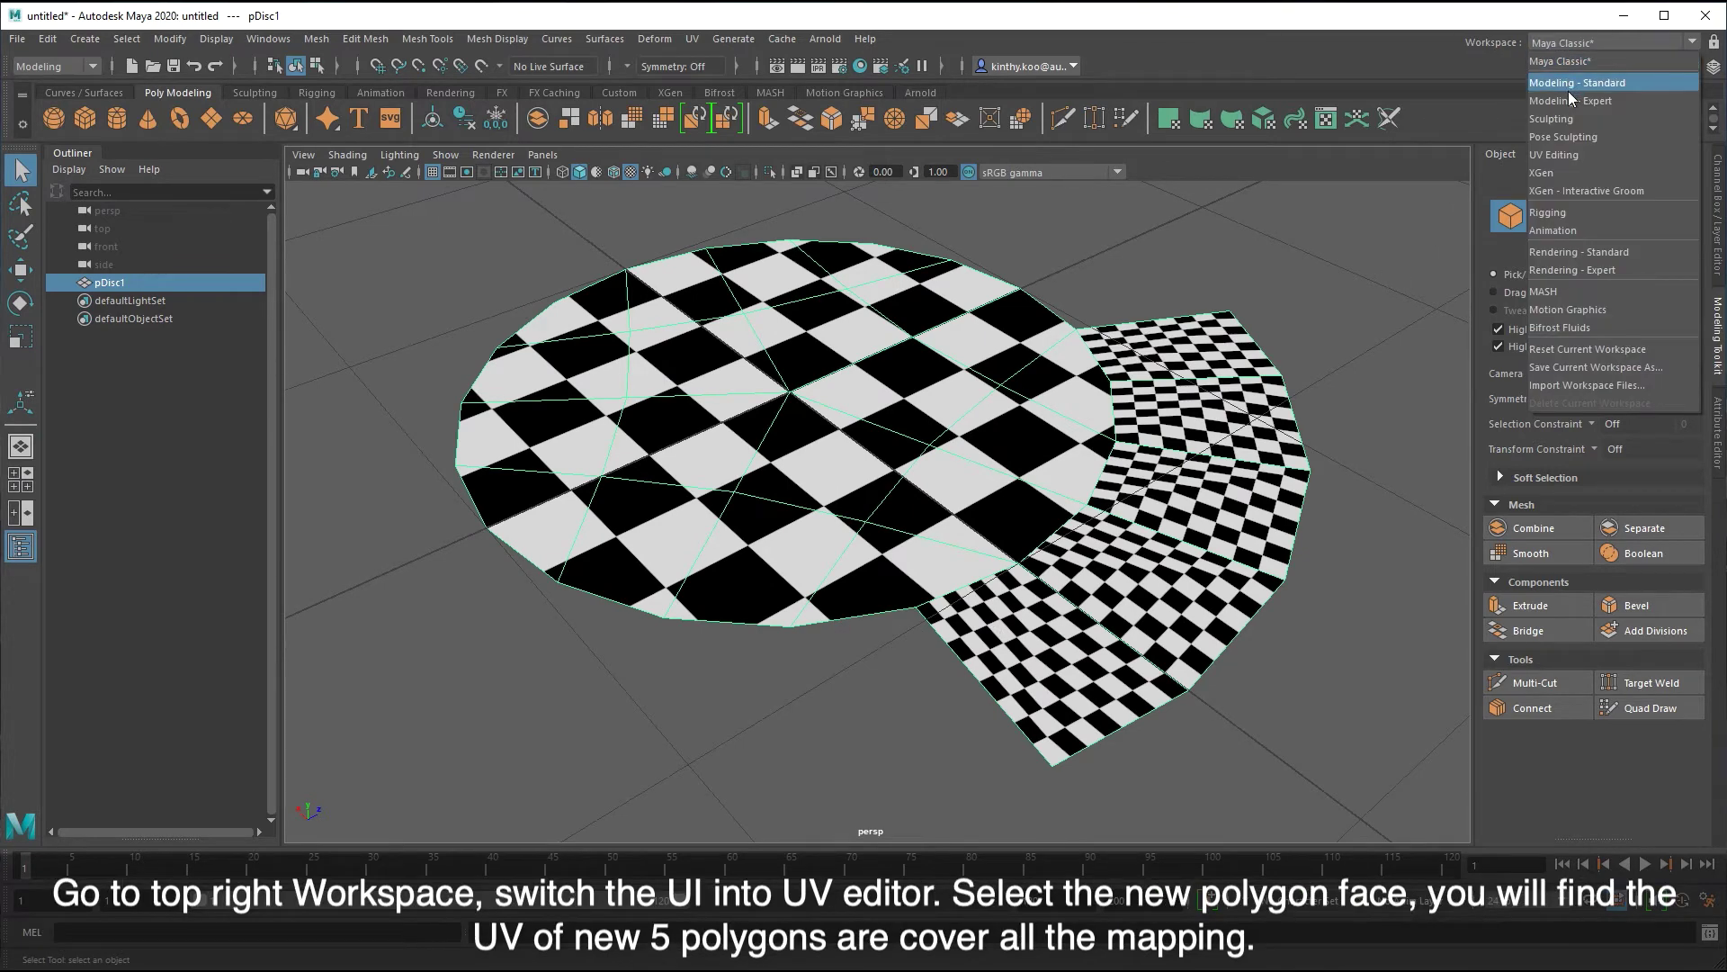
- Switch to the UV Editing workspace and put the disc into face selection
left_click(1563, 154)
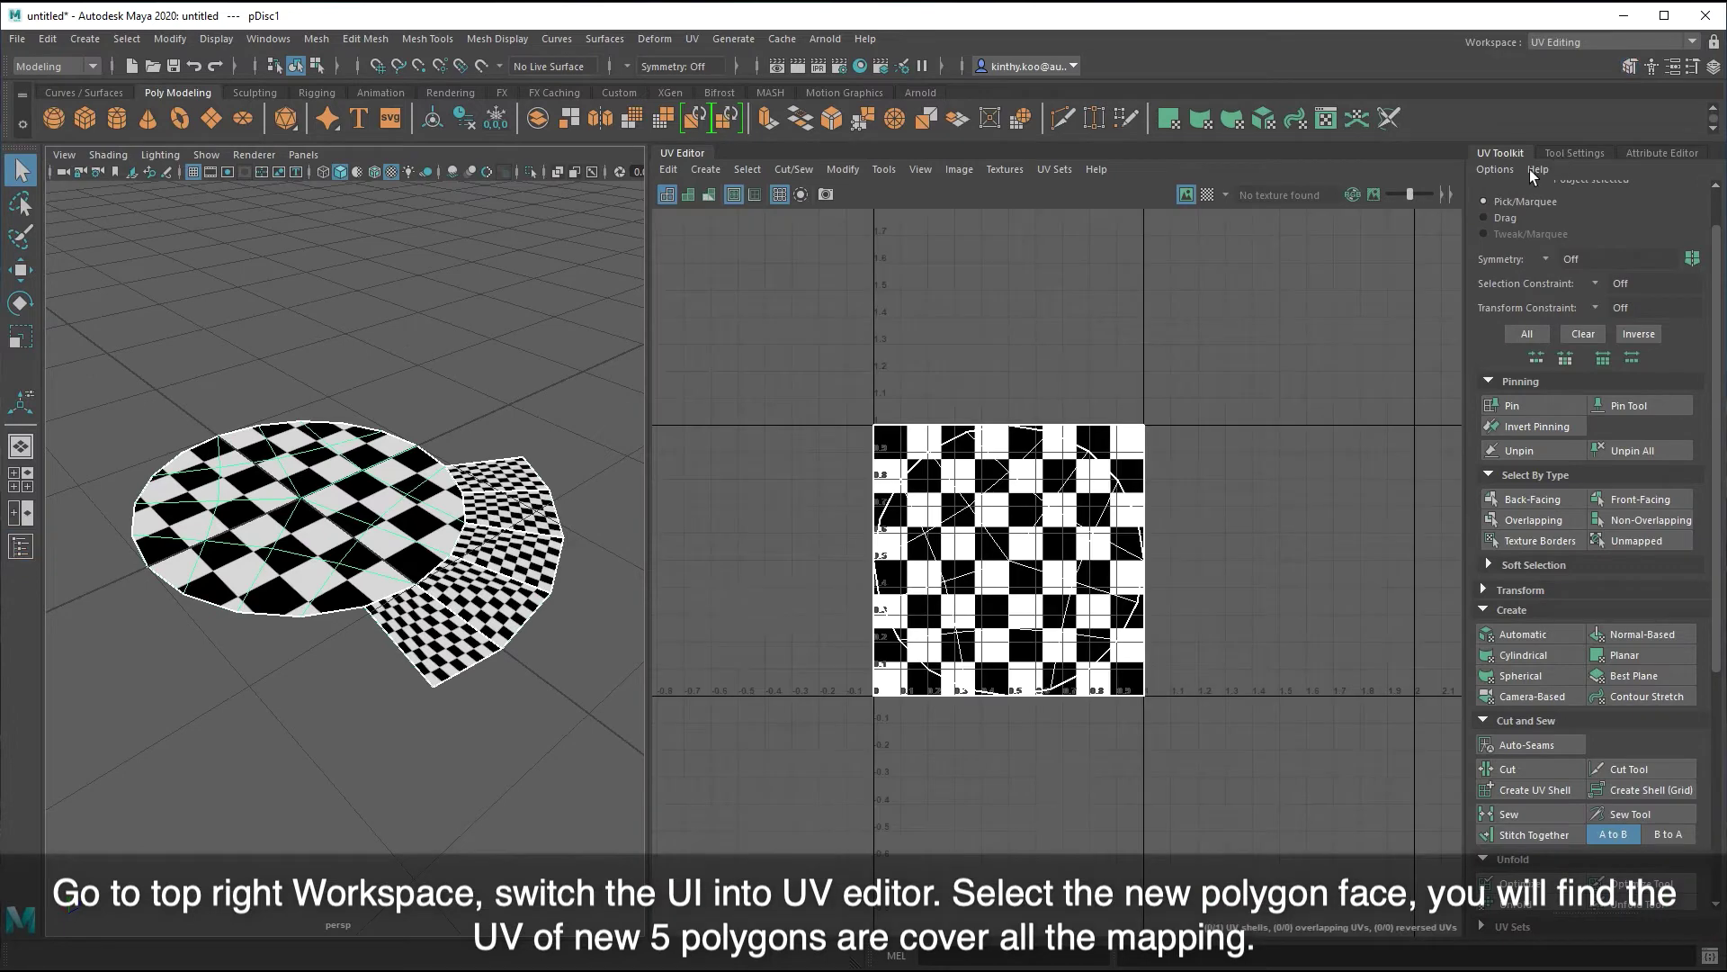
scroll(765, 508, "up", 2)
scroll(765, 509, "up", 1)
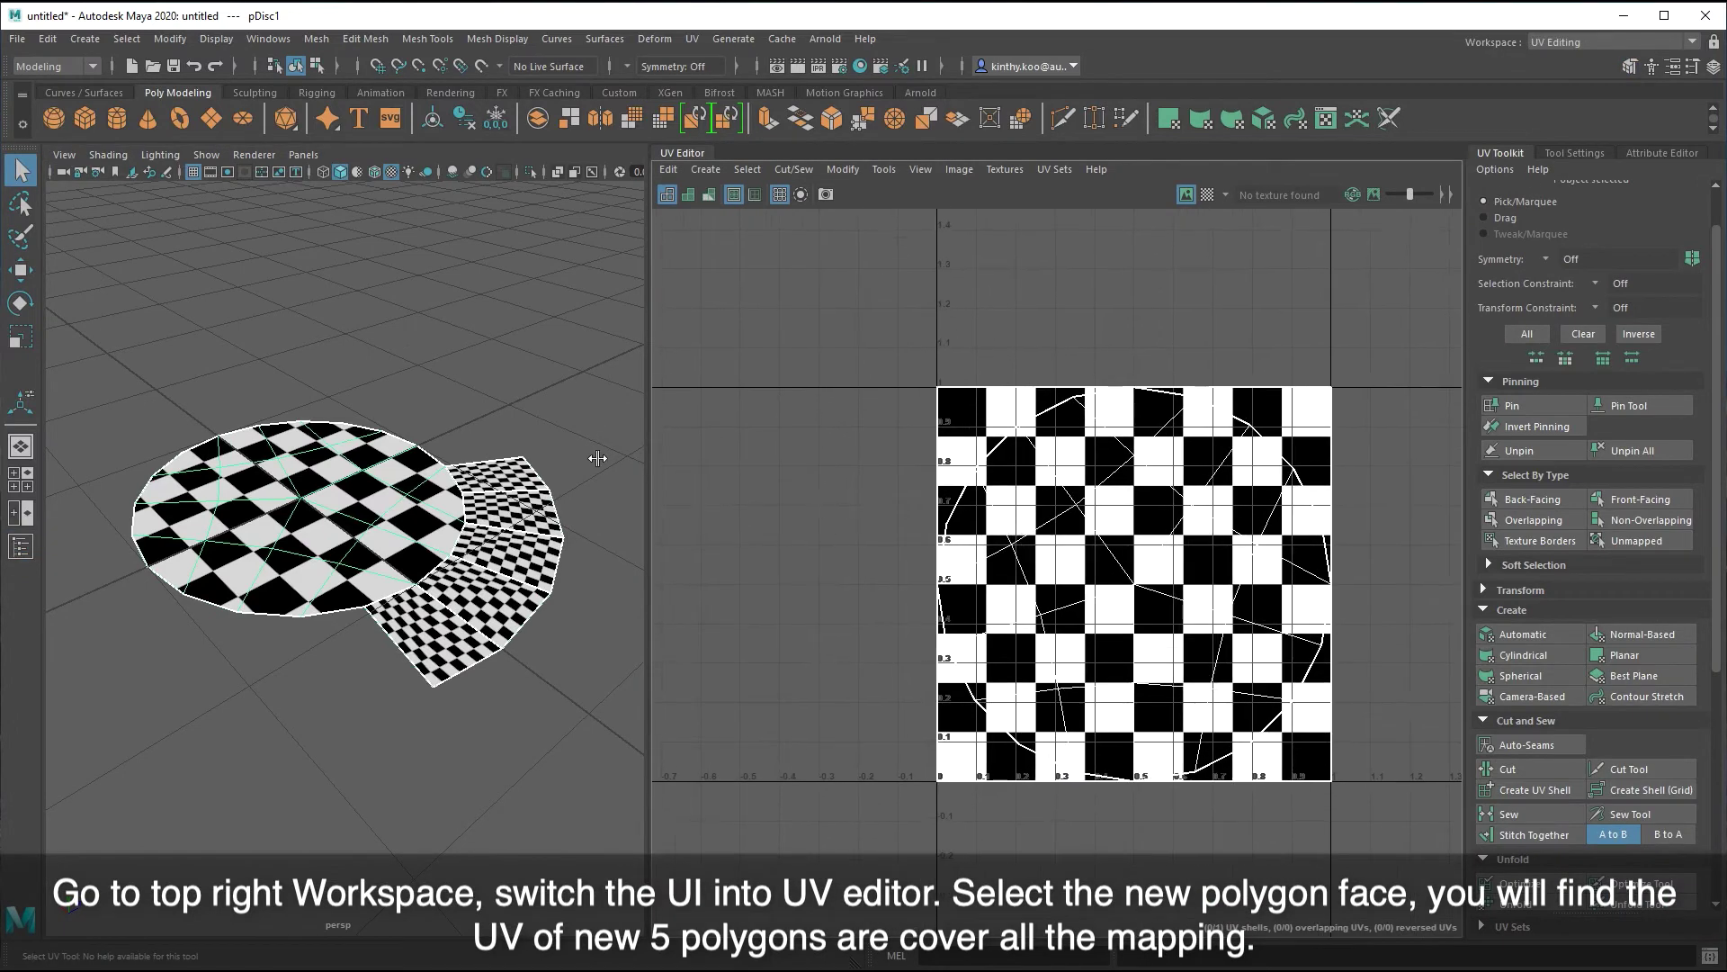
left_click(521, 431)
left_click(509, 484)
right_click_drag(508, 484, 517, 526)
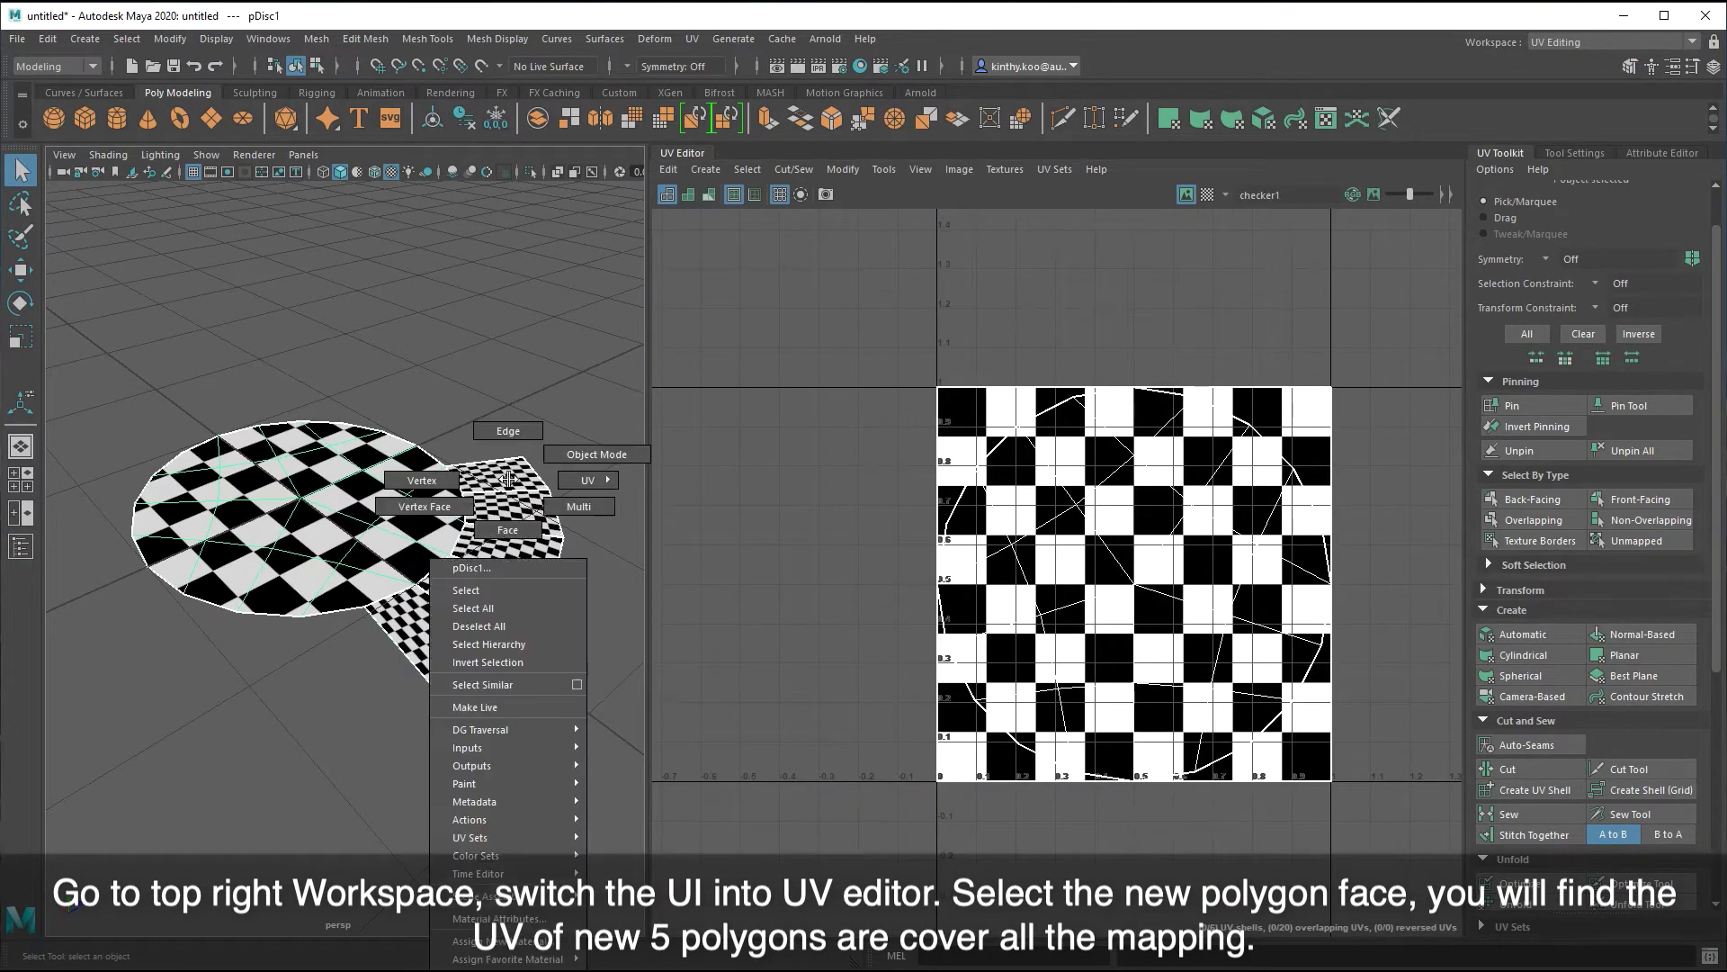
- Select the flap faces one by one to inspect their UVs
left_click(514, 513)
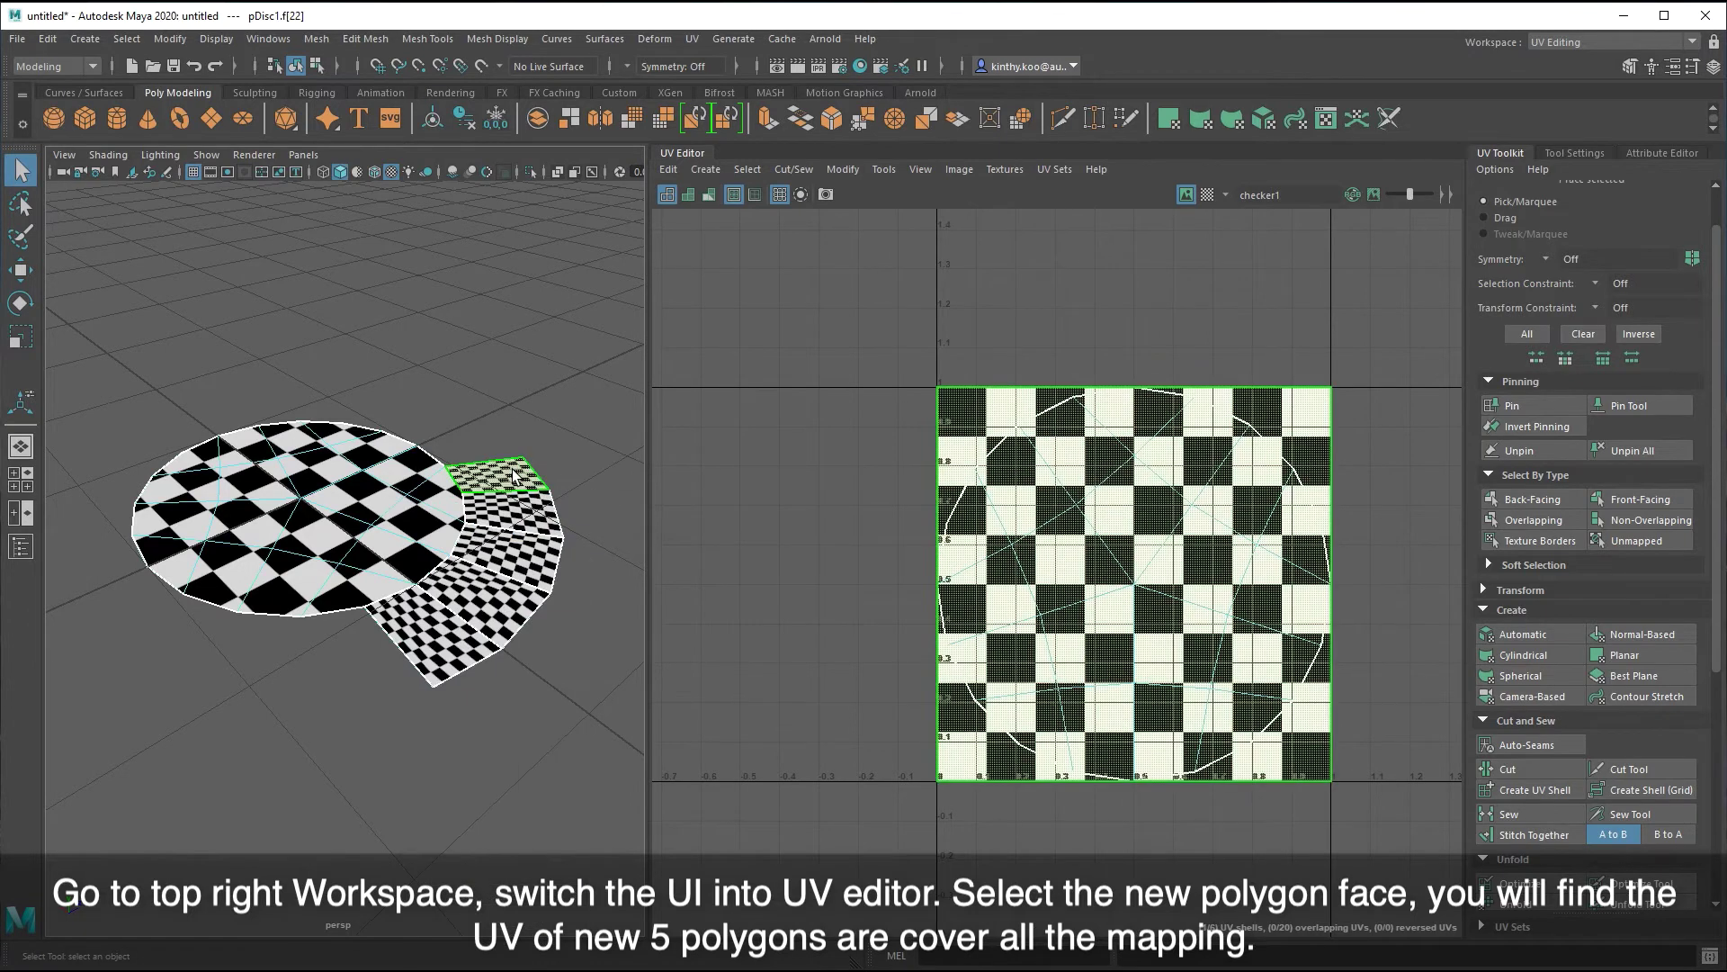
left_click(520, 556)
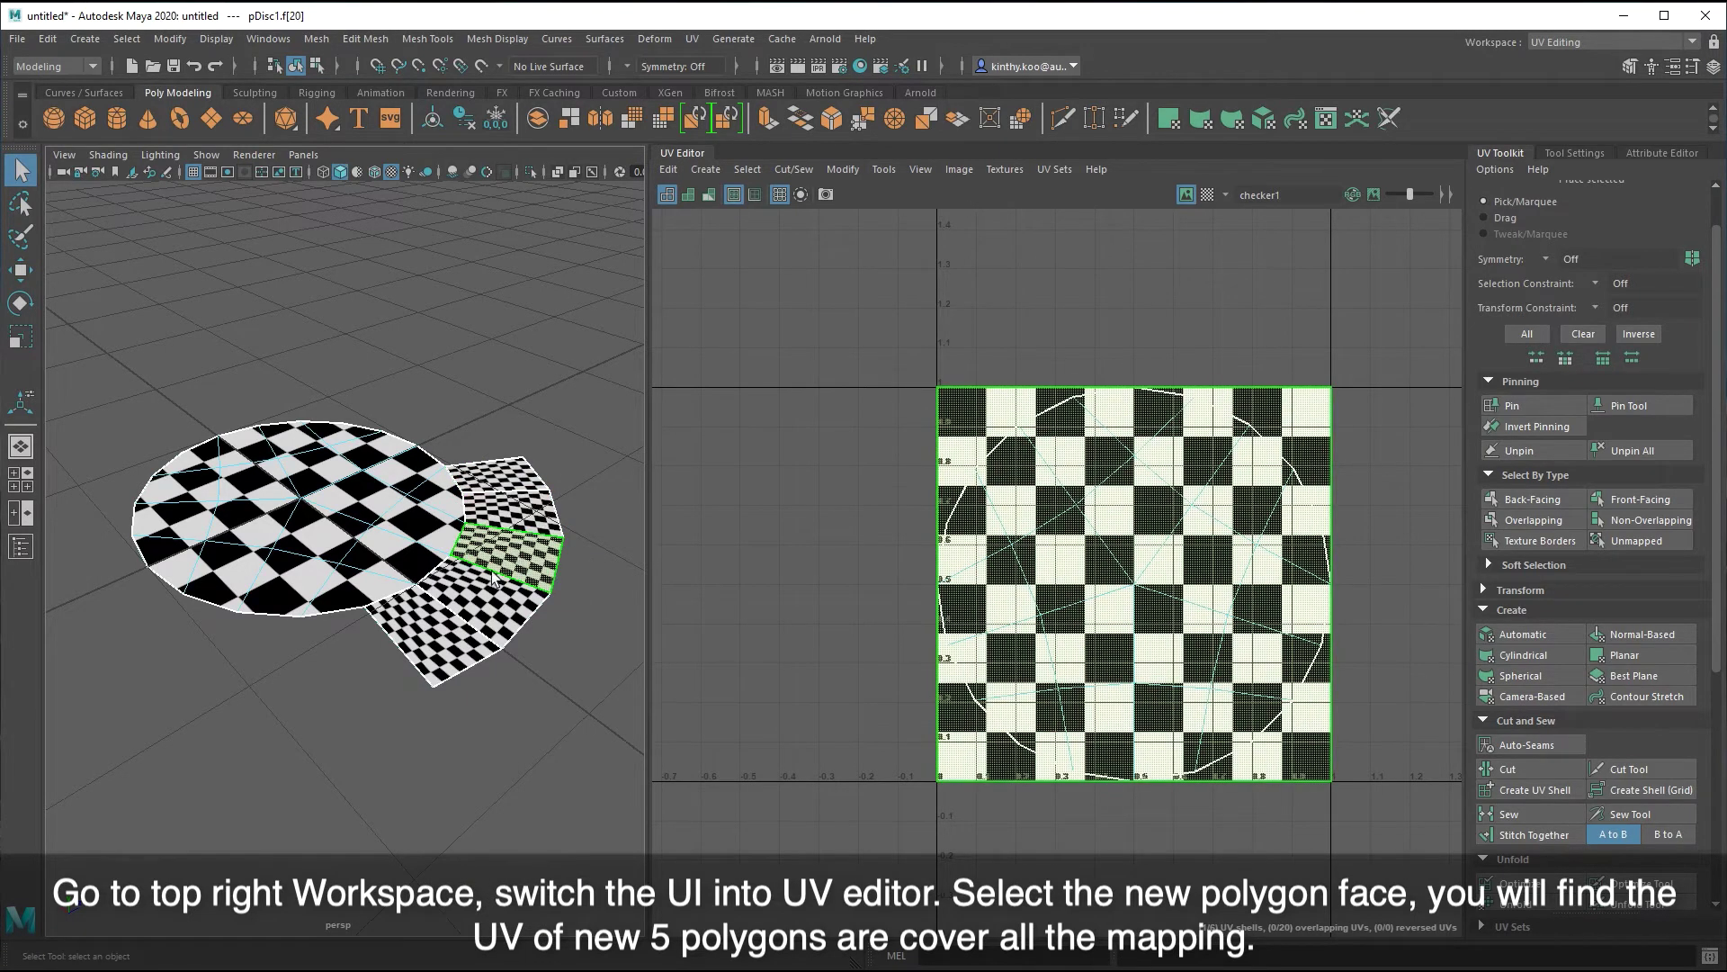
left_click(493, 585)
left_click(436, 635)
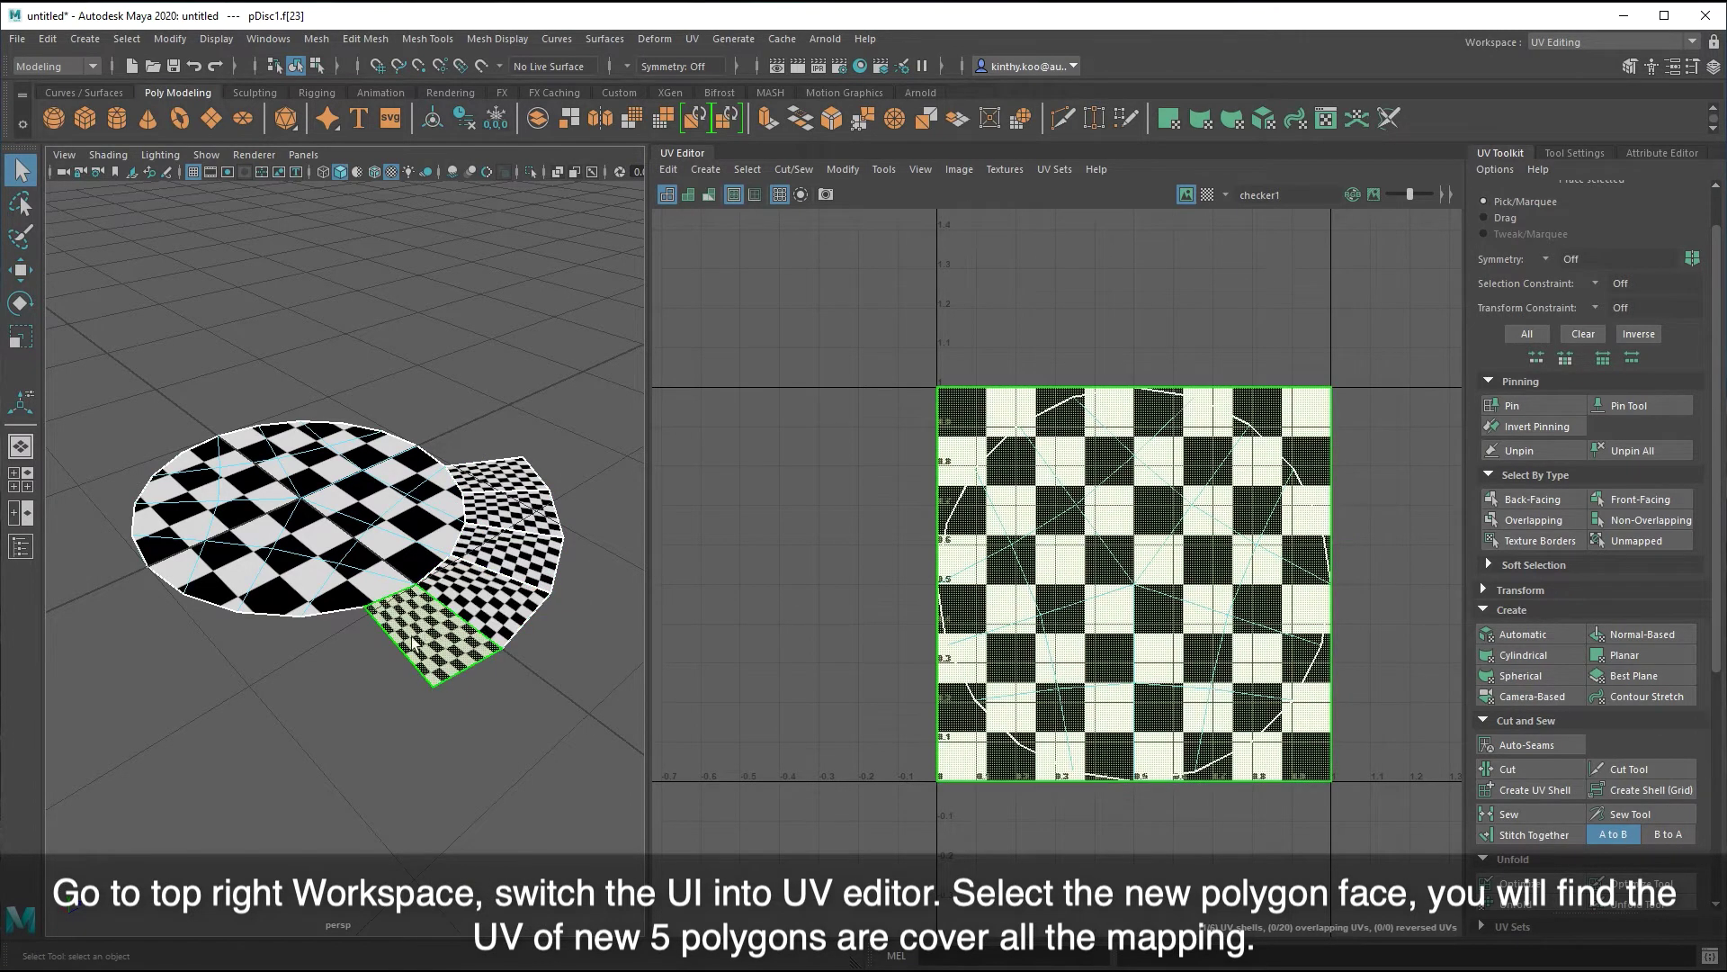
left_click_drag(441, 710, 403, 681, "alt")
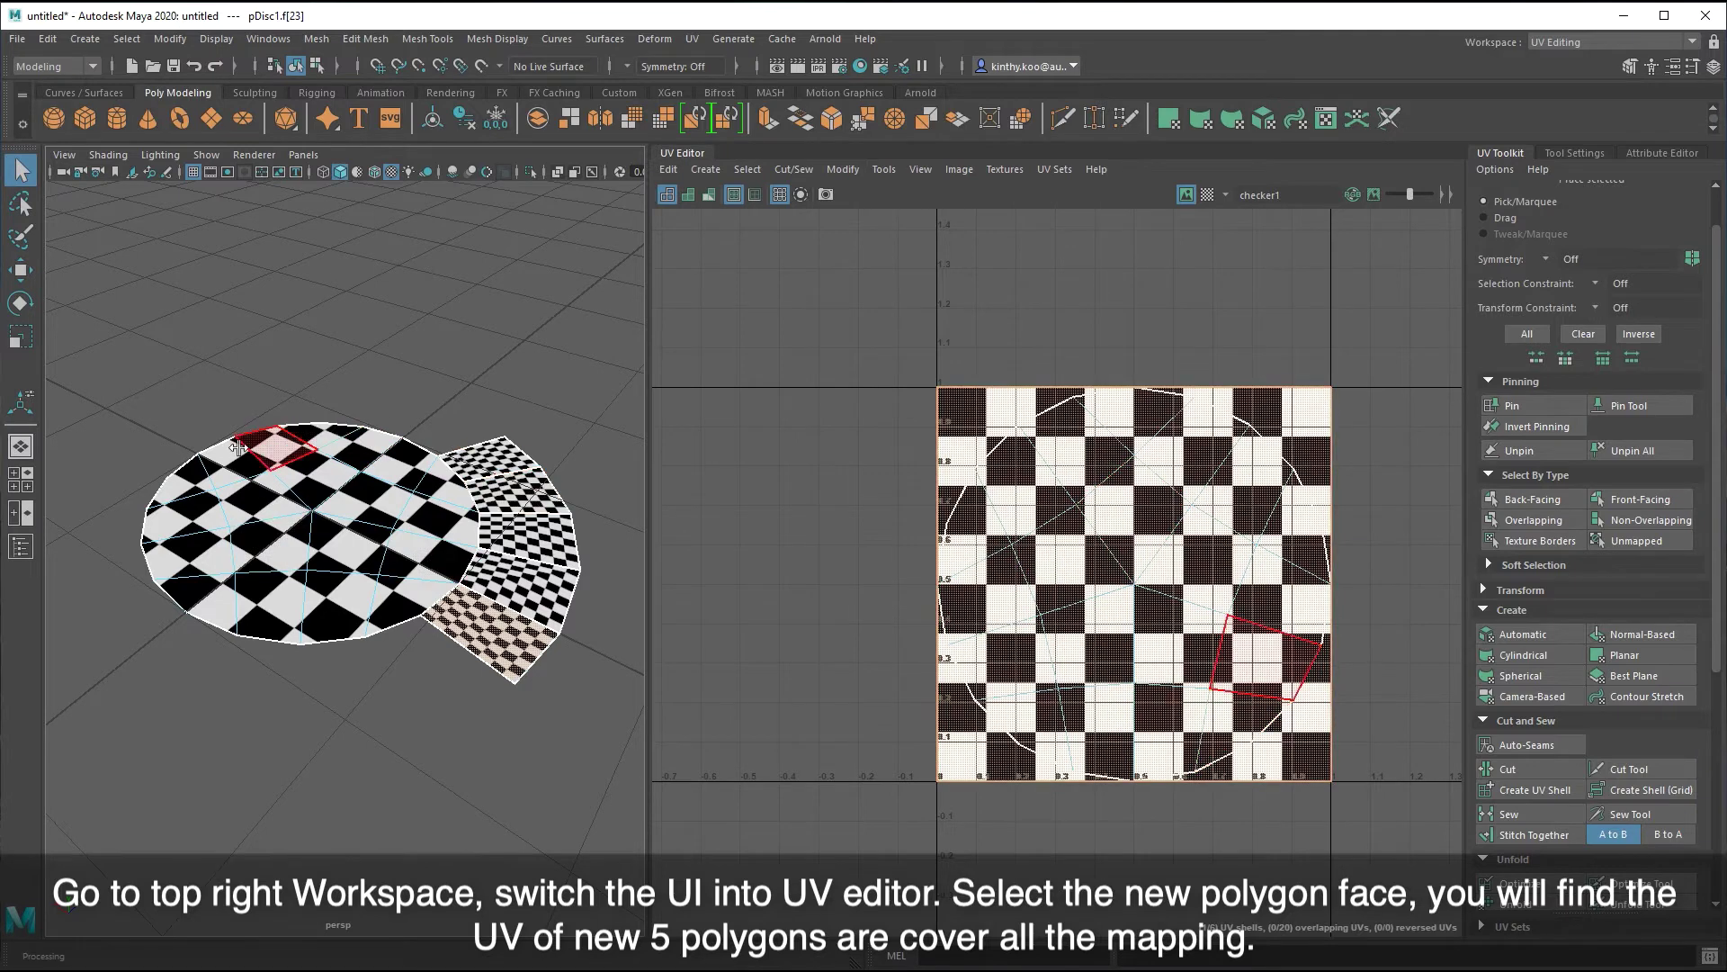
- Move the first flap face's UVs out of the 0–1 tile to the upper right
left_click_drag(467, 504, 530, 459, "alt")
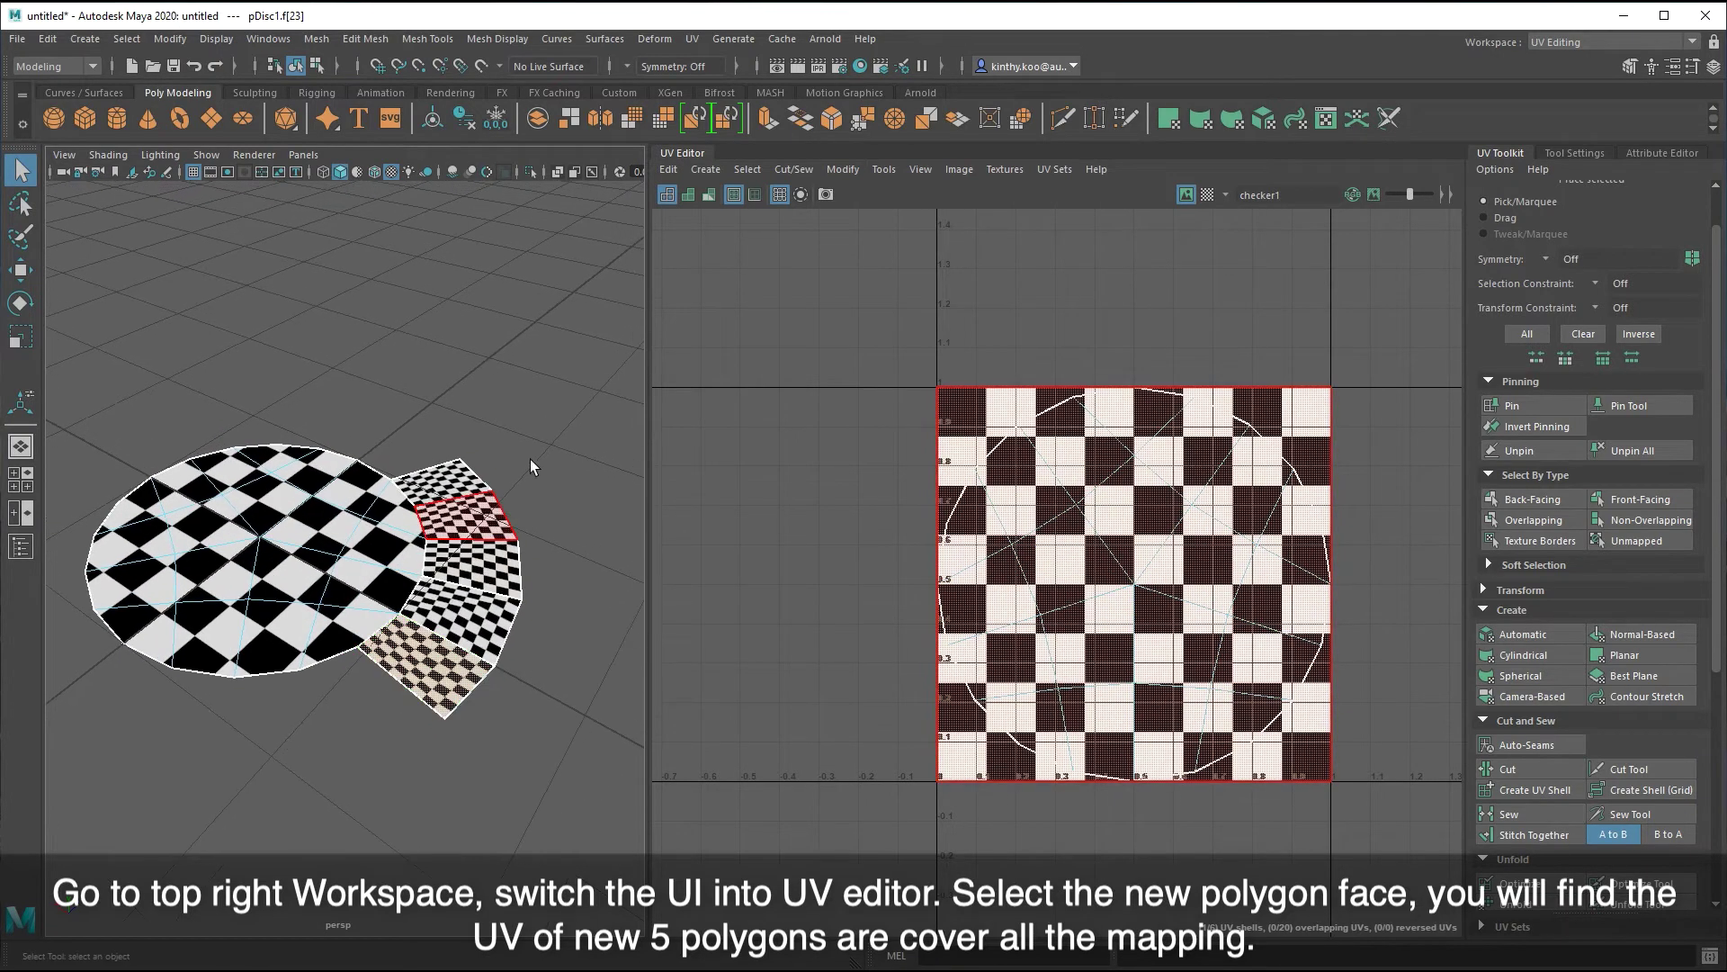
left_click(453, 476)
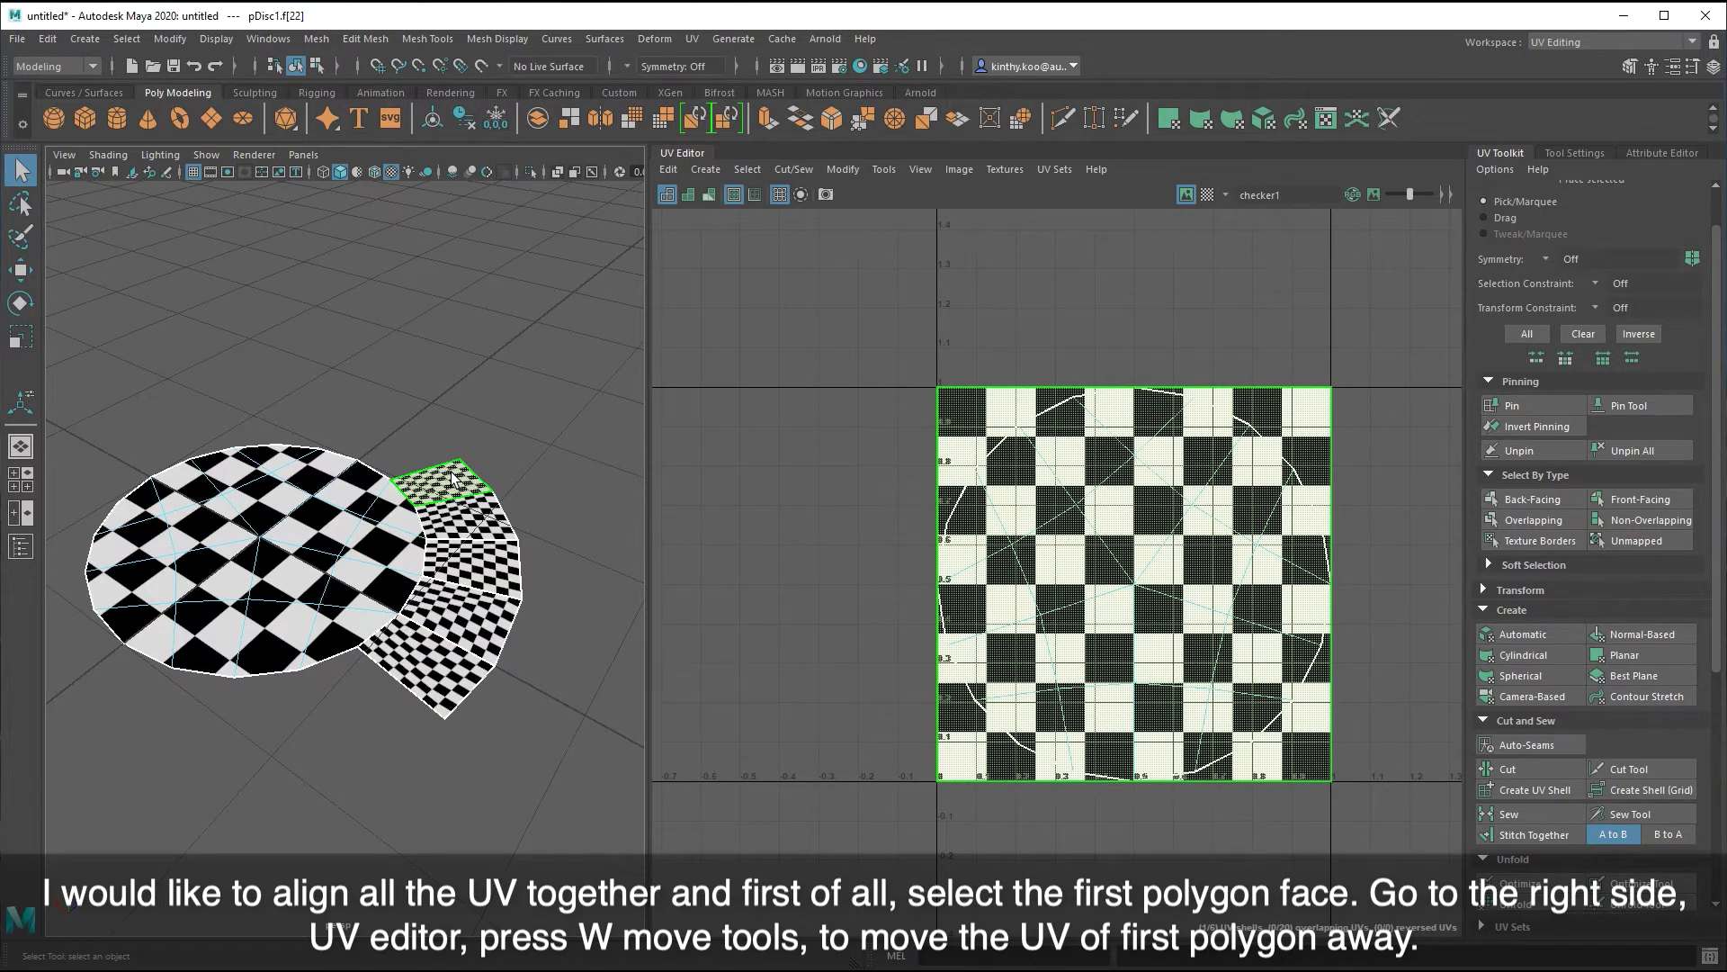
left_click(1014, 426)
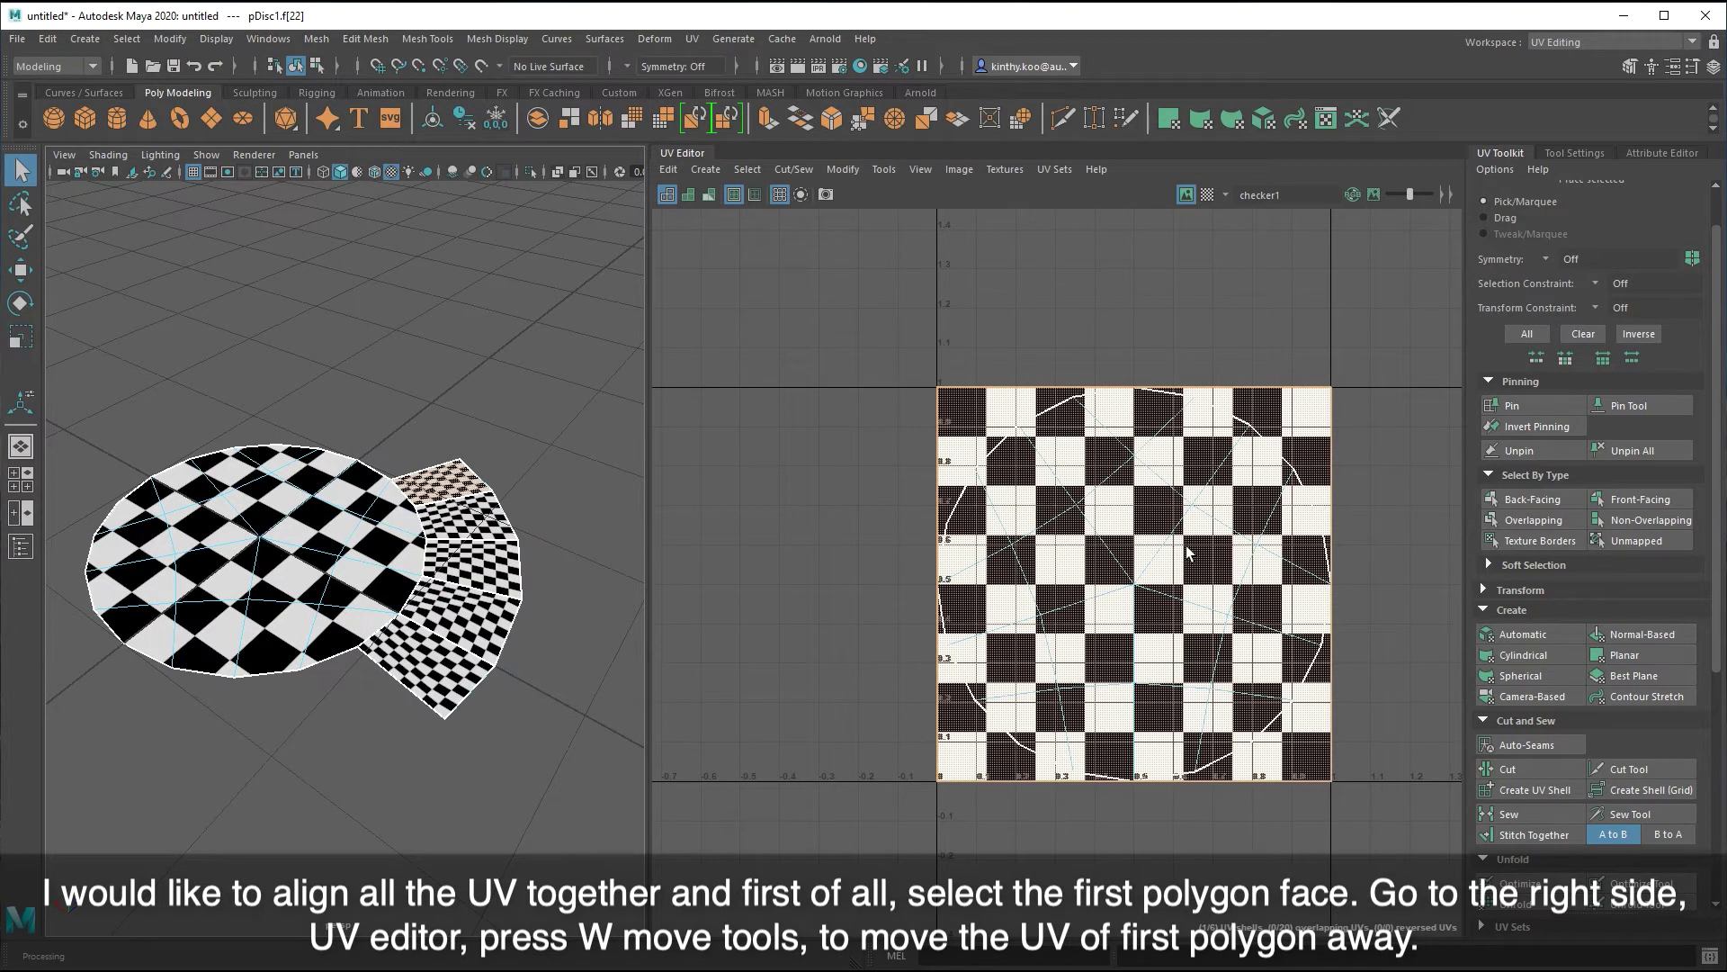
scroll(1133, 549, "down", 2)
key("w")
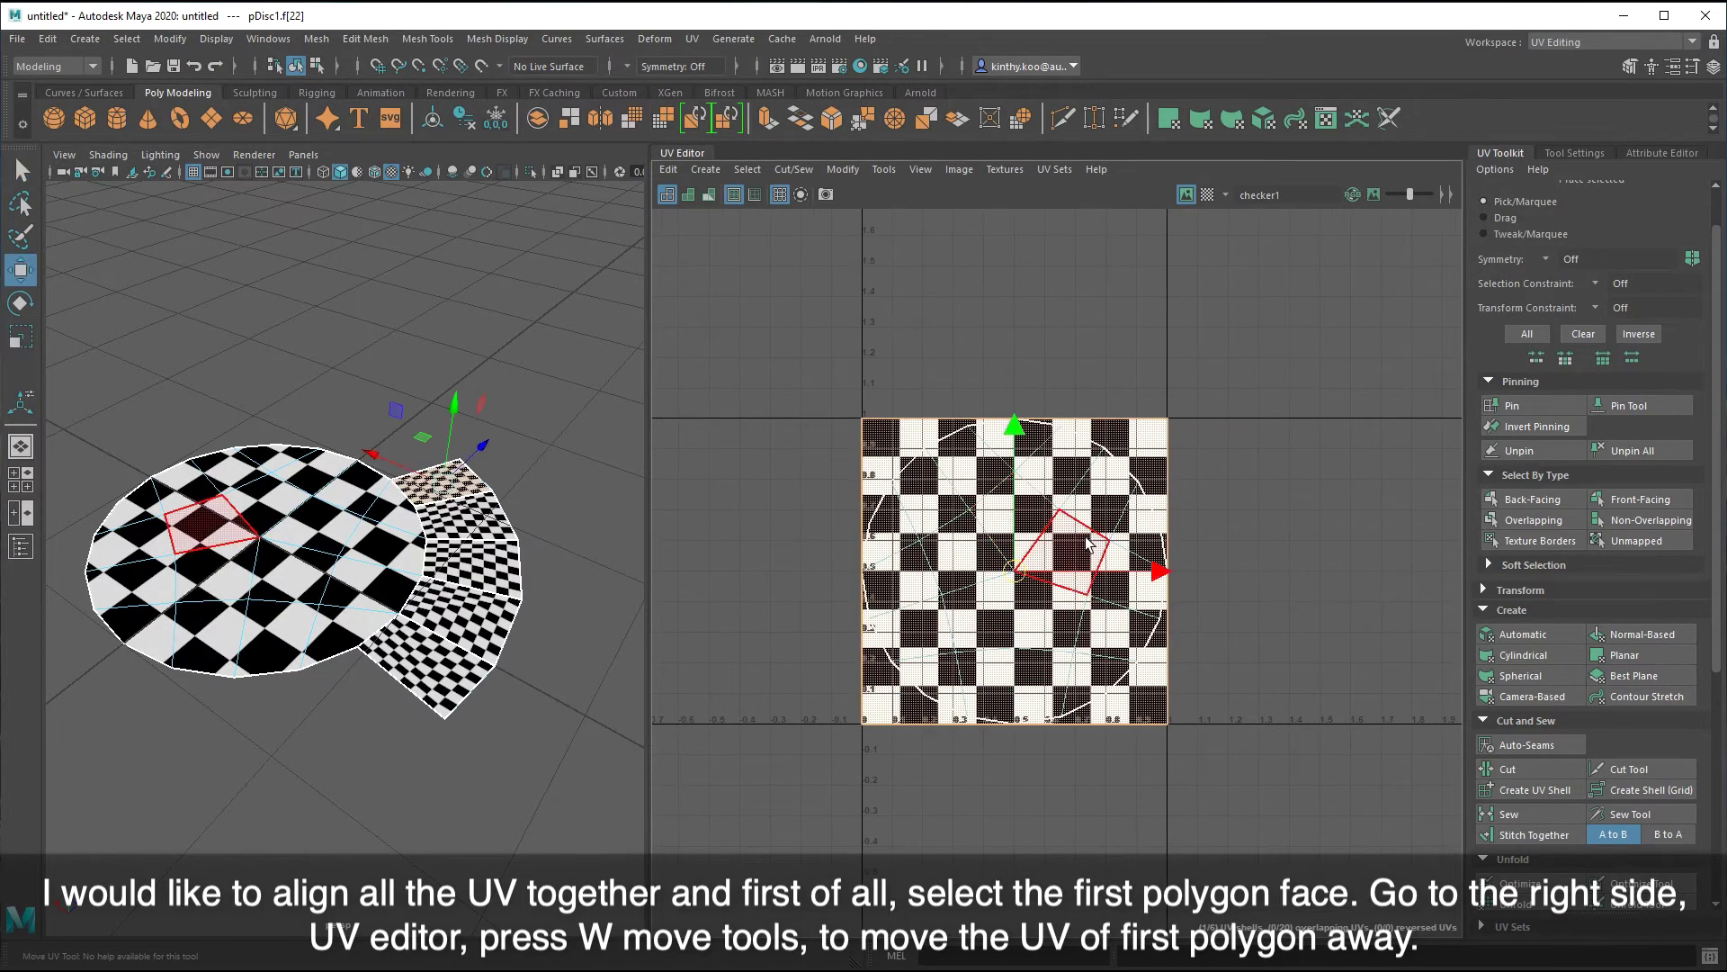
mouse_move(1031, 574)
left_mouse_down()
mouse_move(1344, 451)
mouse_move(1371, 408)
left_mouse_up()
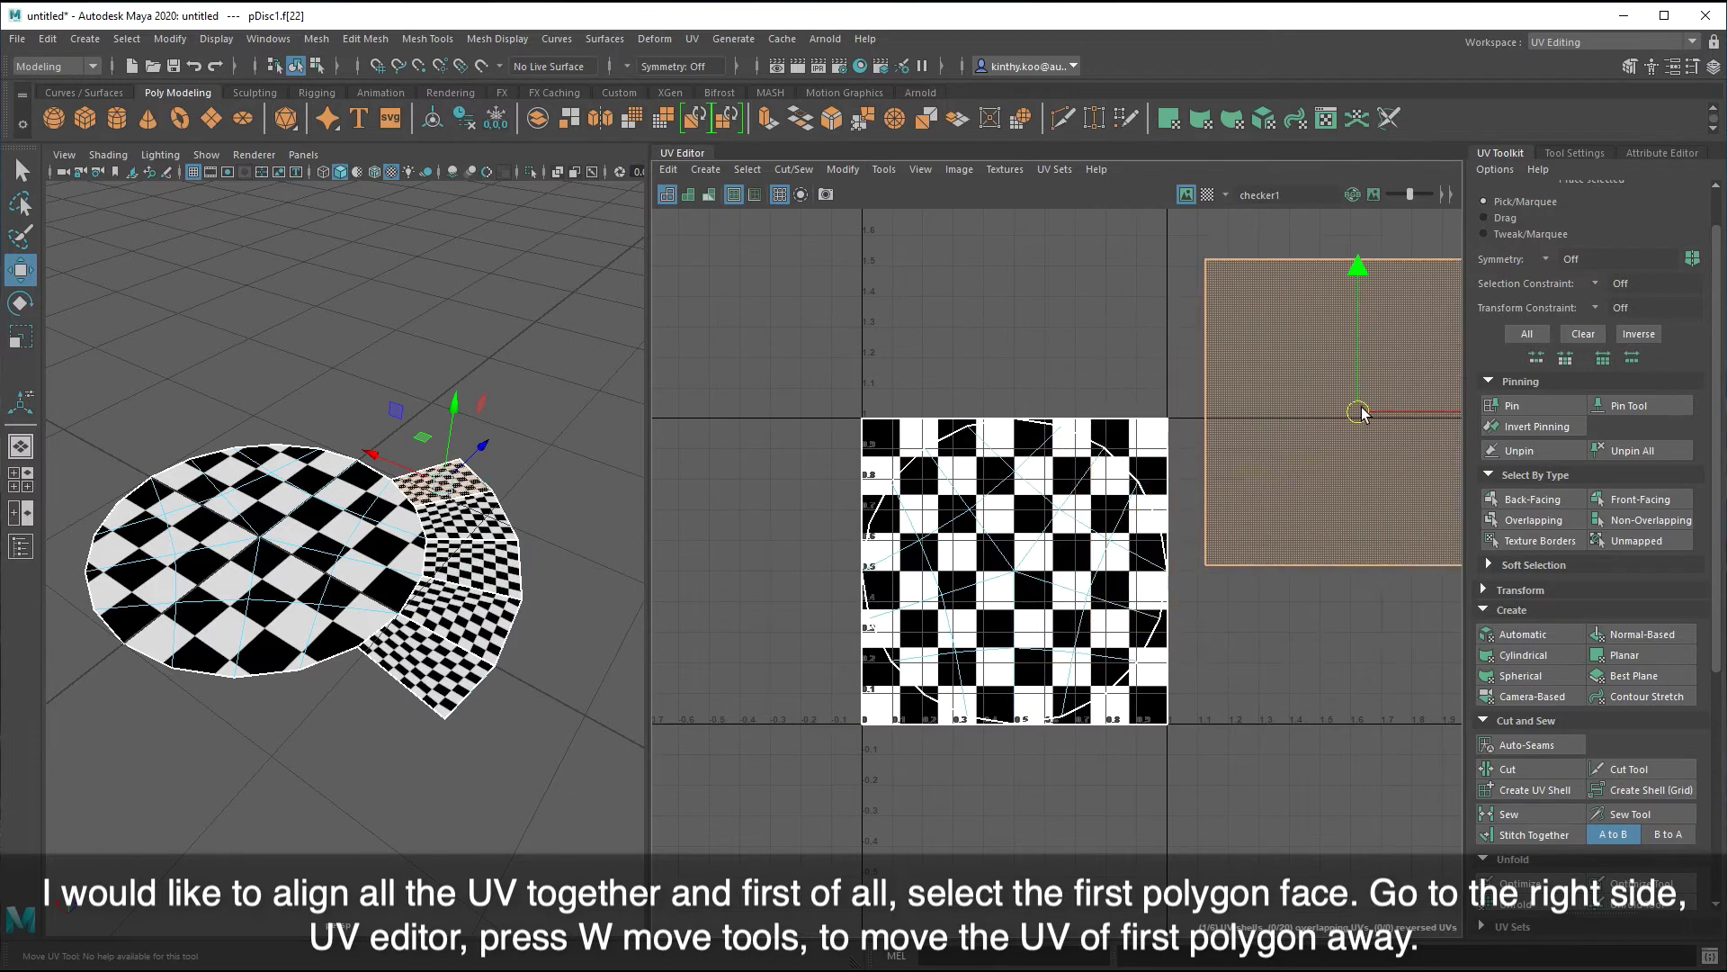
- Stack the second and third flap faces' UVs in a column below the first square
left_click(450, 517)
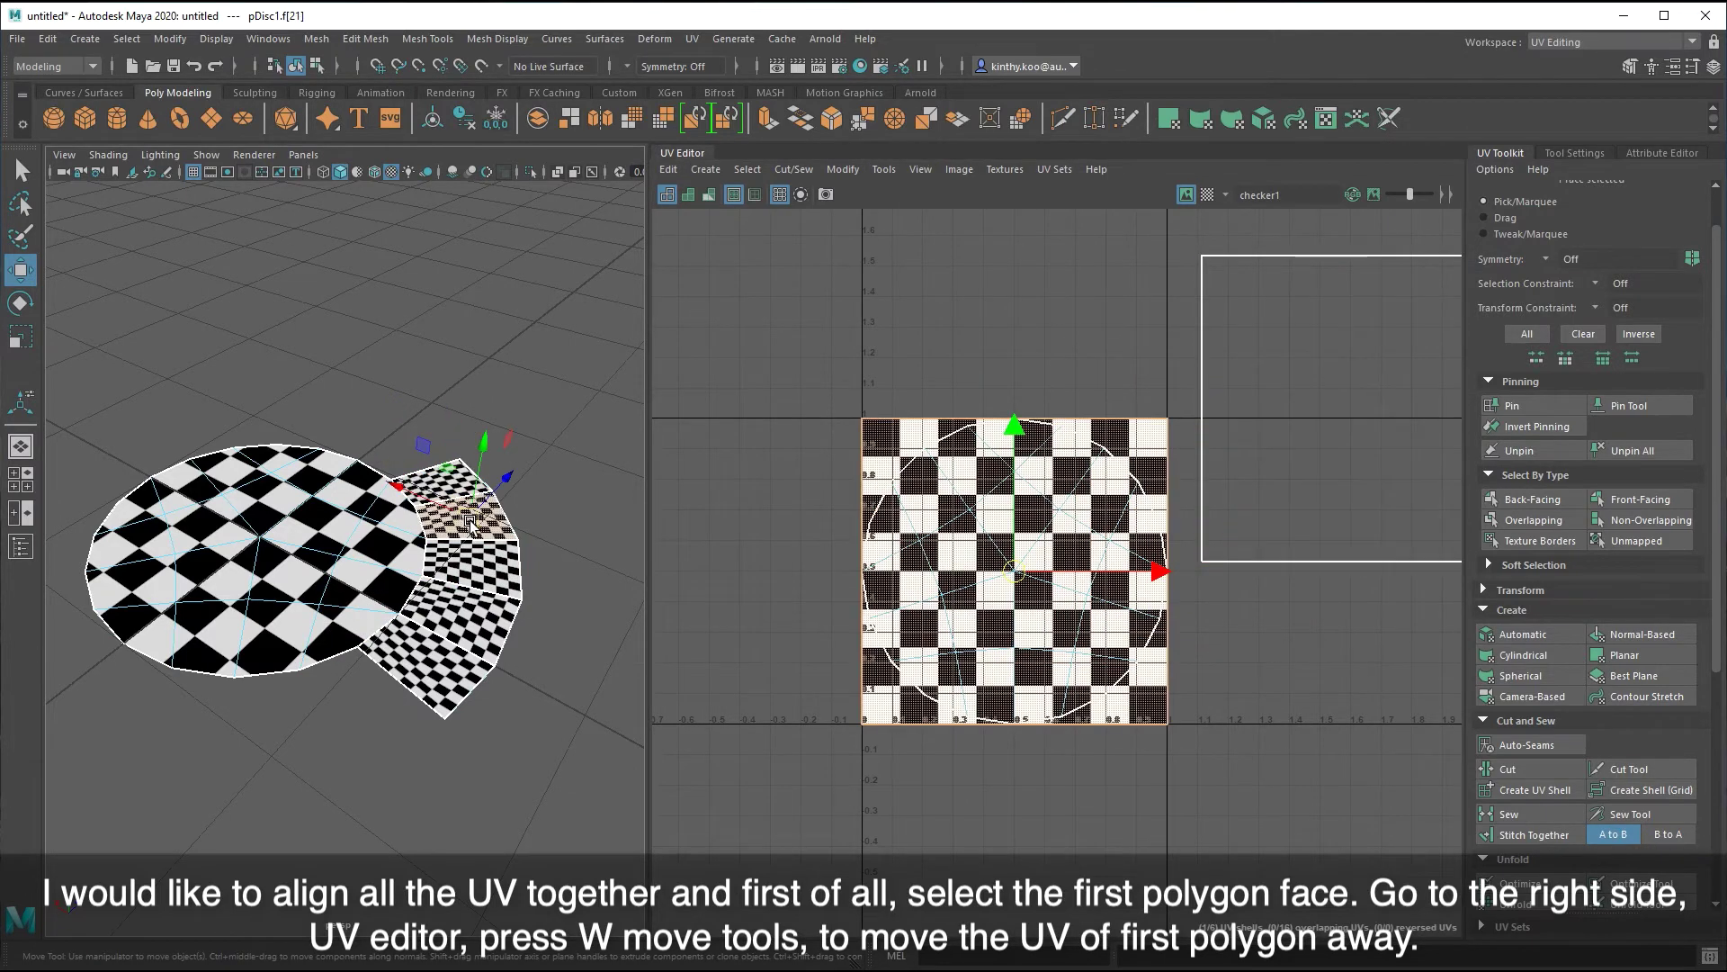
middle_click_drag(1176, 551, 1059, 443, "alt")
scroll(1016, 439, "down", 2)
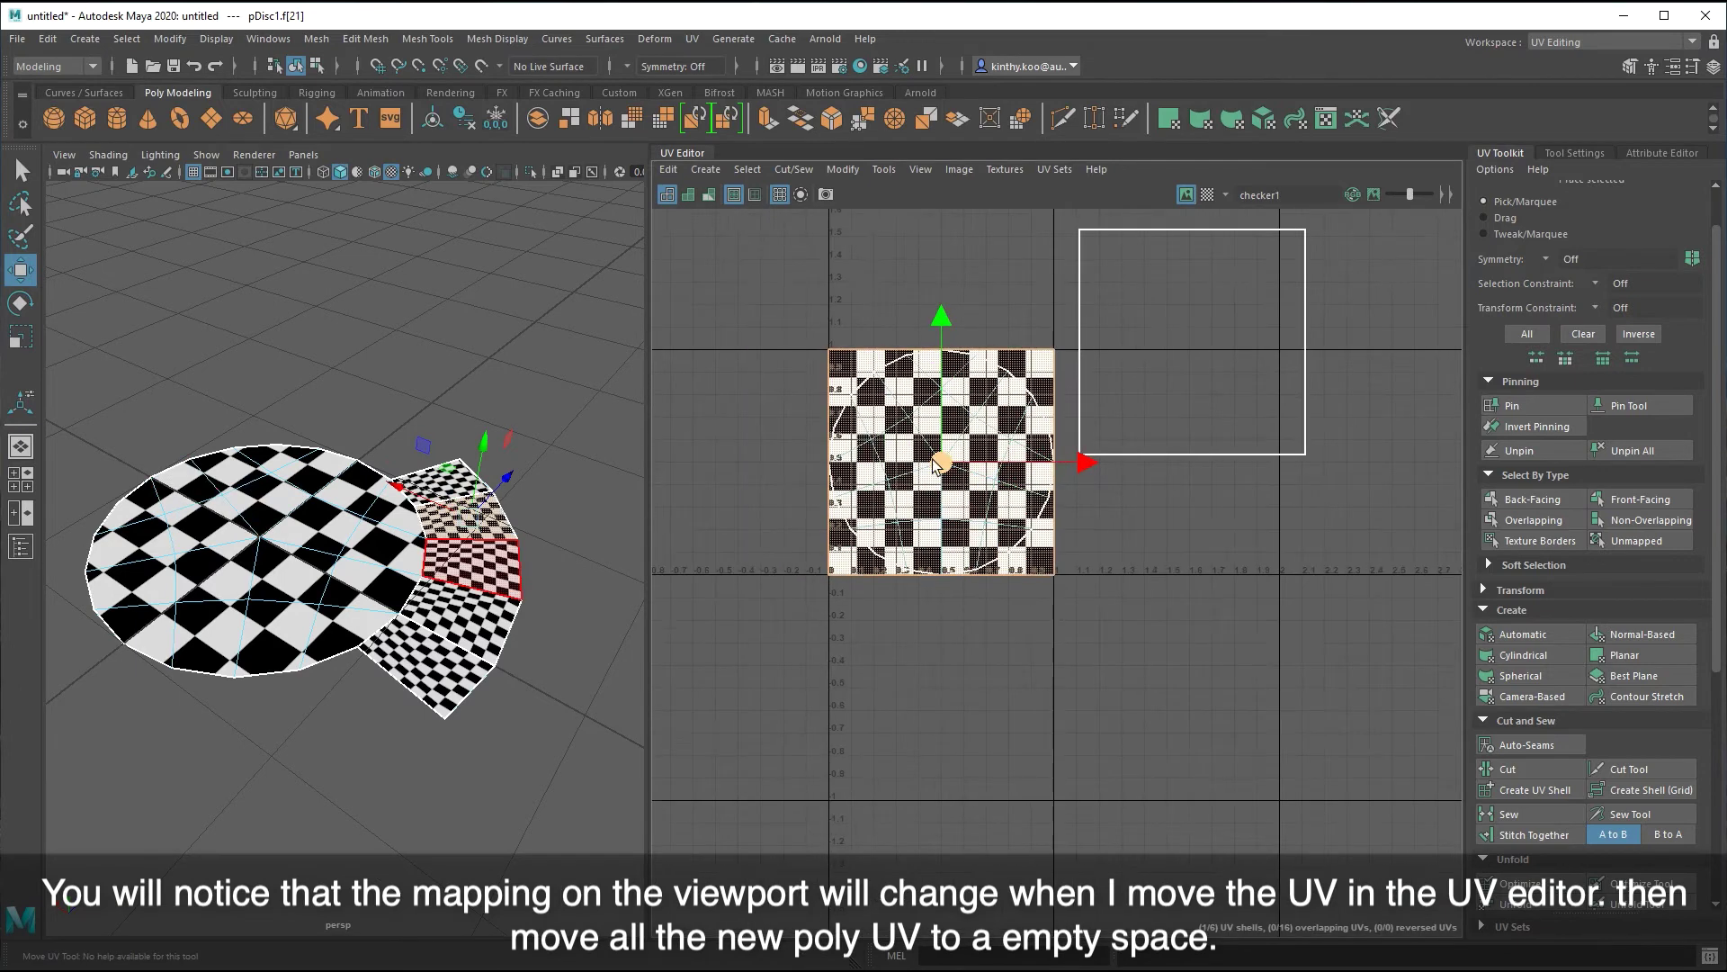
left_click_drag(939, 464, 1194, 578)
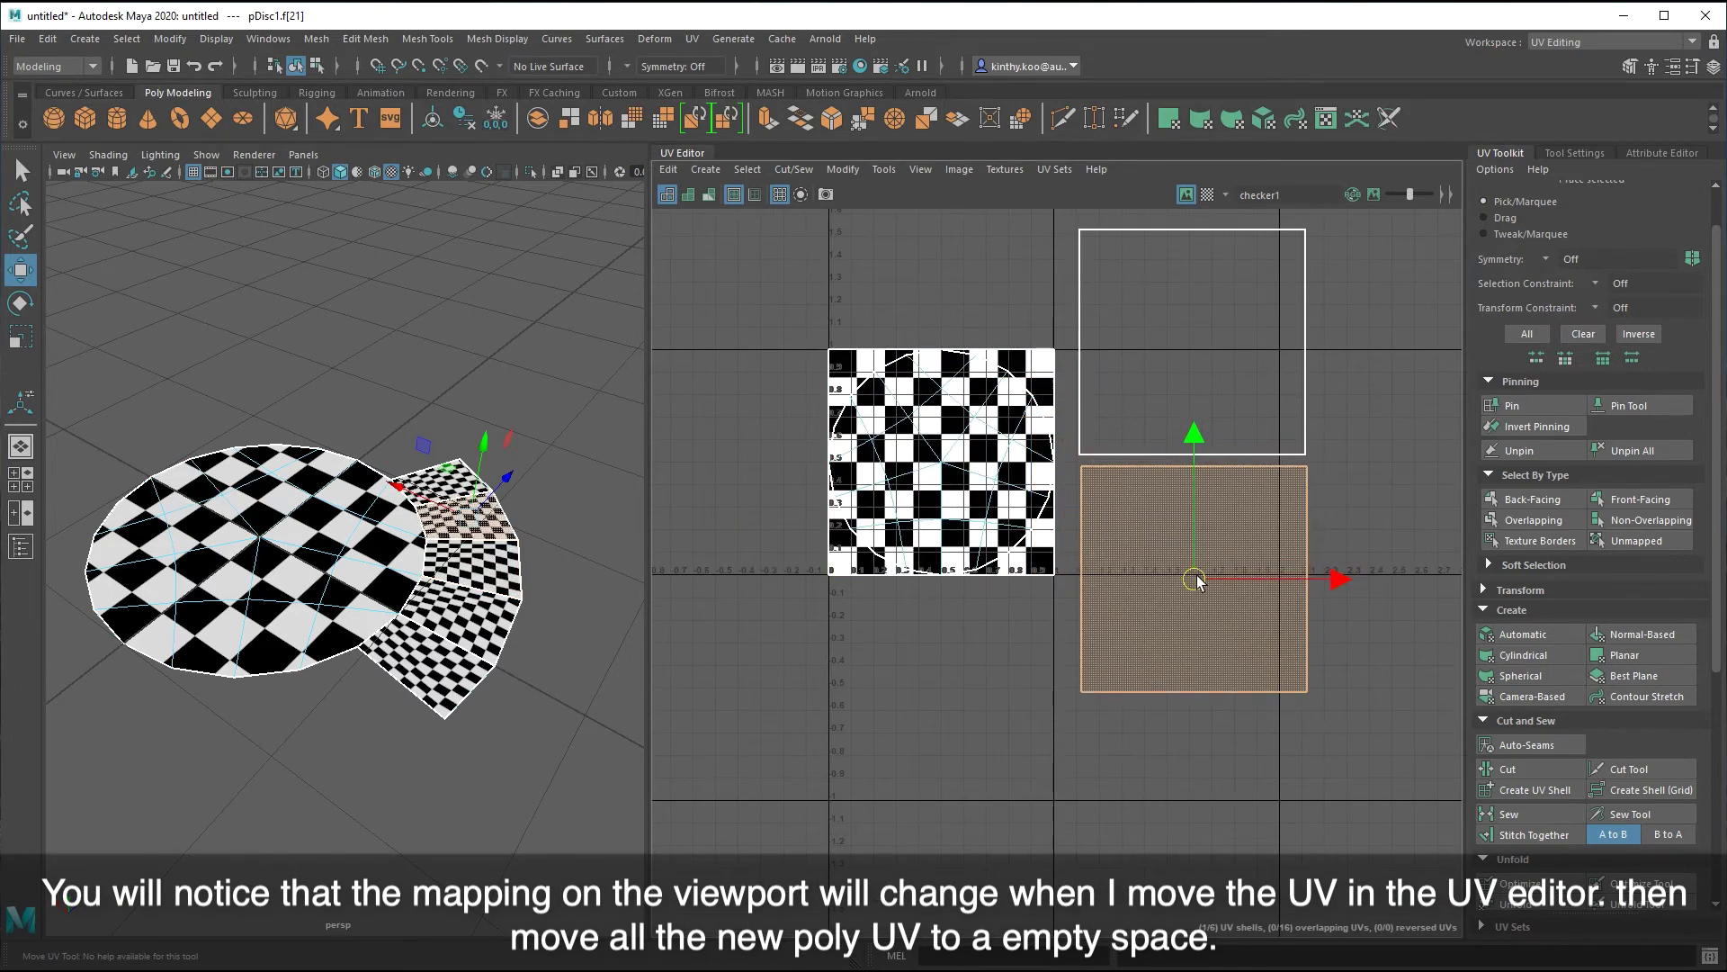
left_click(475, 572)
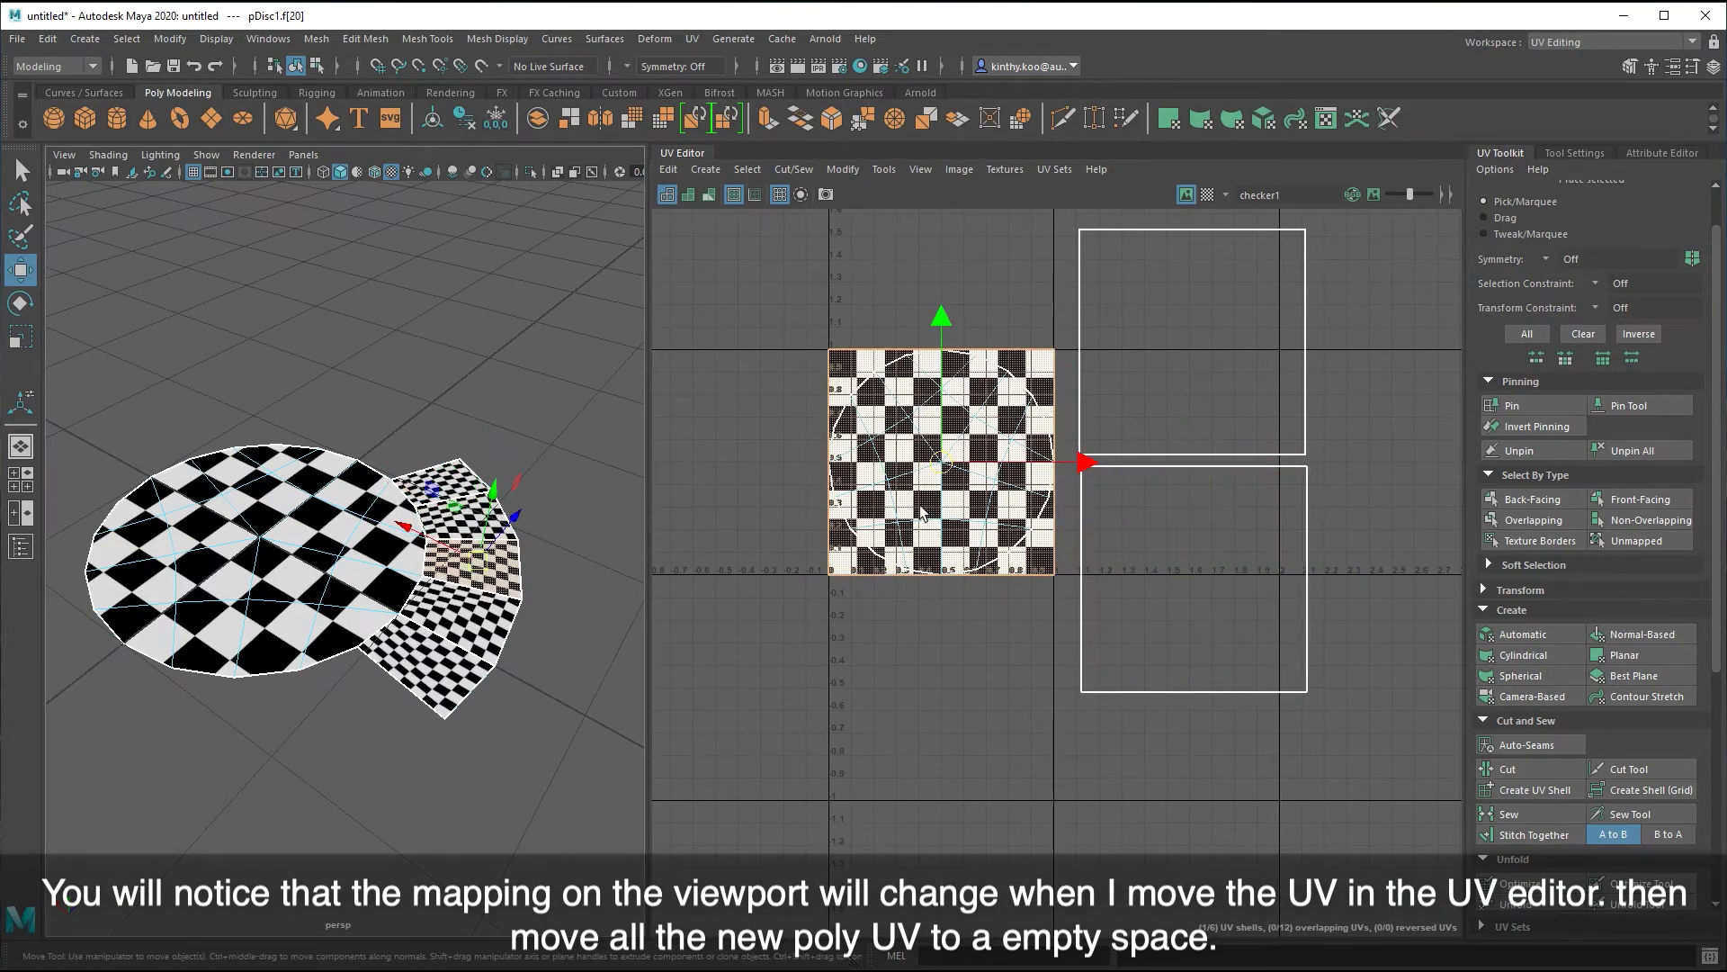
left_click_drag(891, 447, 1145, 803)
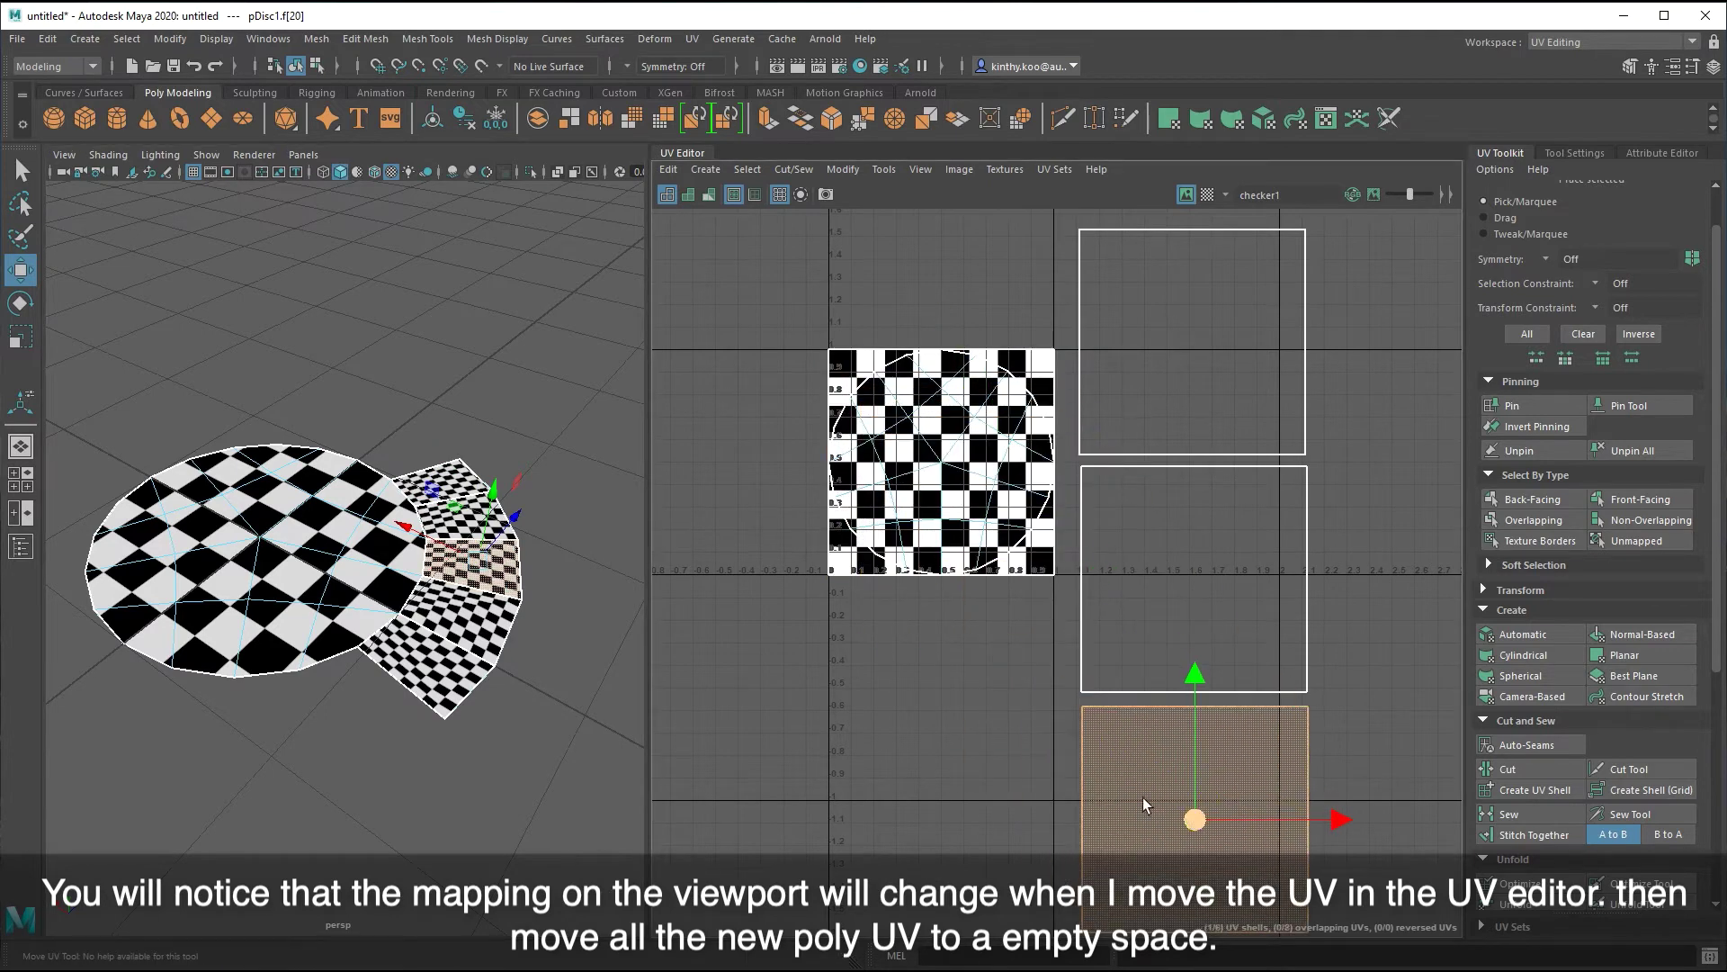
- Add the last two flap faces' UVs to the bottom of the column, then reframe the 0–1 tile
left_click_drag(450, 576, 423, 450, "alt")
left_click(423, 441)
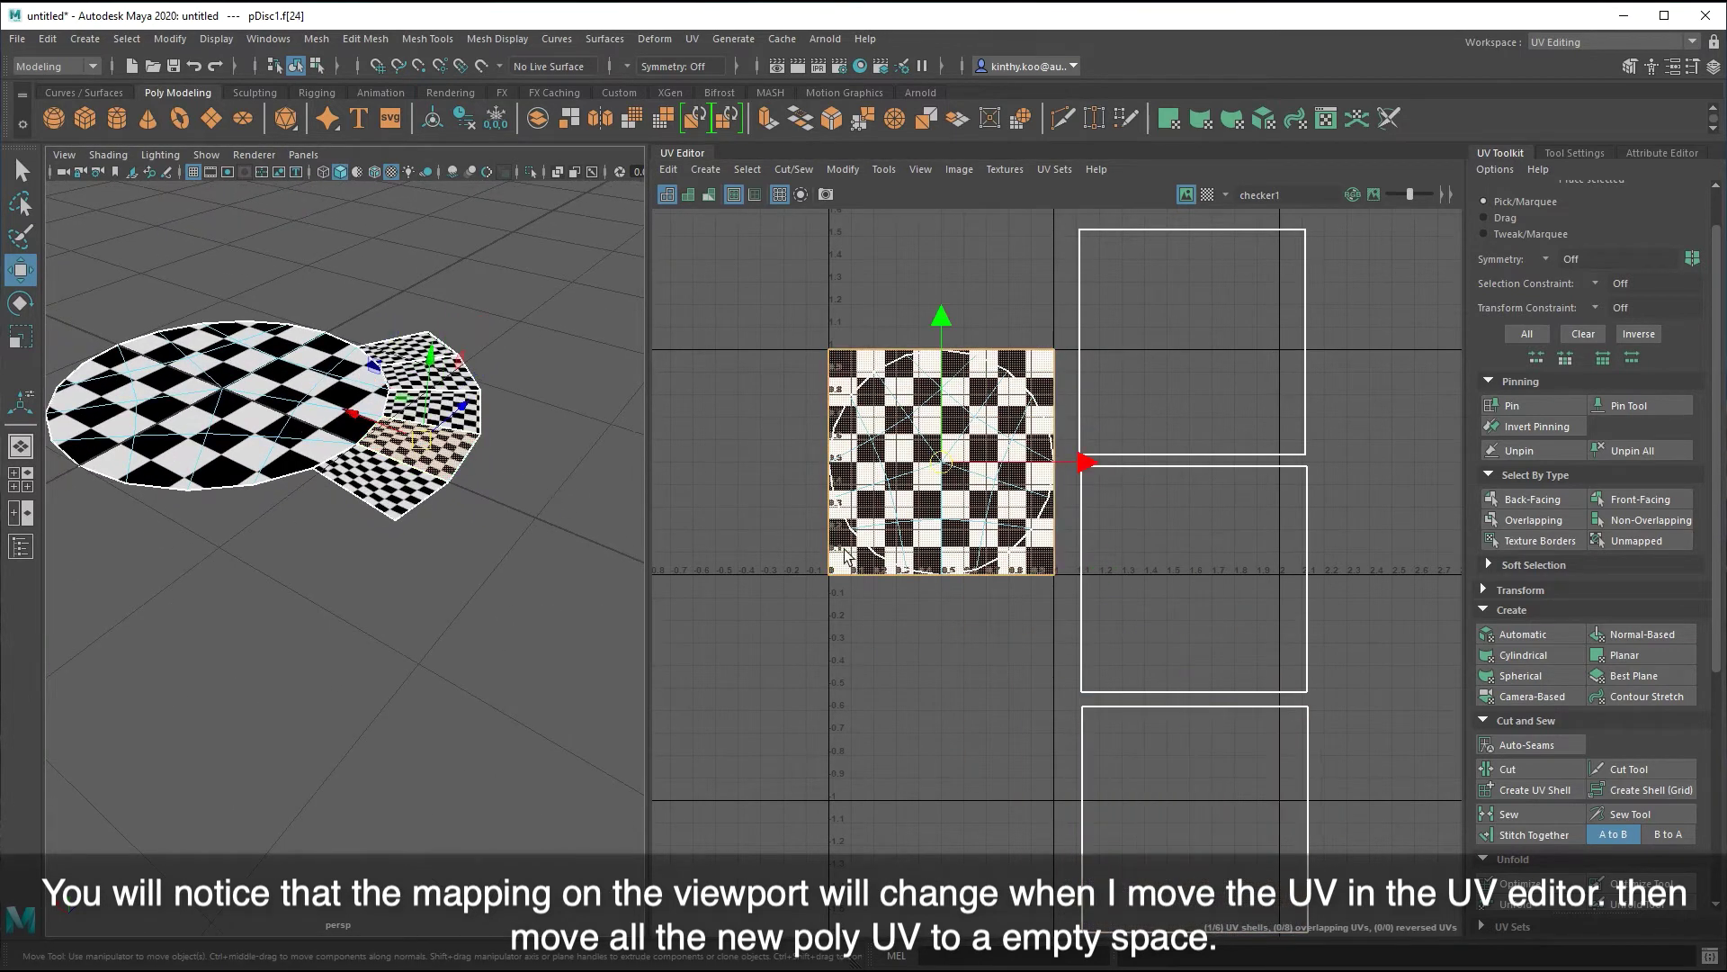
scroll(846, 555, "down", 3)
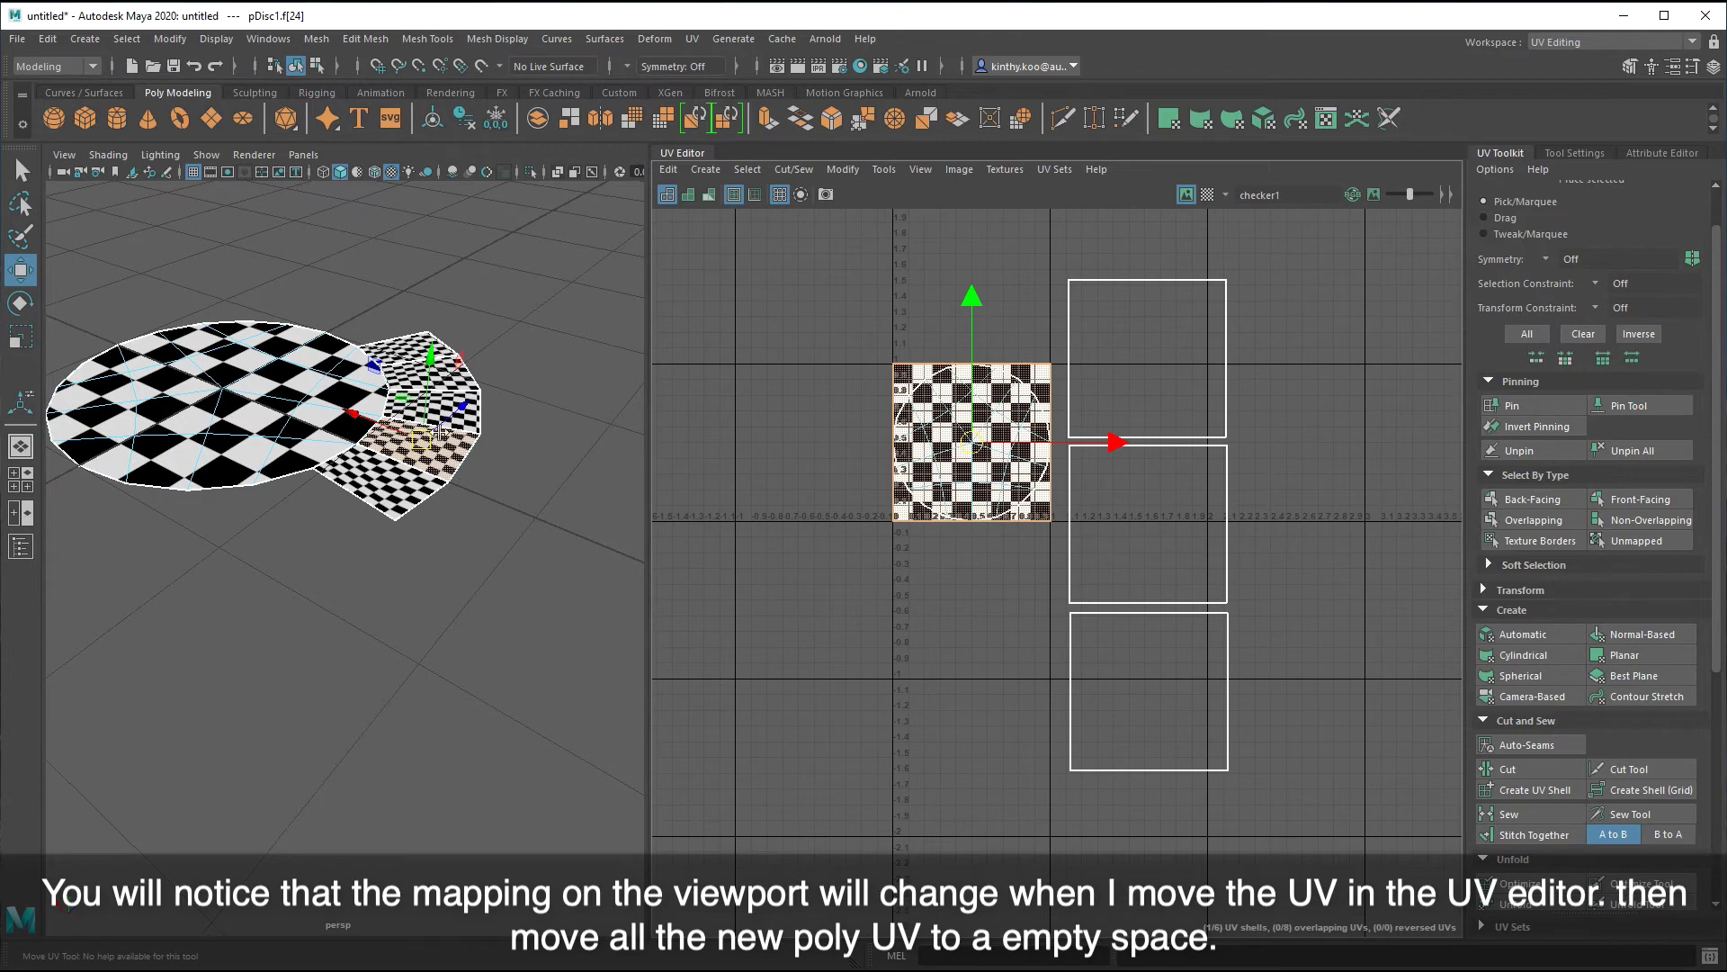
left_click_drag(973, 443, 1151, 861)
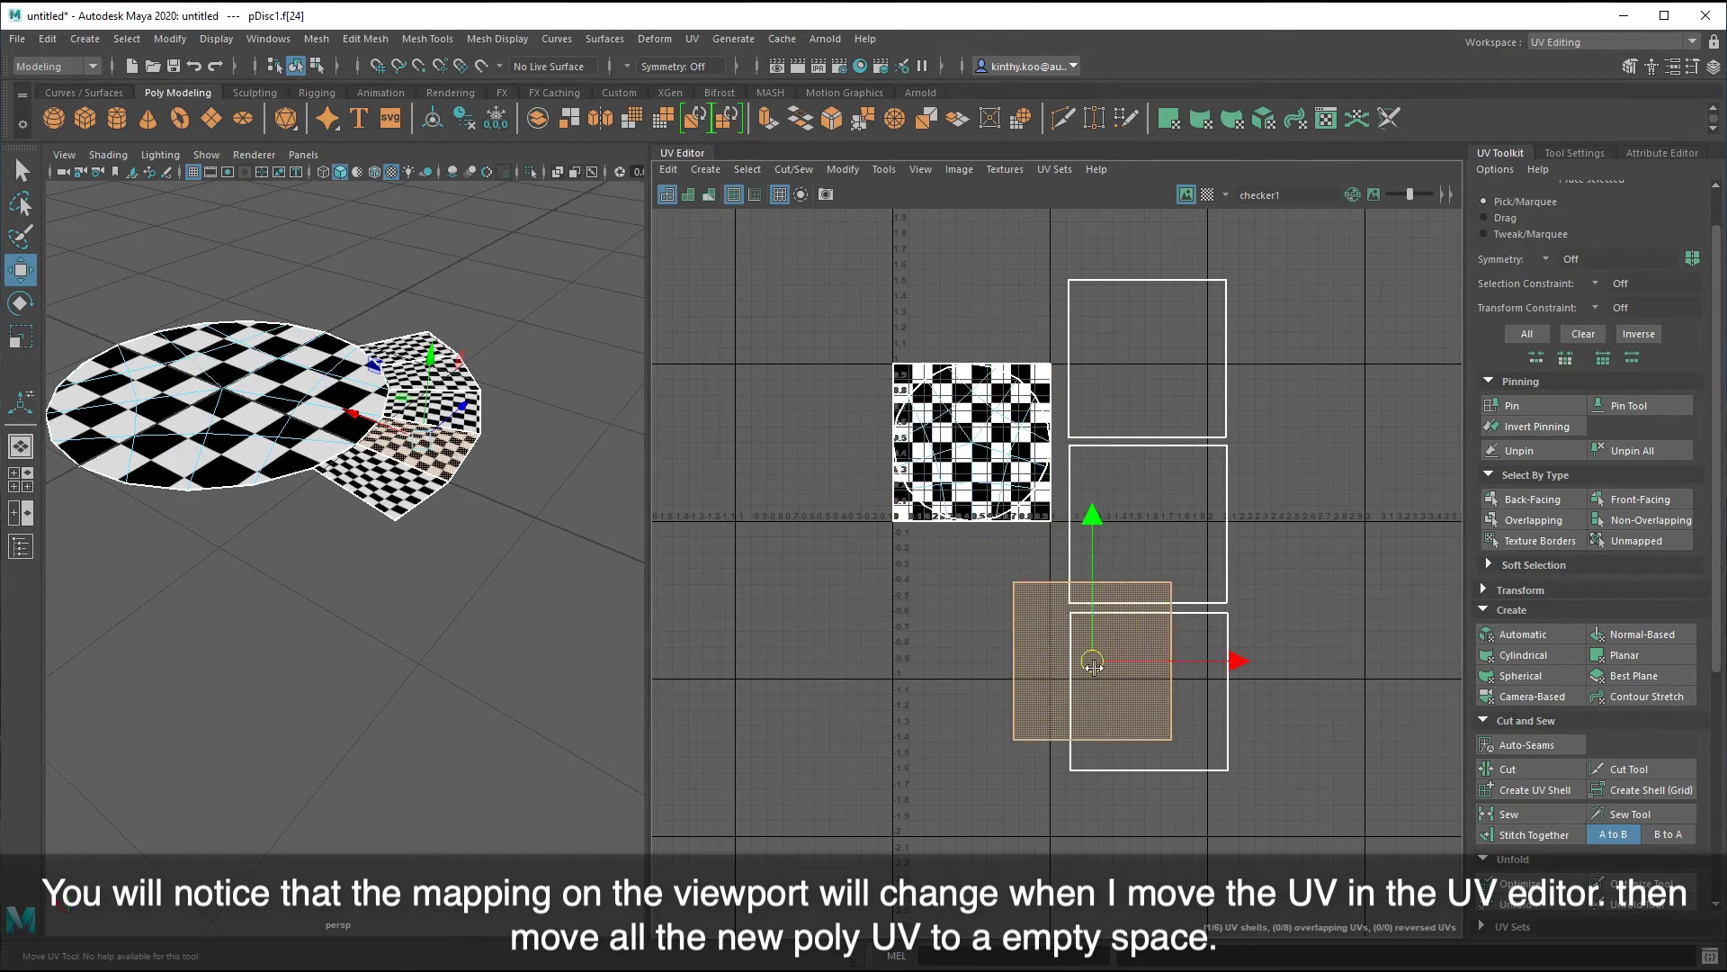
left_click(402, 493)
scroll(872, 504, "down", 1)
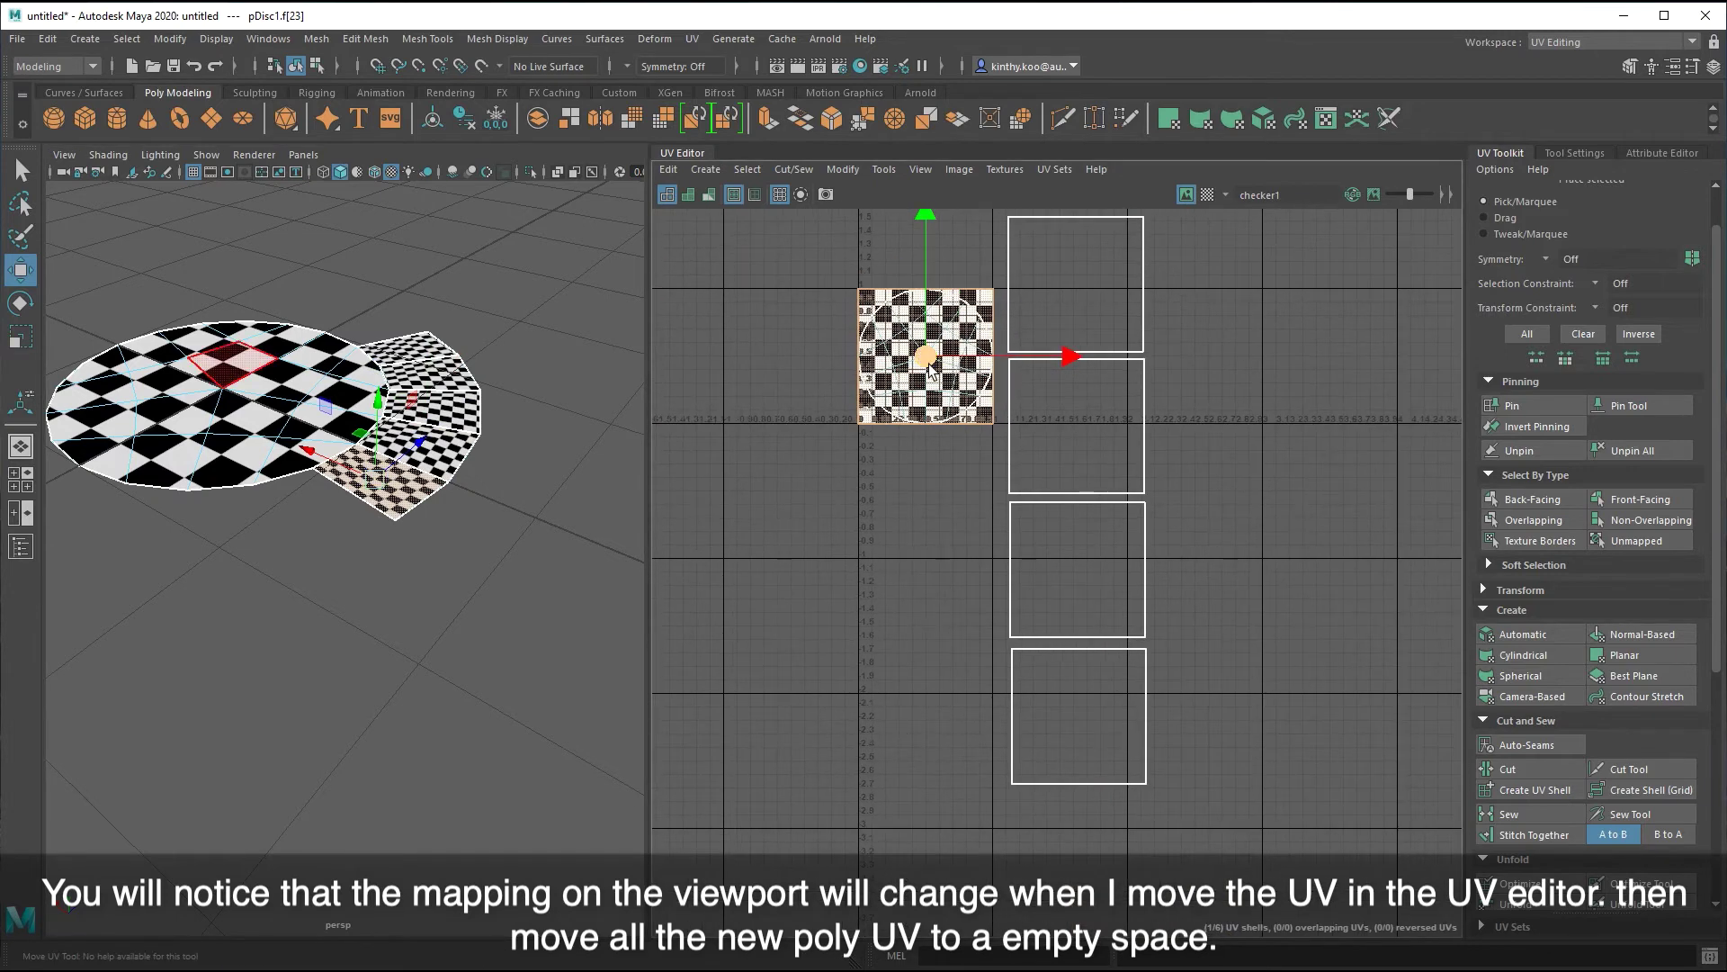
left_click_drag(929, 371, 1082, 866)
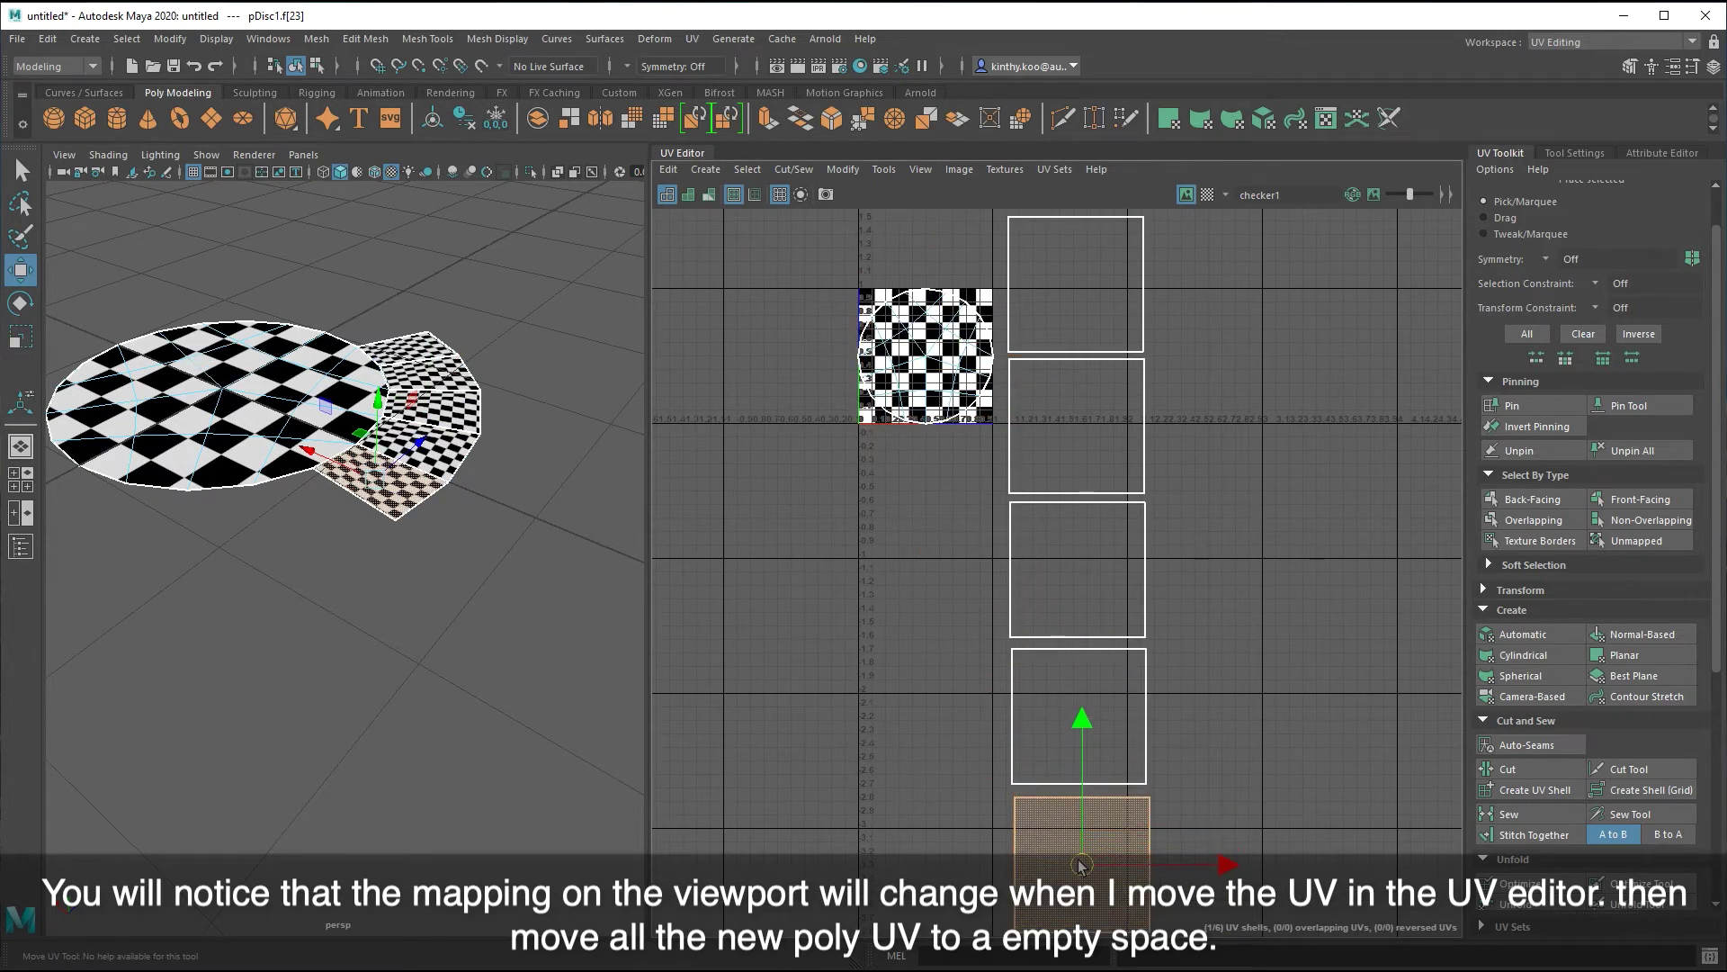
left_click(899, 578)
middle_click_drag(899, 577, 861, 606, "alt")
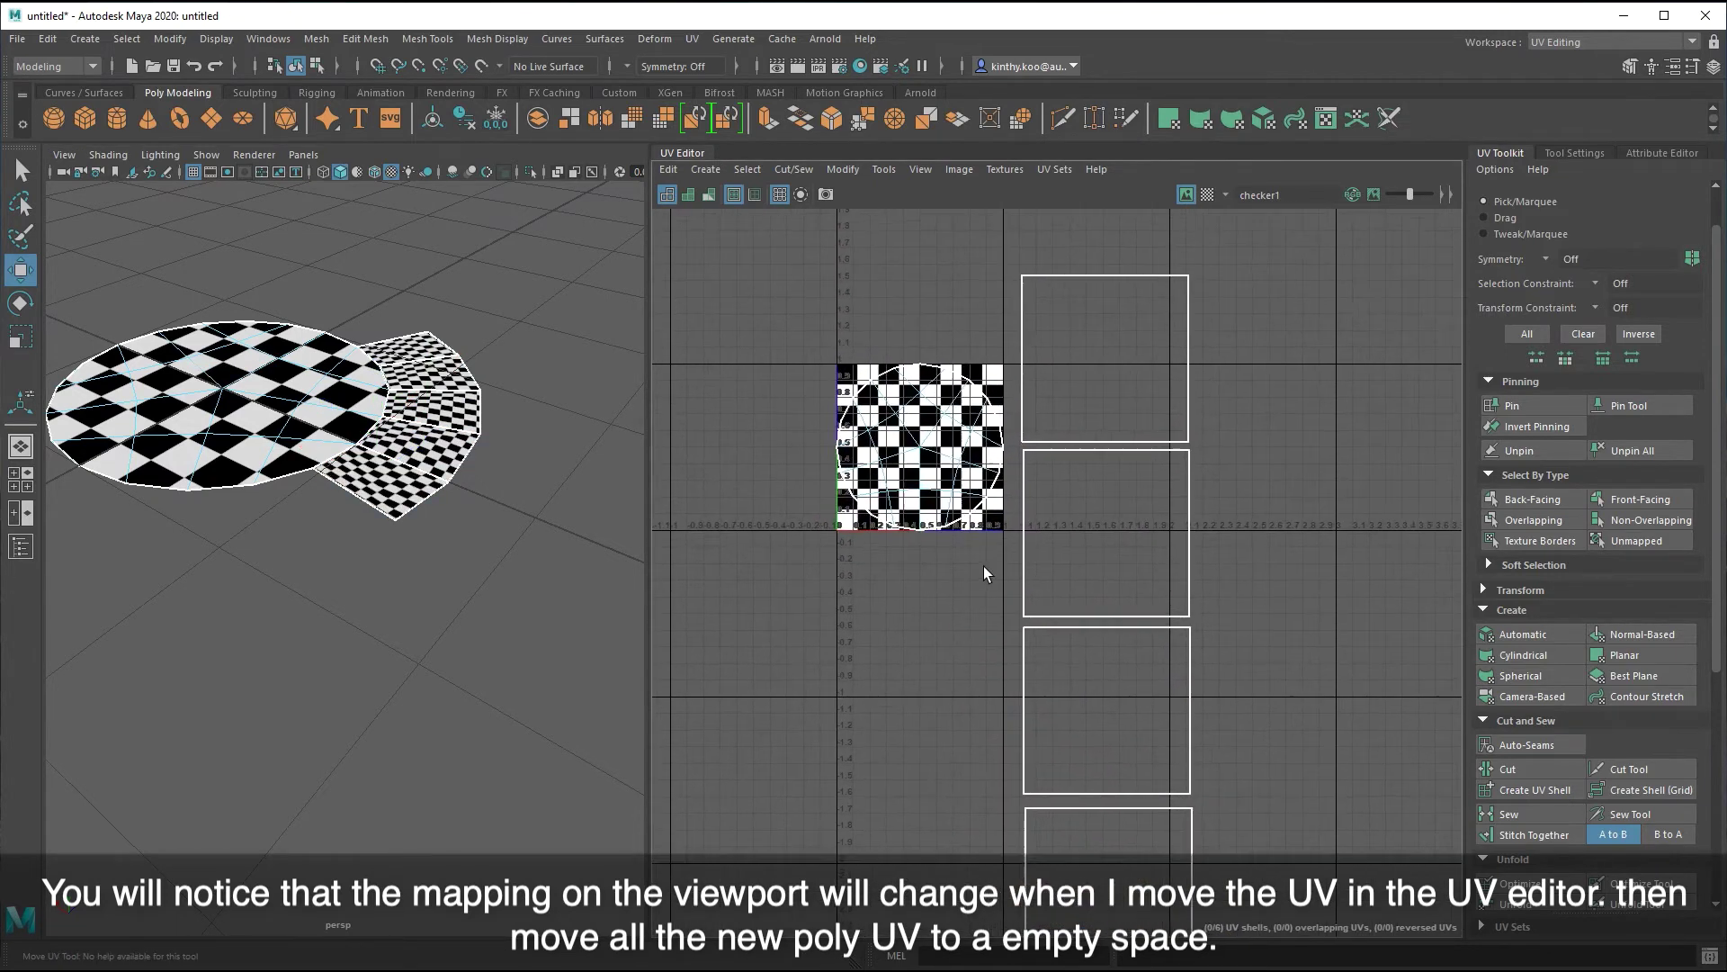
scroll(984, 565, "up", 1)
scroll(871, 621, "up", 1)
- Locate the red seam edge shared by the disc and flap UVs, then switch to Face mode
scroll(986, 288, "up", 1)
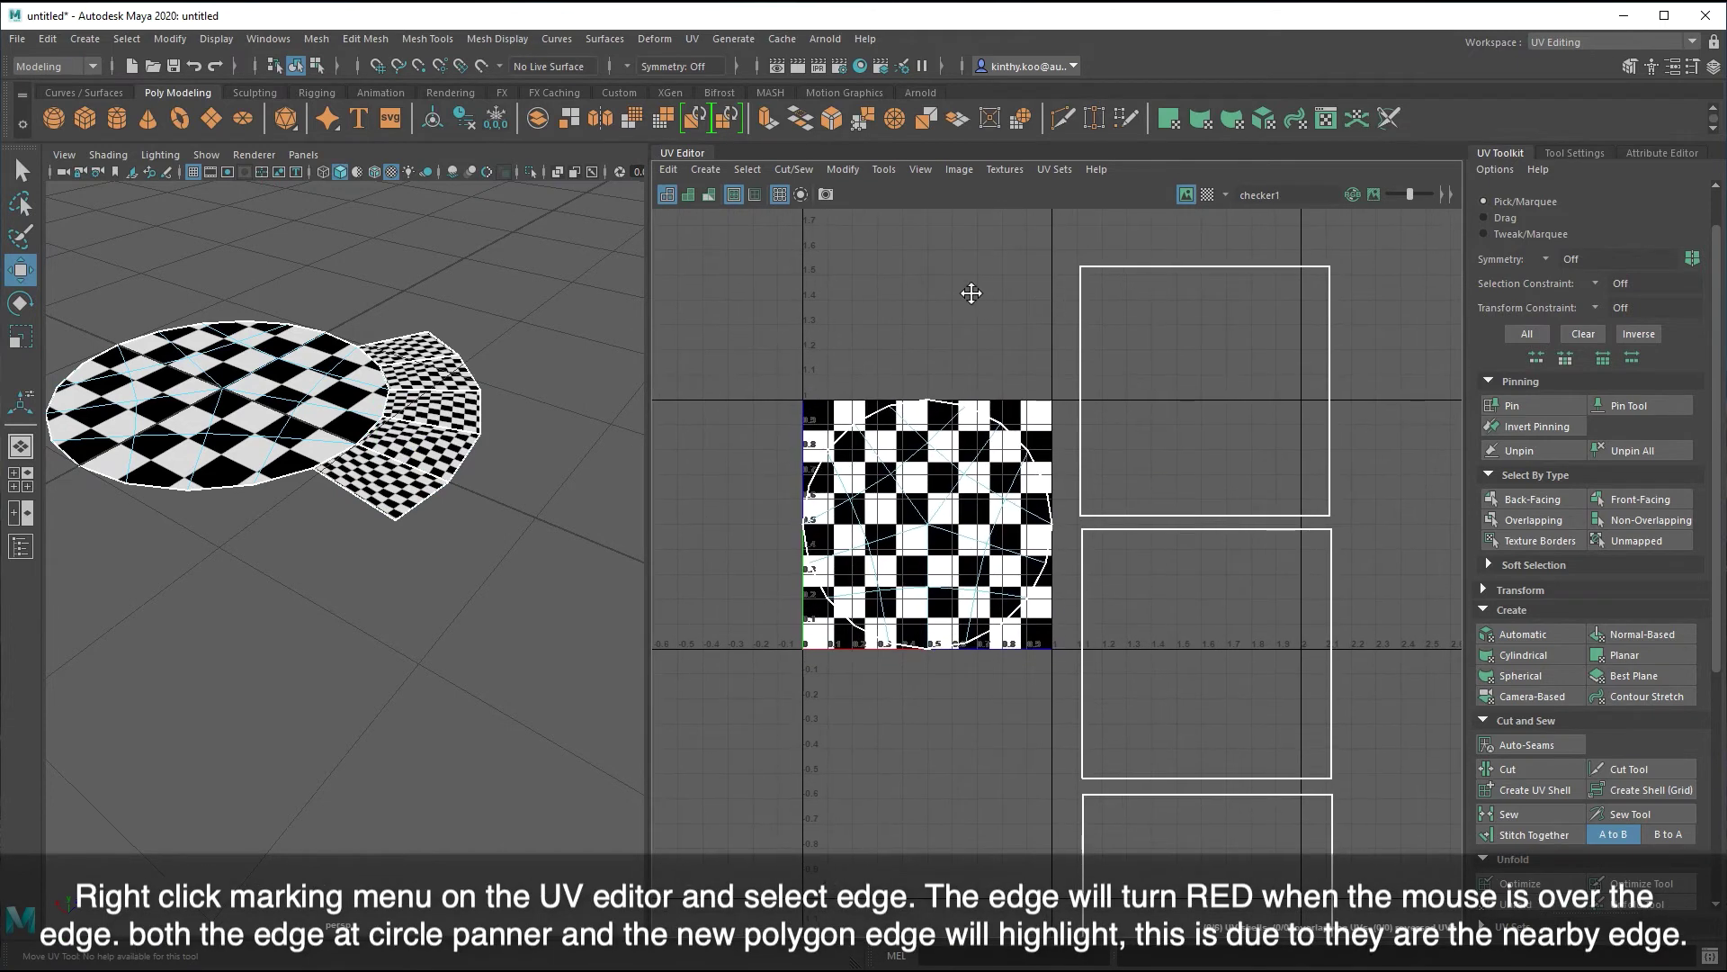
middle_click_drag(971, 292, 986, 340, "alt")
right_click_drag(986, 340, 1001, 271)
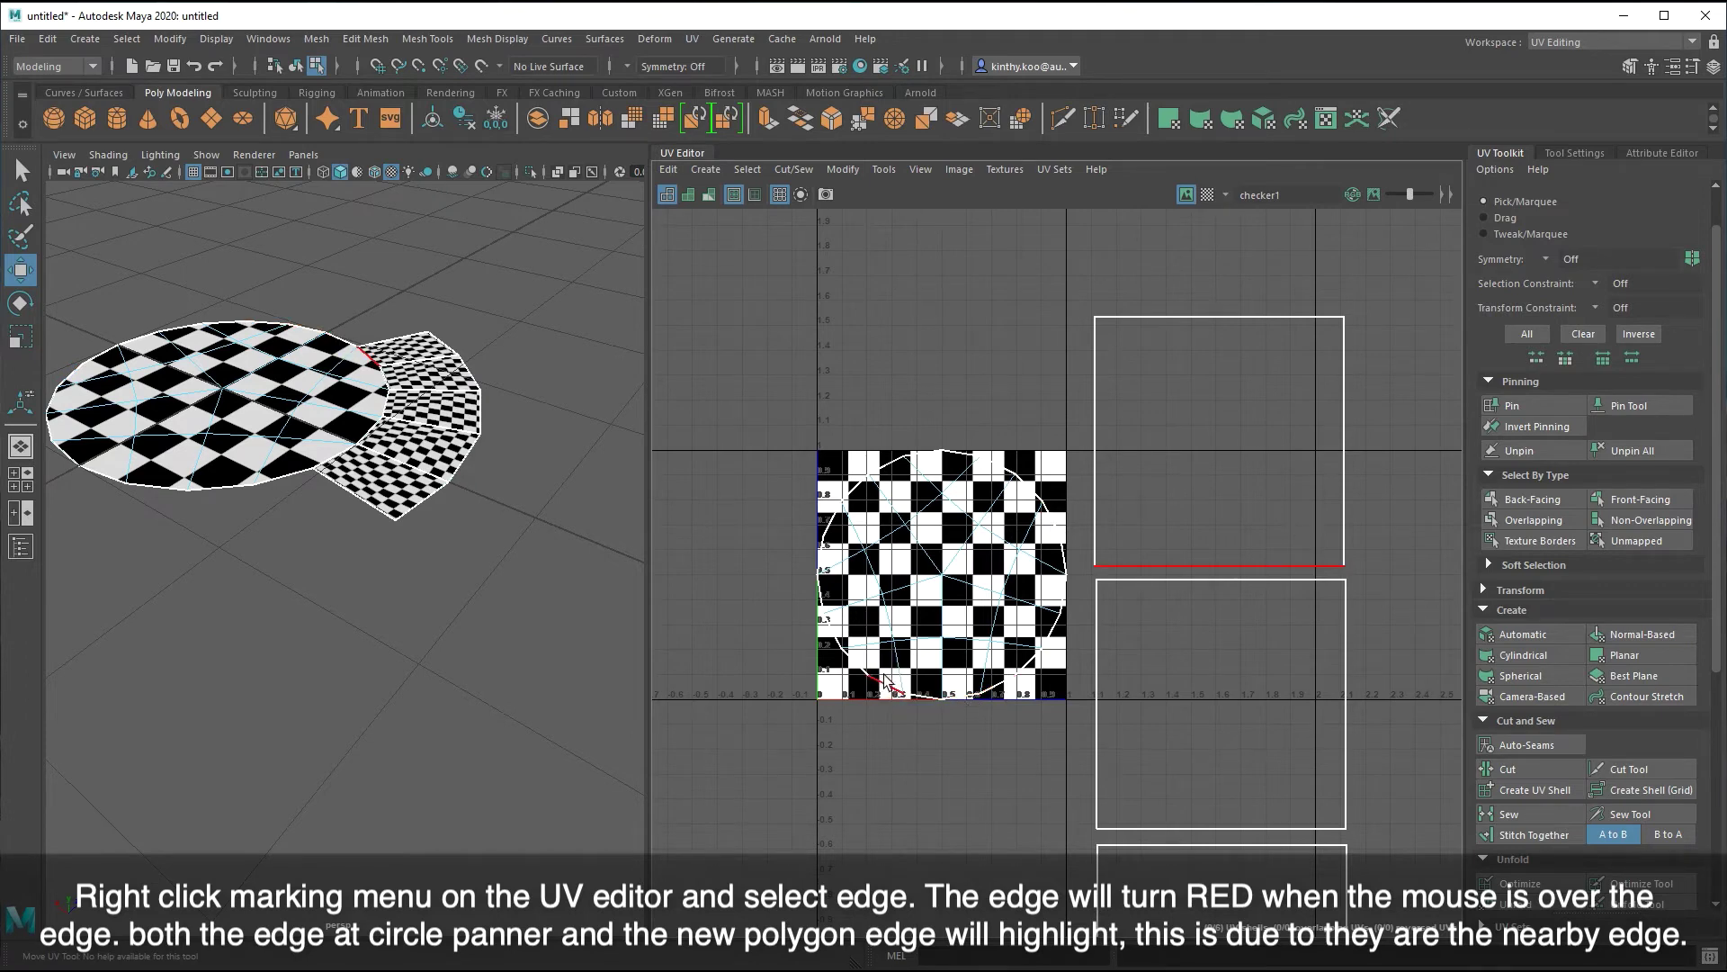
middle_click_drag(886, 681, 886, 626, "alt")
right_click(878, 564)
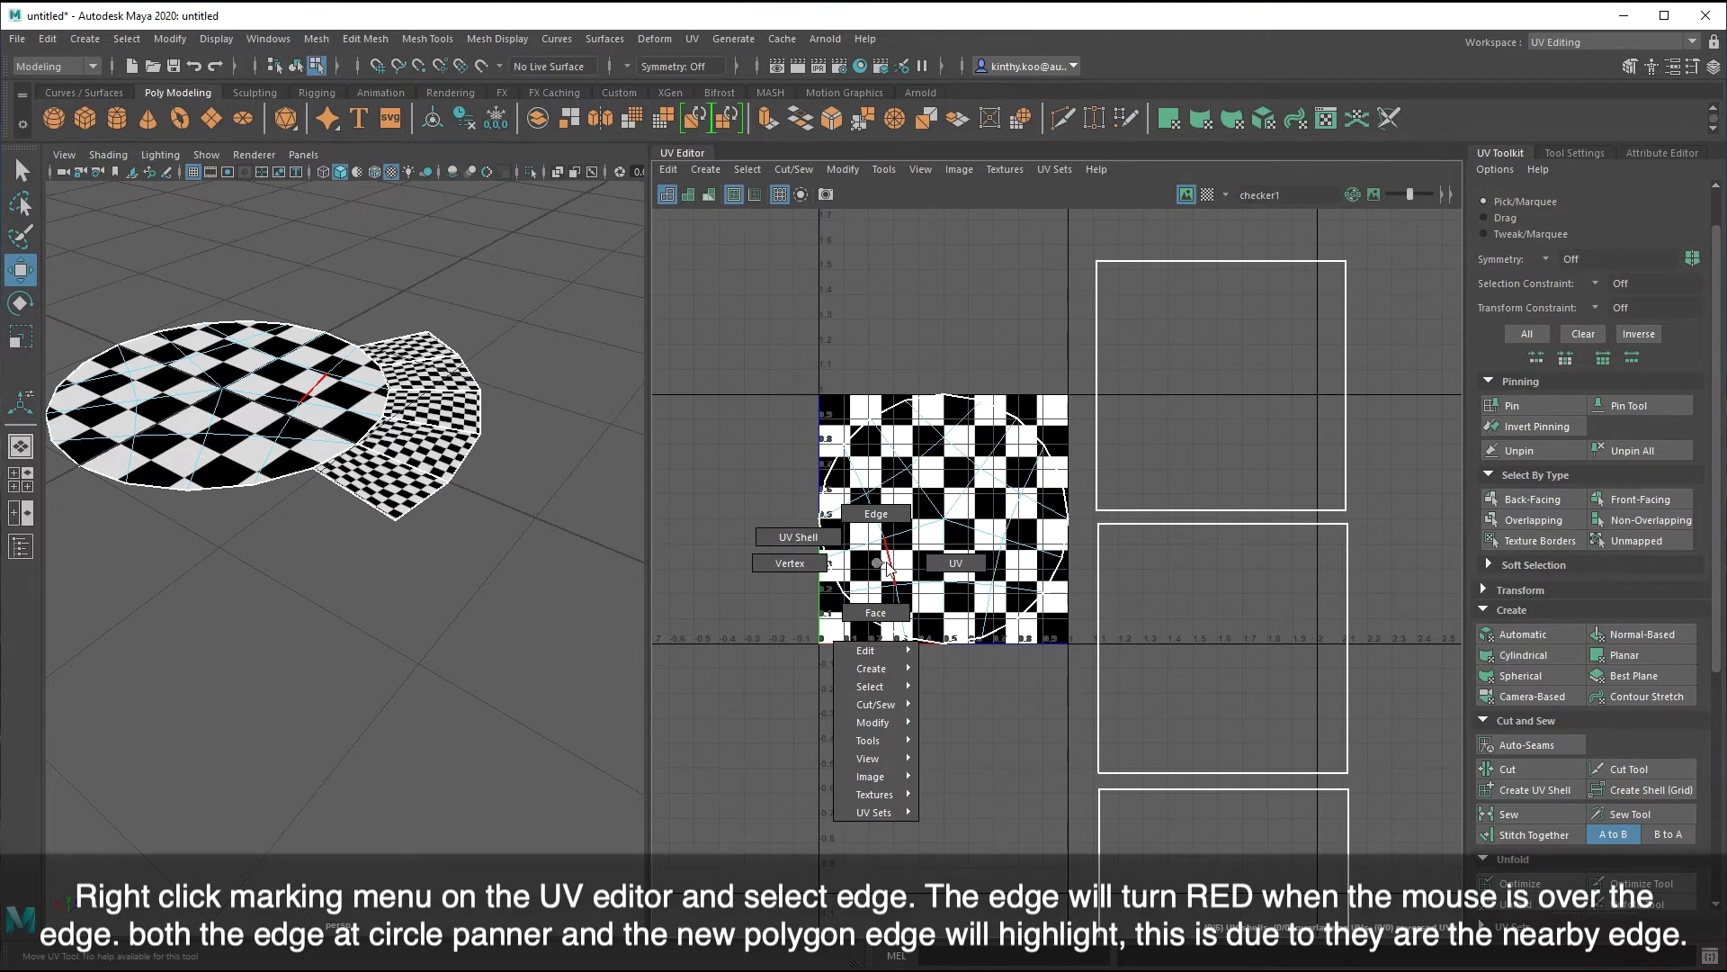
left_click(897, 612)
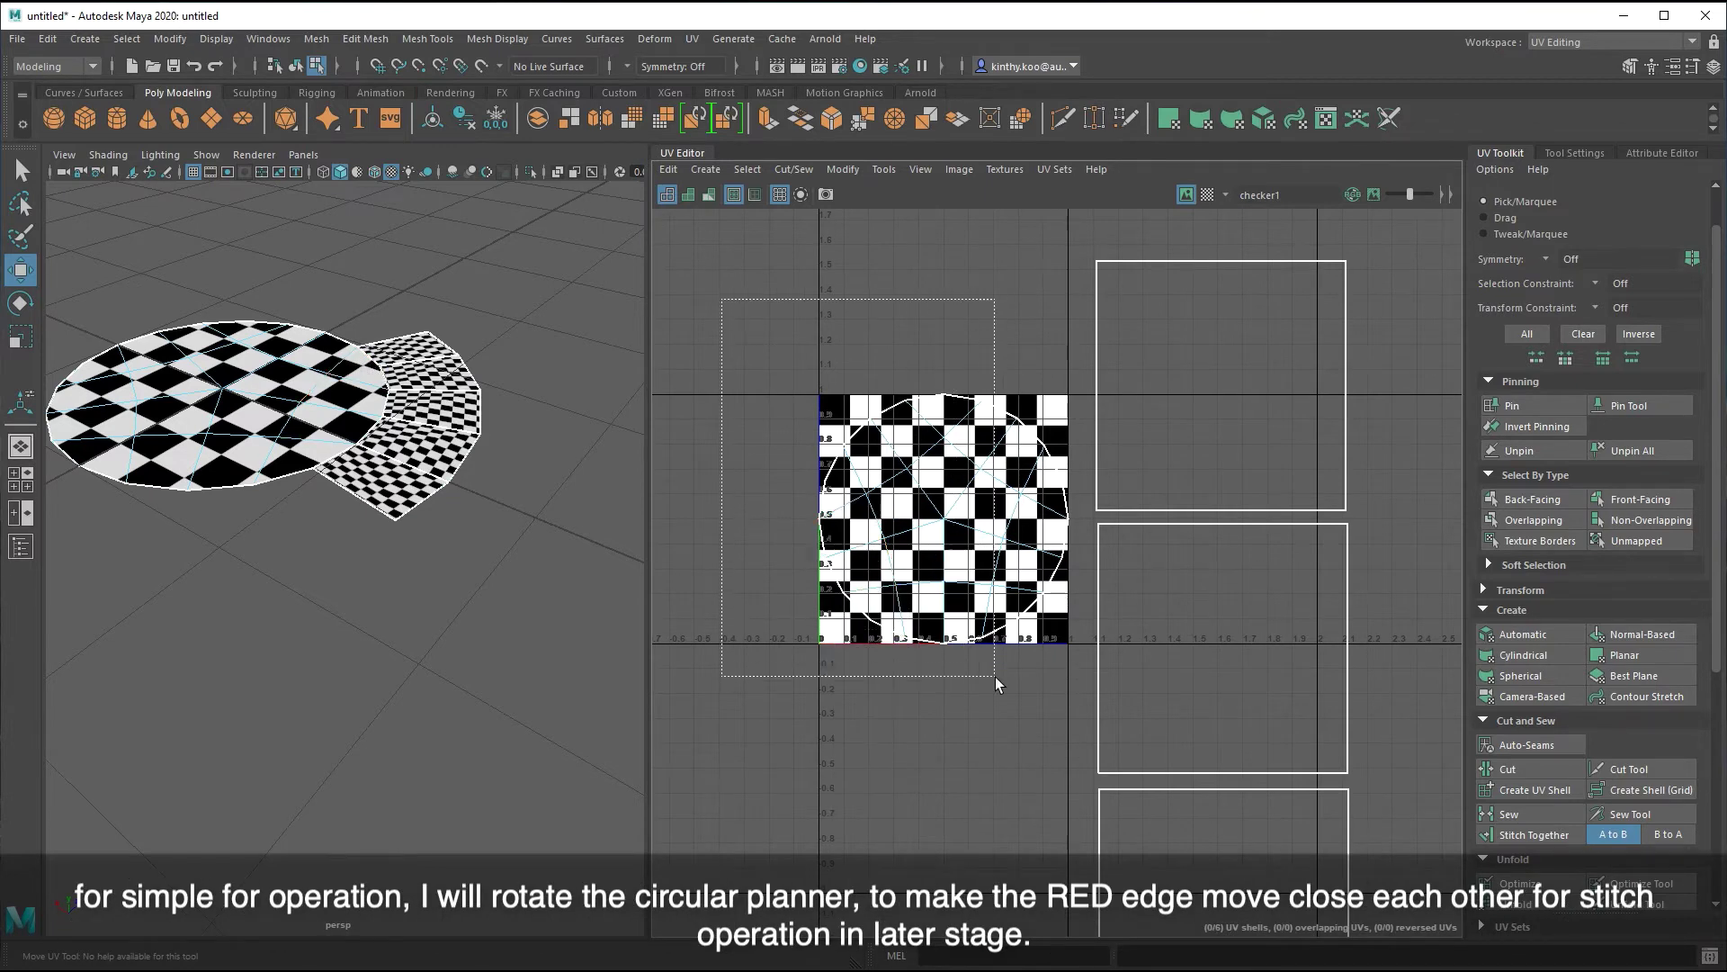
- Rotate the whole circular disc UV shell so its seam faces the column of flap squares
left_click_drag(720, 294, 1072, 738)
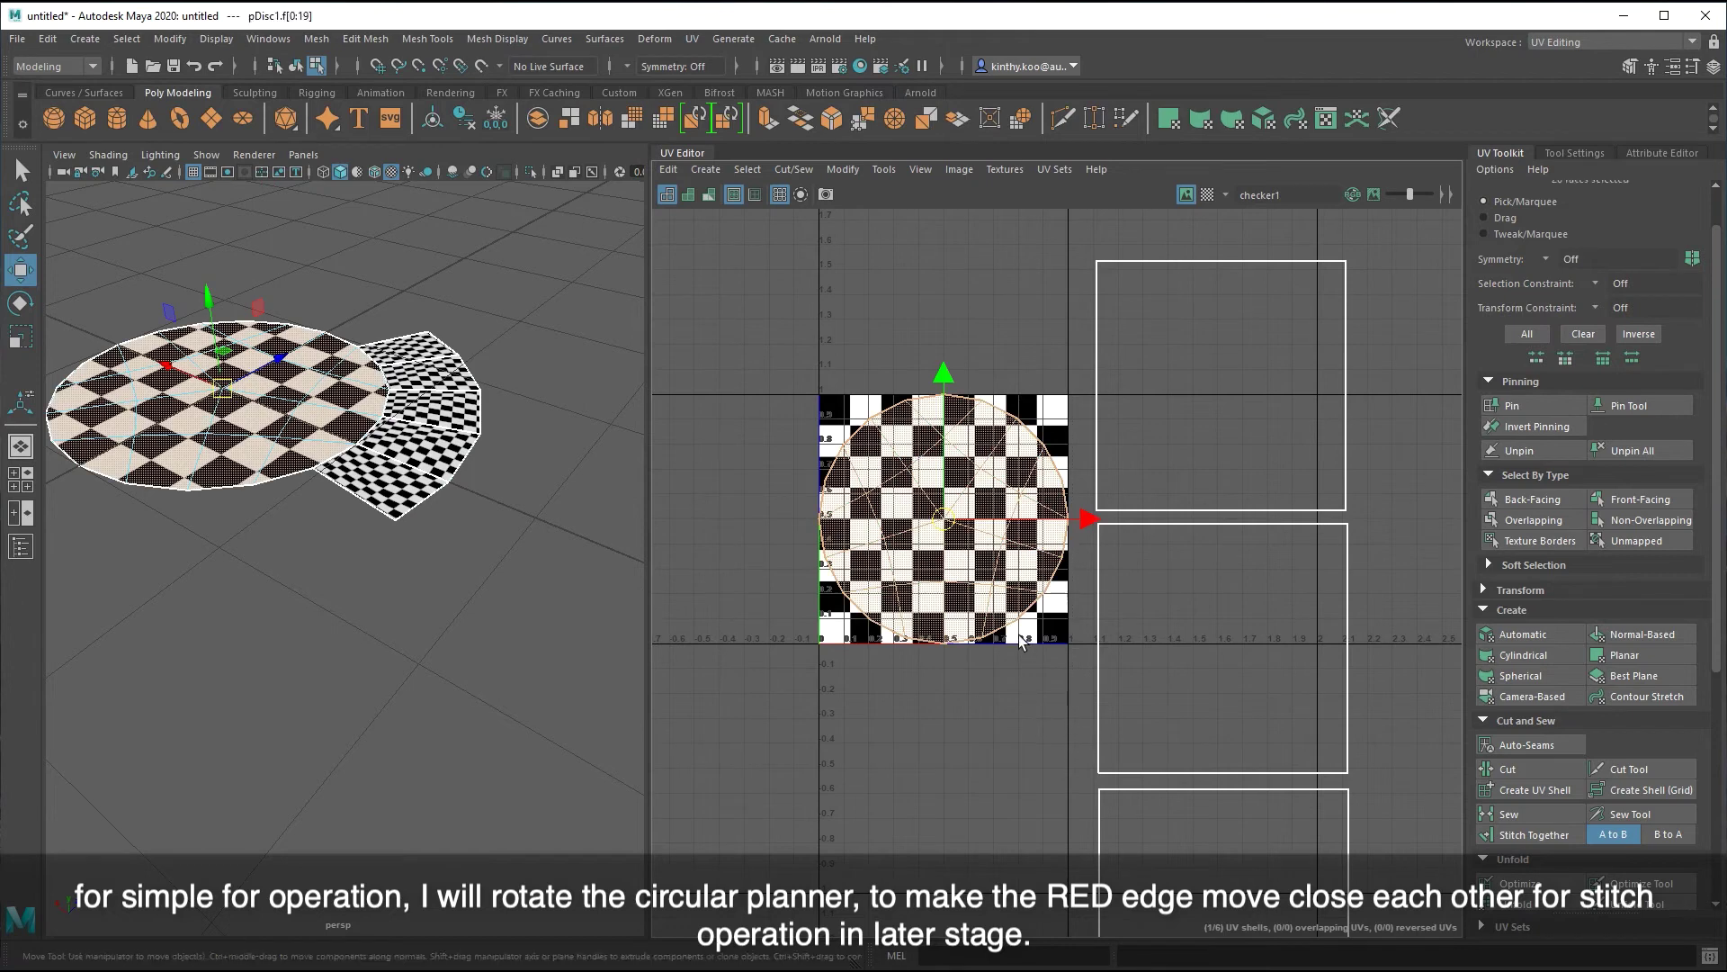
key("e")
mouse_move(988, 385)
left_mouse_down()
mouse_move(746, 417)
mouse_move(725, 520)
left_mouse_up()
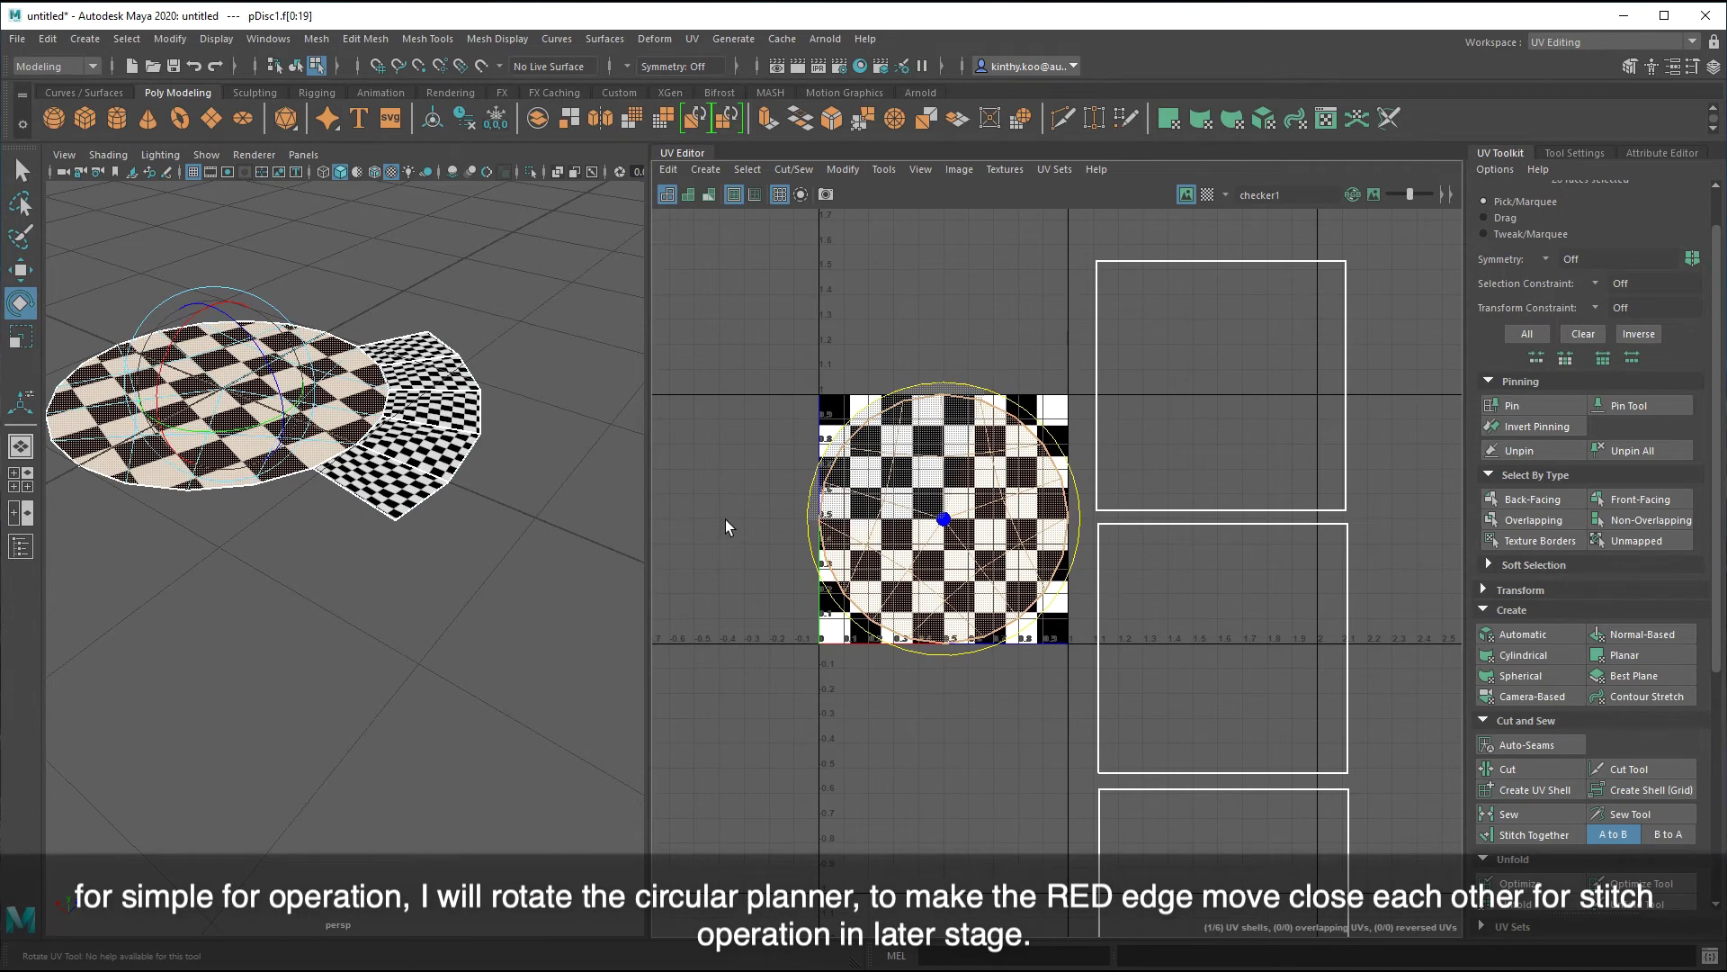
left_click(702, 524)
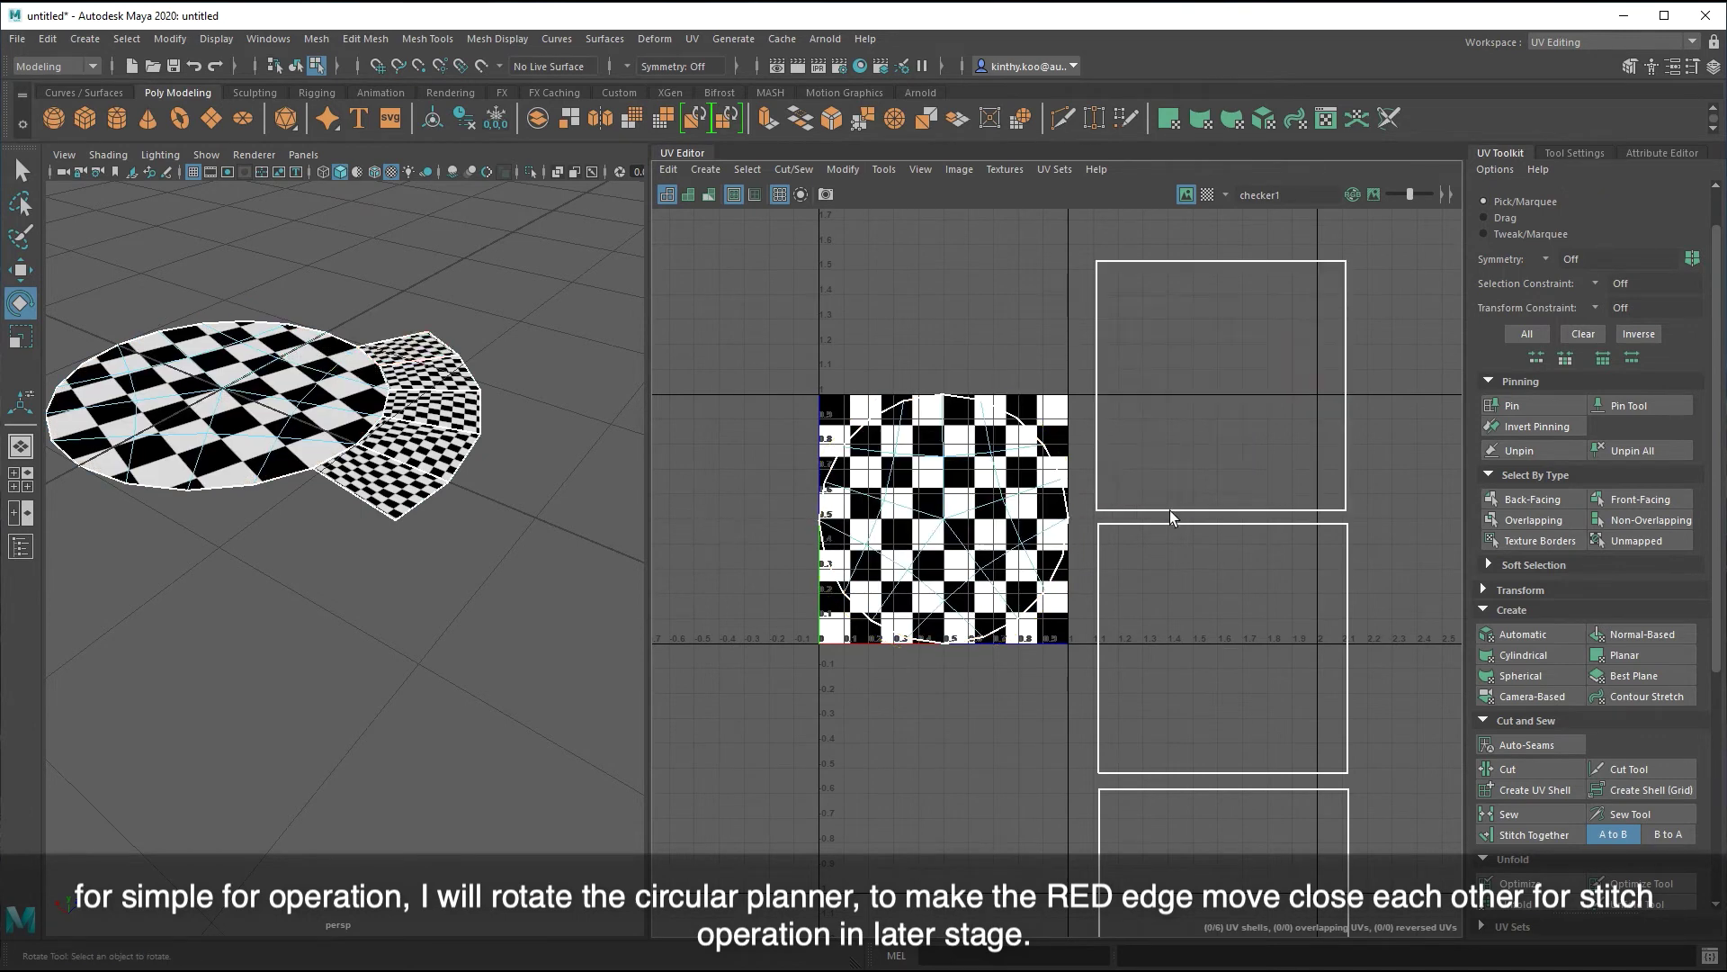
right_click_drag(1179, 487, 1180, 456)
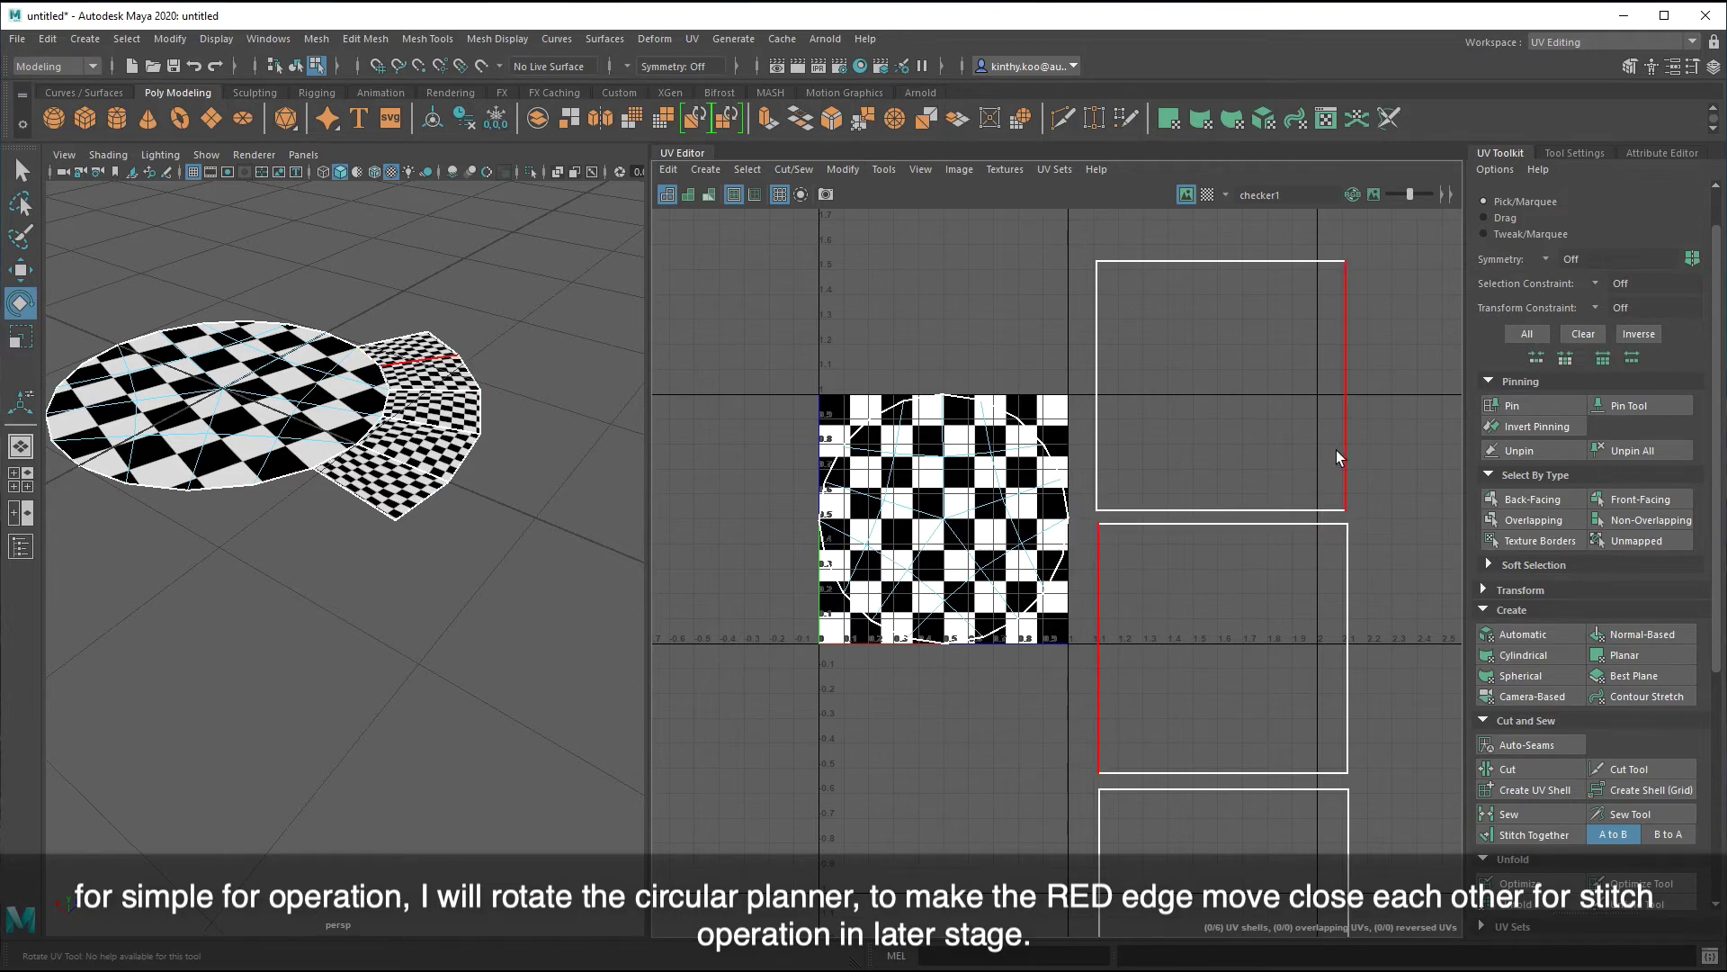
right_click_drag(1283, 362, 1272, 387)
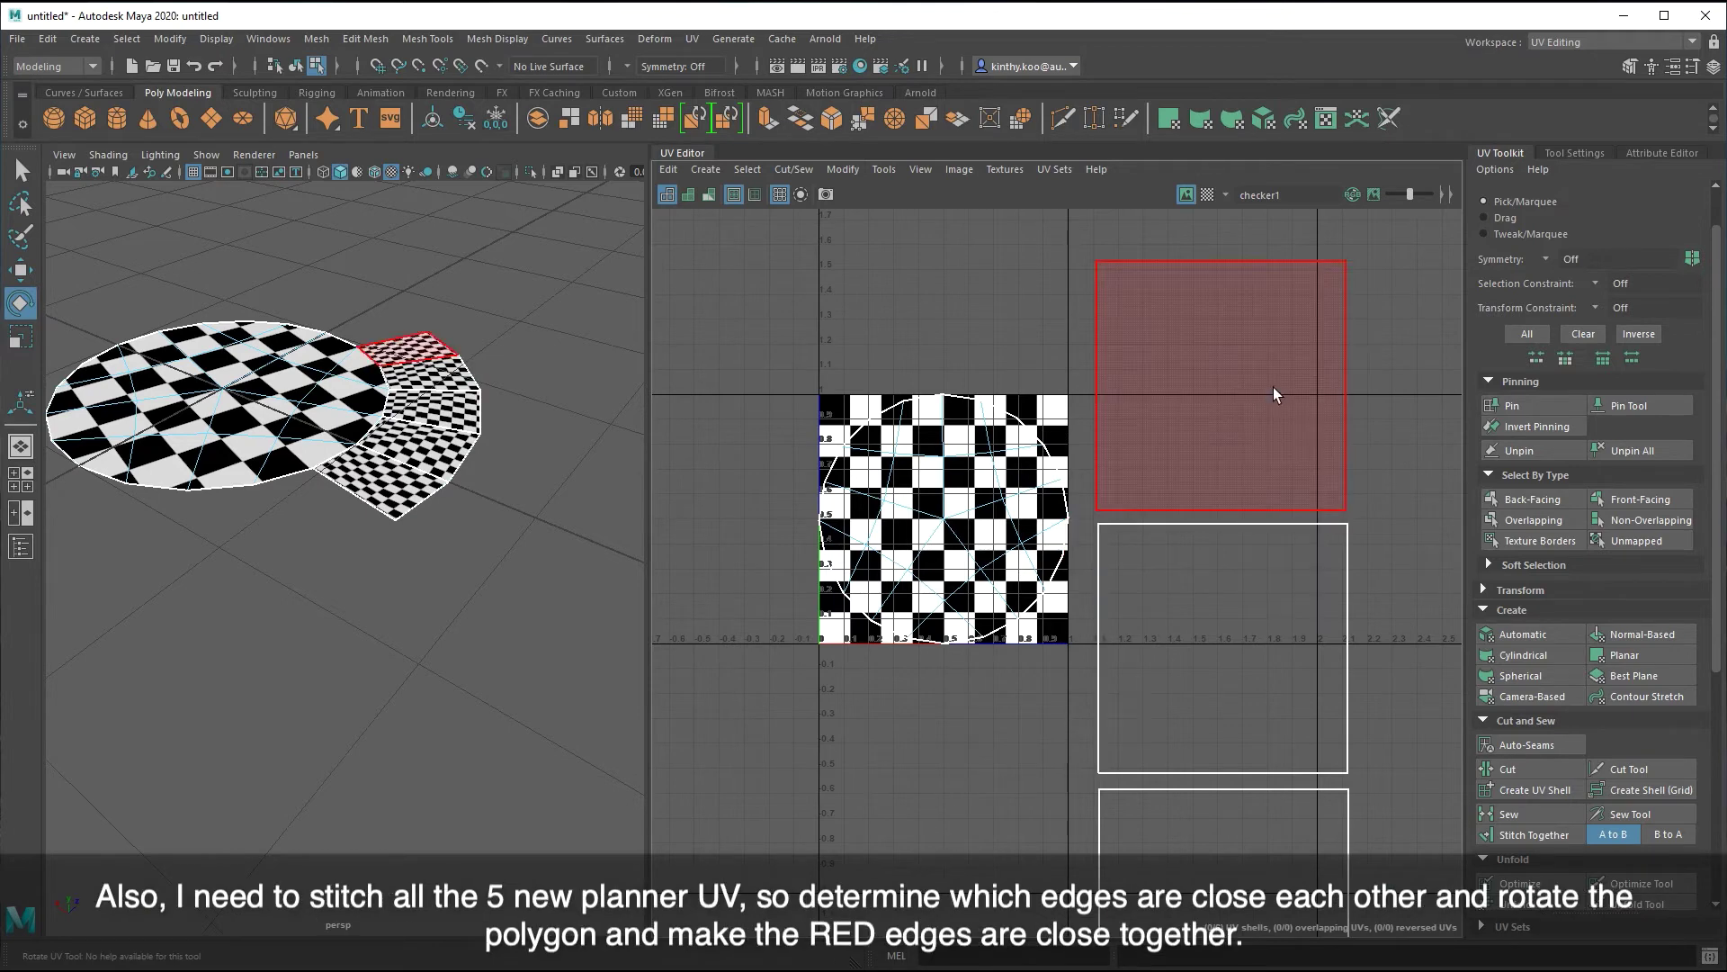
- Rotate the top and middle square UV shells so their shared seam edges line up
left_click(1272, 387)
mouse_move(1270, 360)
left_mouse_down()
mouse_move(1335, 315)
mouse_move(1330, 491)
left_mouse_up()
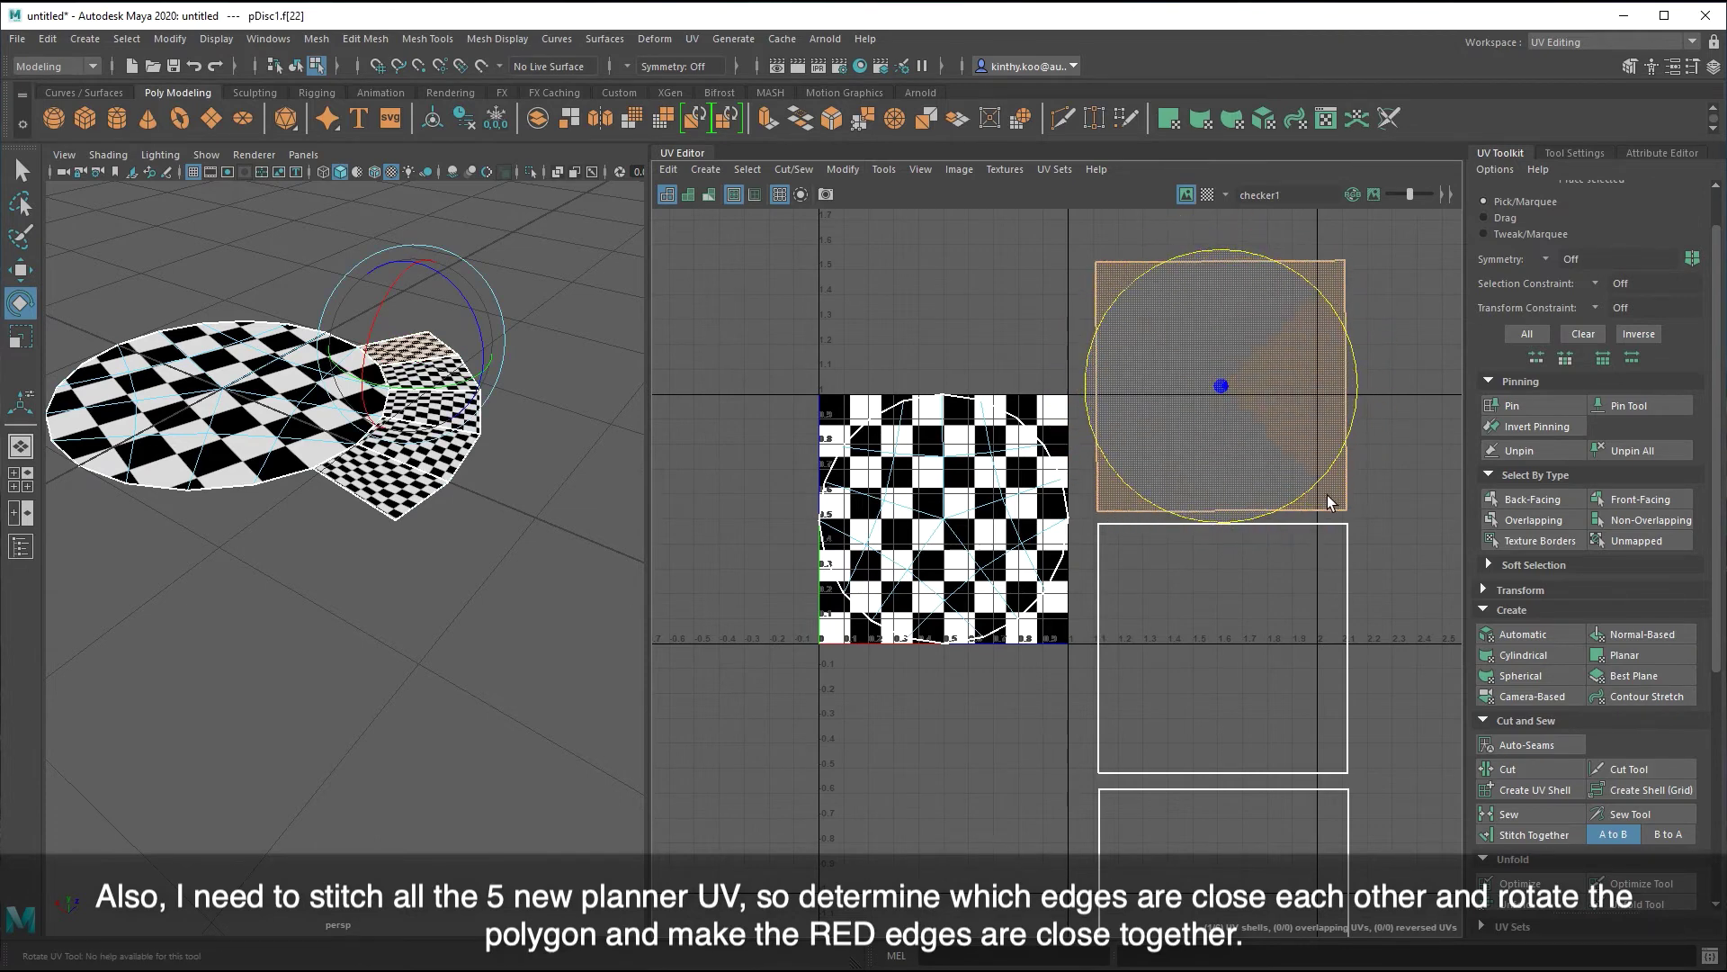
left_click(1343, 493)
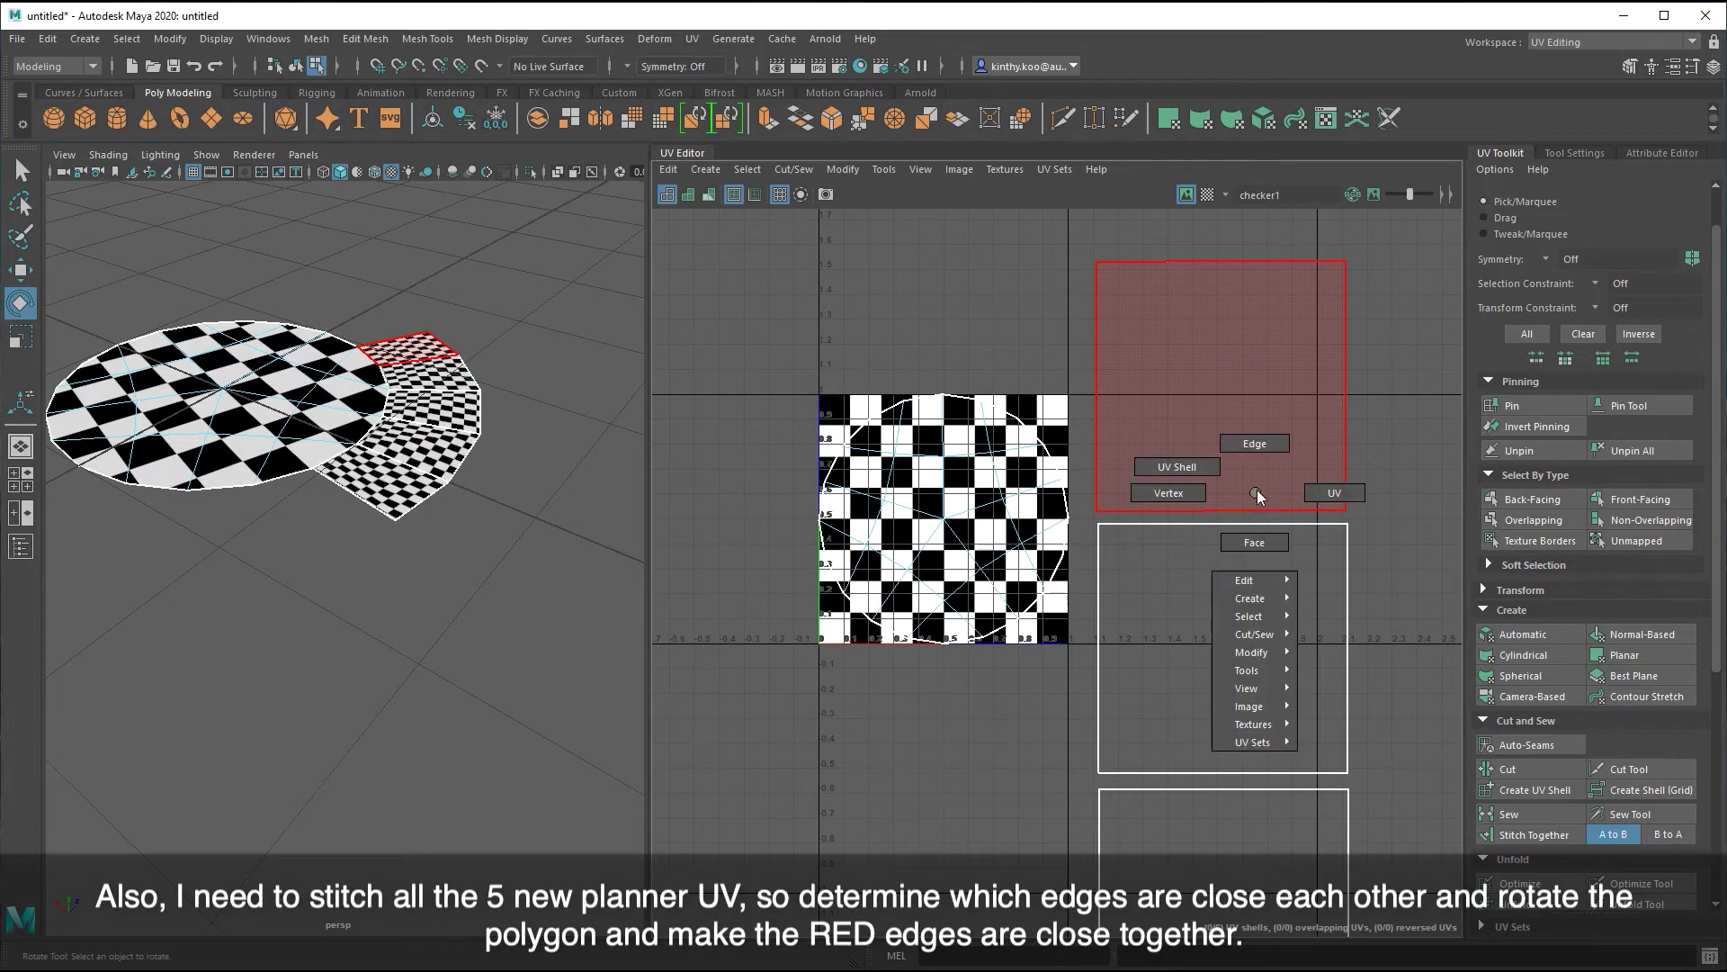
right_click_drag(1246, 507, 1260, 414)
left_click(1197, 501)
left_click(1198, 524)
right_click(1201, 576)
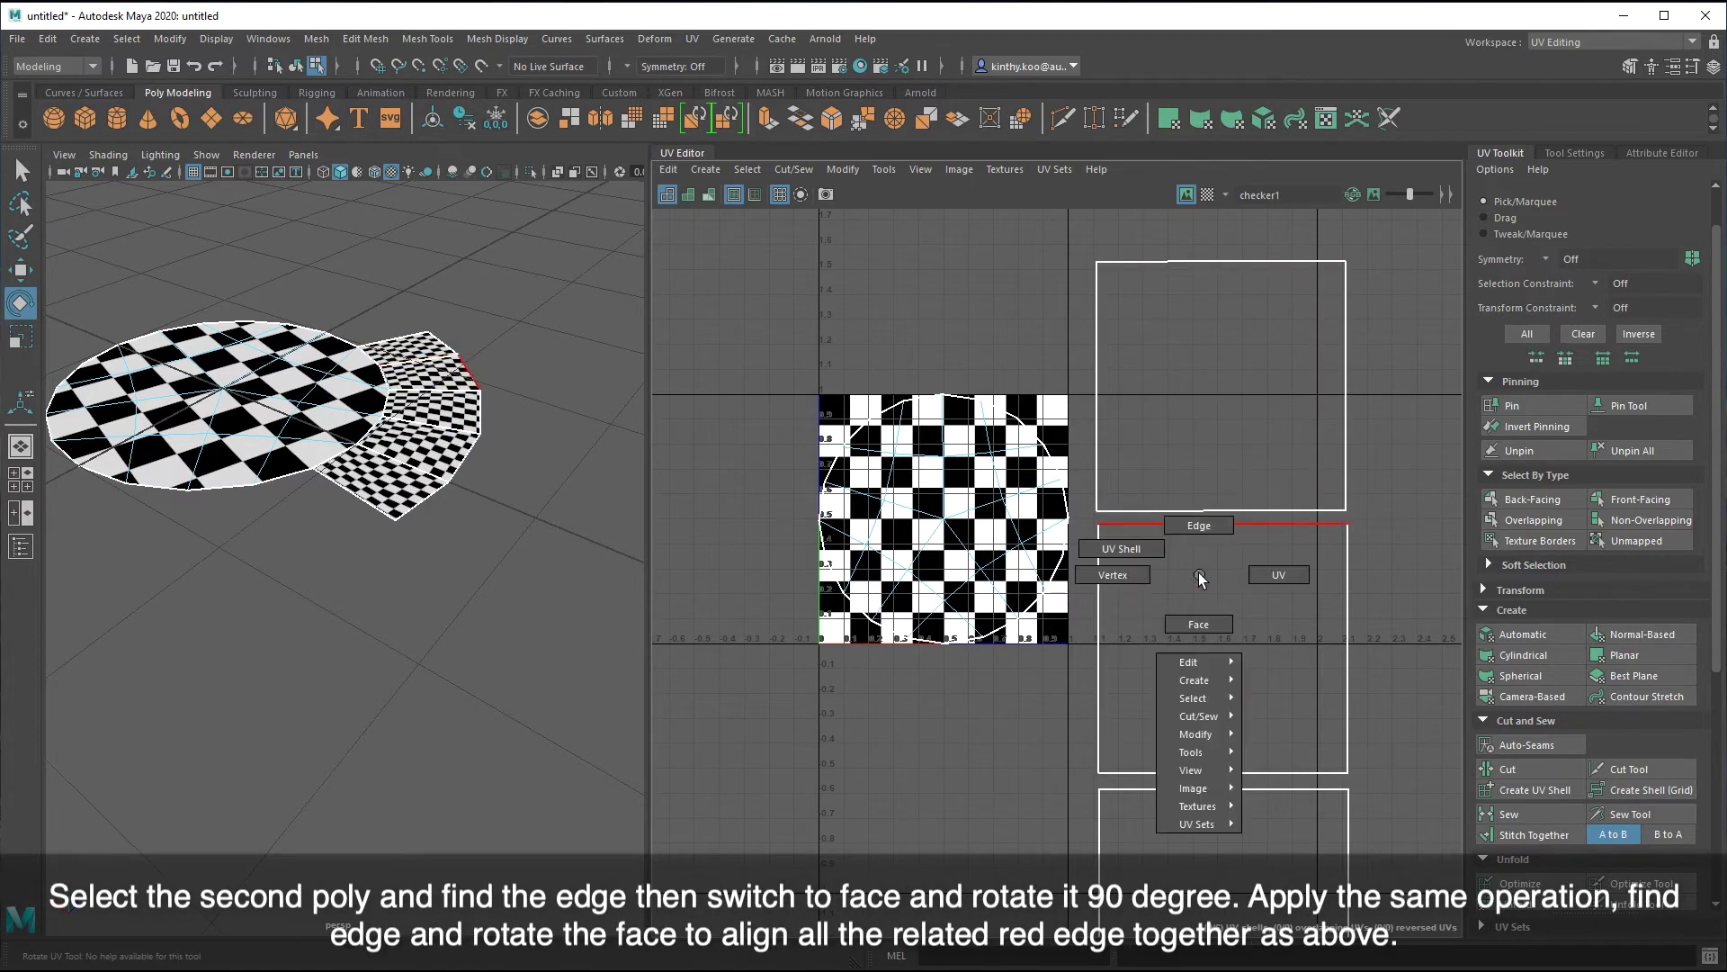
left_click(1200, 623)
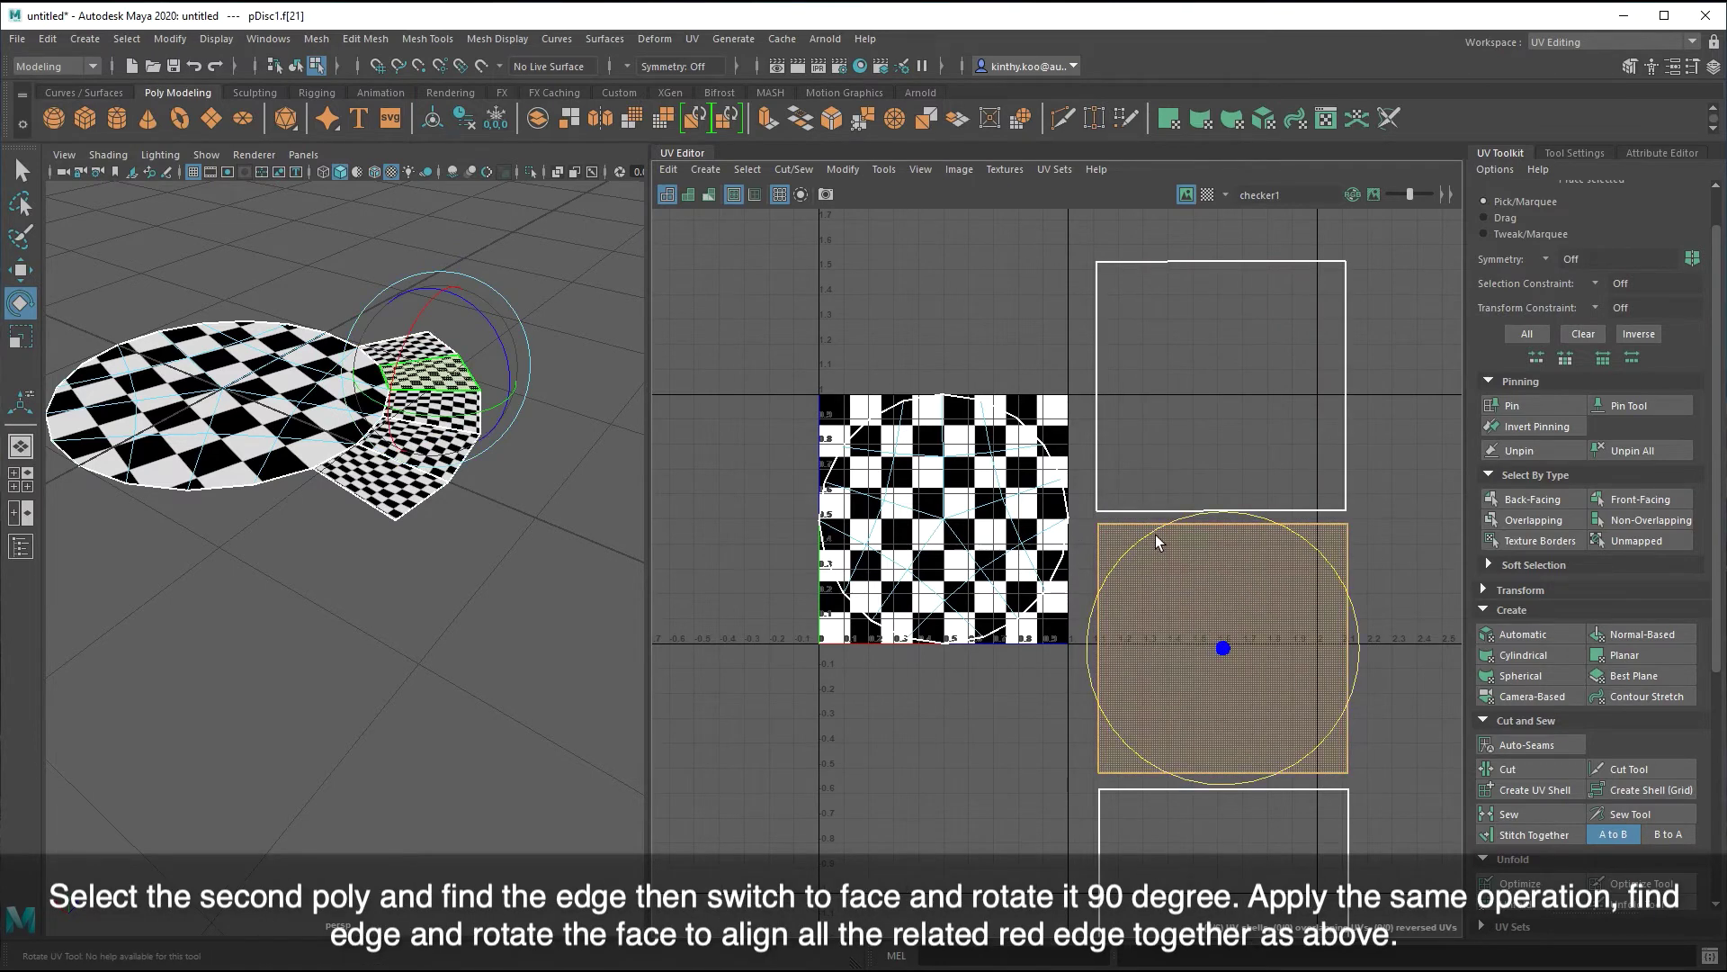
mouse_move(1156, 529)
left_mouse_down()
mouse_move(1320, 522)
mouse_move(1384, 547)
left_mouse_up()
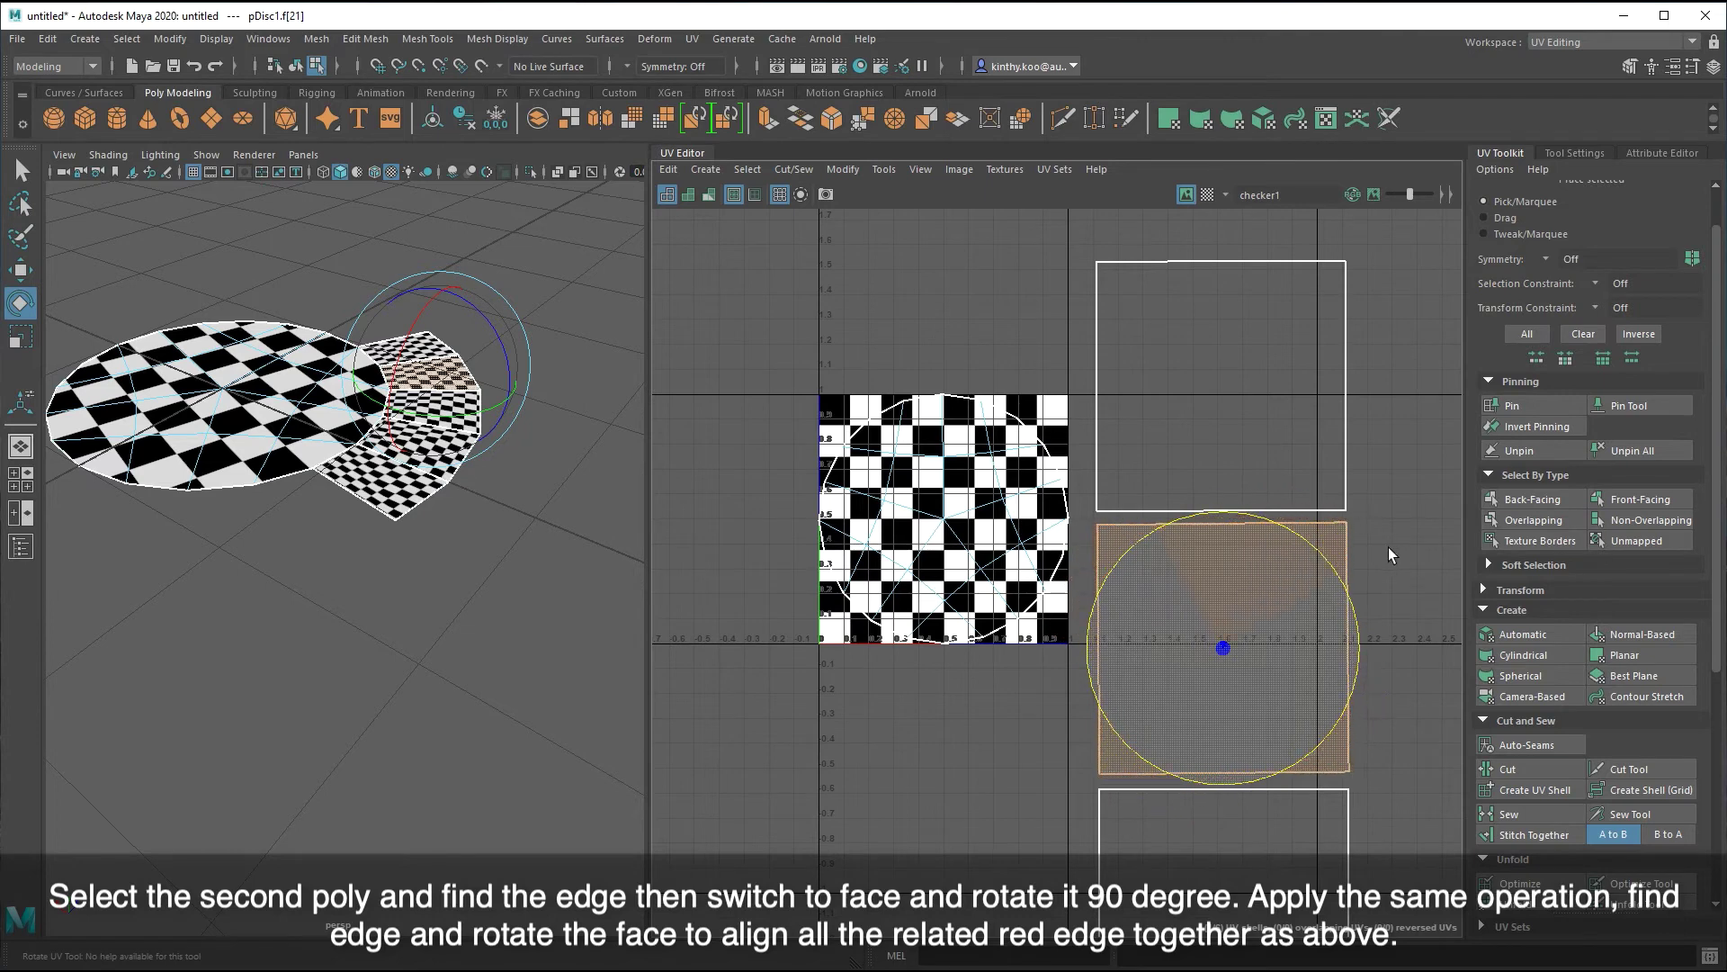
left_click(1386, 517)
- Rotate the next lower square shell to match its top edge to the middle square
left_click(1282, 494)
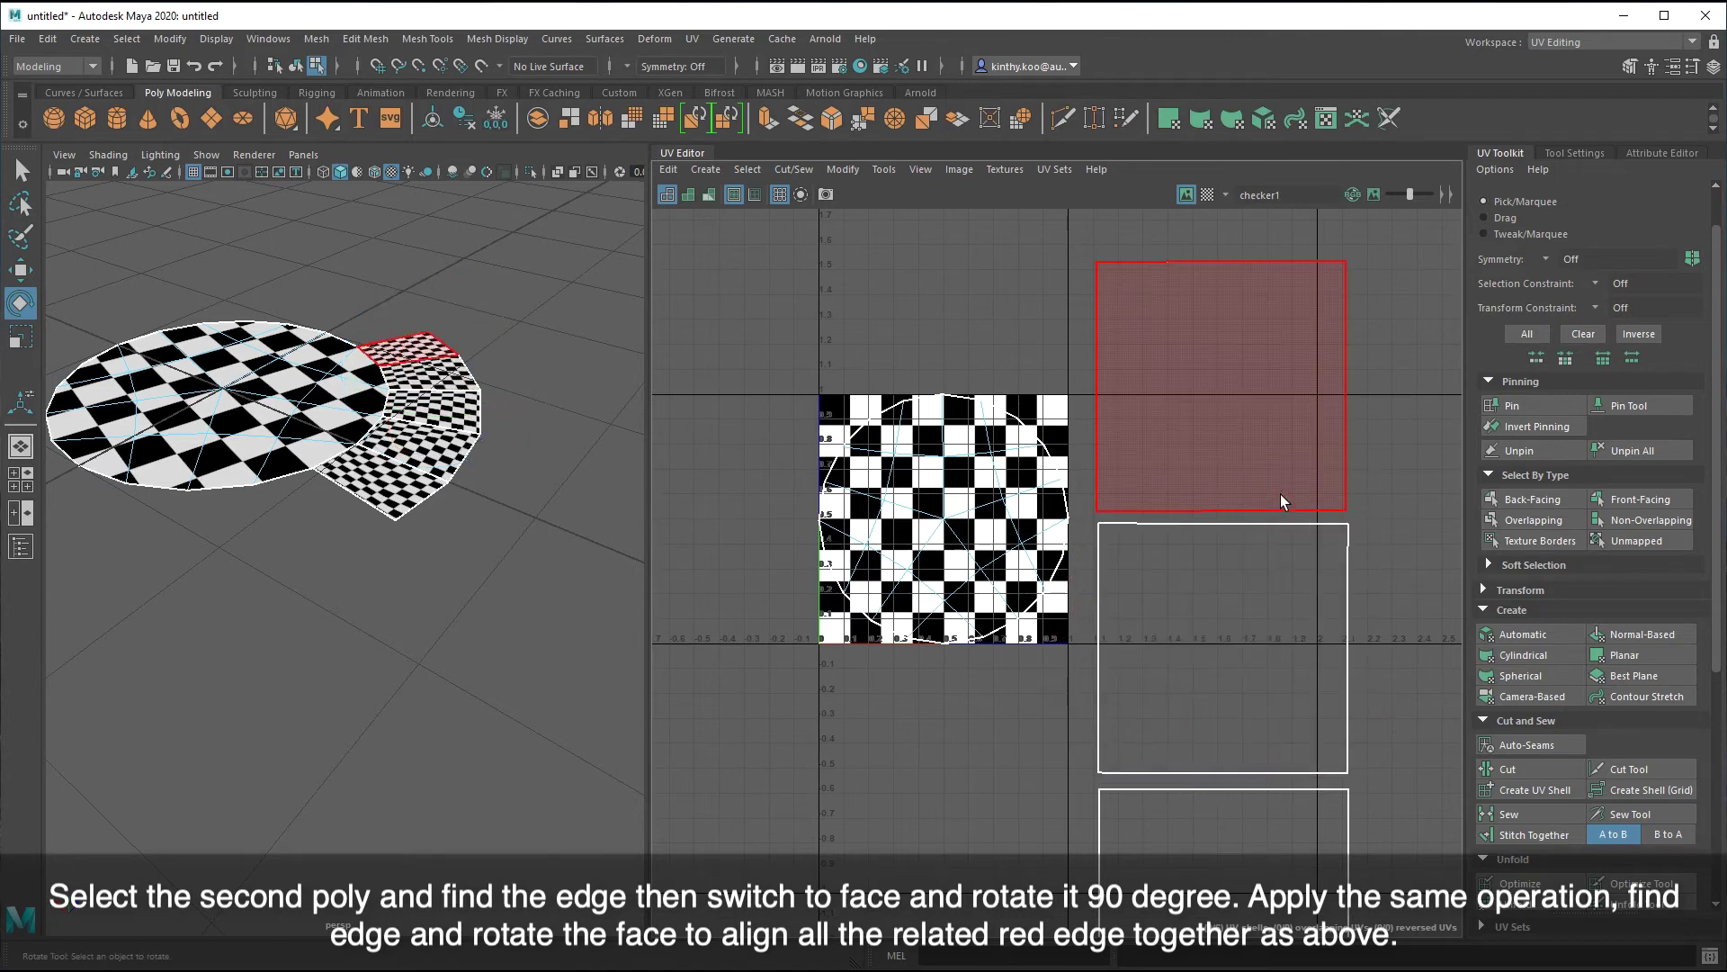
right_click_drag(1279, 498, 1286, 428)
left_click(1270, 500)
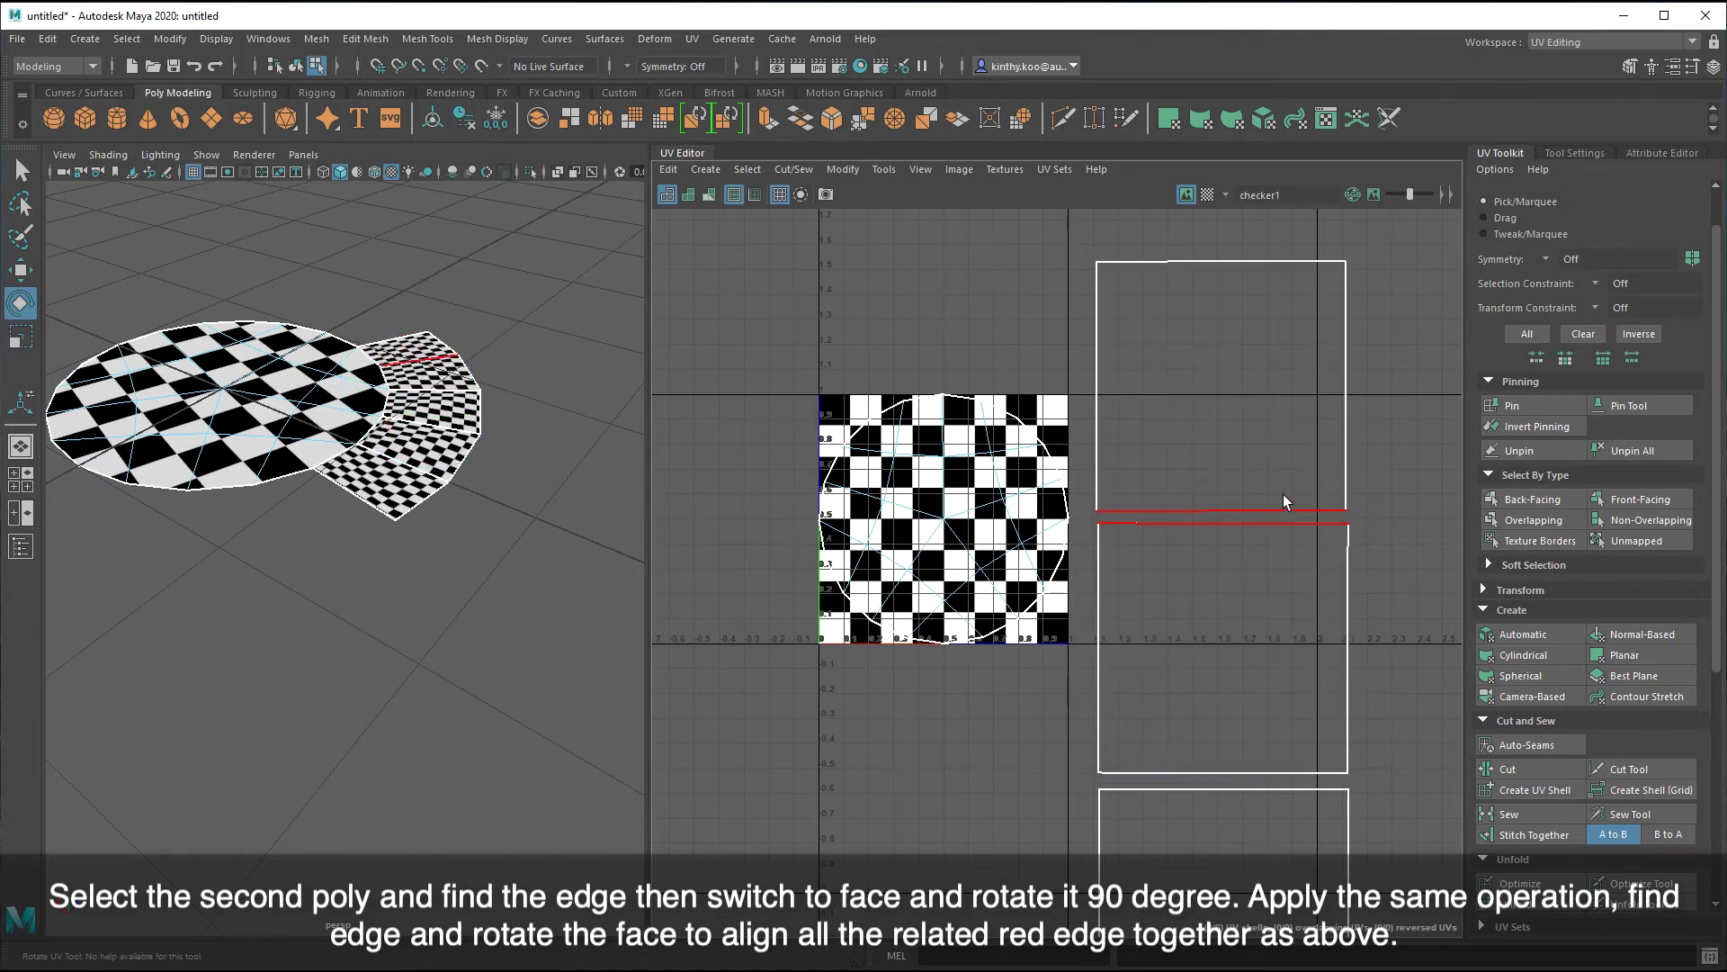
left_click(1240, 772)
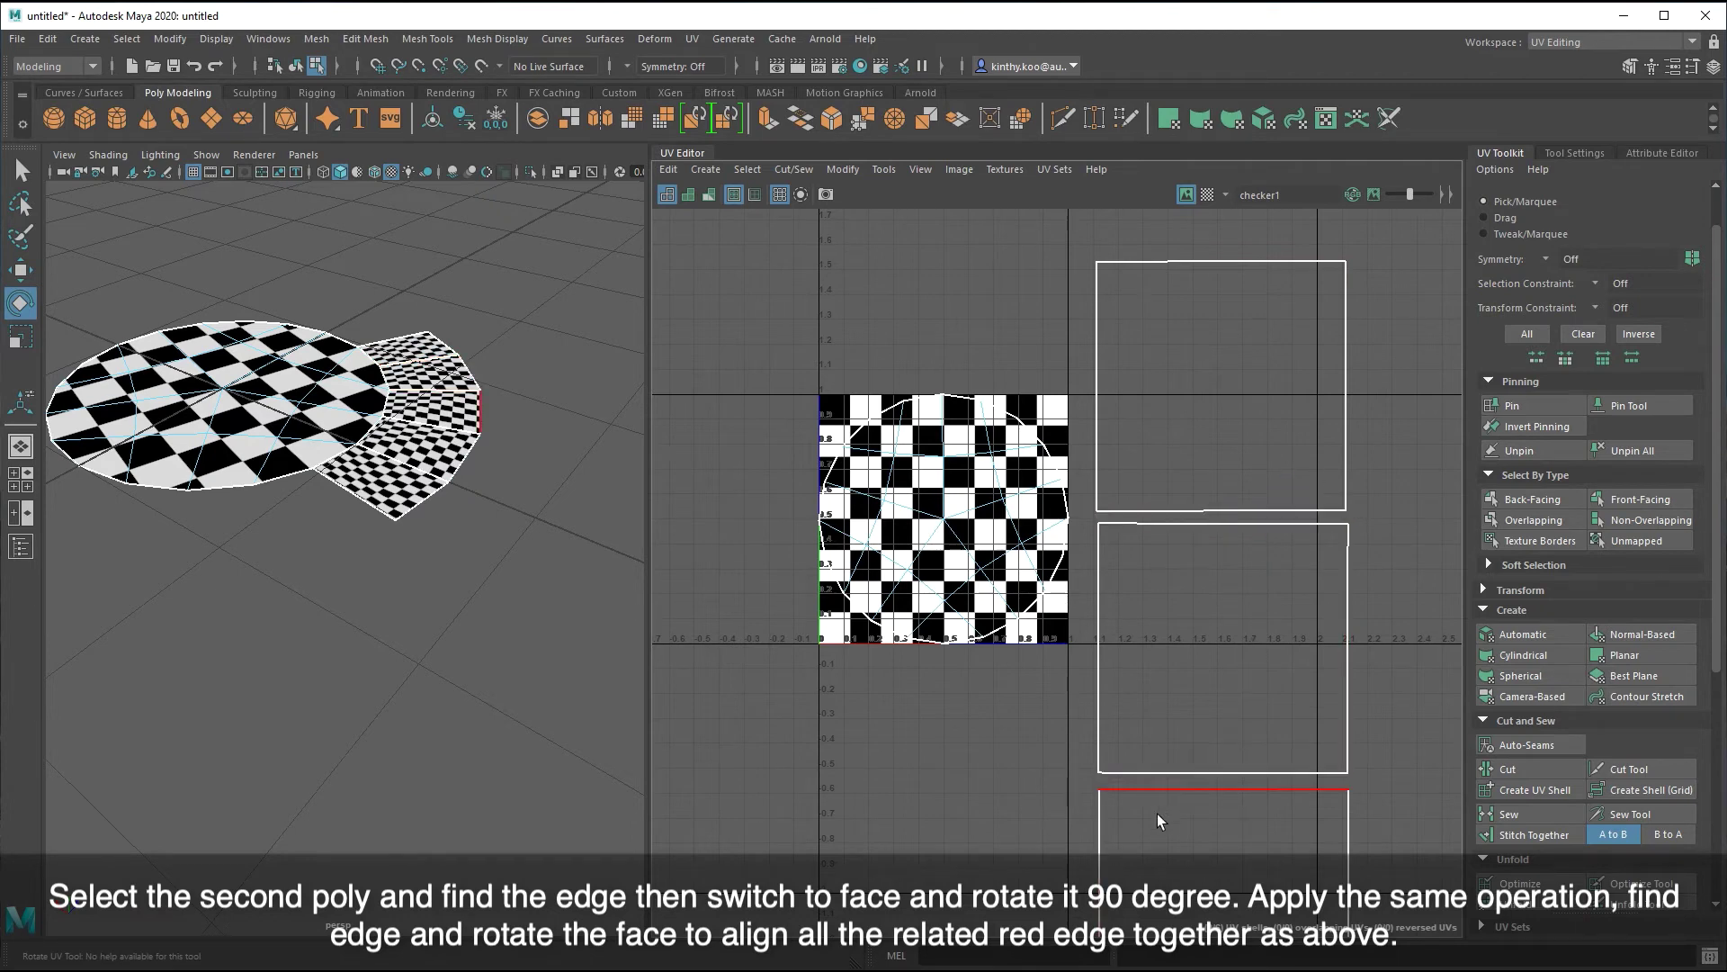
left_click(1164, 788)
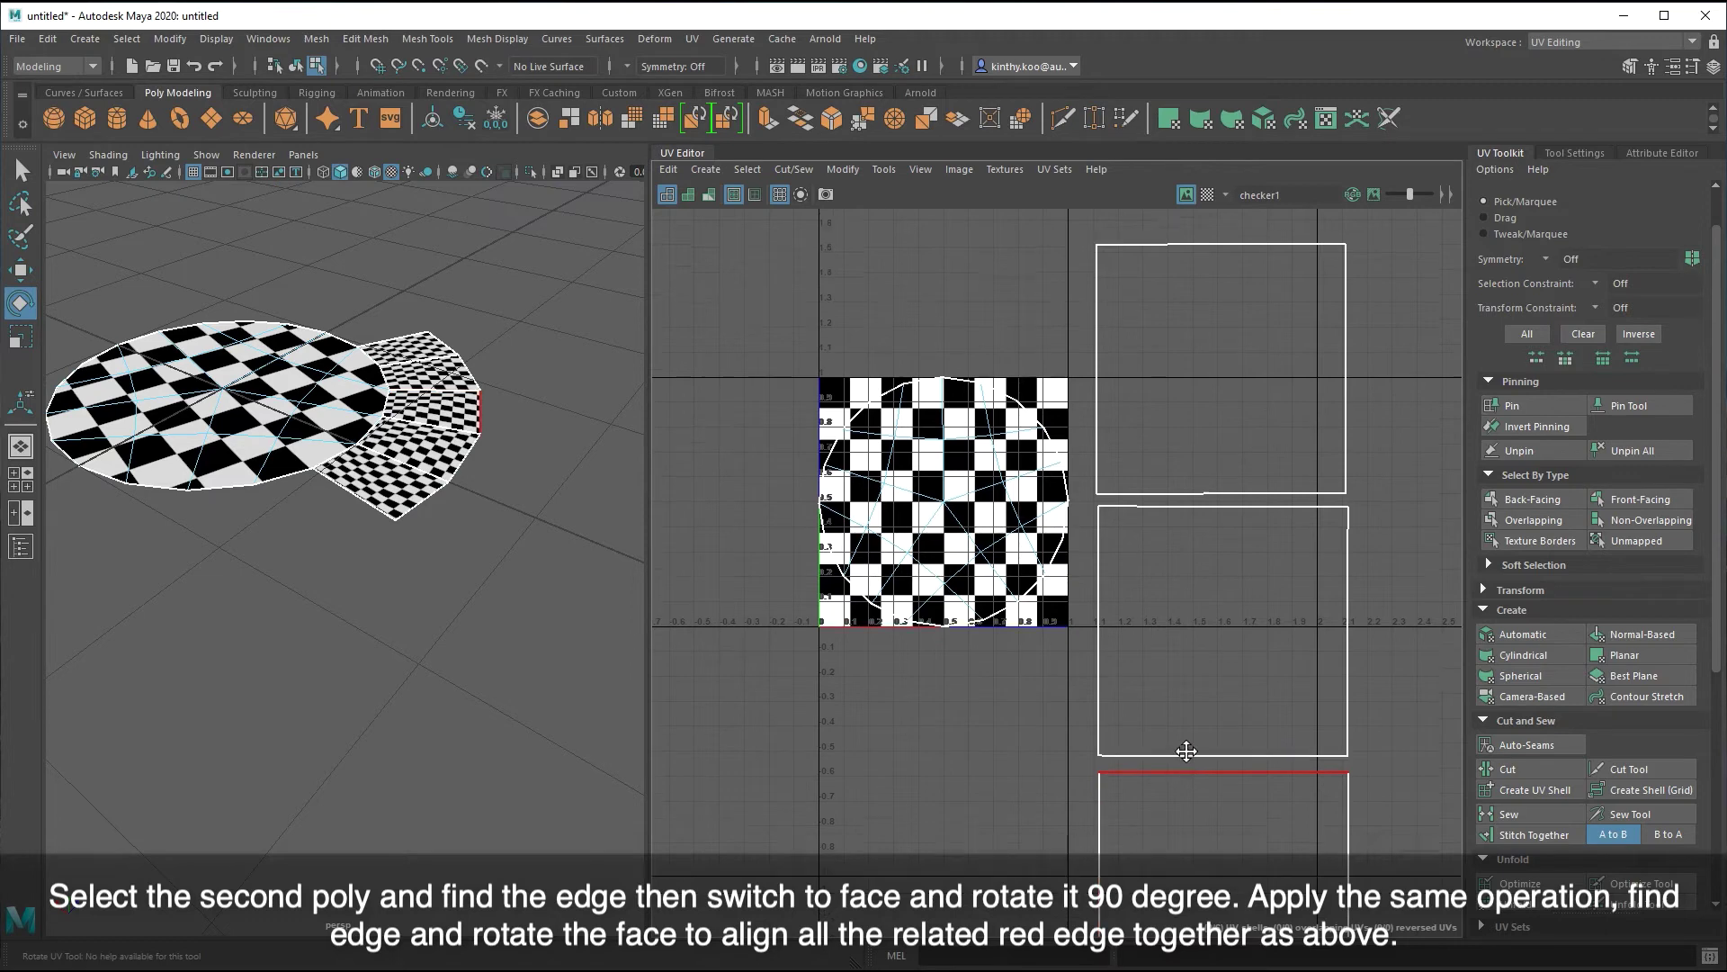
middle_click_drag(1164, 788, 1148, 684, "alt")
right_click(1152, 689)
left_click(1151, 733)
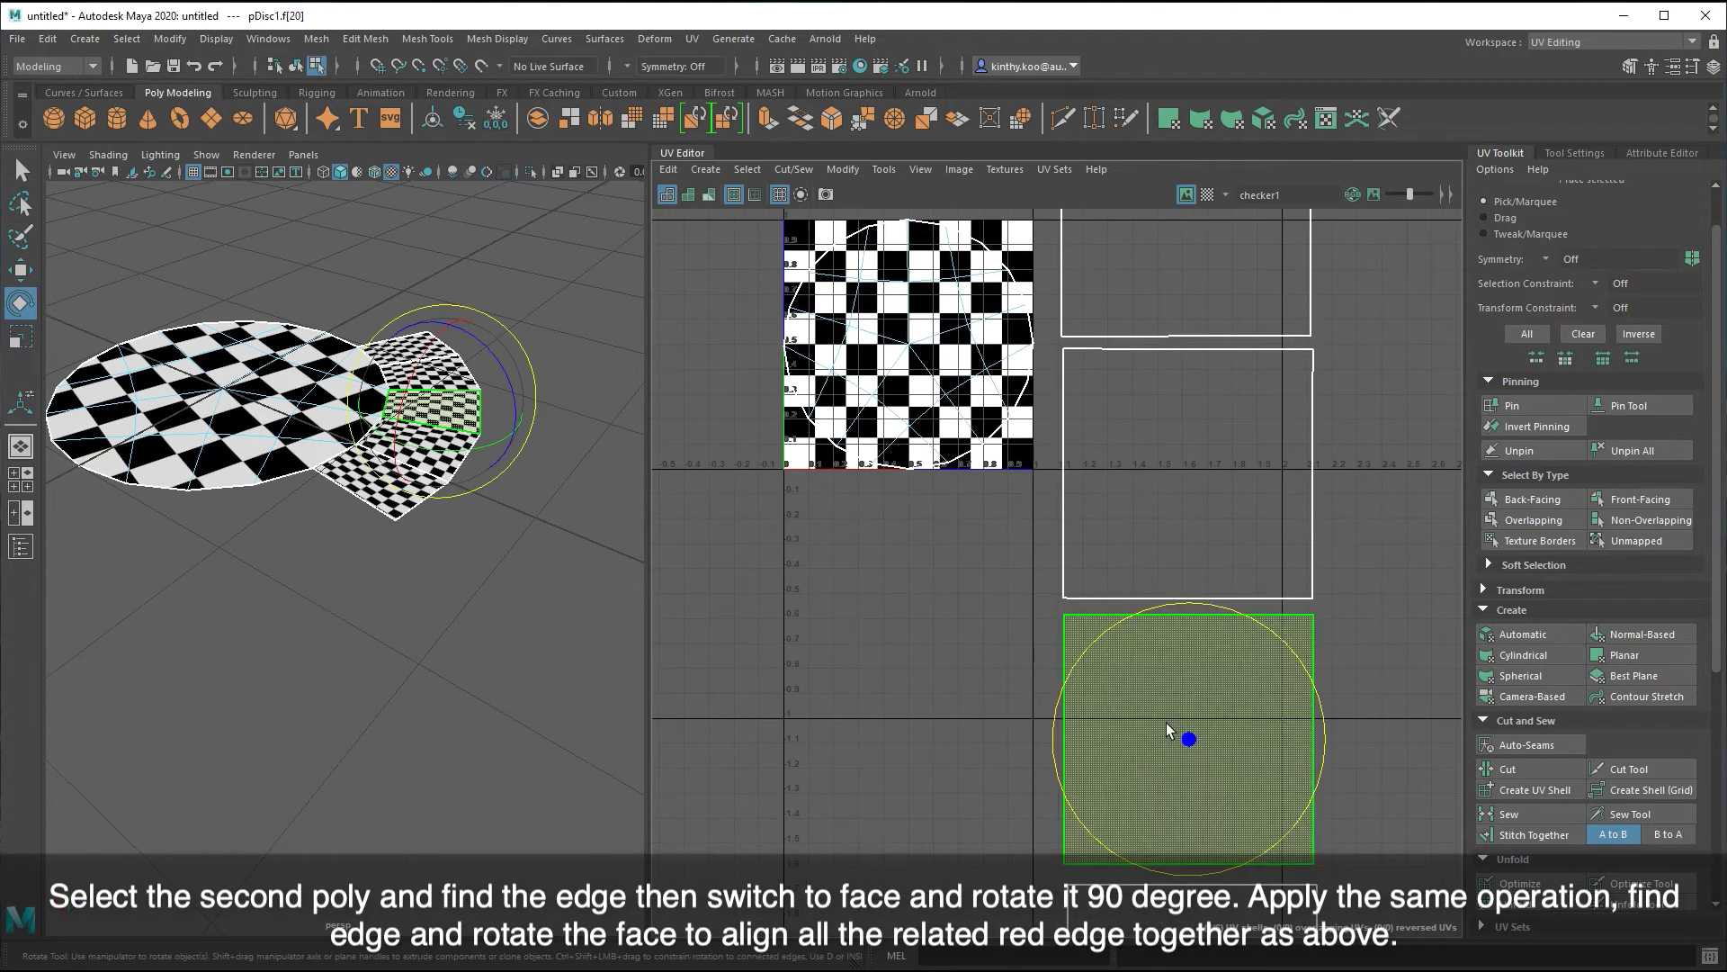
left_click_drag(1144, 614, 1385, 666)
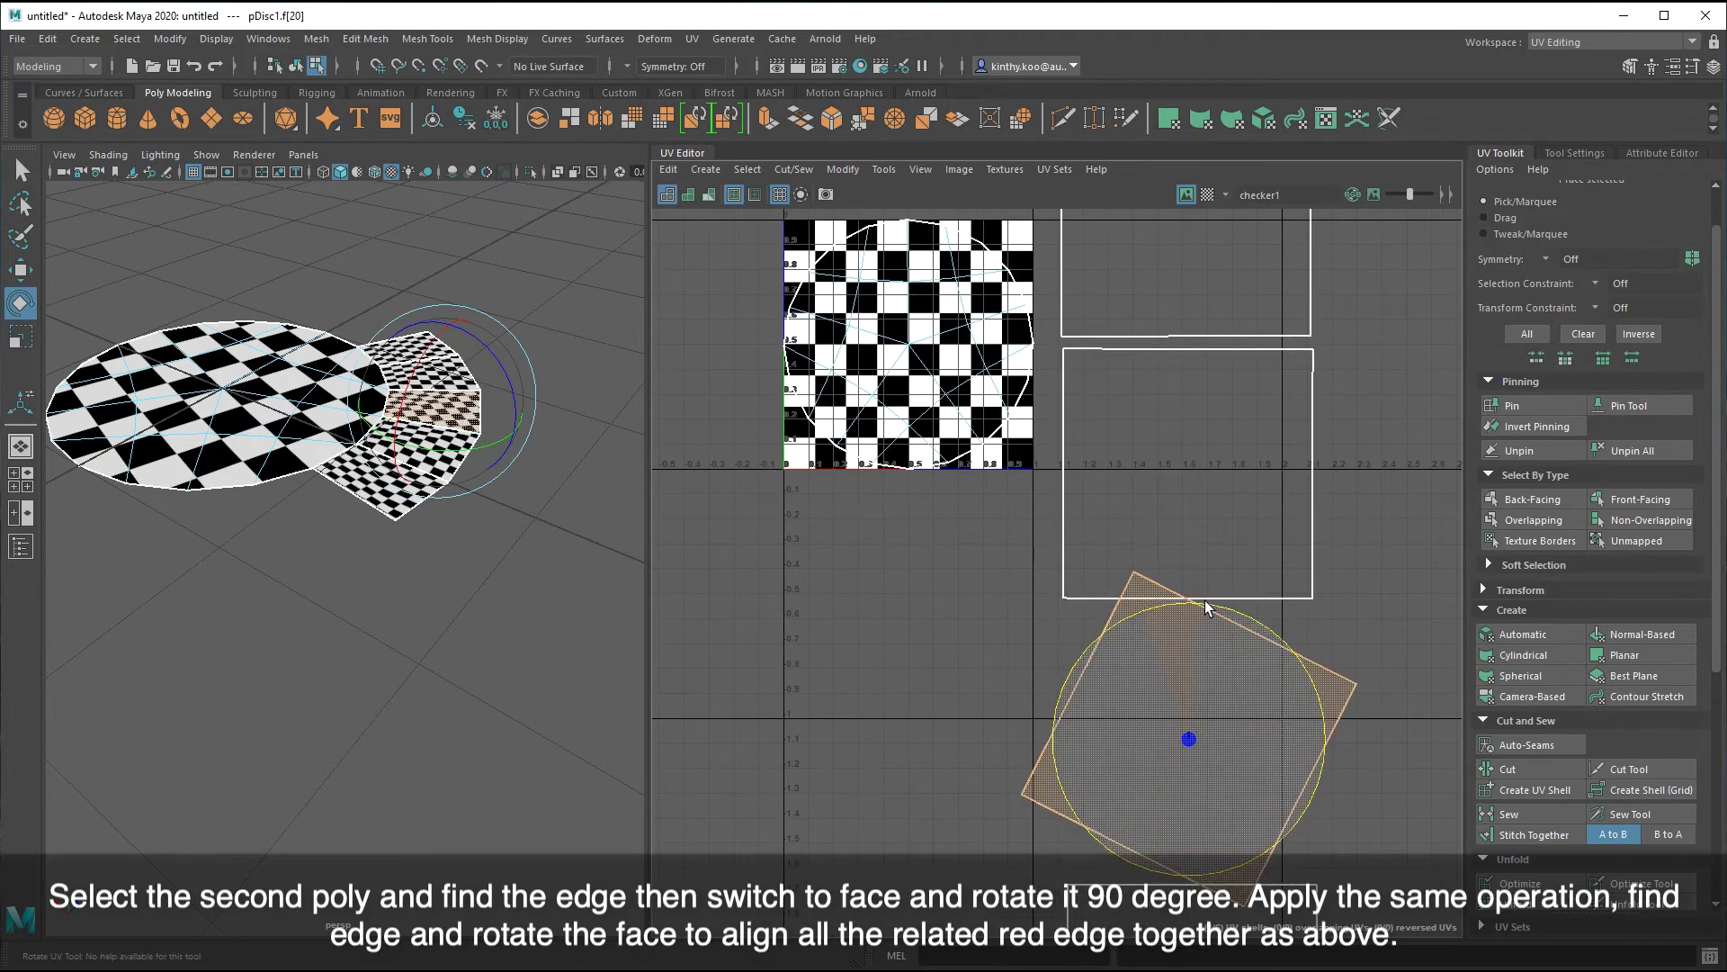
left_click(1385, 628)
- Rotate the lower square shell counter-clockwise and square it up under the middle one
middle_click_drag(1362, 686, 1329, 467, "alt")
right_click_drag(1181, 550, 1188, 504)
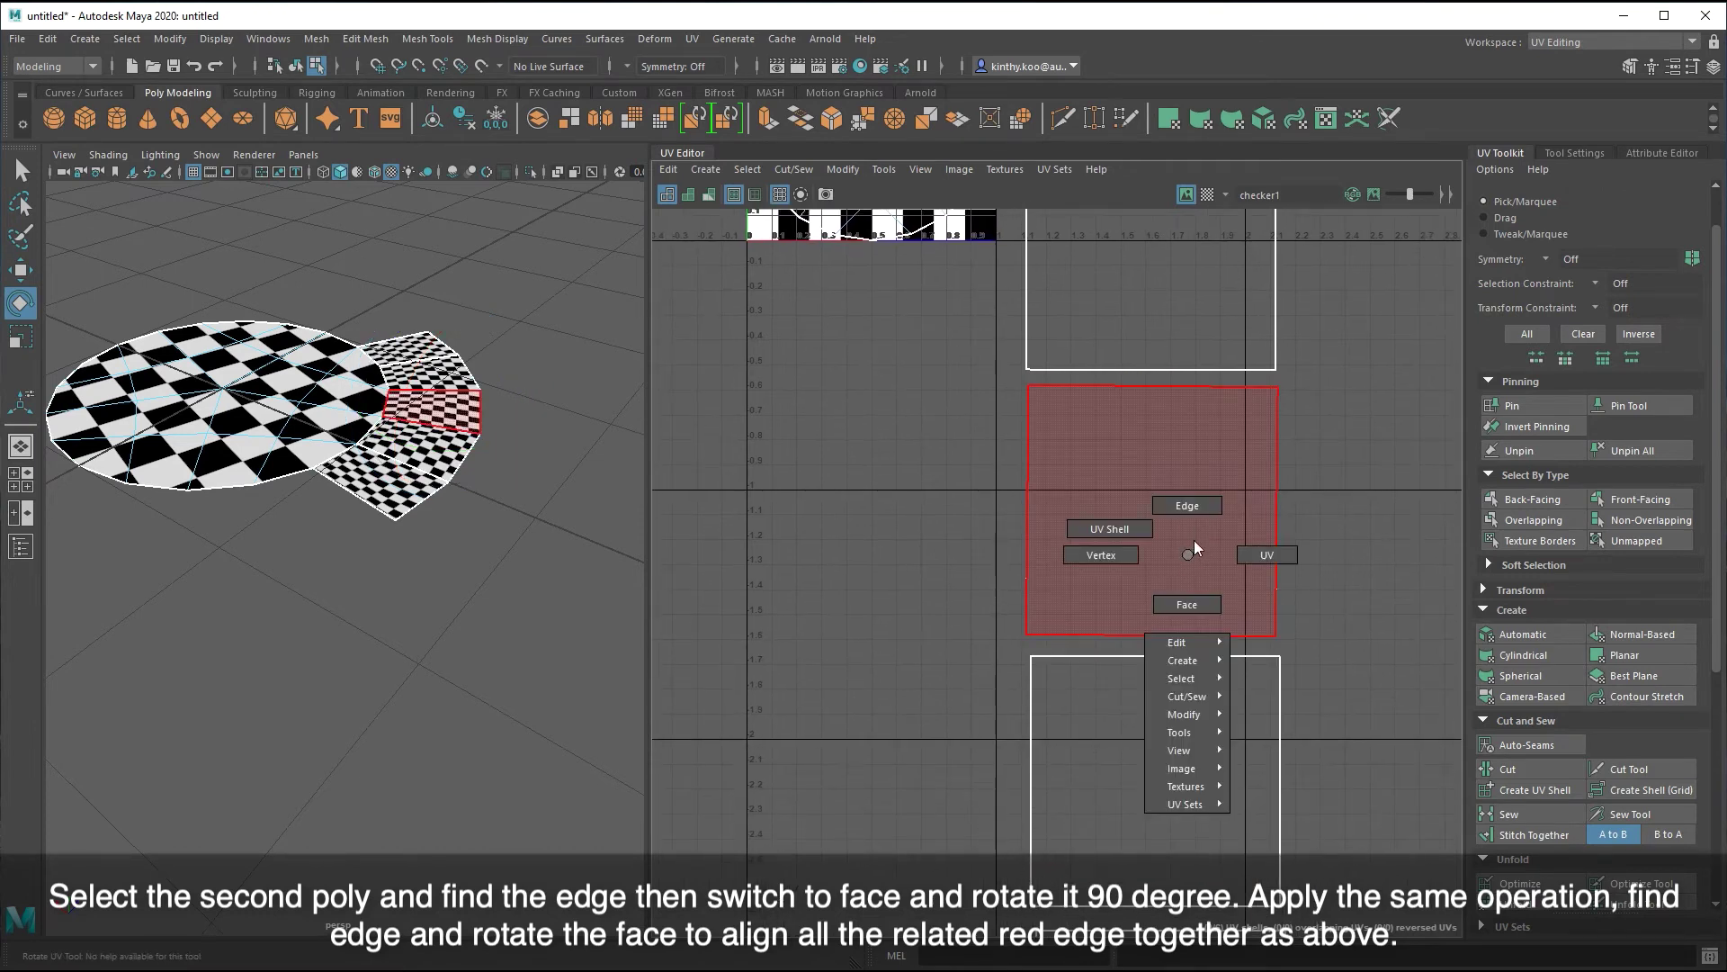
left_click(1144, 609)
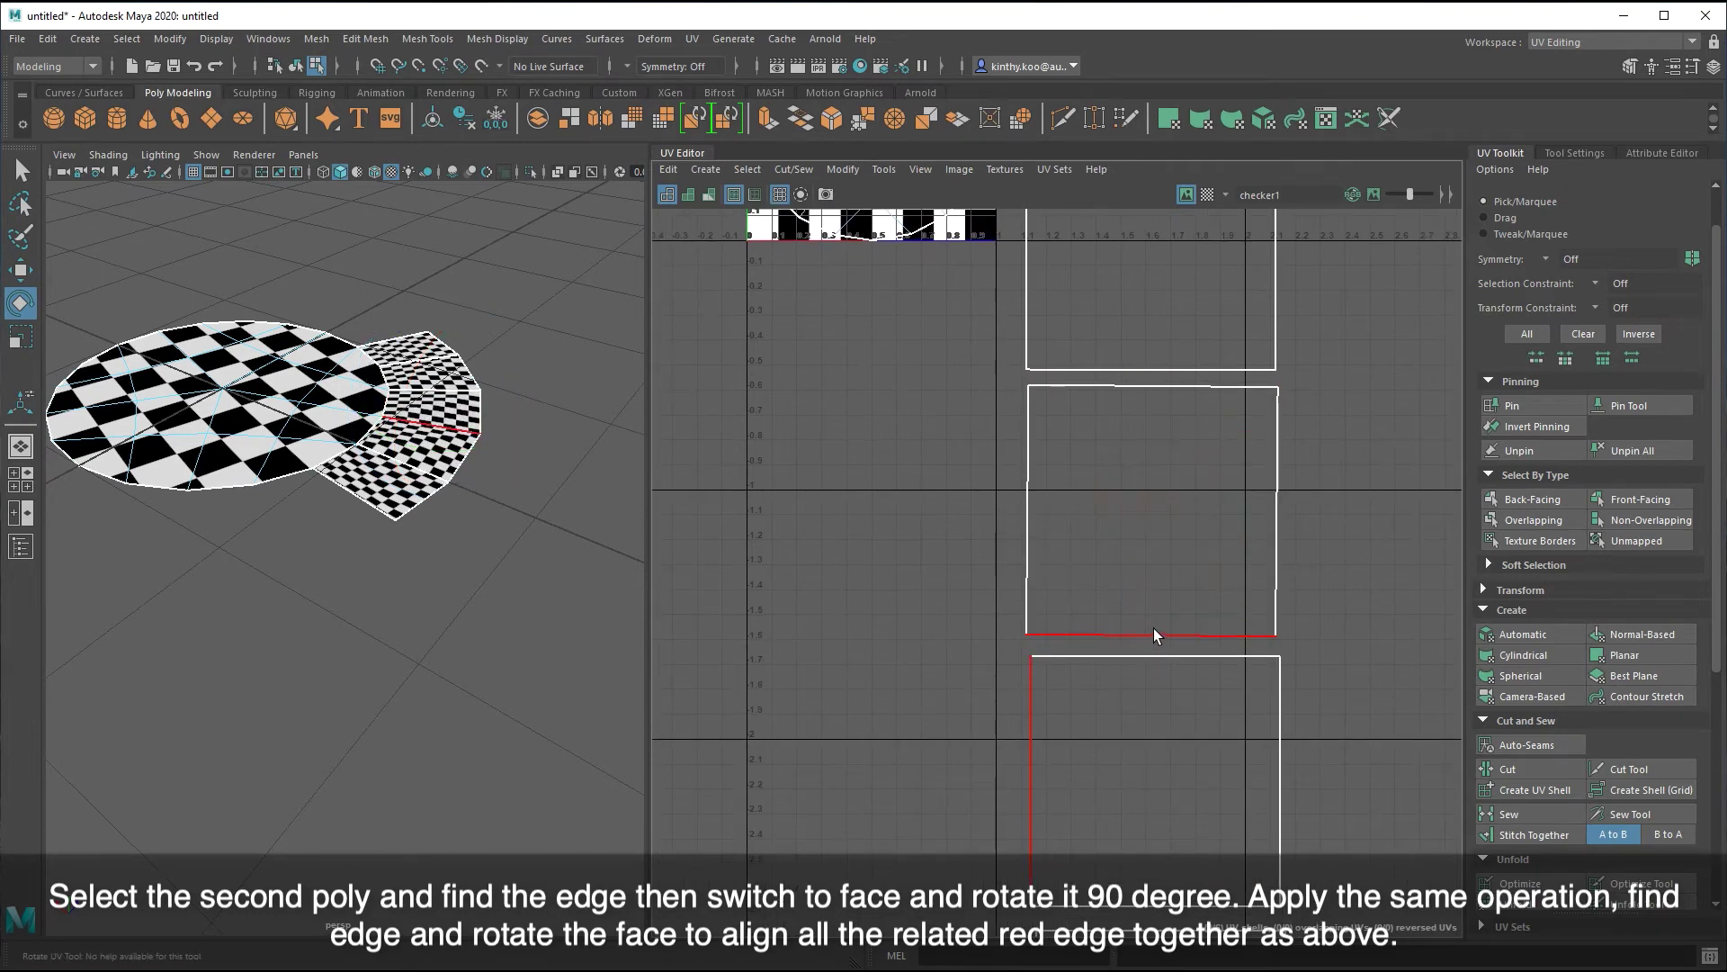
right_click_drag(1153, 727, 1157, 764)
left_click(1156, 764)
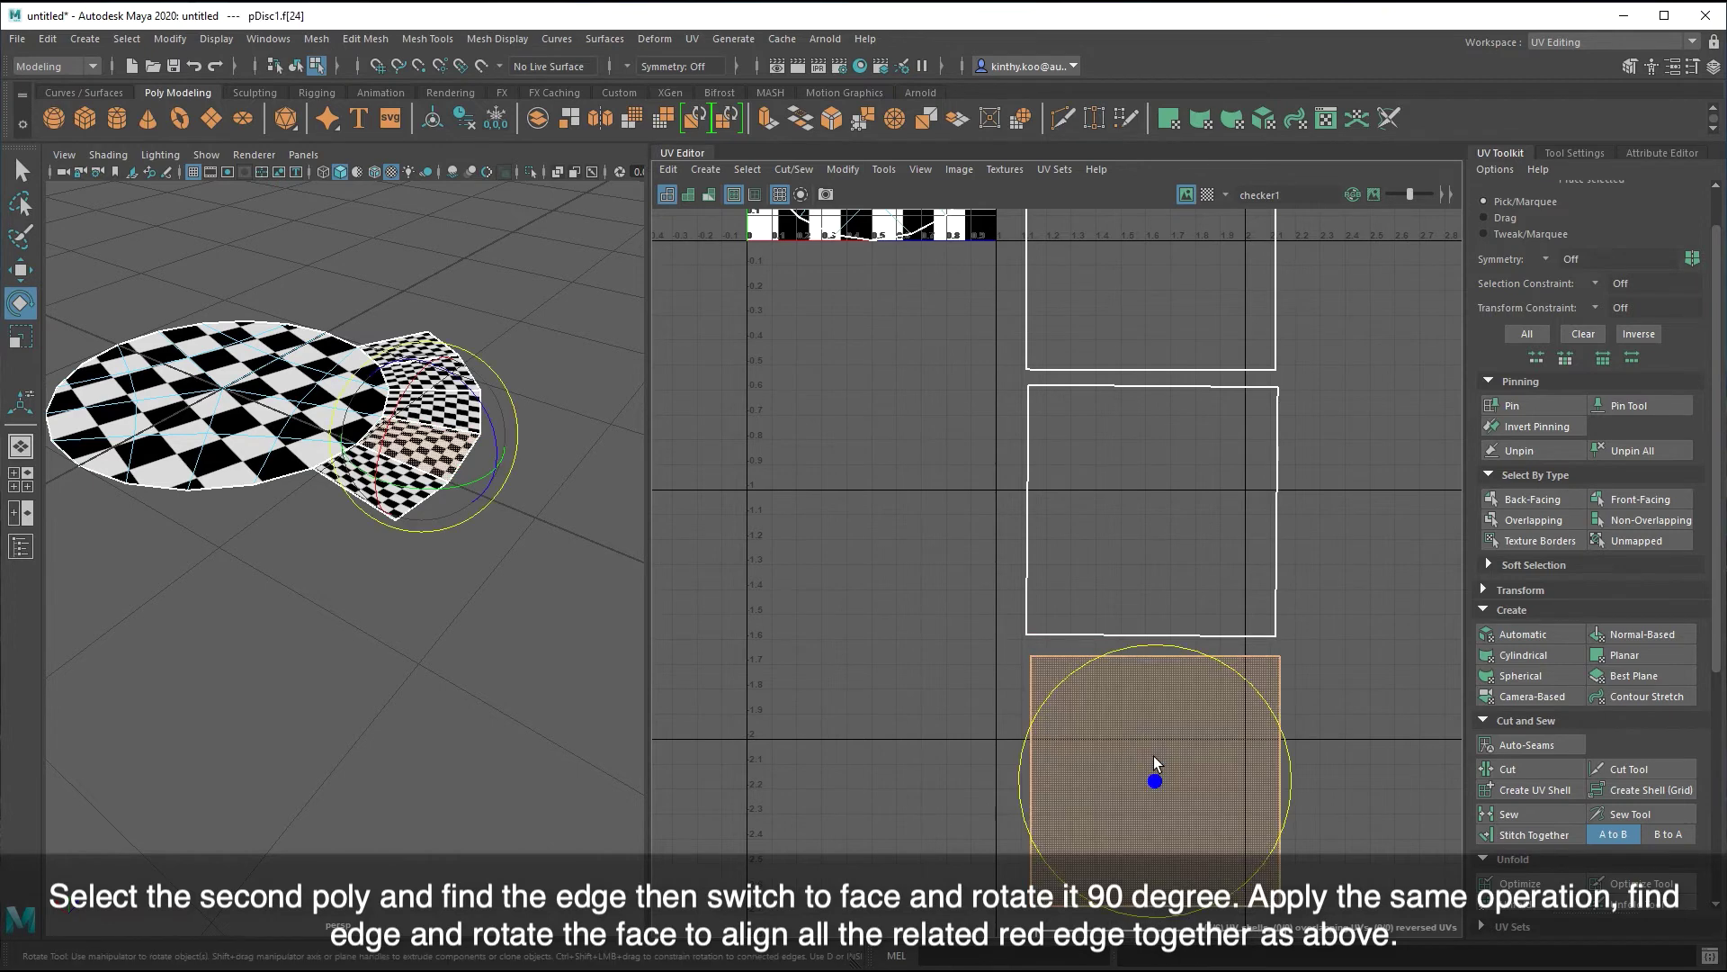
mouse_move(1127, 649)
left_mouse_down()
mouse_move(1319, 684)
mouse_move(1384, 722)
left_mouse_up()
left_click(1373, 684)
- Rotate the bottom square shell slightly clockwise to align it with the column
middle_click_drag(1374, 691, 1354, 489, "alt")
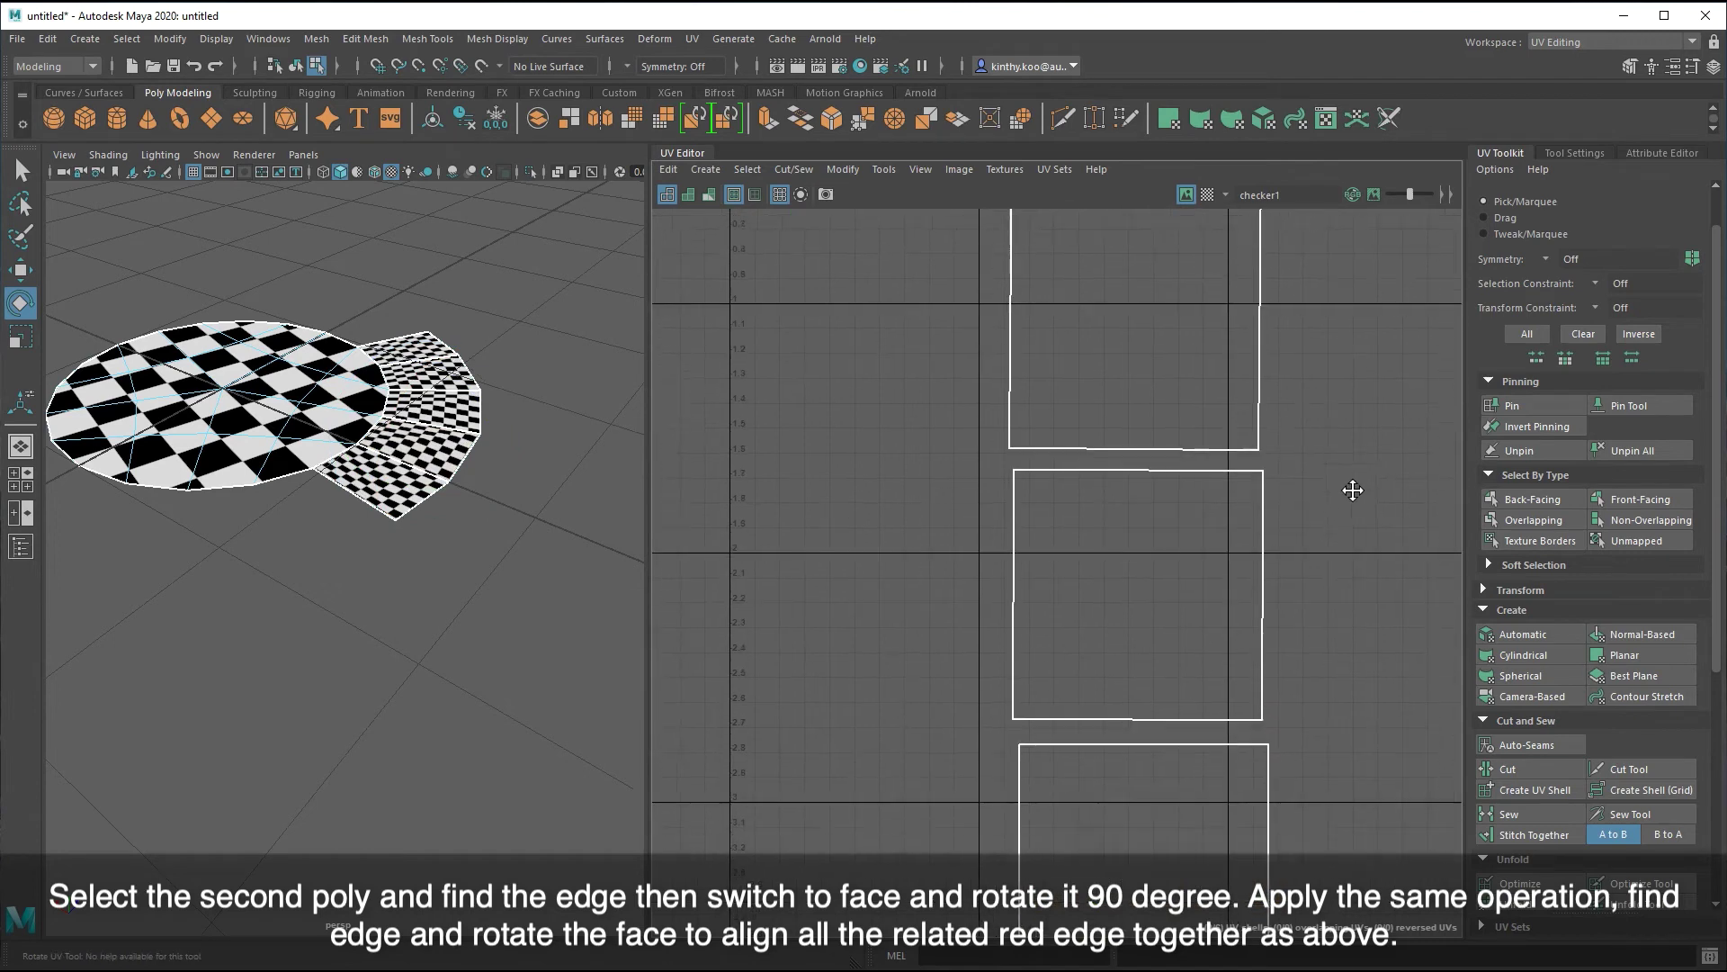
right_click_drag(1189, 662, 1206, 561)
left_click(1148, 698)
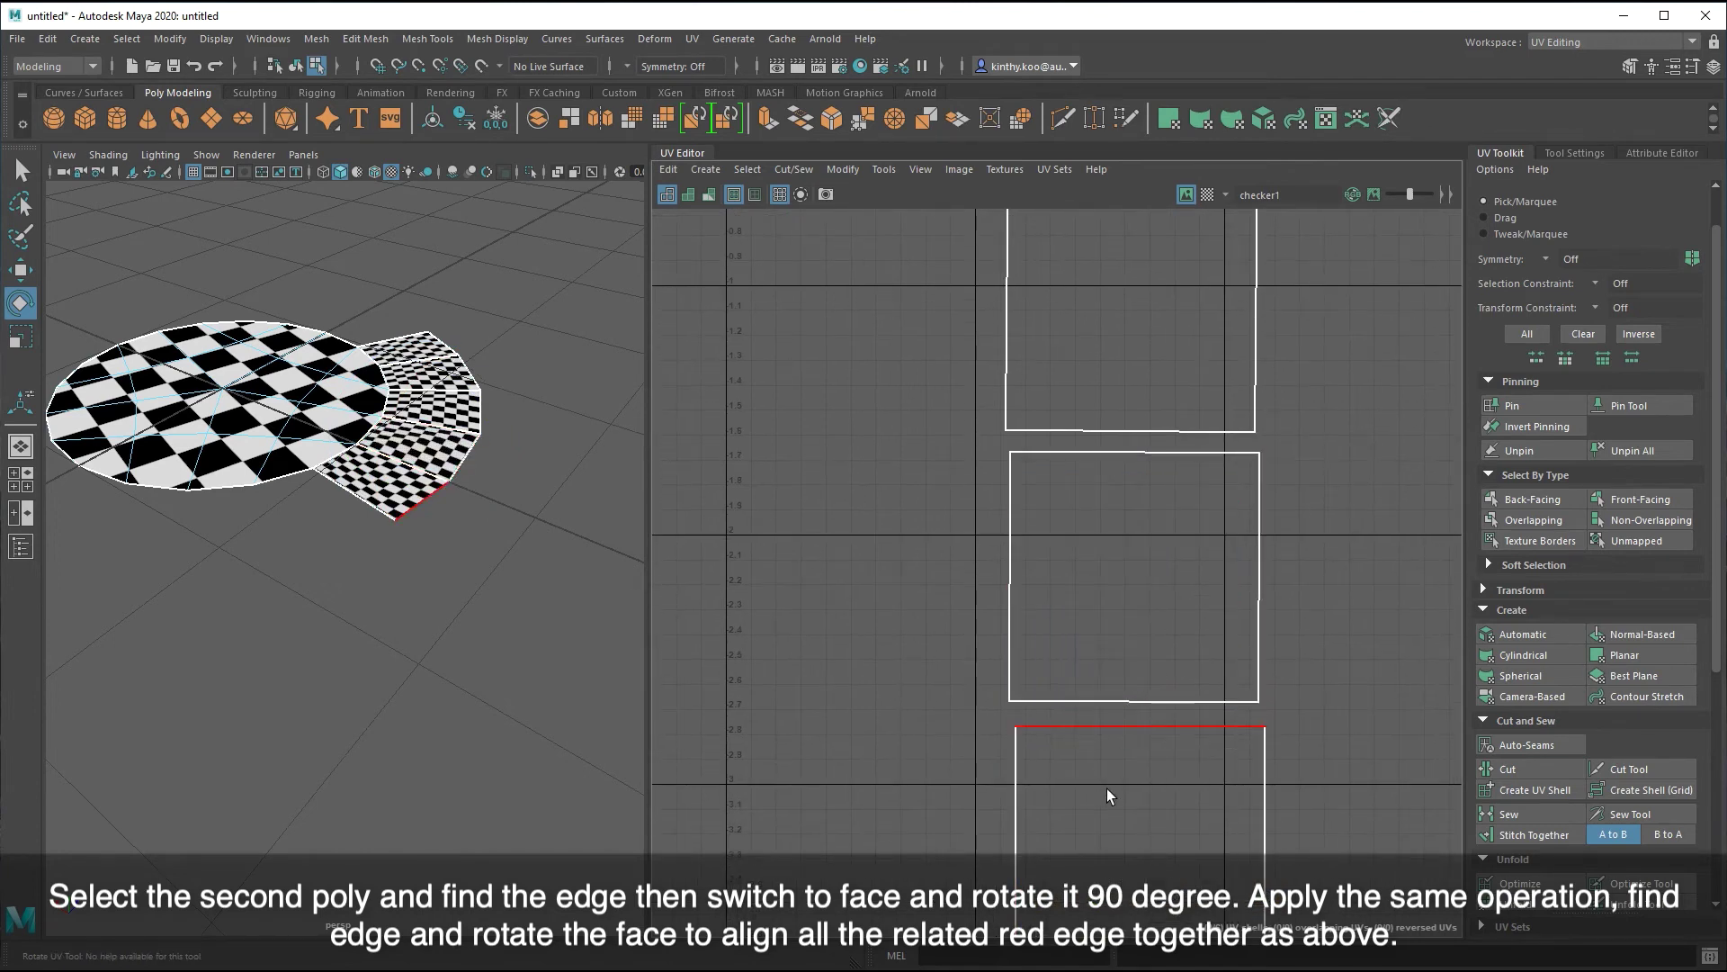
right_click_drag(1107, 792, 1109, 837)
left_click(1110, 835)
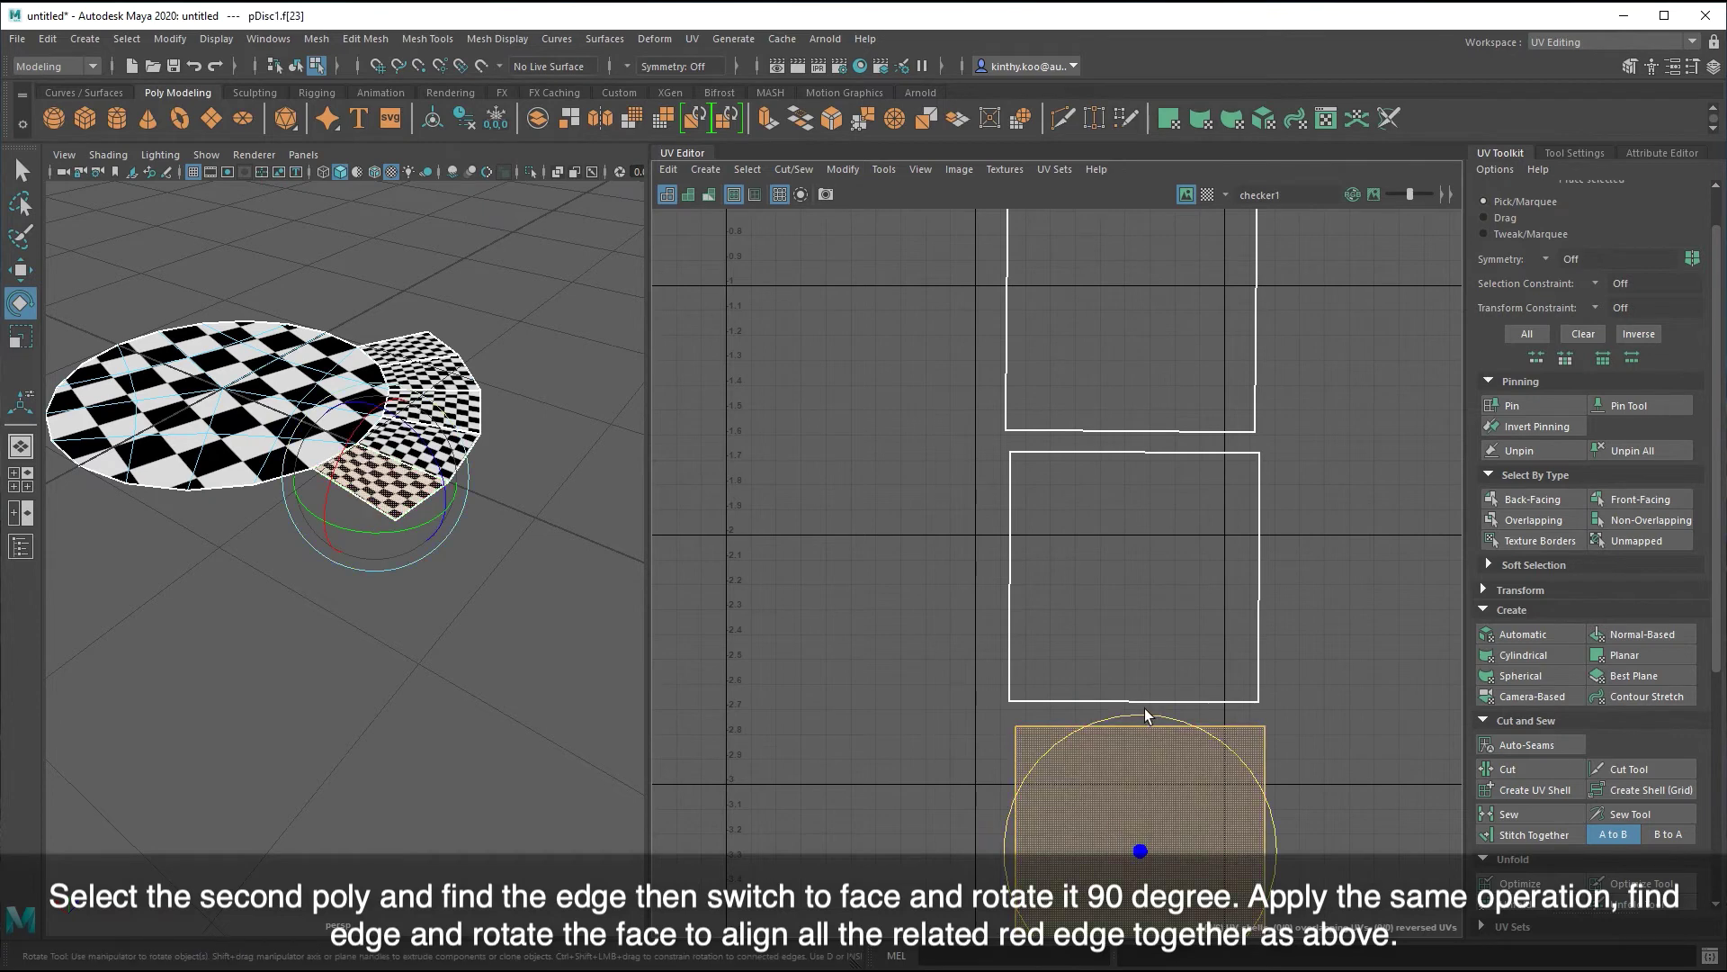
left_click_drag(1145, 709, 1424, 856)
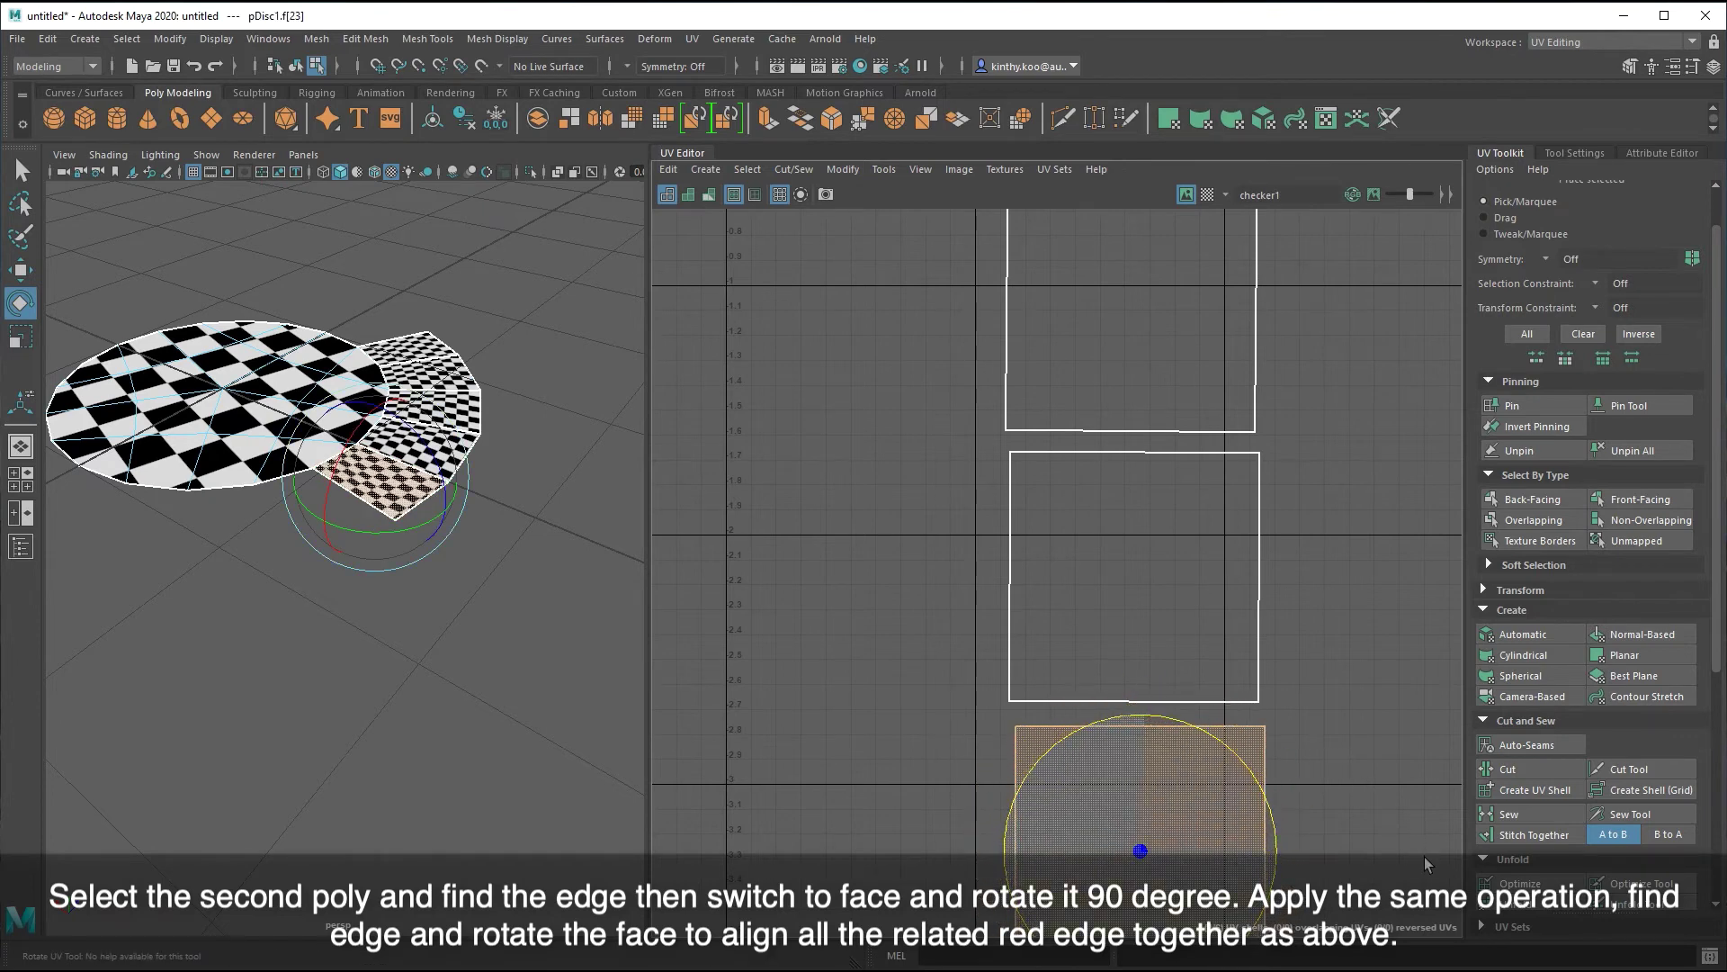
left_click(1427, 859)
- Reframe the view and check the top square's right edge in Edge mode
scroll(1243, 673, "down", 3)
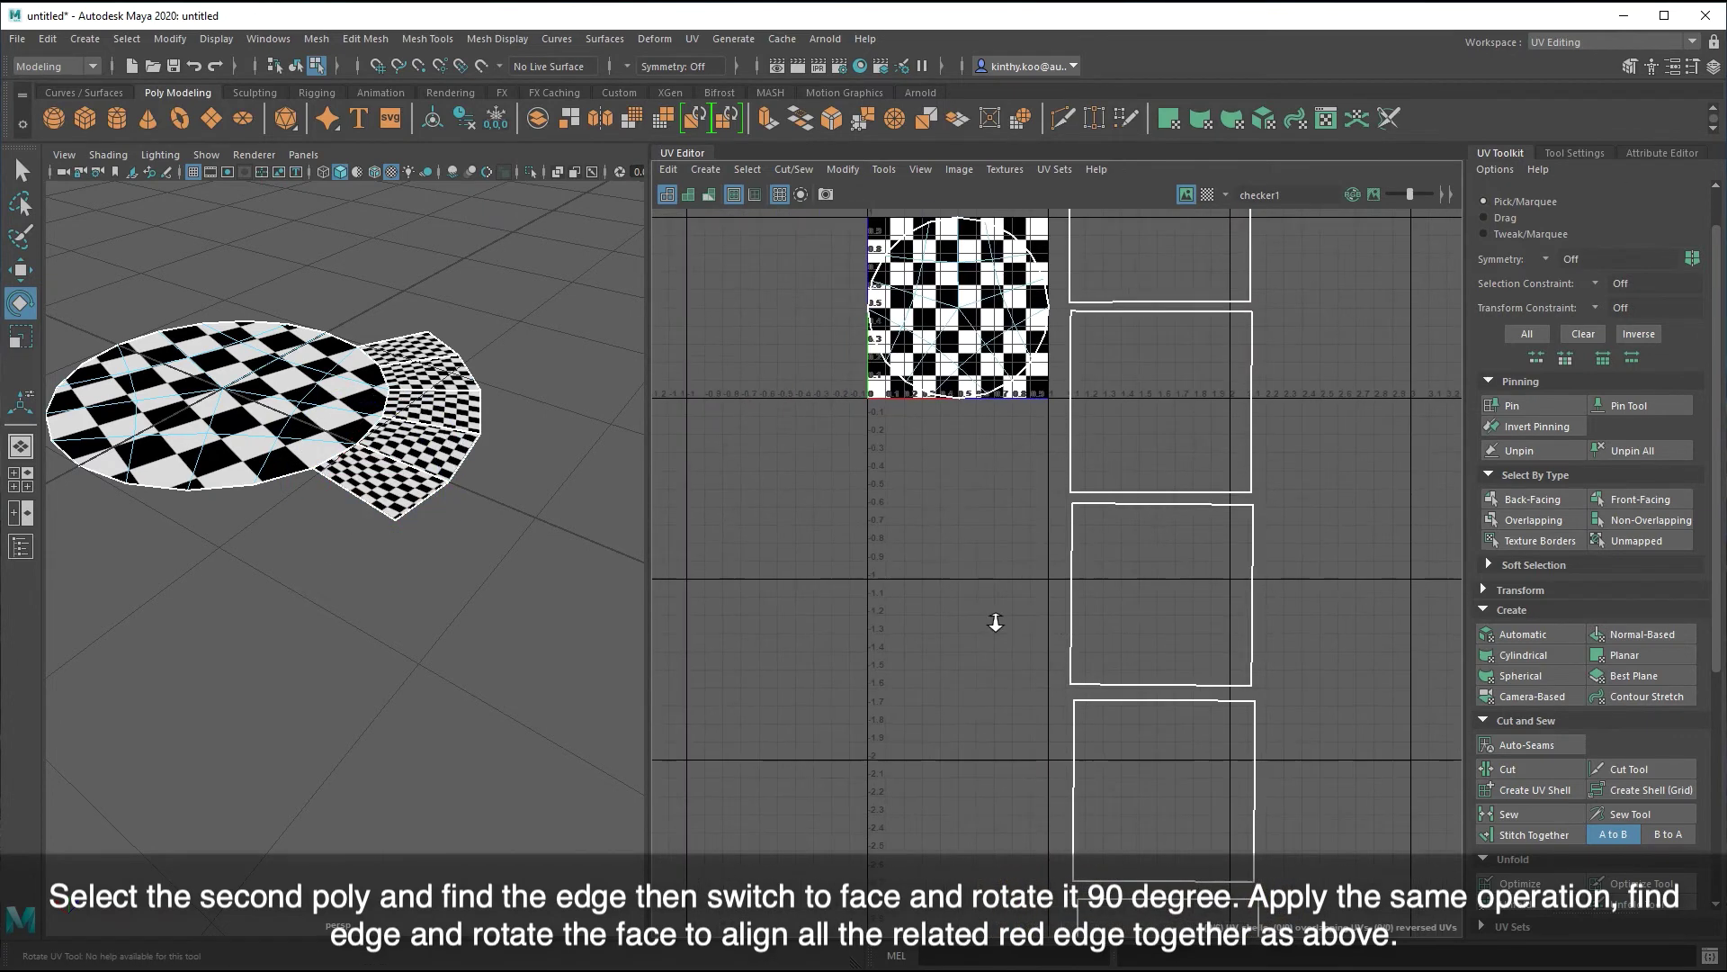
scroll(1243, 673, "down", 4)
scroll(822, 527, "up", 2)
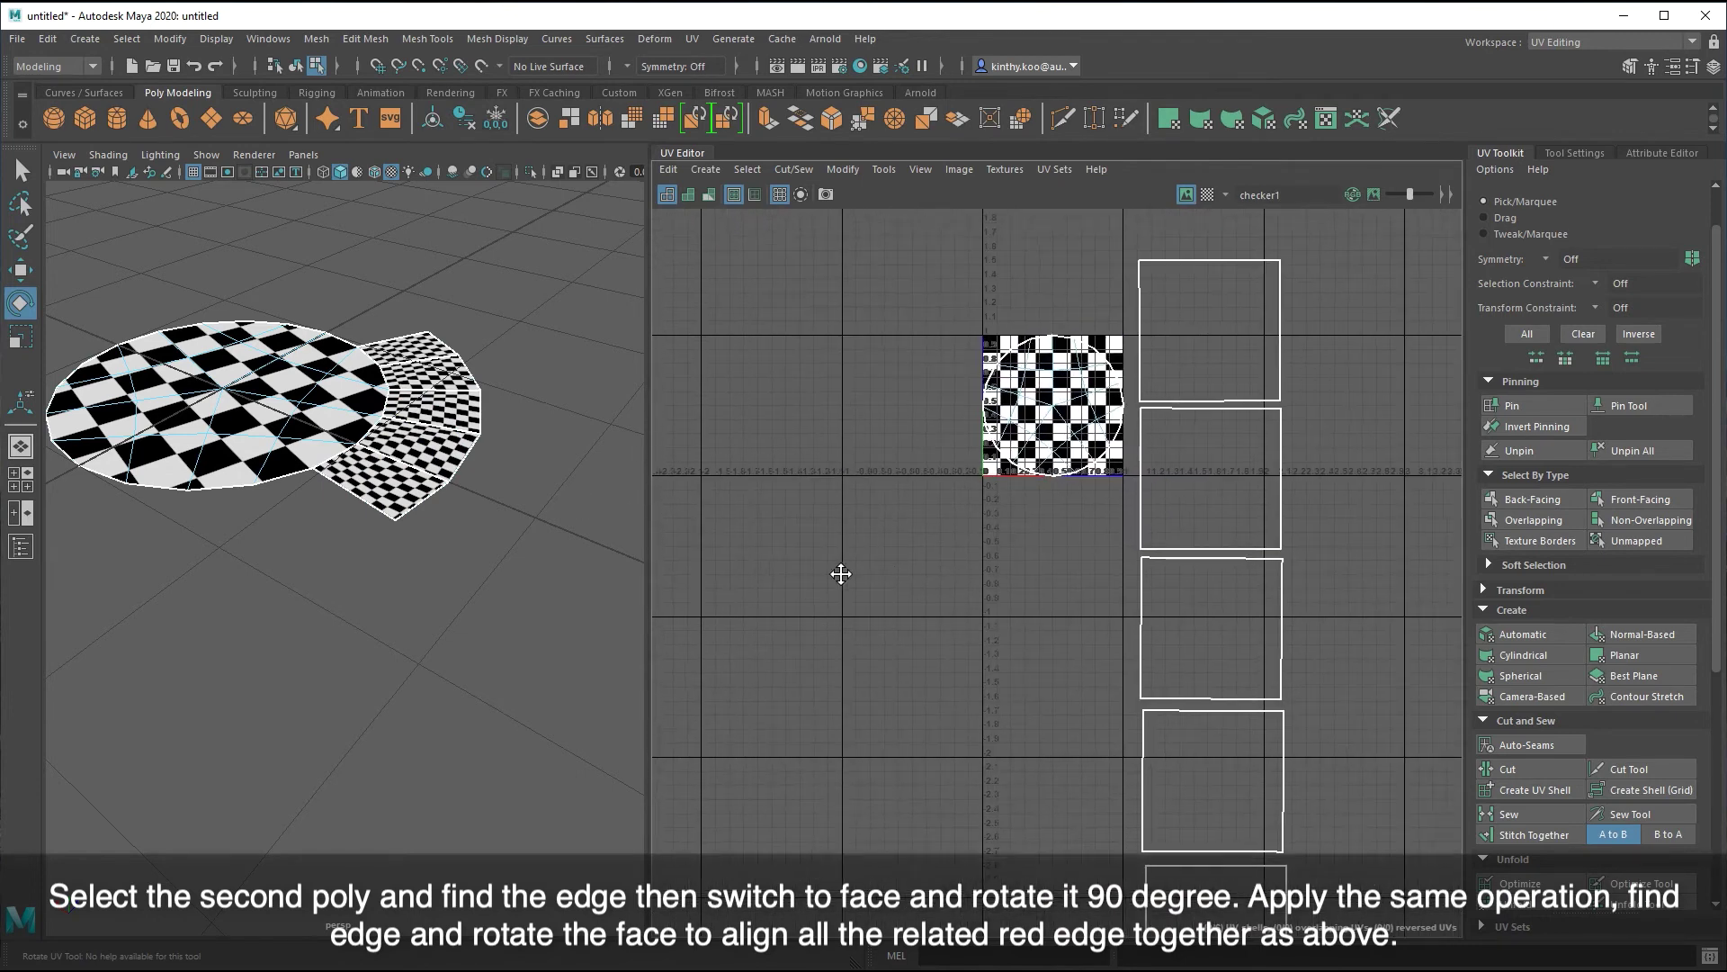
middle_click_drag(841, 570, 712, 597, "alt")
left_click(1136, 387)
right_click_drag(1126, 380, 1083, 353)
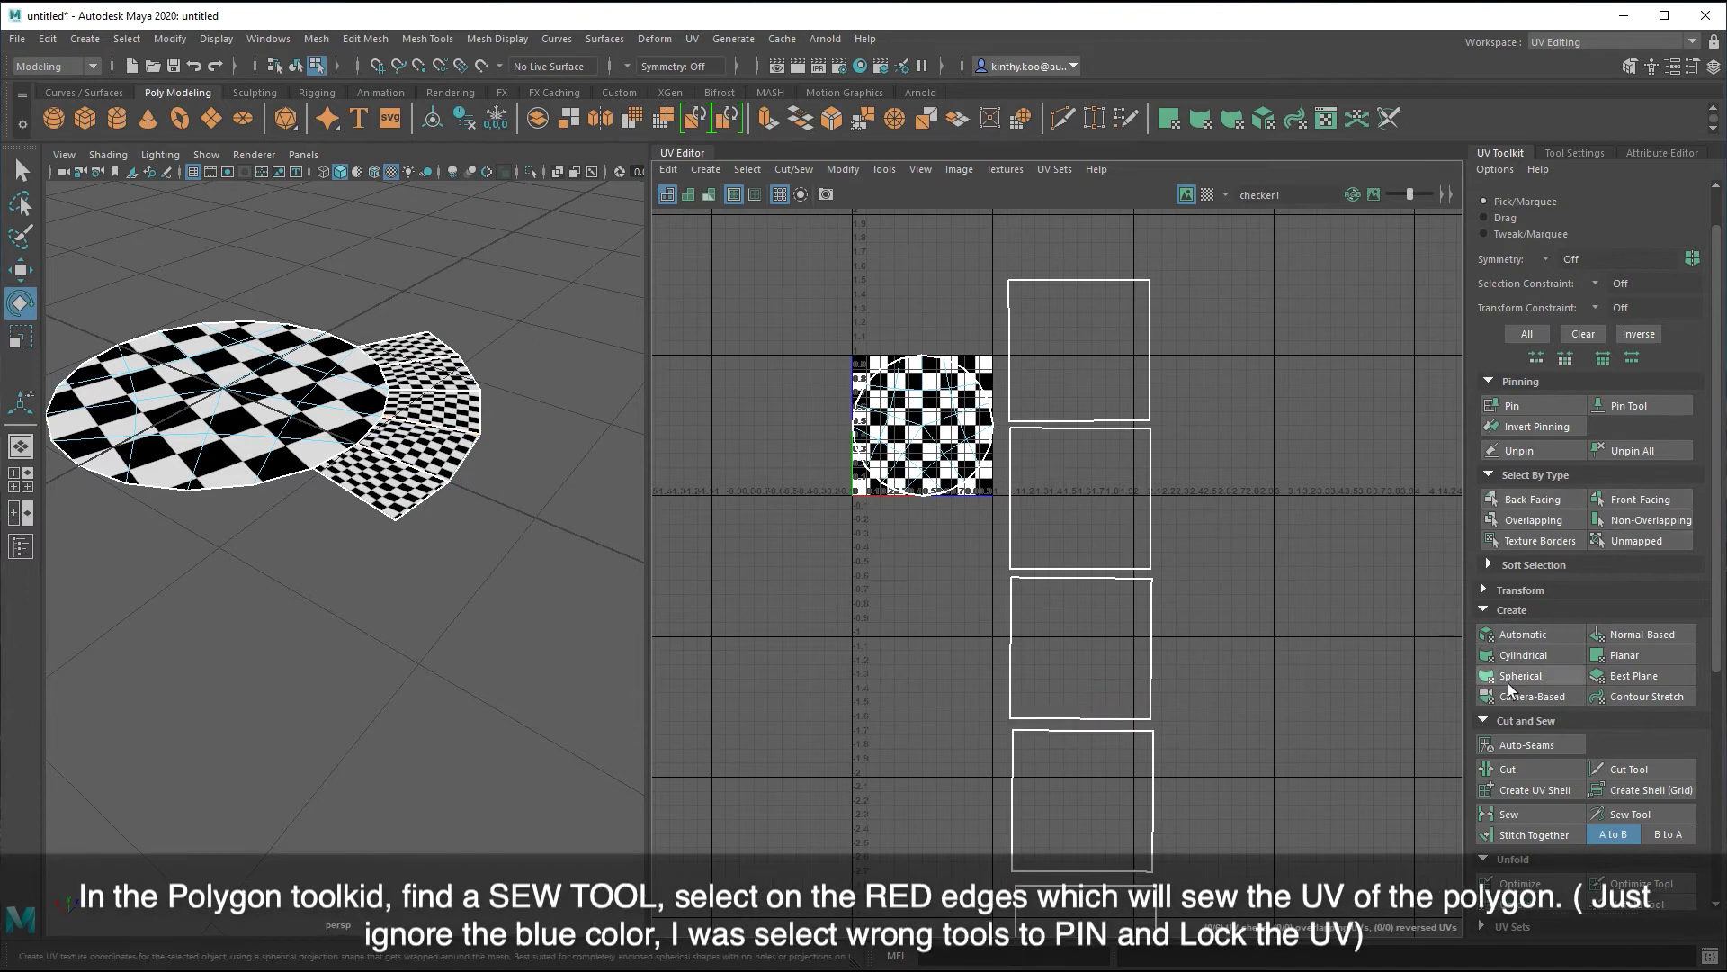
- Sew the four flap squares together along each shared seam, then pin and unpin the shells
scroll(1652, 666, "down", 2)
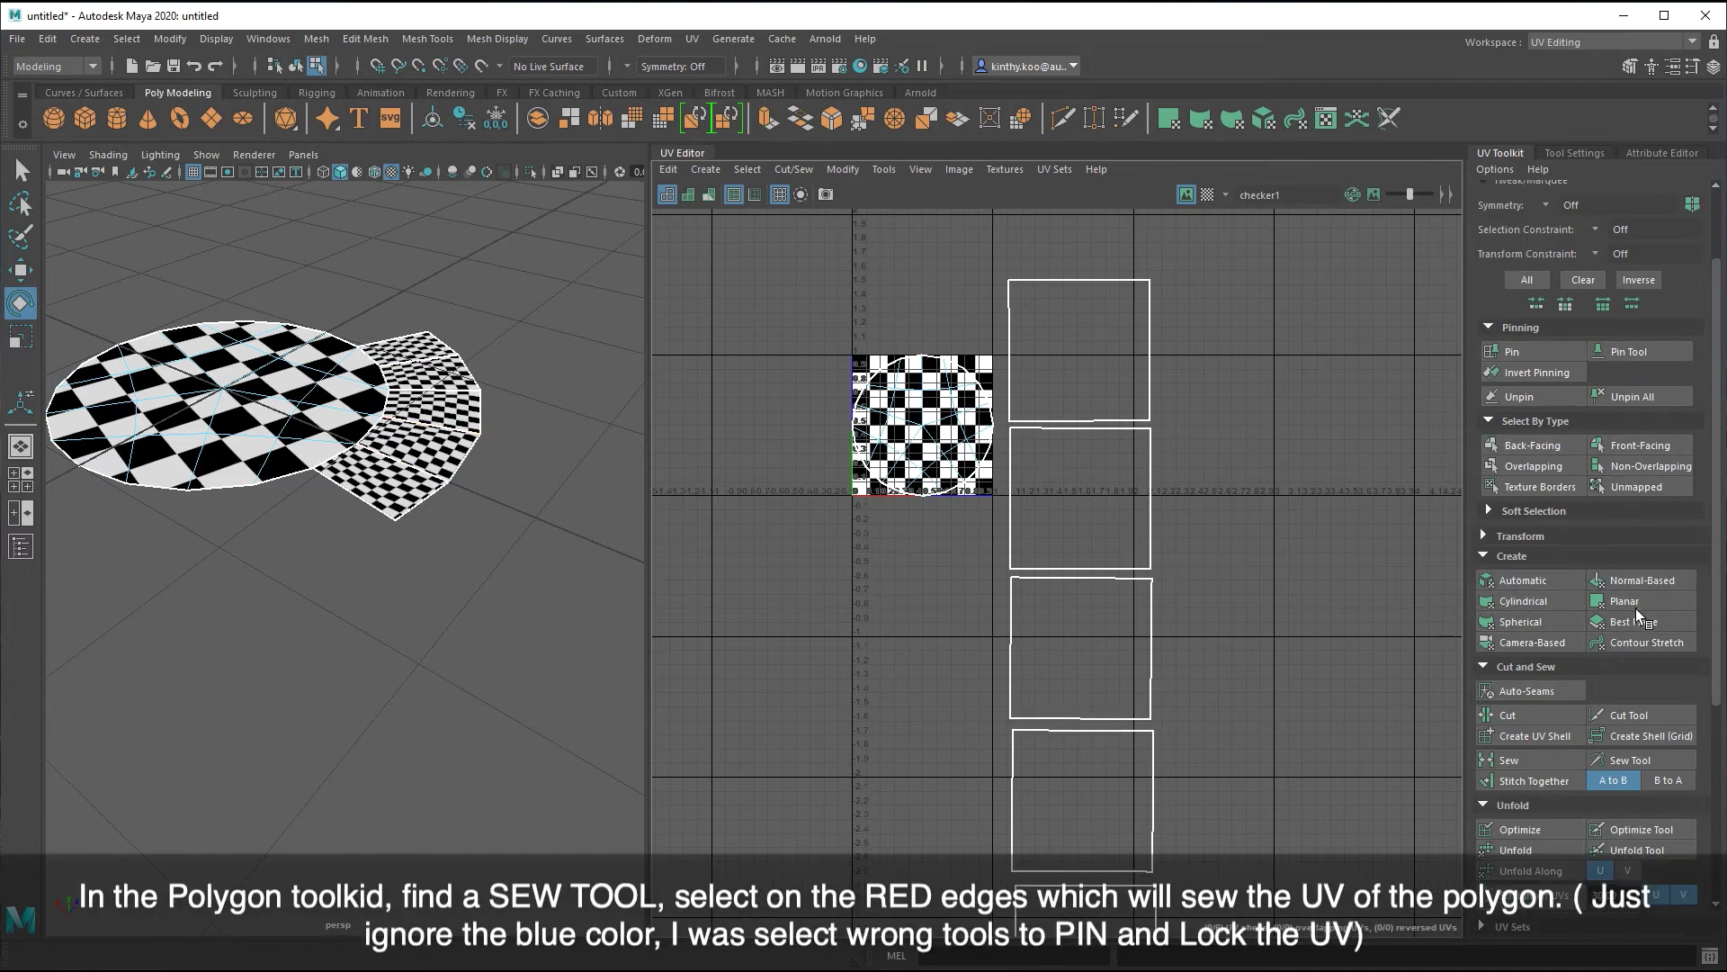
scroll(1498, 405, "down", 2)
scroll(1520, 513, "down", 2)
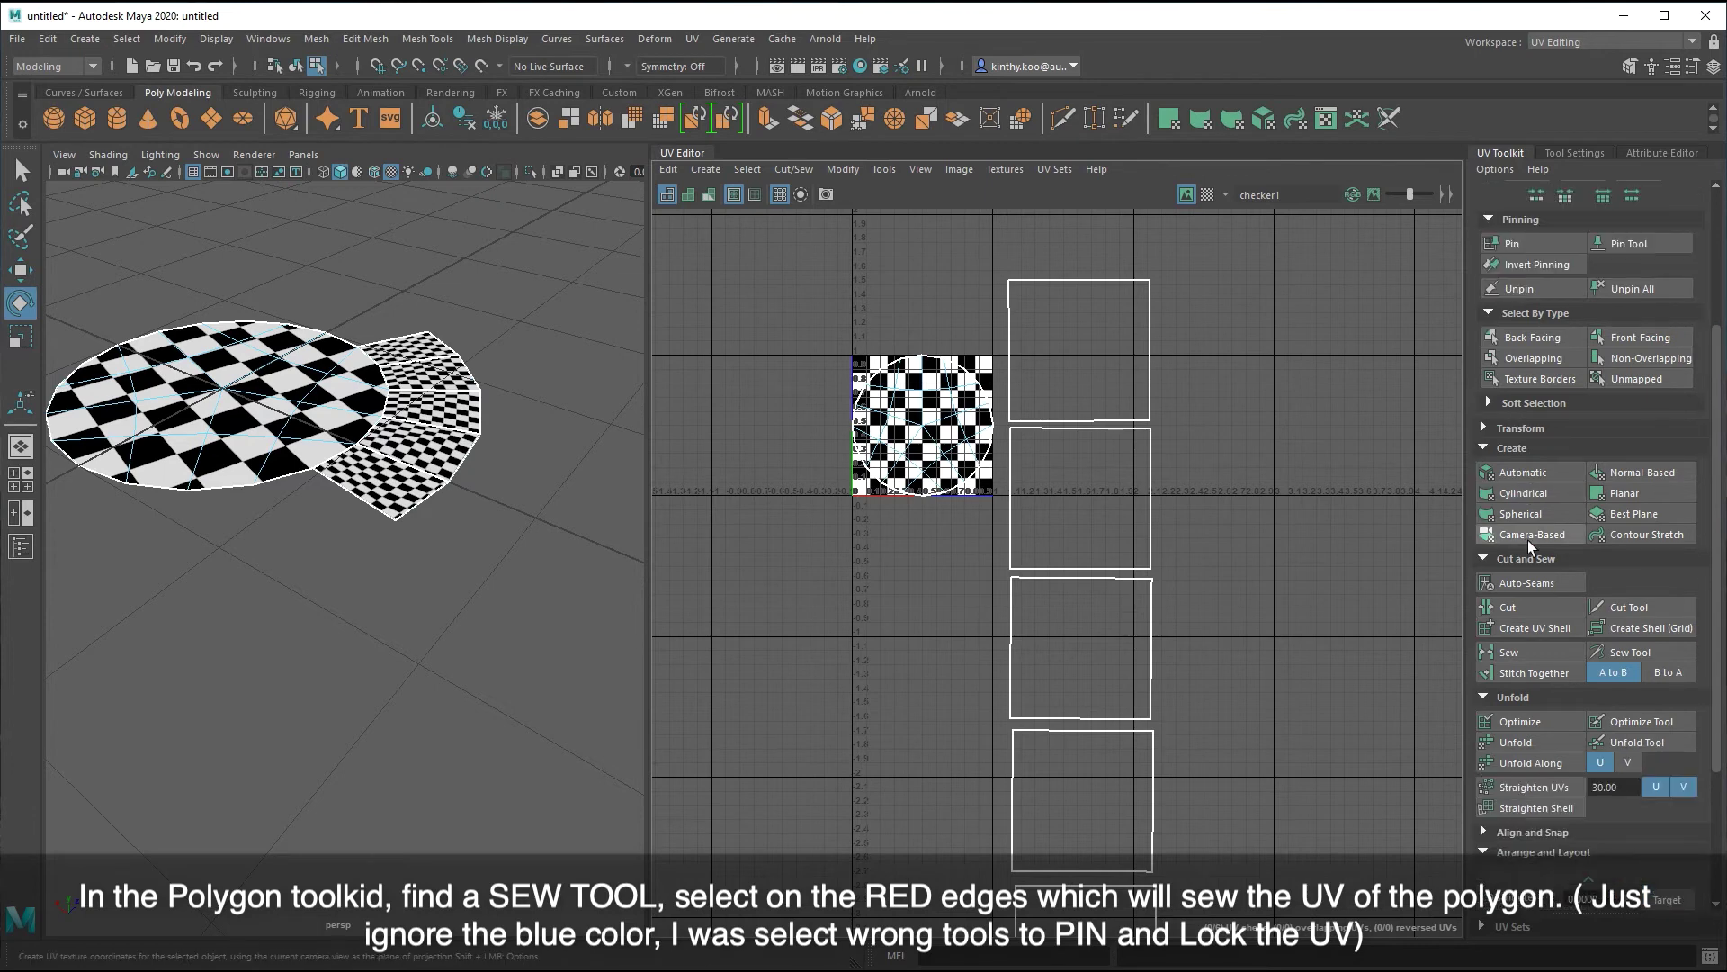
left_click(1615, 654)
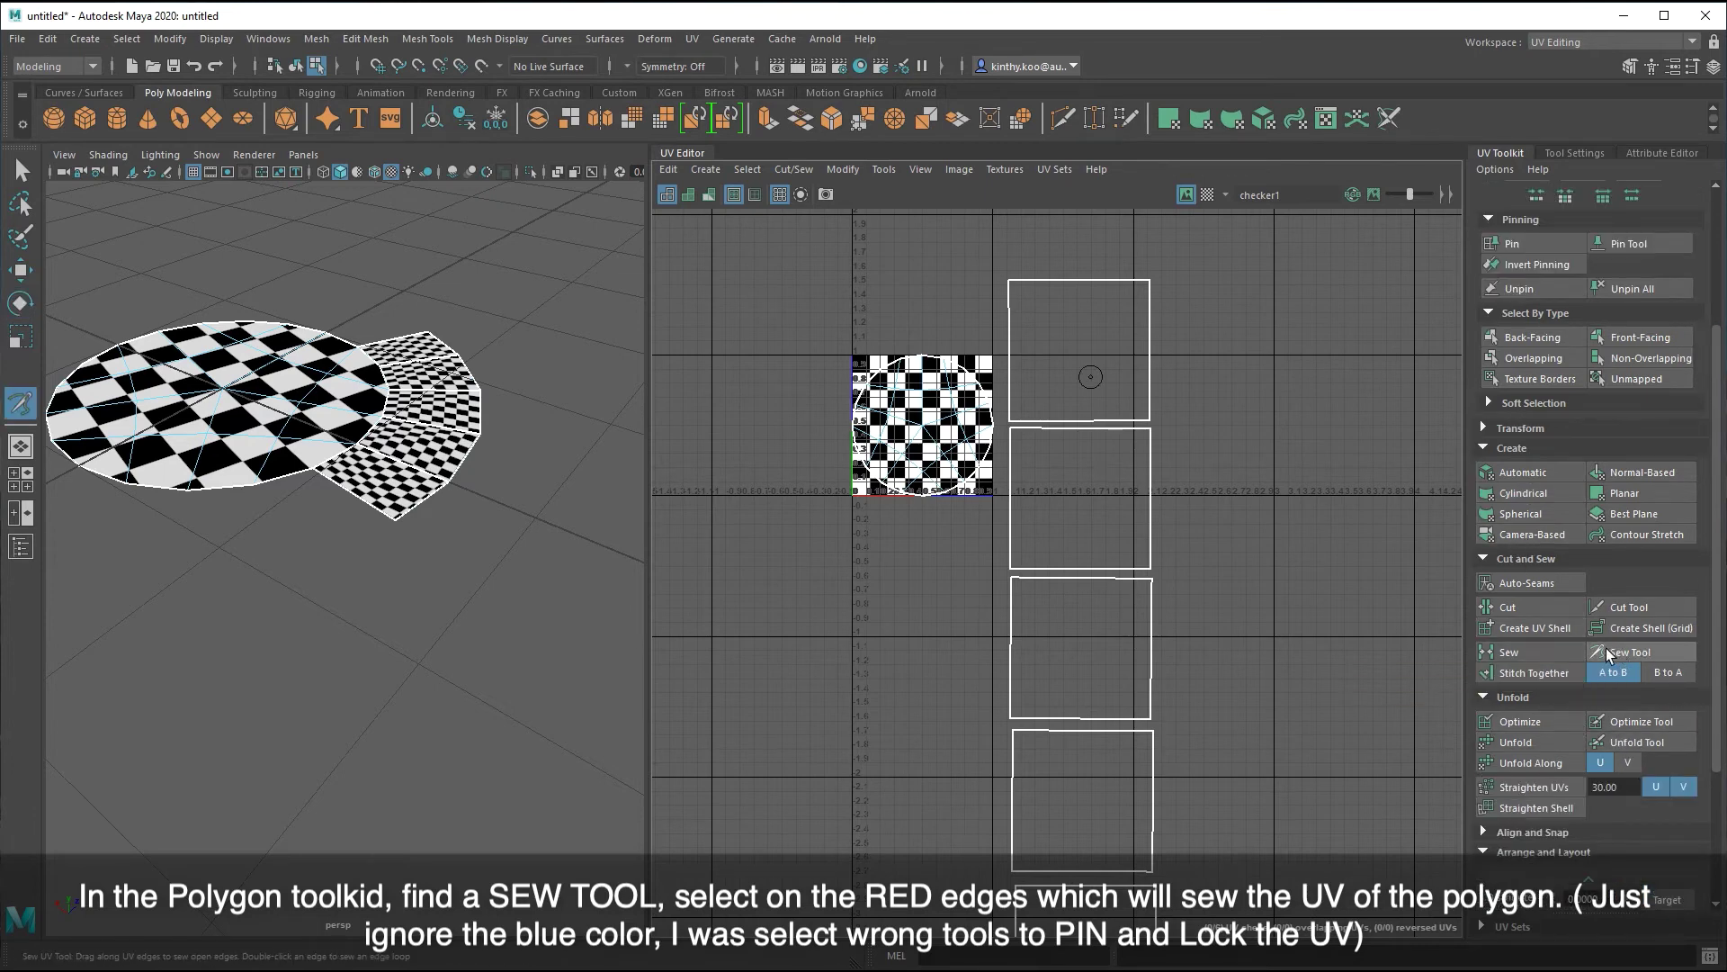
left_click(1117, 423)
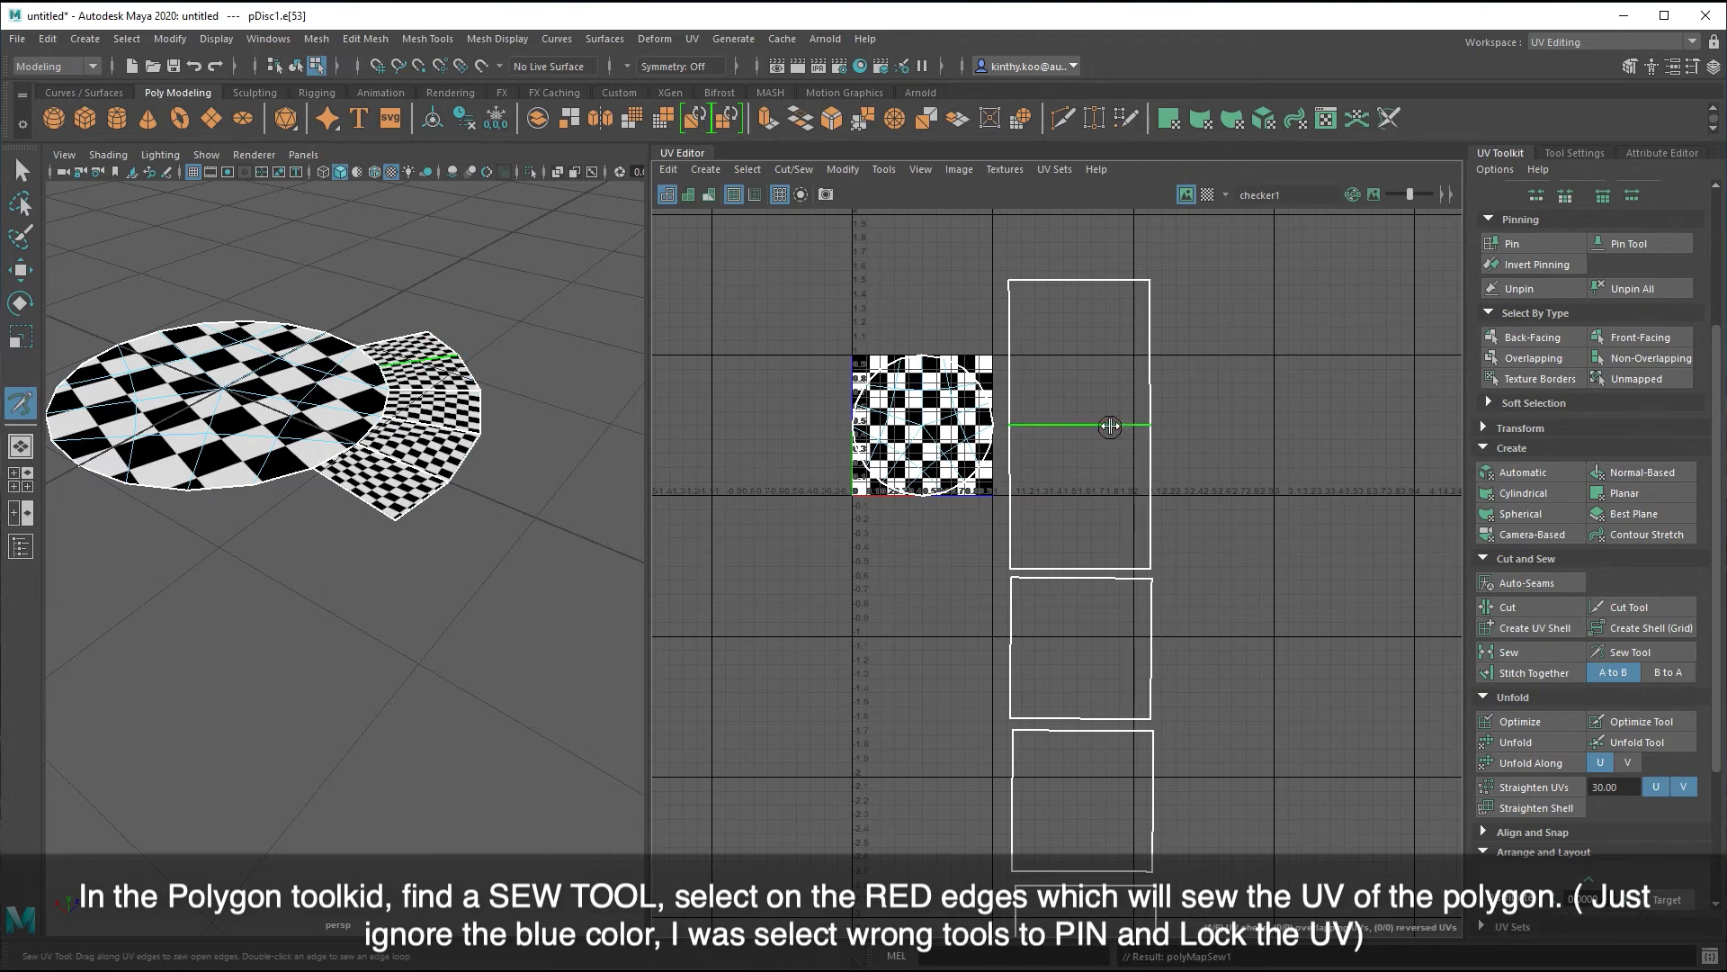
left_click(1106, 572)
left_click(1076, 722)
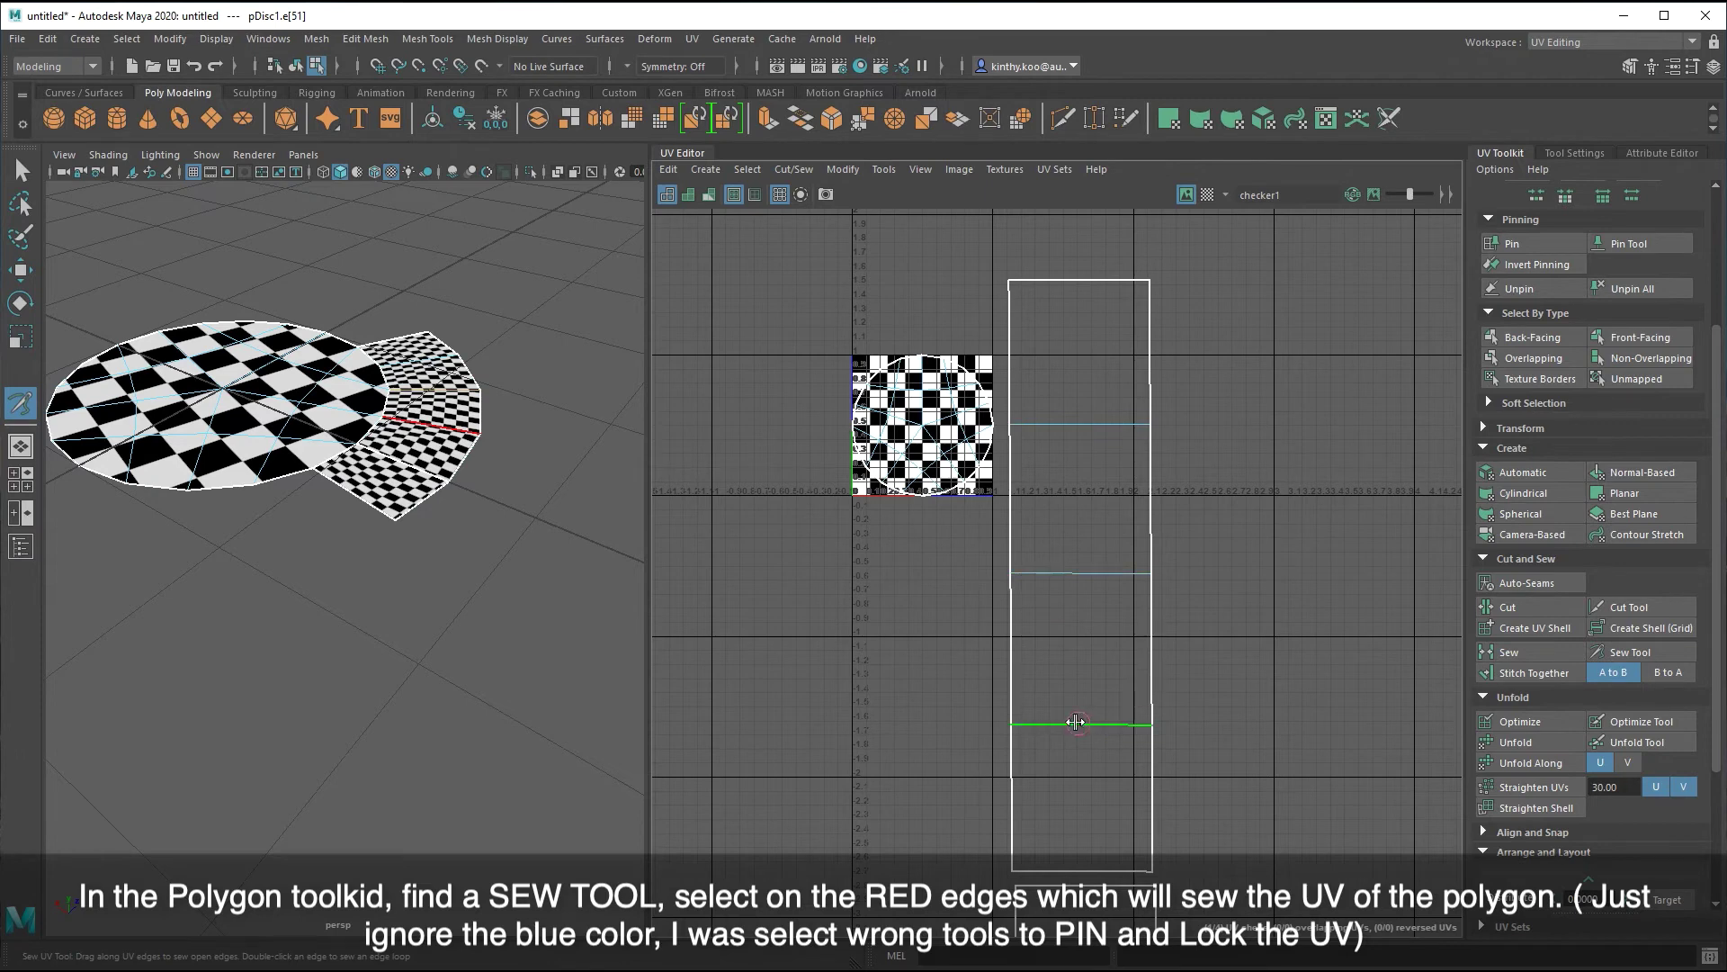
left_click(1117, 875)
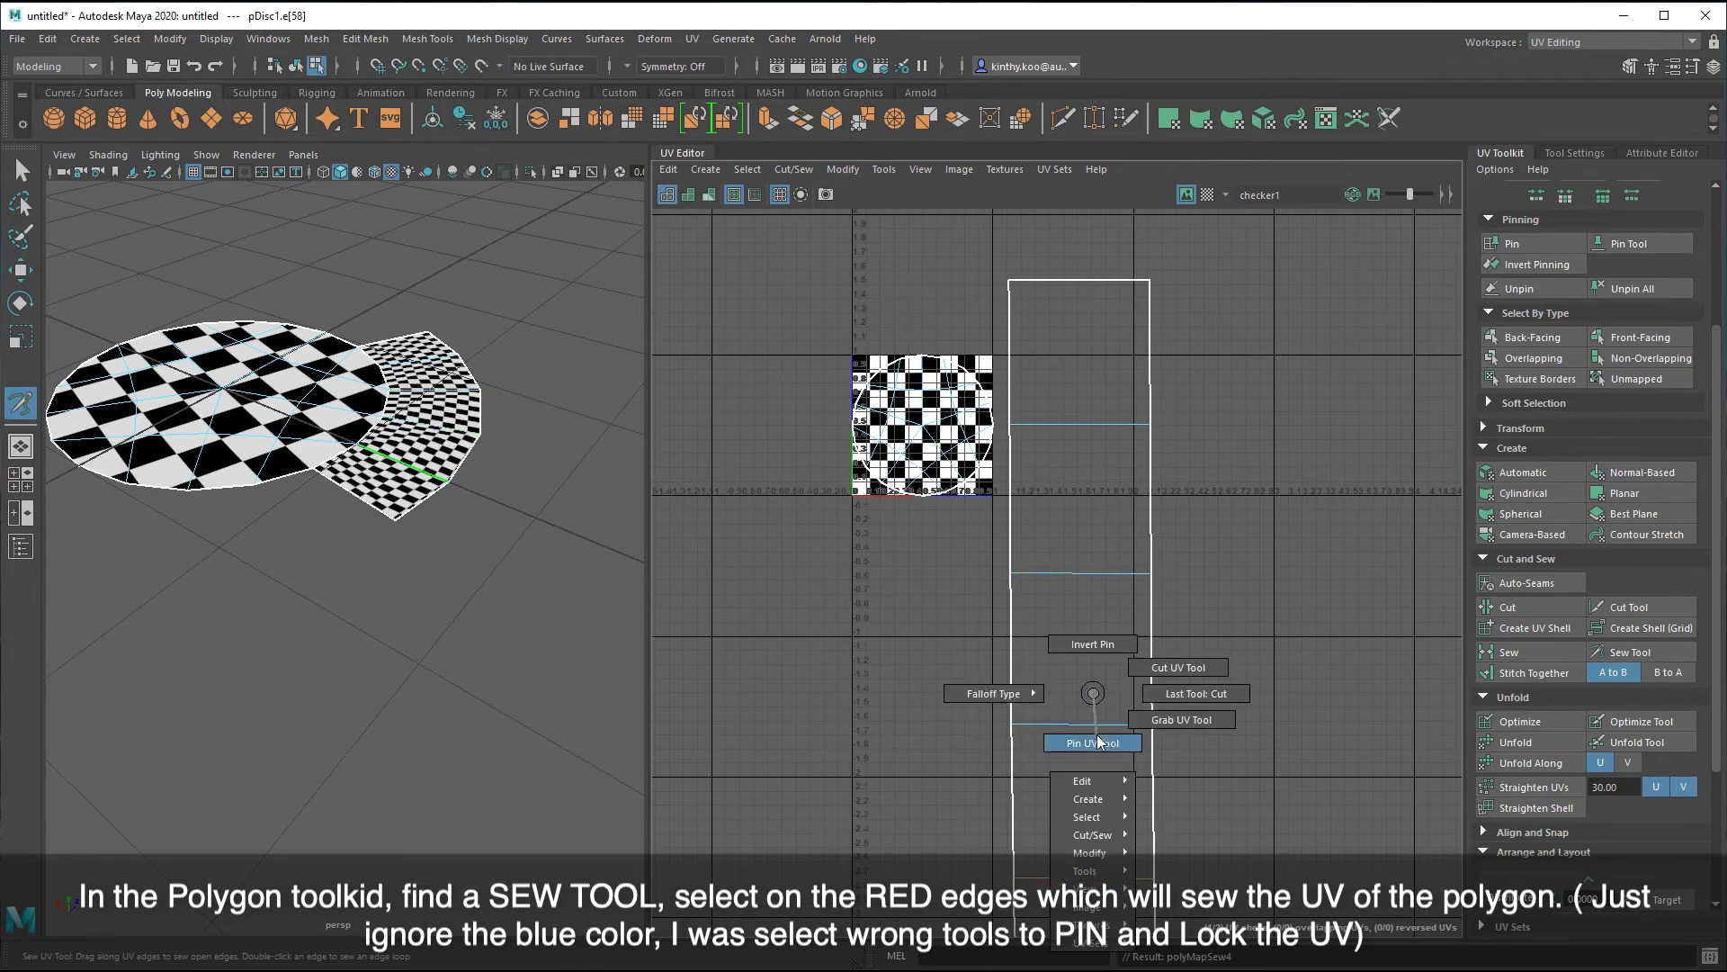
right_click_drag(1093, 692, 1105, 676)
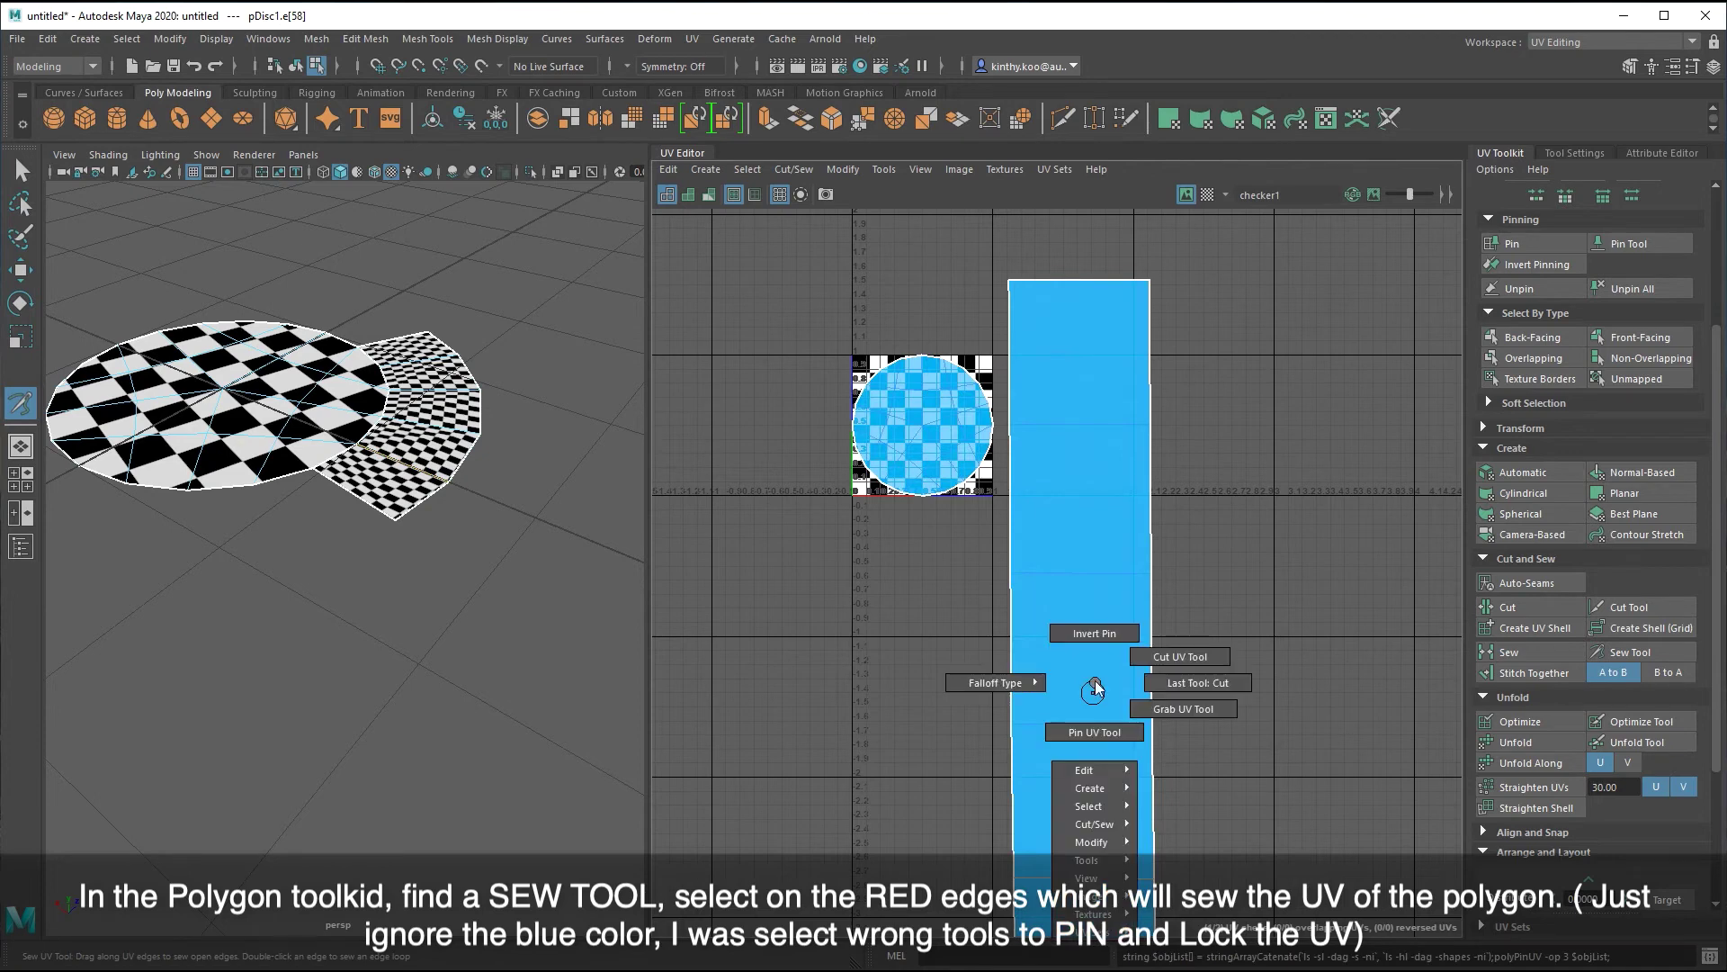
left_click(1108, 630)
- Scale the sewn flap strip down, shorter in V and narrower in U
key("q")
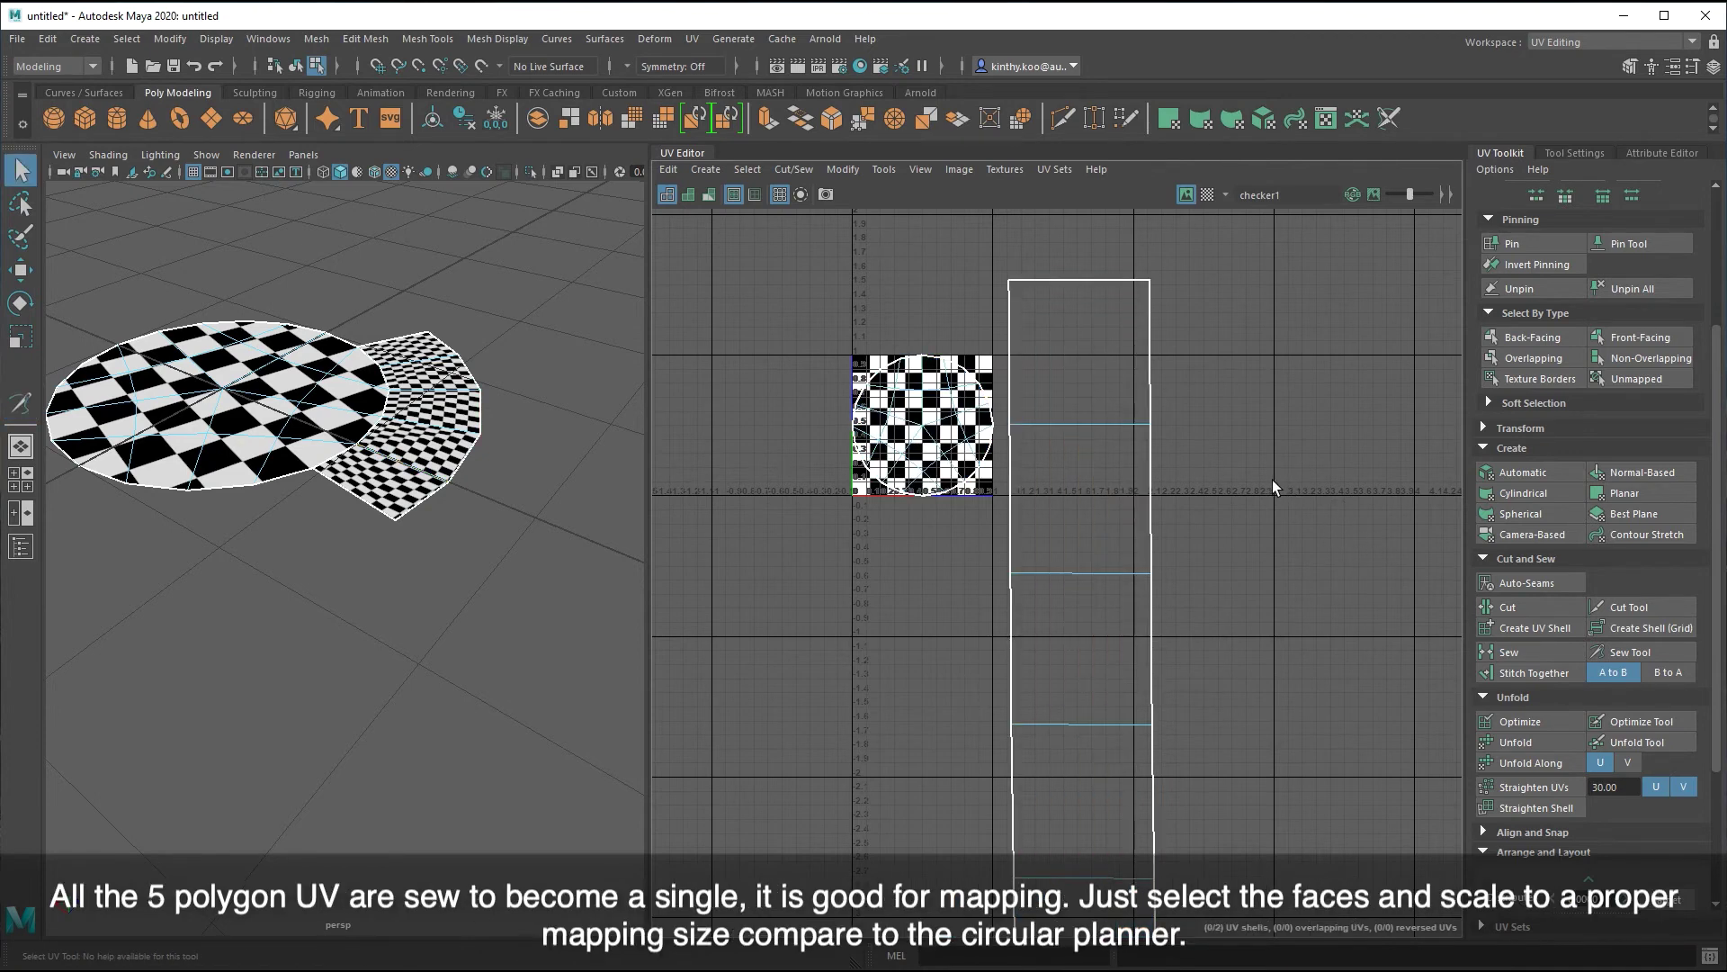
scroll(1276, 473, "down", 2)
right_click_drag(1293, 454, 1299, 511)
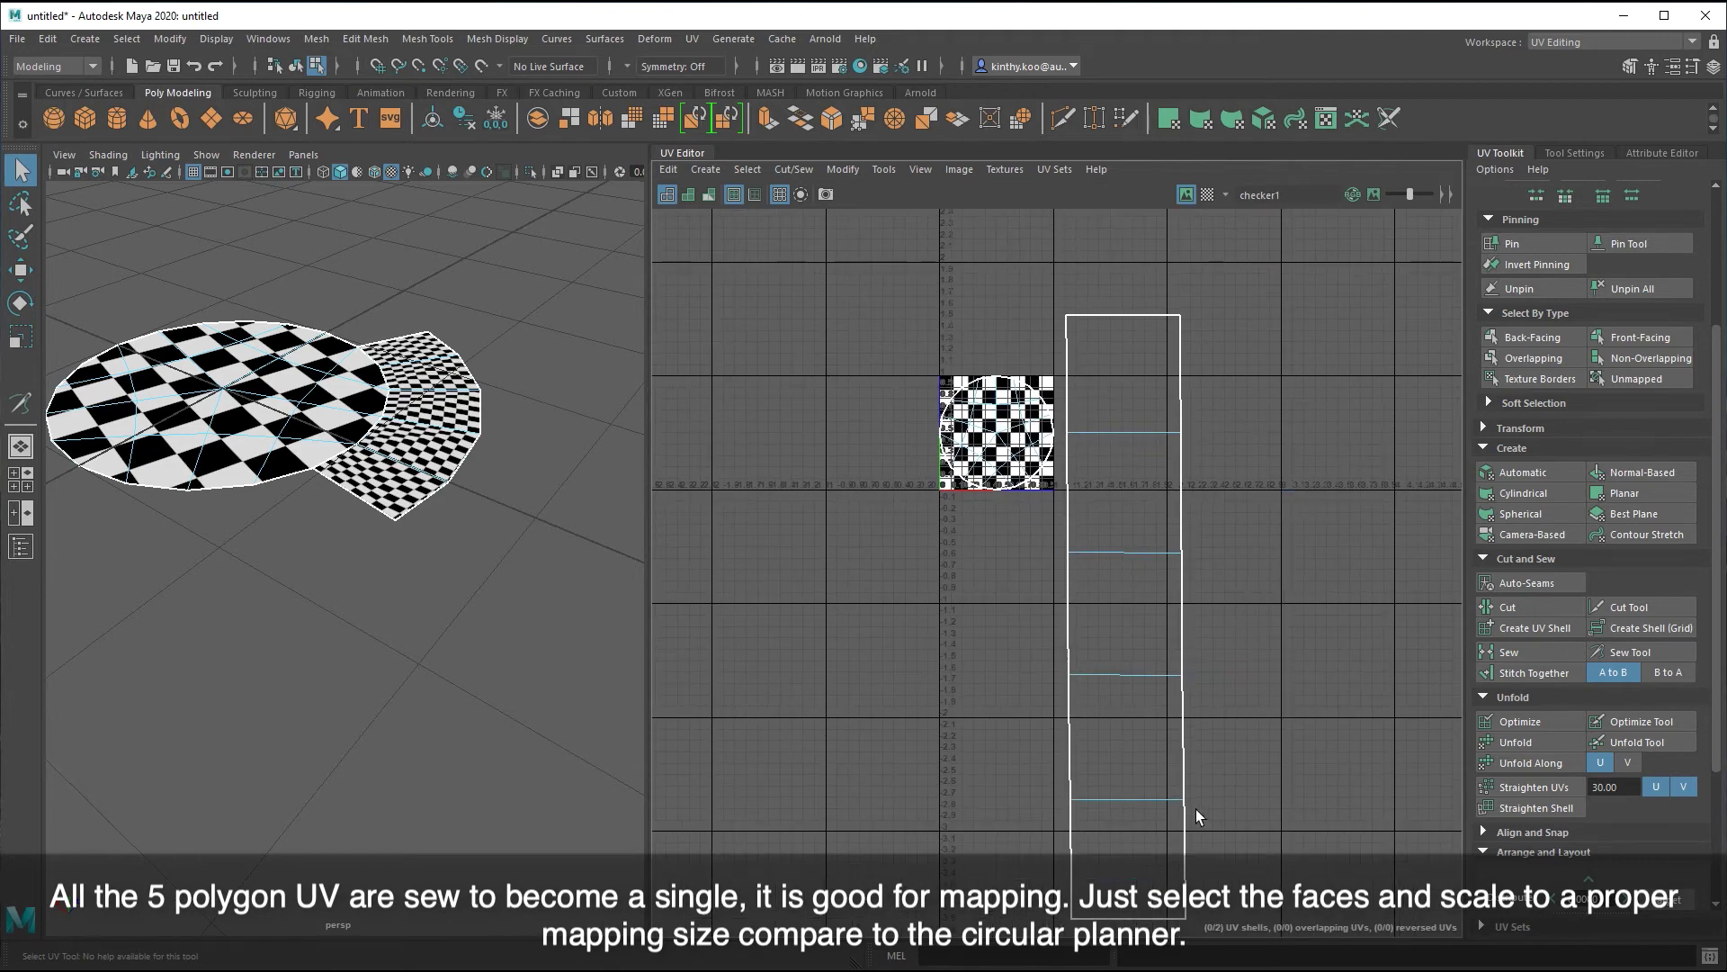
left_click(1126, 331)
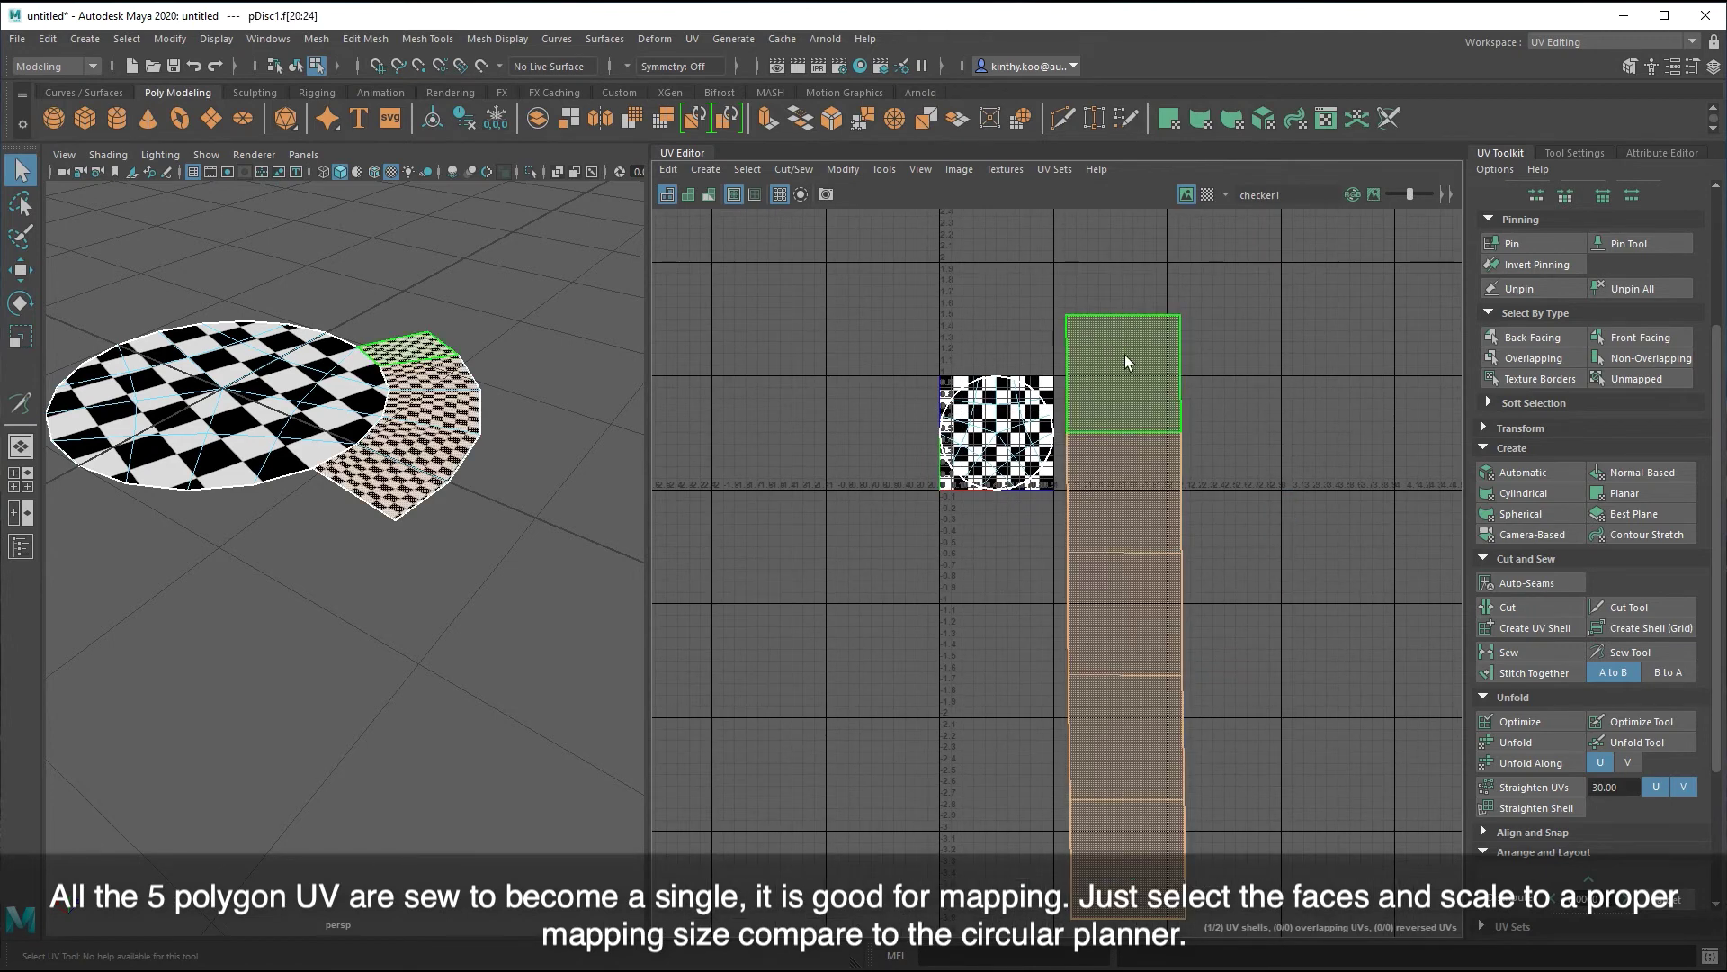
key("r")
left_click_drag(1127, 480, 1146, 592)
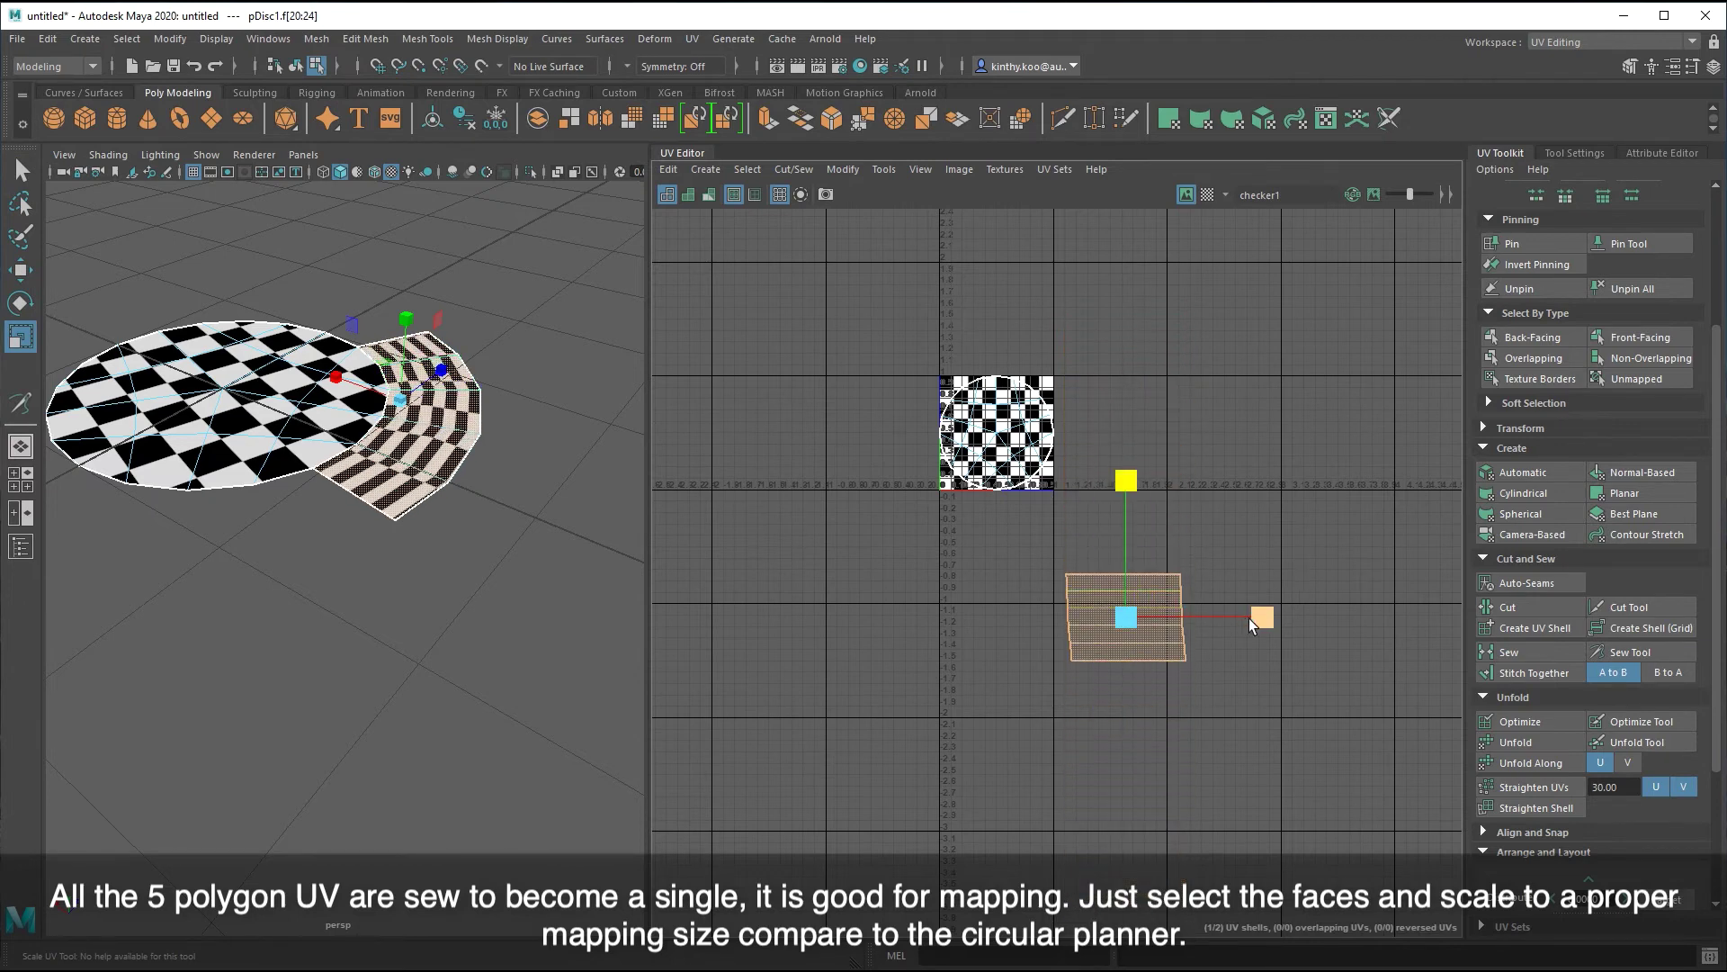
left_click_drag(1249, 618, 1182, 619)
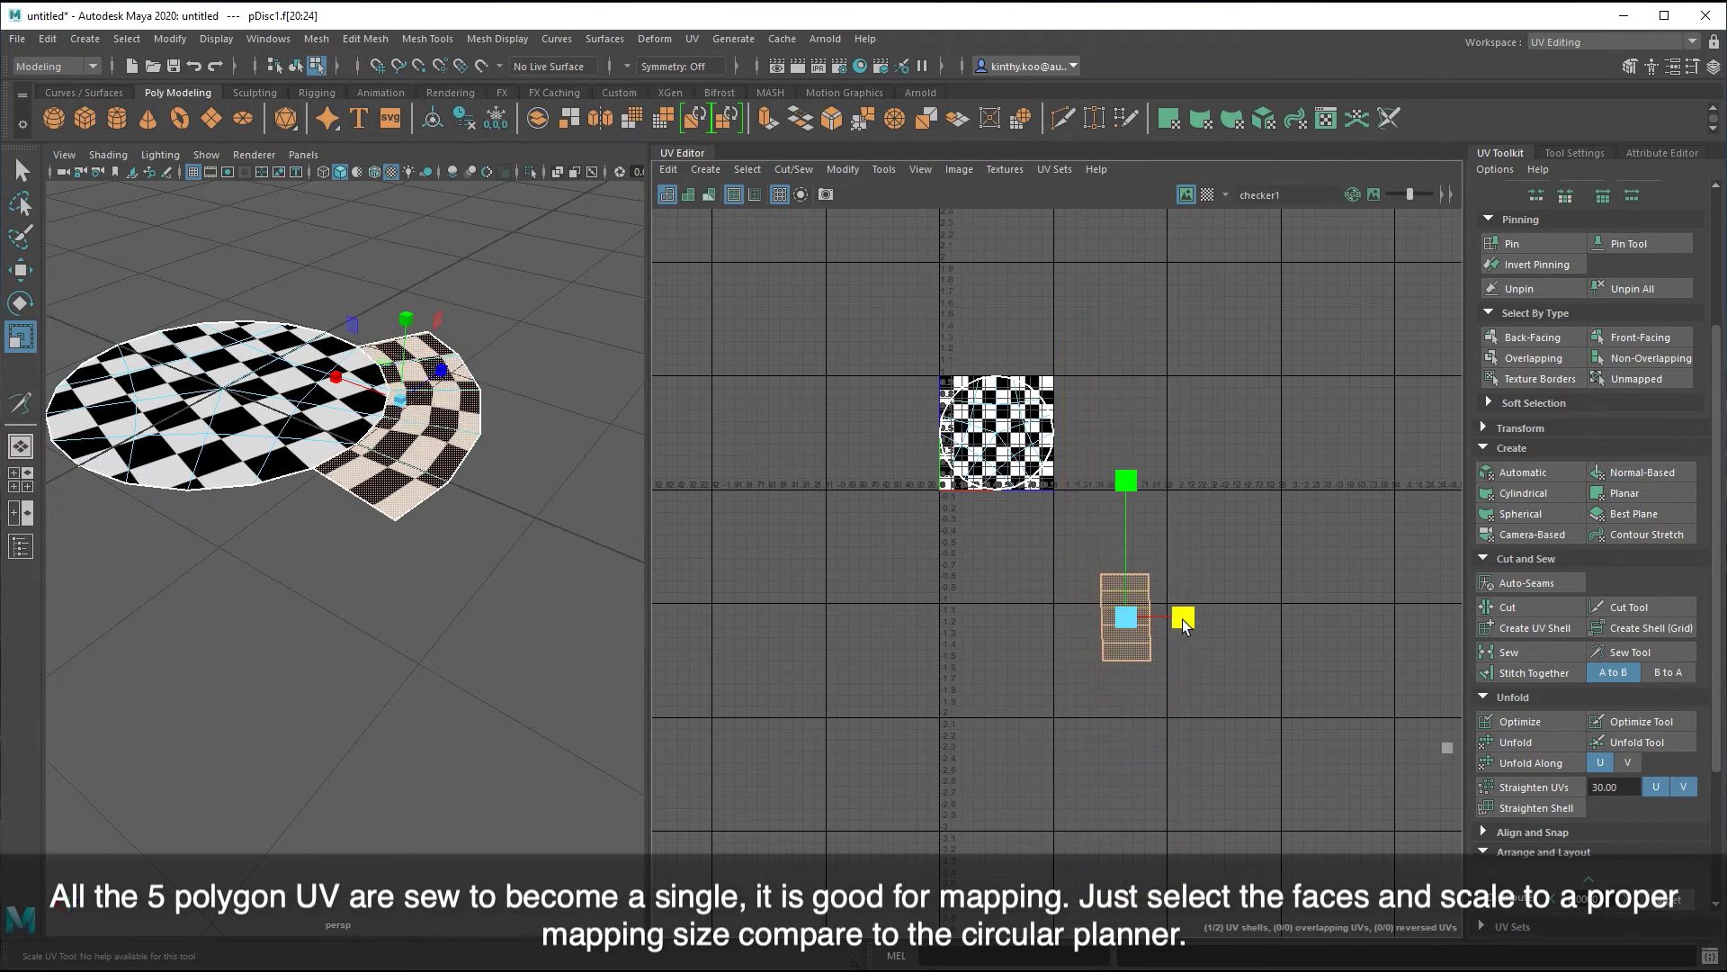
- Move the strip up beside the checker square and frame both UV shells
key("w")
mouse_move(1126, 617)
left_mouse_down()
mouse_move(1114, 448)
mouse_move(1083, 438)
left_mouse_up()
scroll(1082, 438, "up", 2)
scroll(1083, 438, "up", 1)
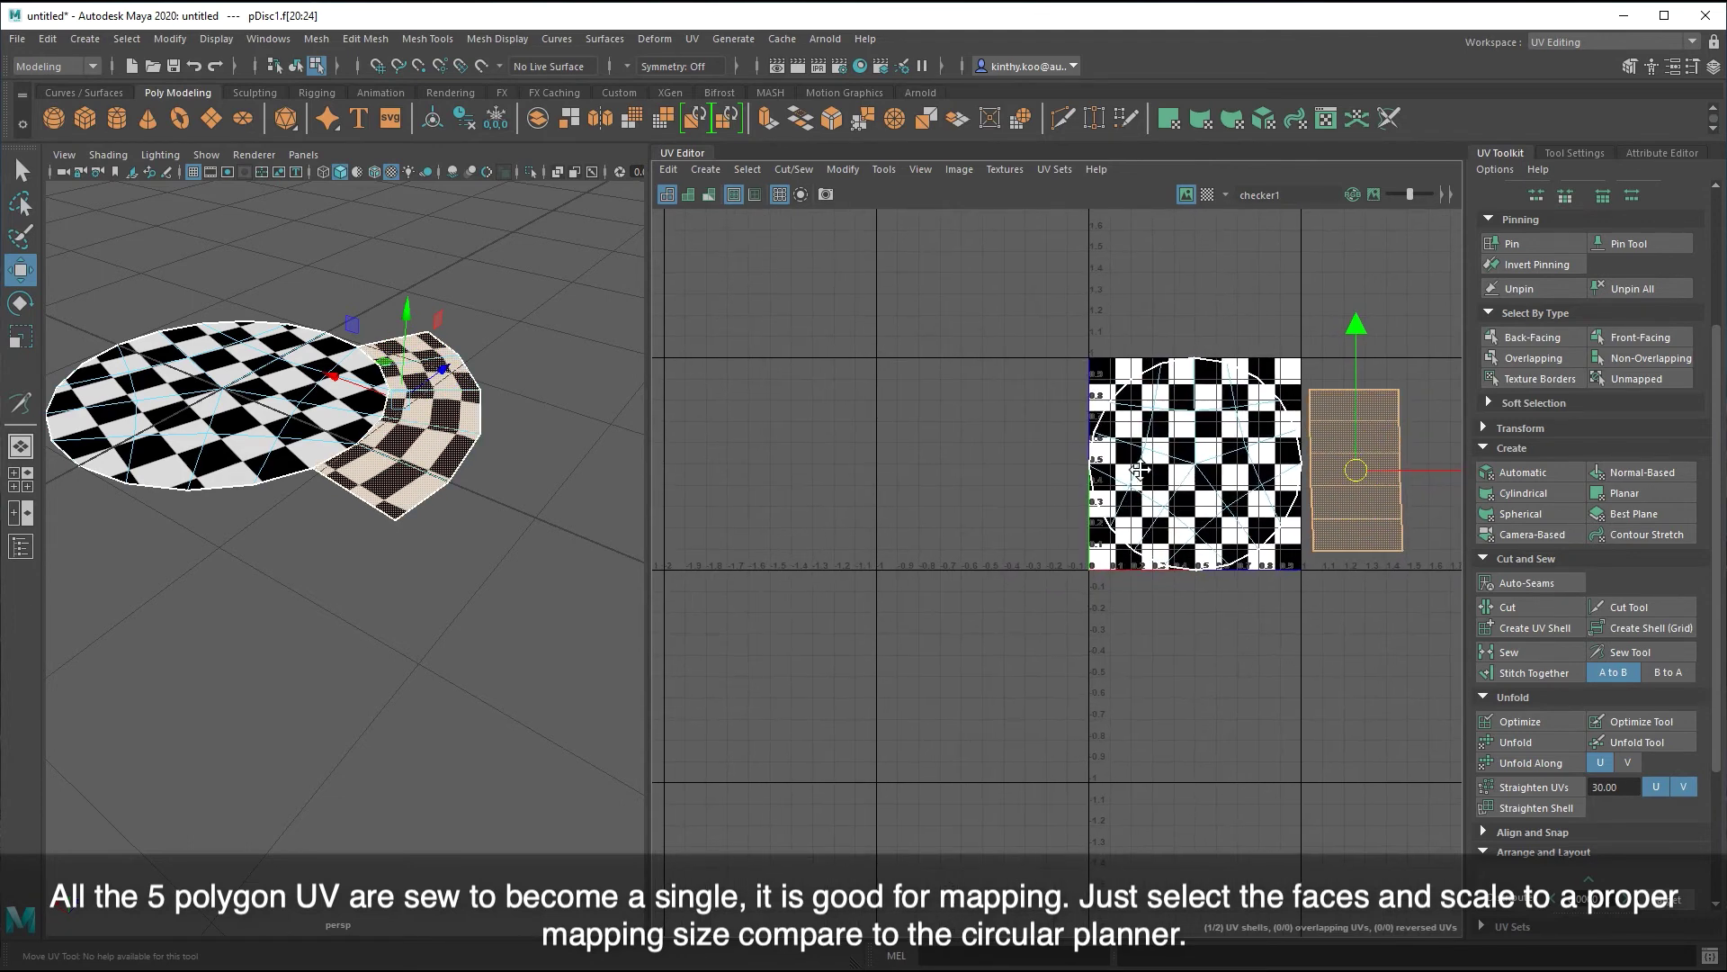
middle_click_drag(1125, 504, 873, 504, "alt")
scroll(1186, 565, "up", 2)
middle_click_drag(1185, 565, 1296, 585, "alt")
- Move the flap strip down, rotate it, and slide its corner to the checker's bottom-right corner
scroll(1296, 584, "up", 2)
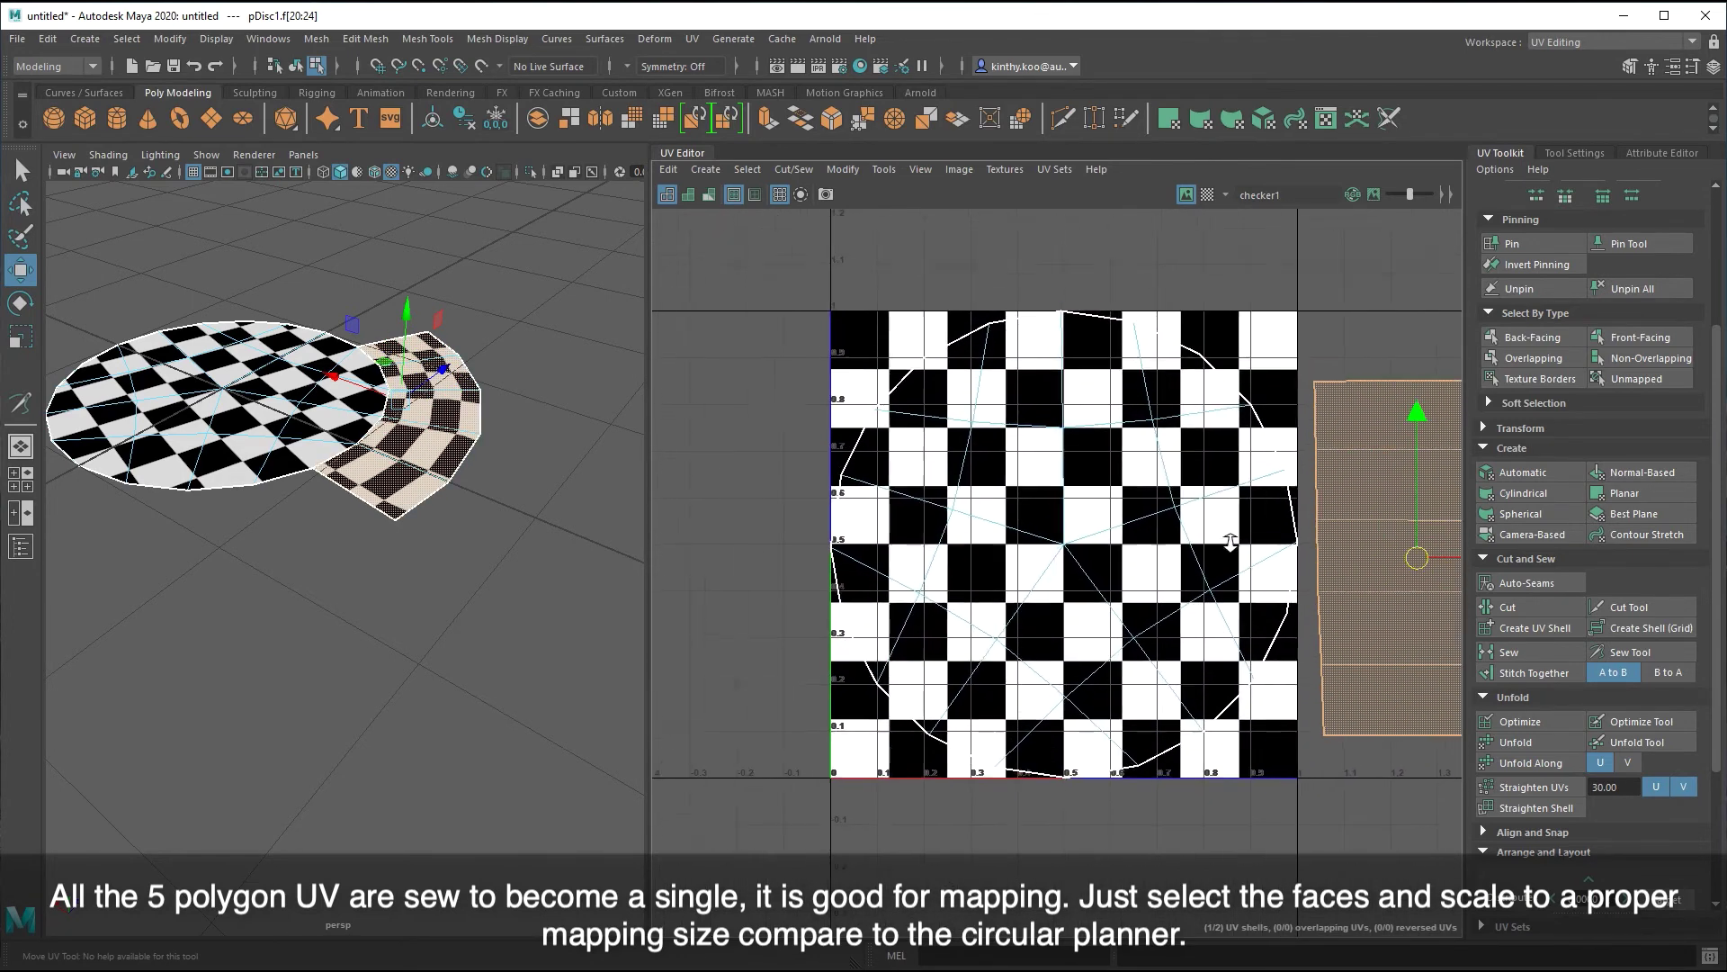
middle_click_drag(1266, 423, 1201, 389, "alt")
right_click_drag(1201, 389, 1222, 306)
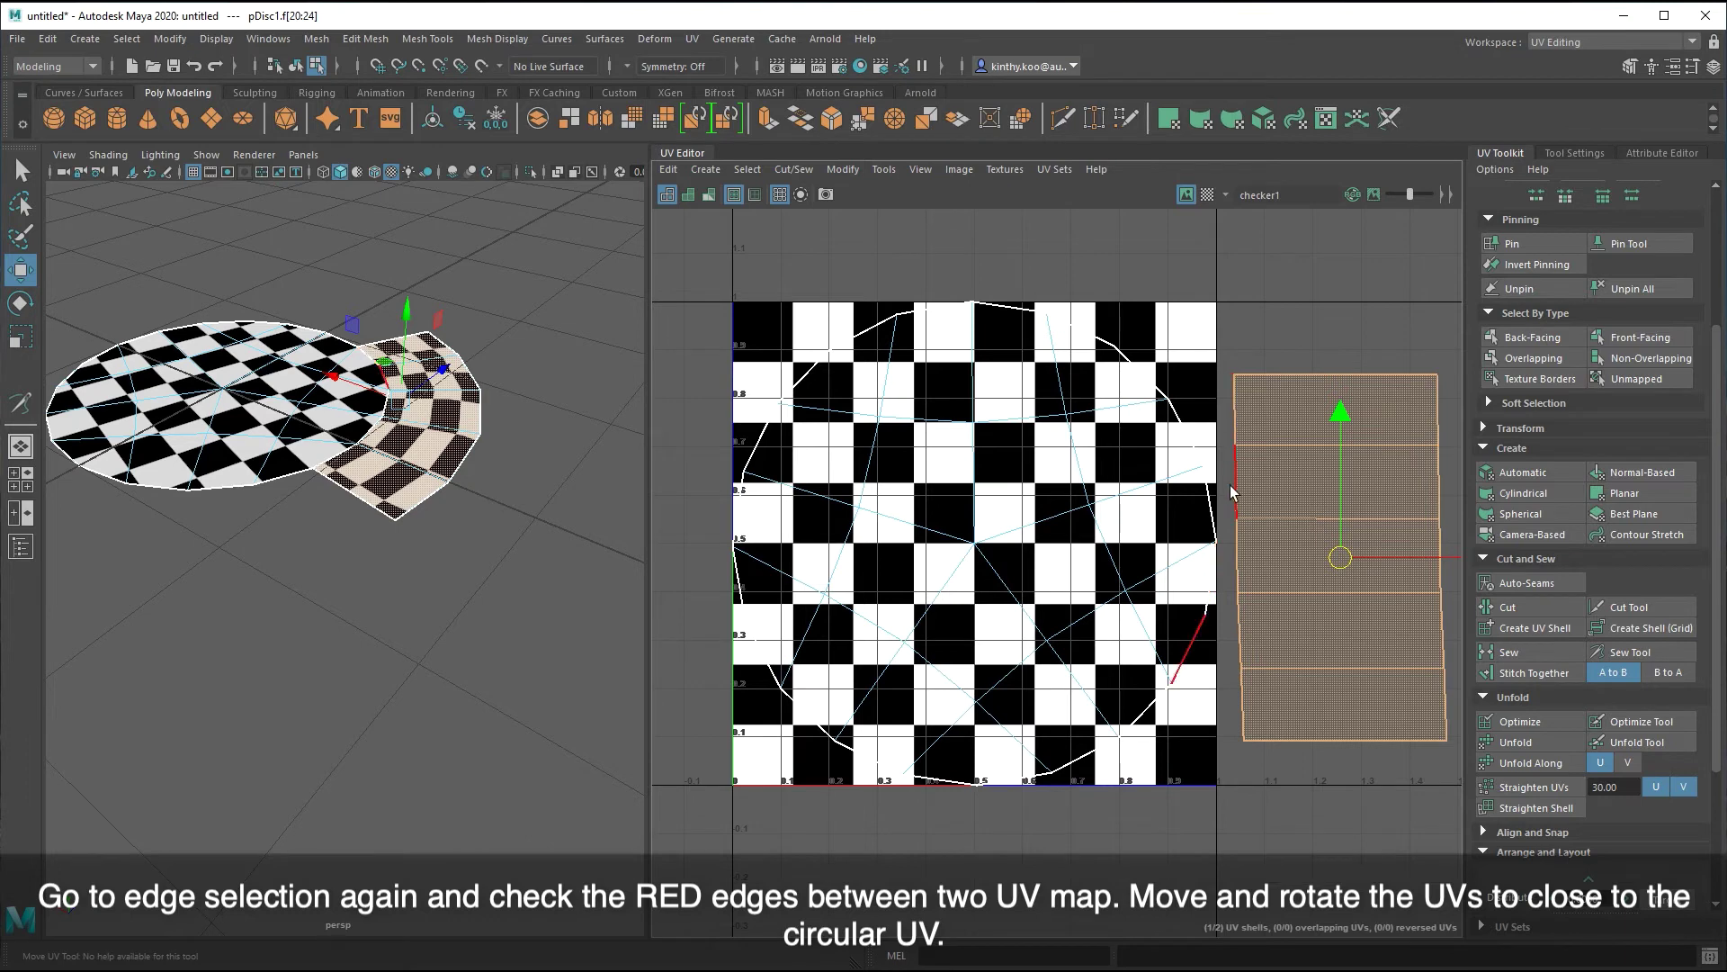
middle_click_drag(1335, 331, 1276, 300, "alt")
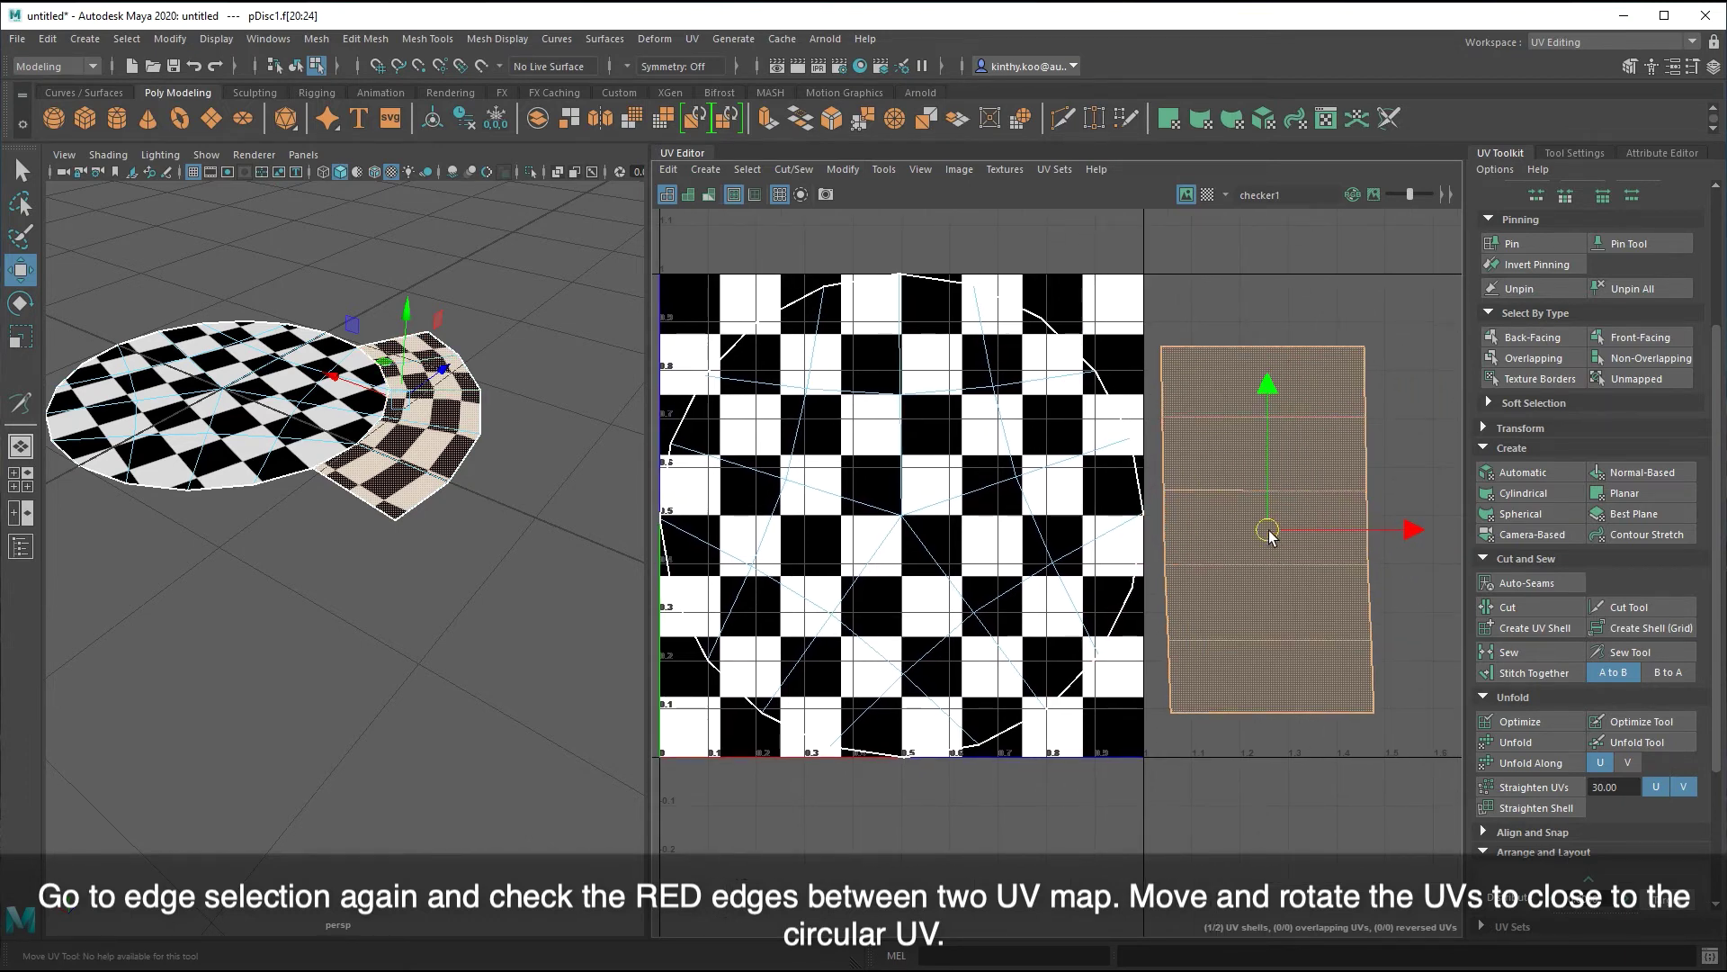
mouse_move(1268, 537)
left_mouse_down()
mouse_move(1266, 711)
mouse_move(1320, 795)
left_mouse_up()
key("e")
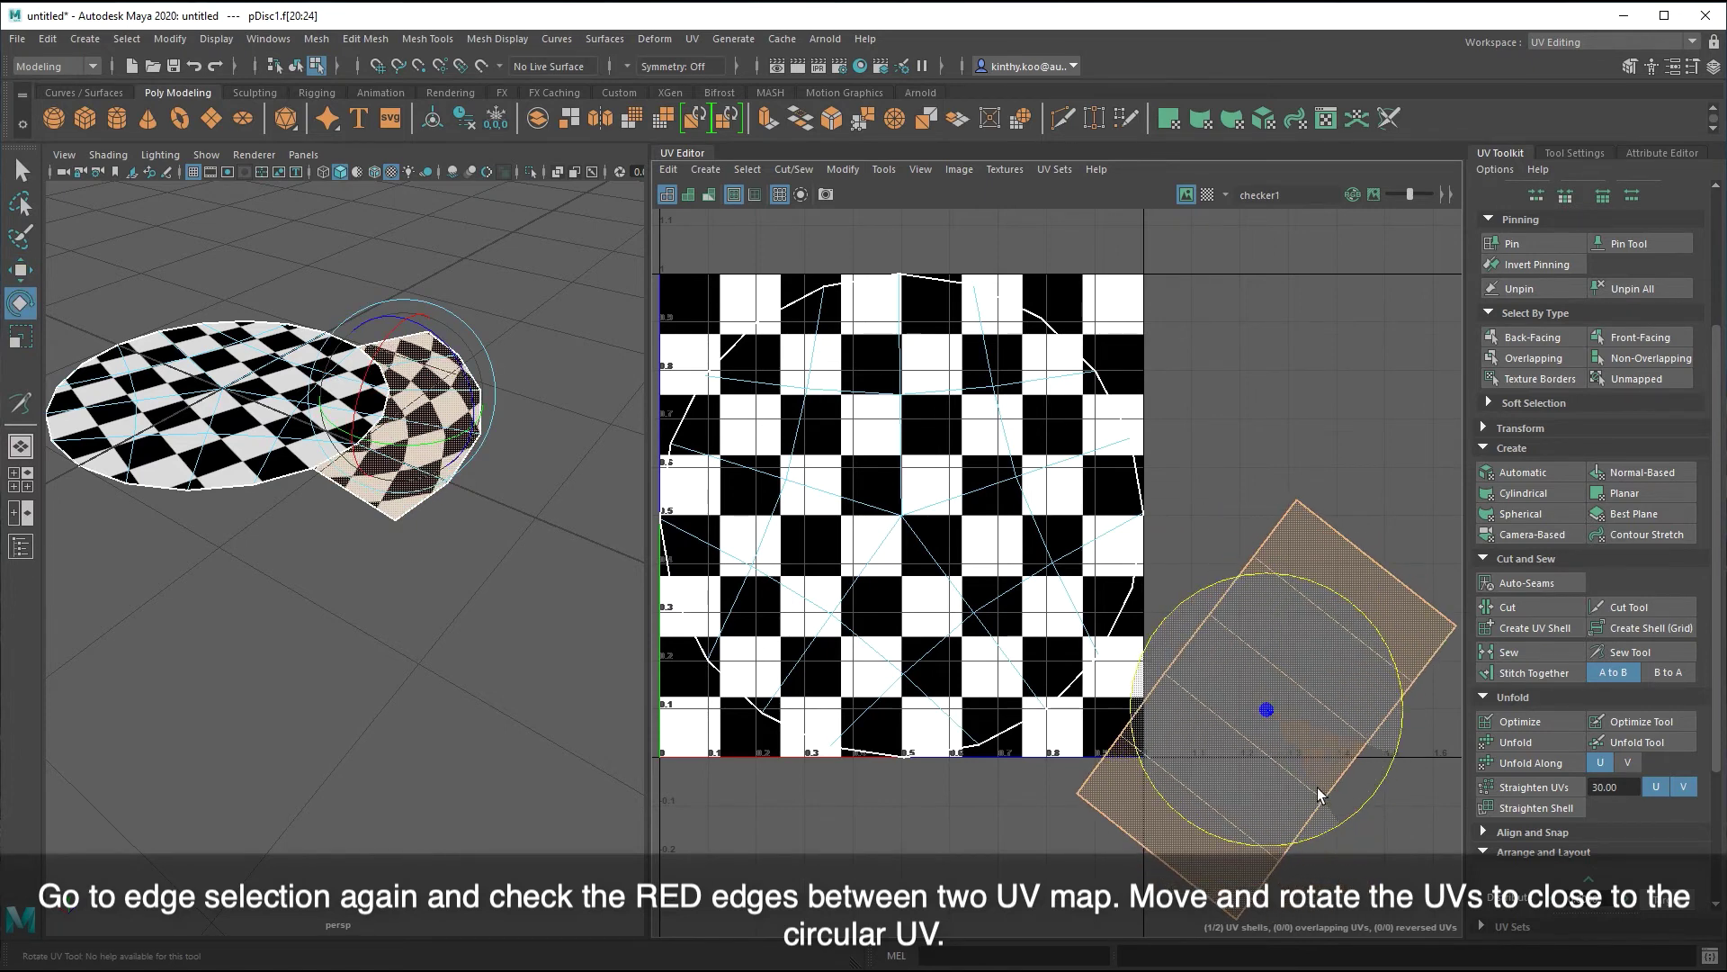
key("w")
left_click_drag(1266, 711, 1159, 757)
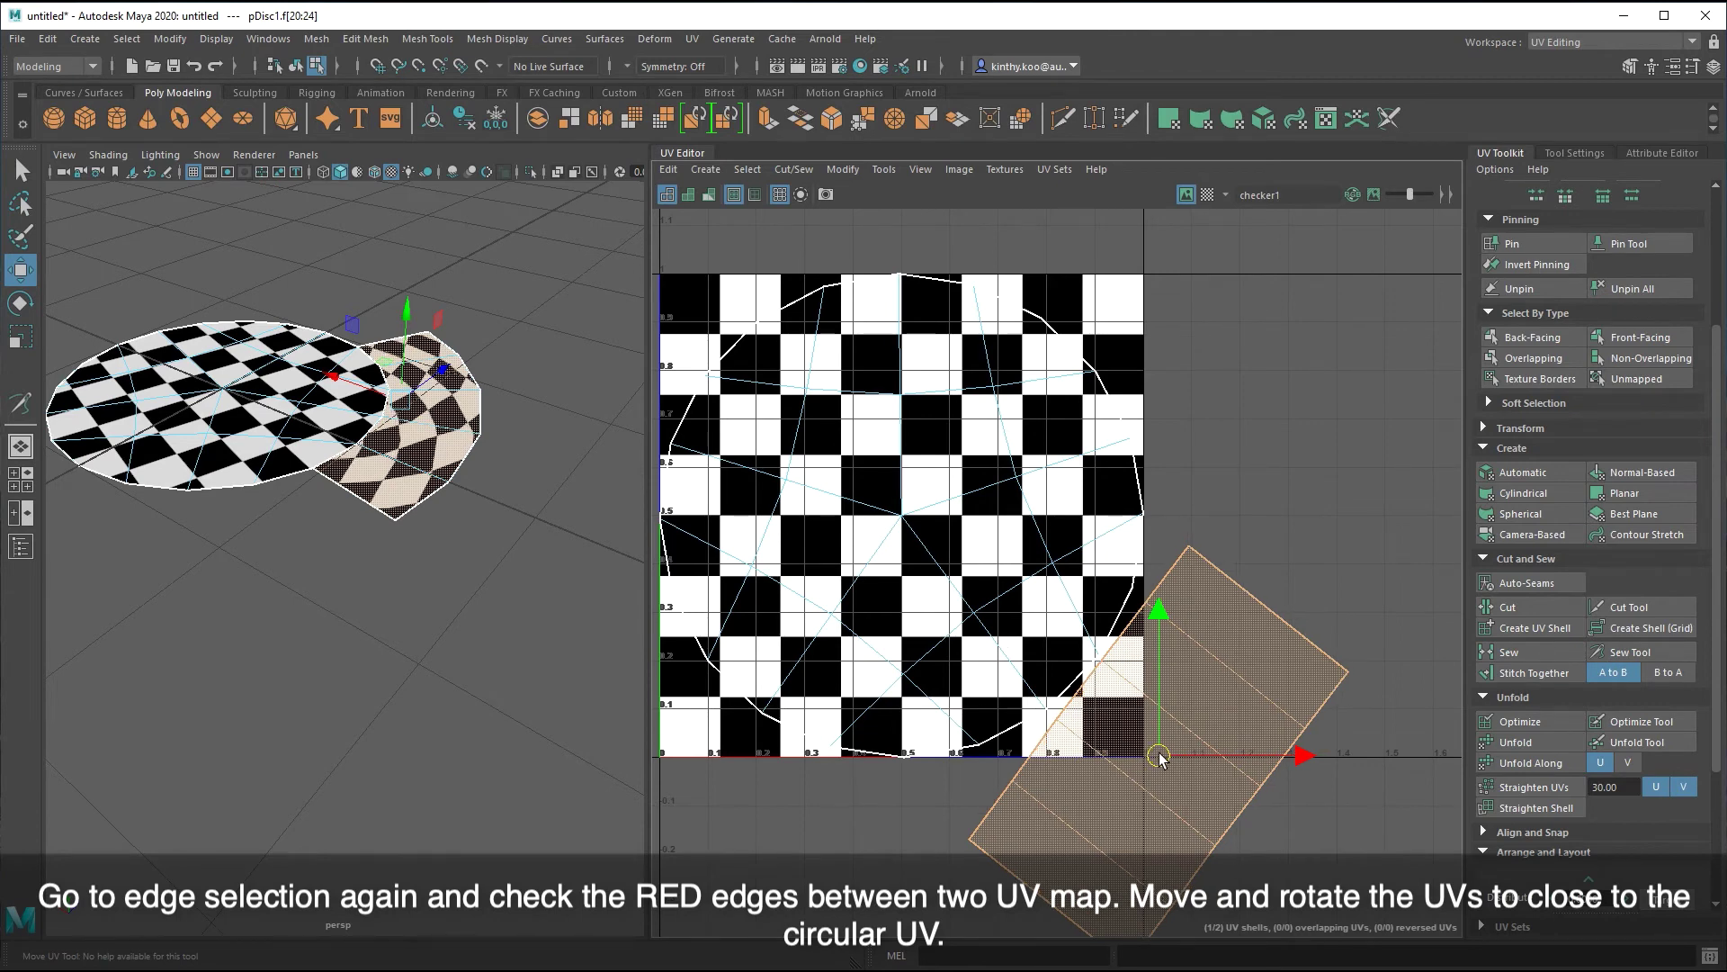
scroll(1208, 521, "up", 2)
scroll(1331, 476, "up", 1)
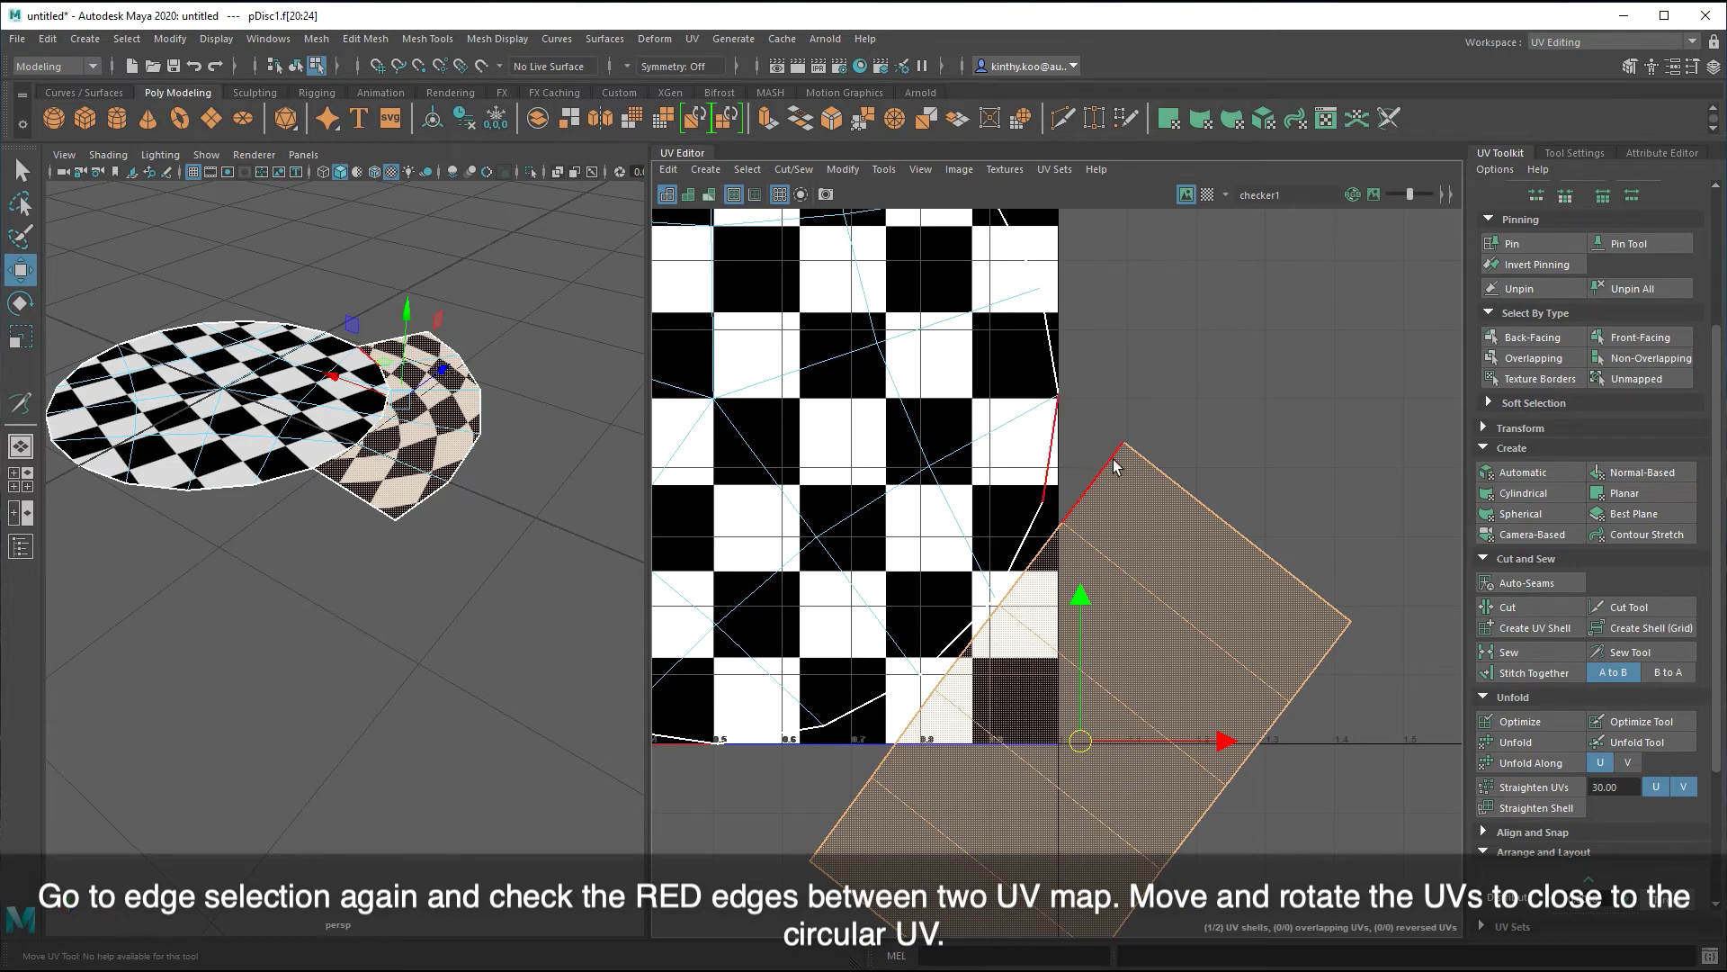
right_click_drag(1114, 458, 1093, 439)
right_click_drag(1215, 438, 1215, 486)
- Rotate one strip face counter-clockwise and move it straight up toward the disc edge
left_click(1201, 539)
key("e")
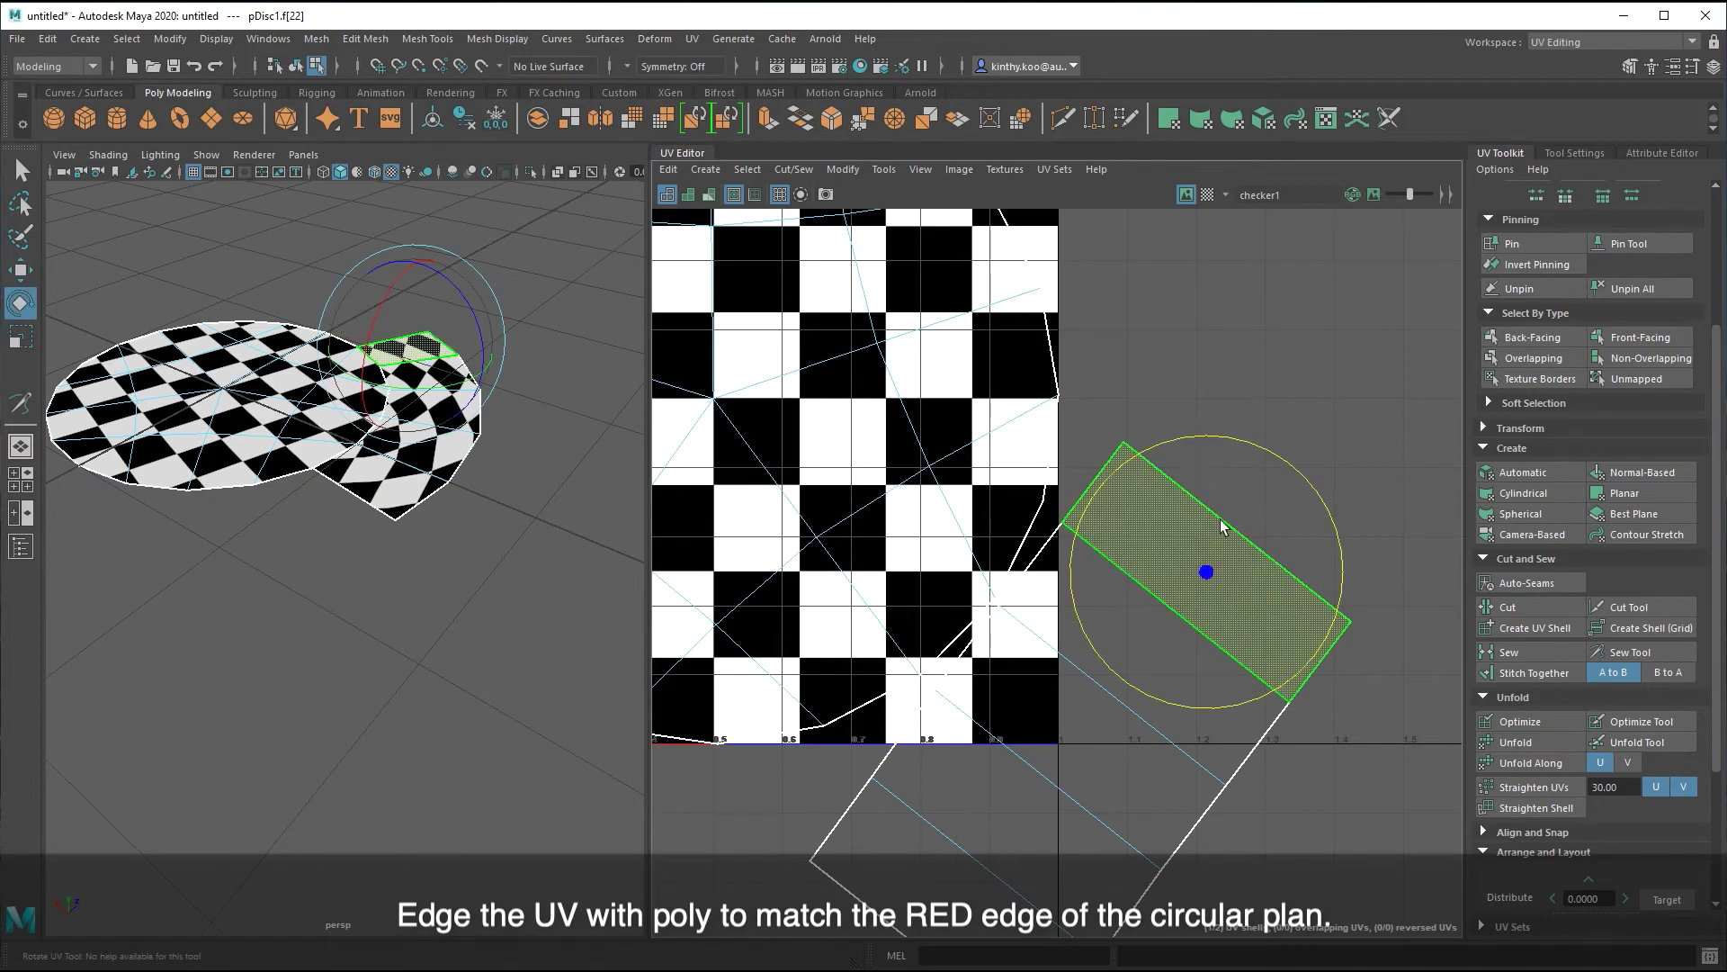
left_click_drag(1175, 432, 1097, 412)
key("w")
left_click_drag(1206, 572, 1206, 483)
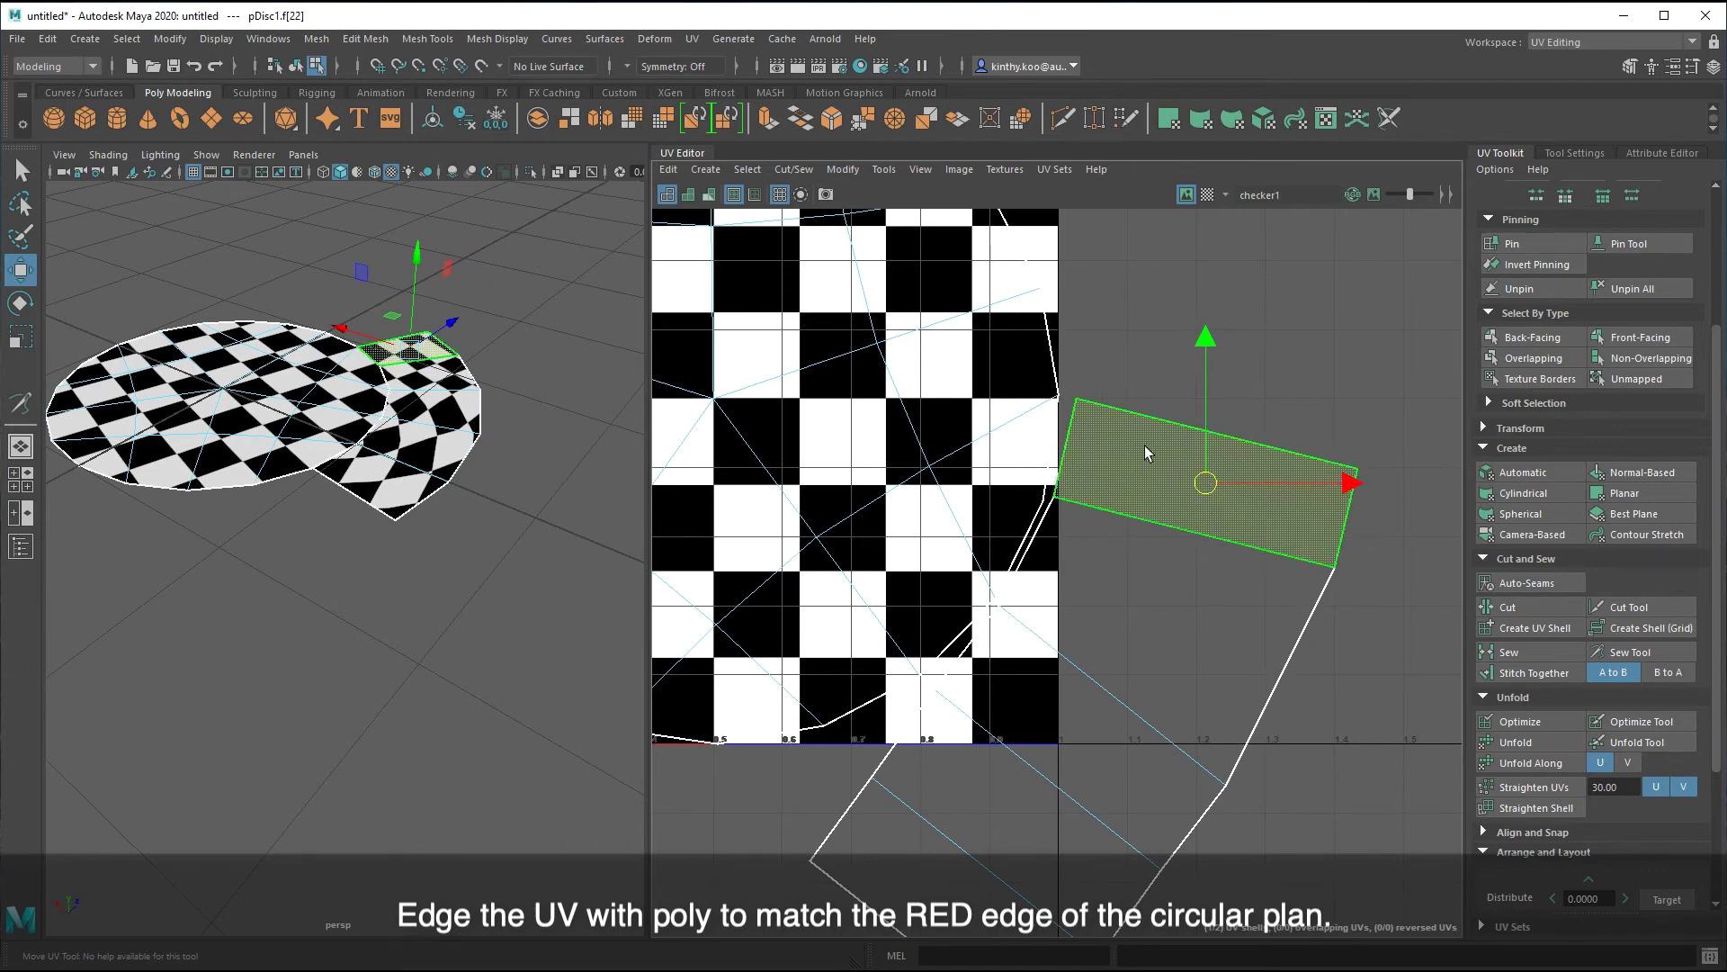
right_click_drag(1158, 352, 1157, 310)
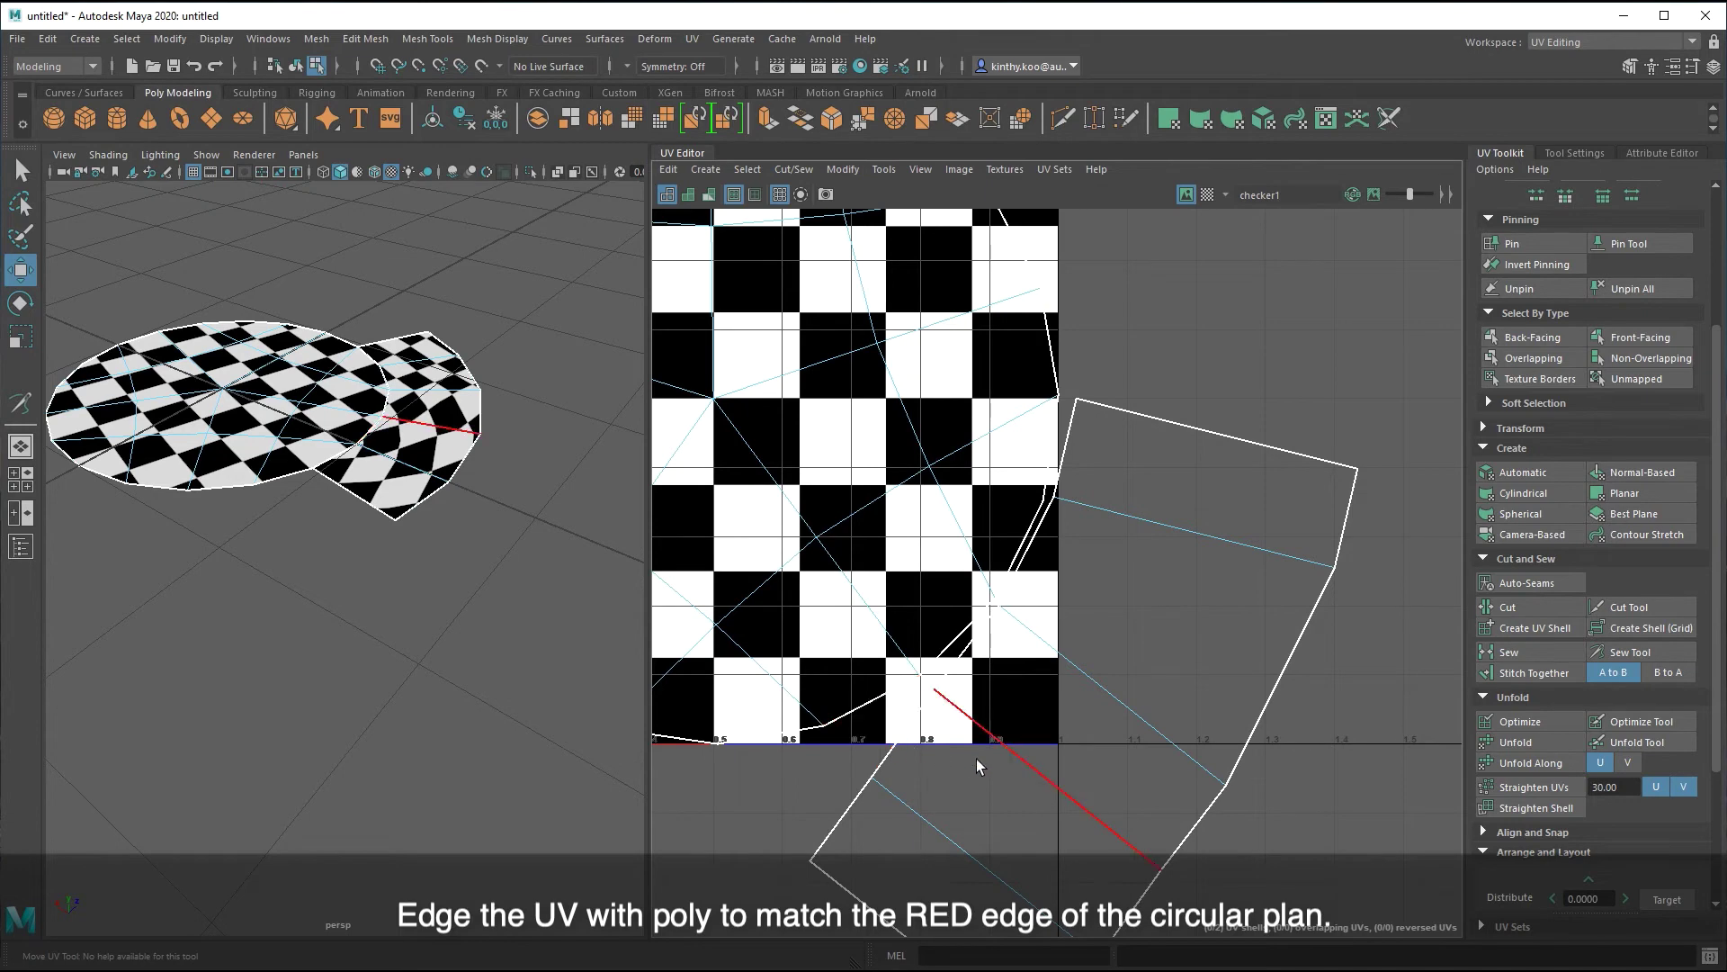
- Move and rotate the strip's lower face up to the checker's bottom edge, then pull a UV point into place
right_click_drag(976, 763, 973, 817)
middle_click_drag(974, 821, 979, 746, "alt")
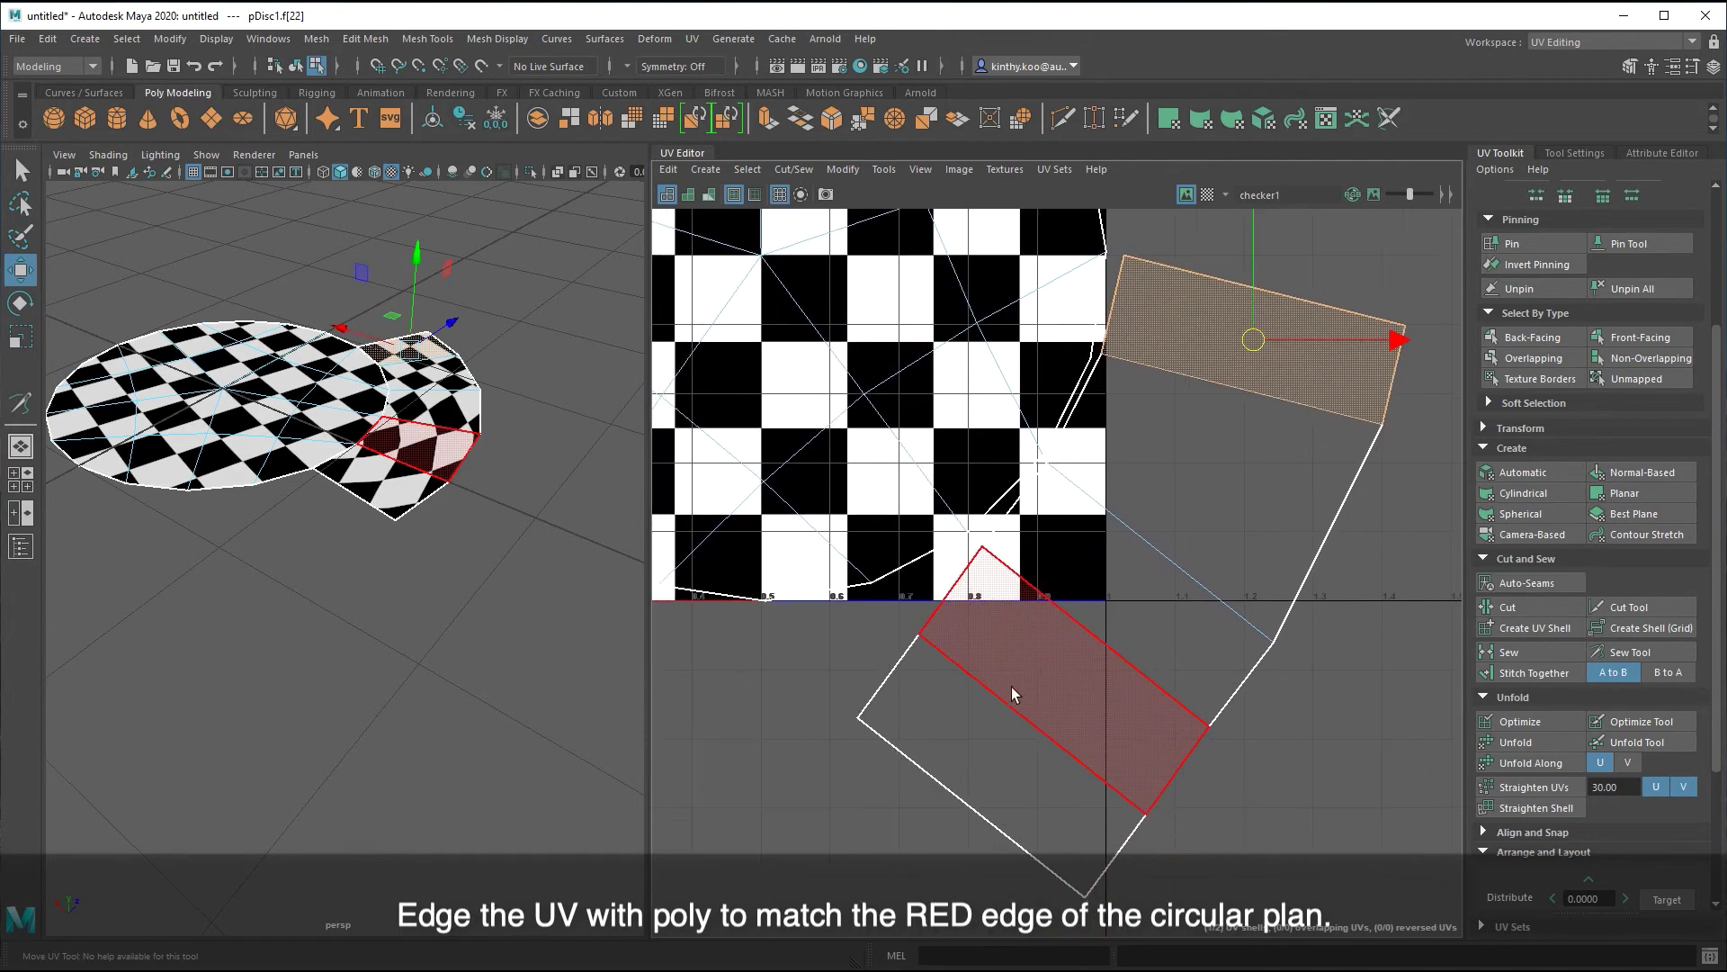
left_click(981, 747)
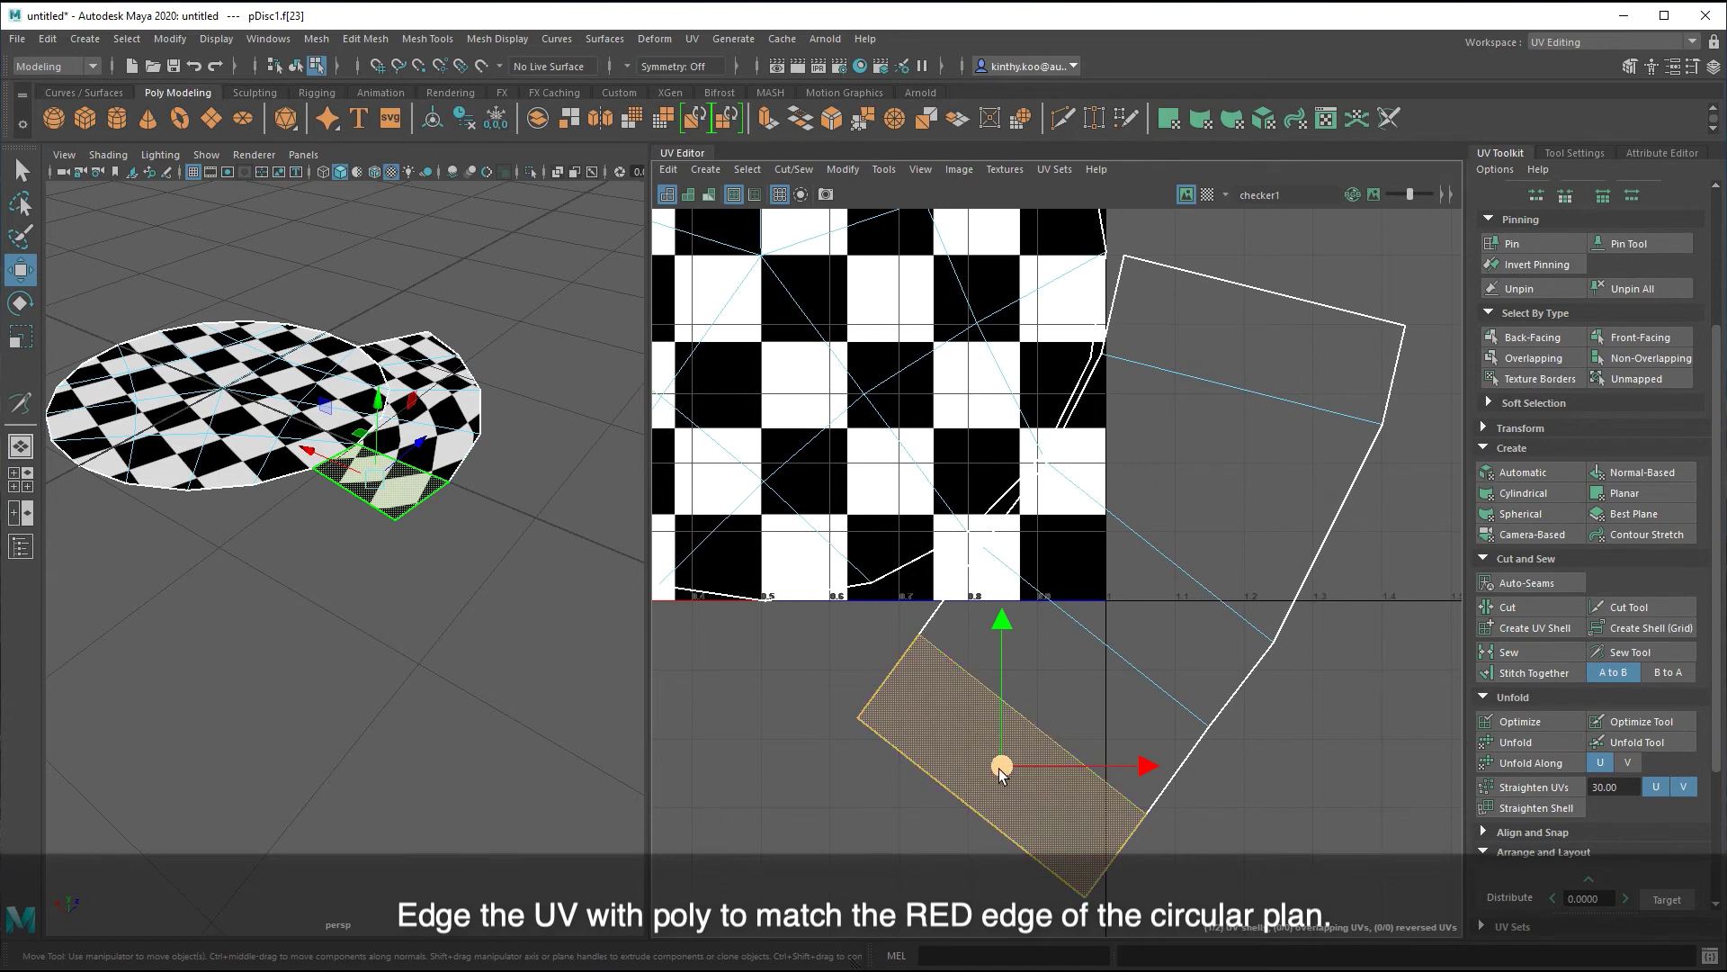
mouse_move(1002, 769)
left_mouse_down()
mouse_move(955, 726)
mouse_move(819, 824)
mouse_move(854, 813)
left_mouse_up()
key("e")
key("w")
left_click_drag(954, 726, 867, 744)
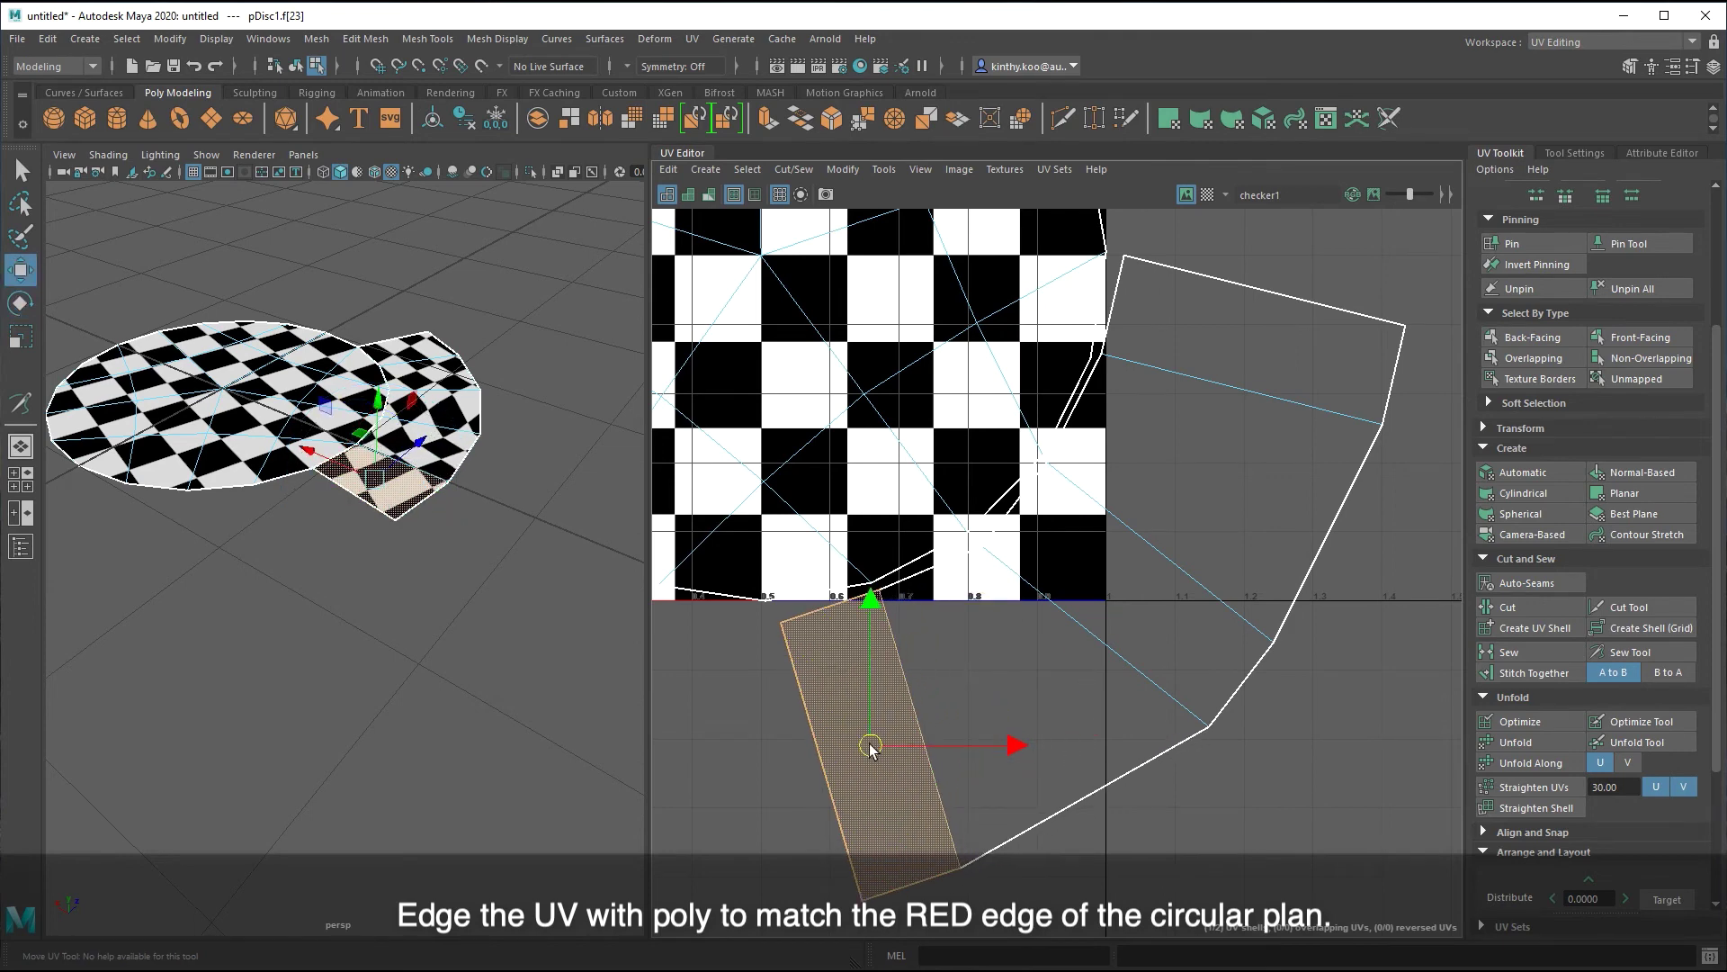
left_click(1226, 792)
mouse_move(1239, 791)
middle_mouse_down("alt")
mouse_move(1184, 691)
mouse_move(976, 785)
middle_mouse_up("alt")
mouse_move(843, 786)
left_mouse_down()
mouse_move(885, 844)
mouse_move(951, 784)
left_mouse_up()
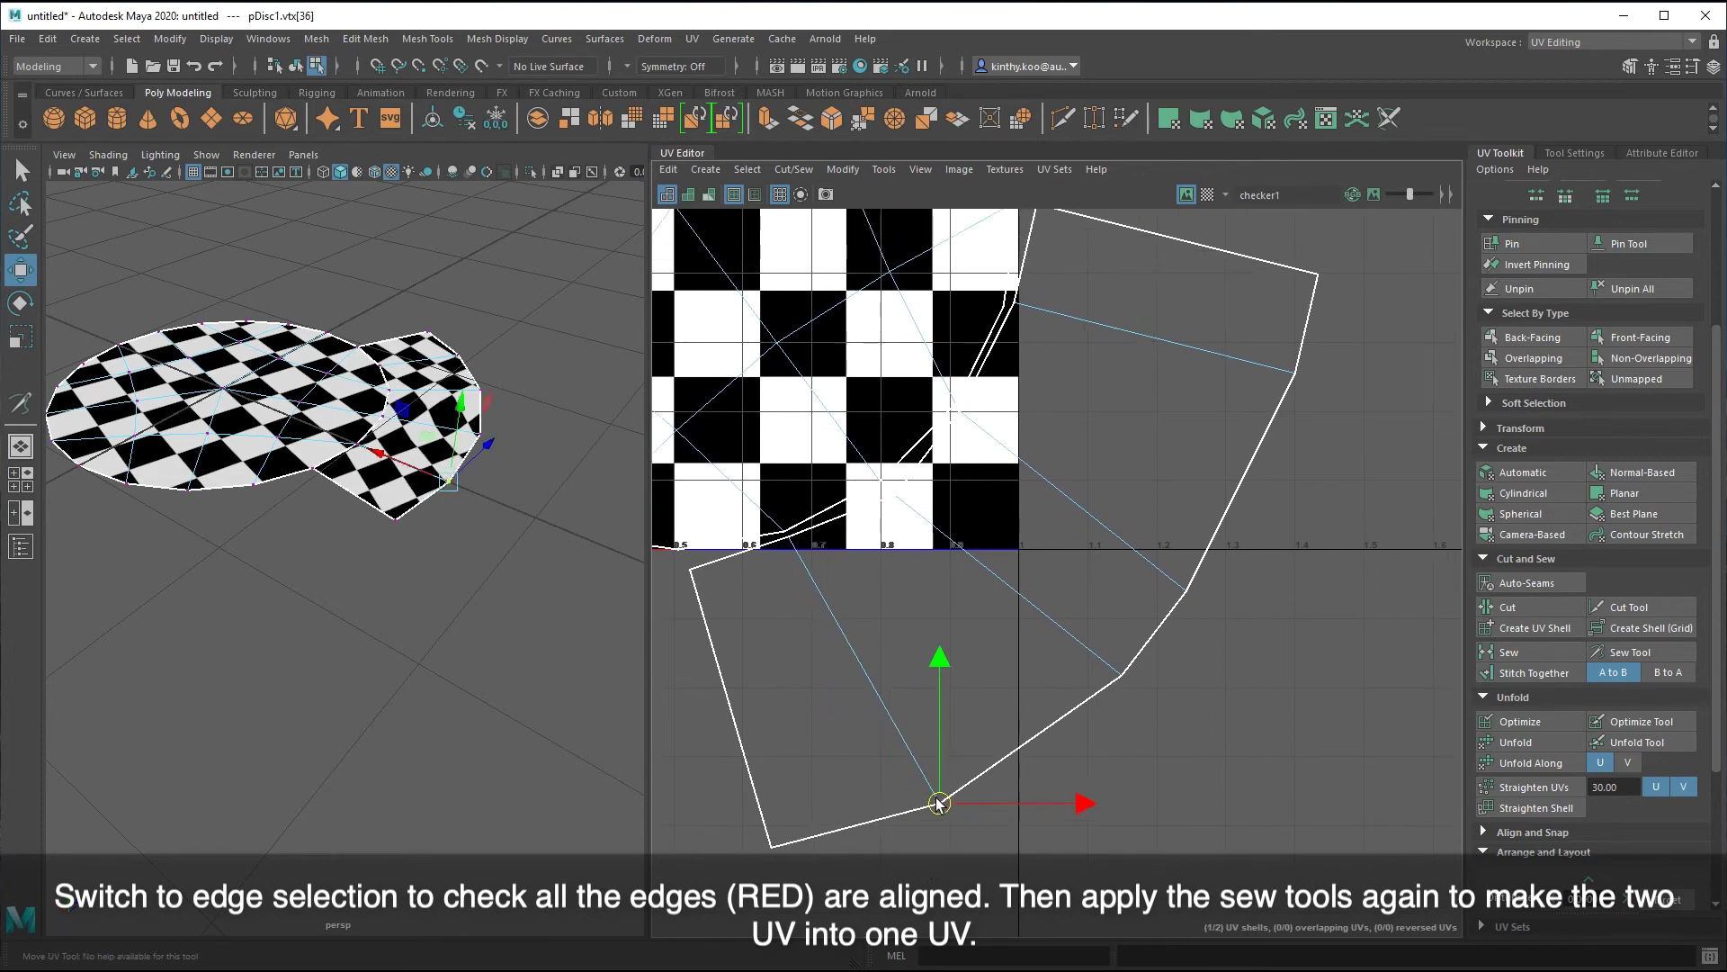
- Nudge the remaining UV points onto the disc shell's edge
left_click_drag(1220, 621, 1216, 537)
mouse_move(1288, 339)
left_mouse_down()
mouse_move(1325, 423)
mouse_move(1286, 414)
left_mouse_up()
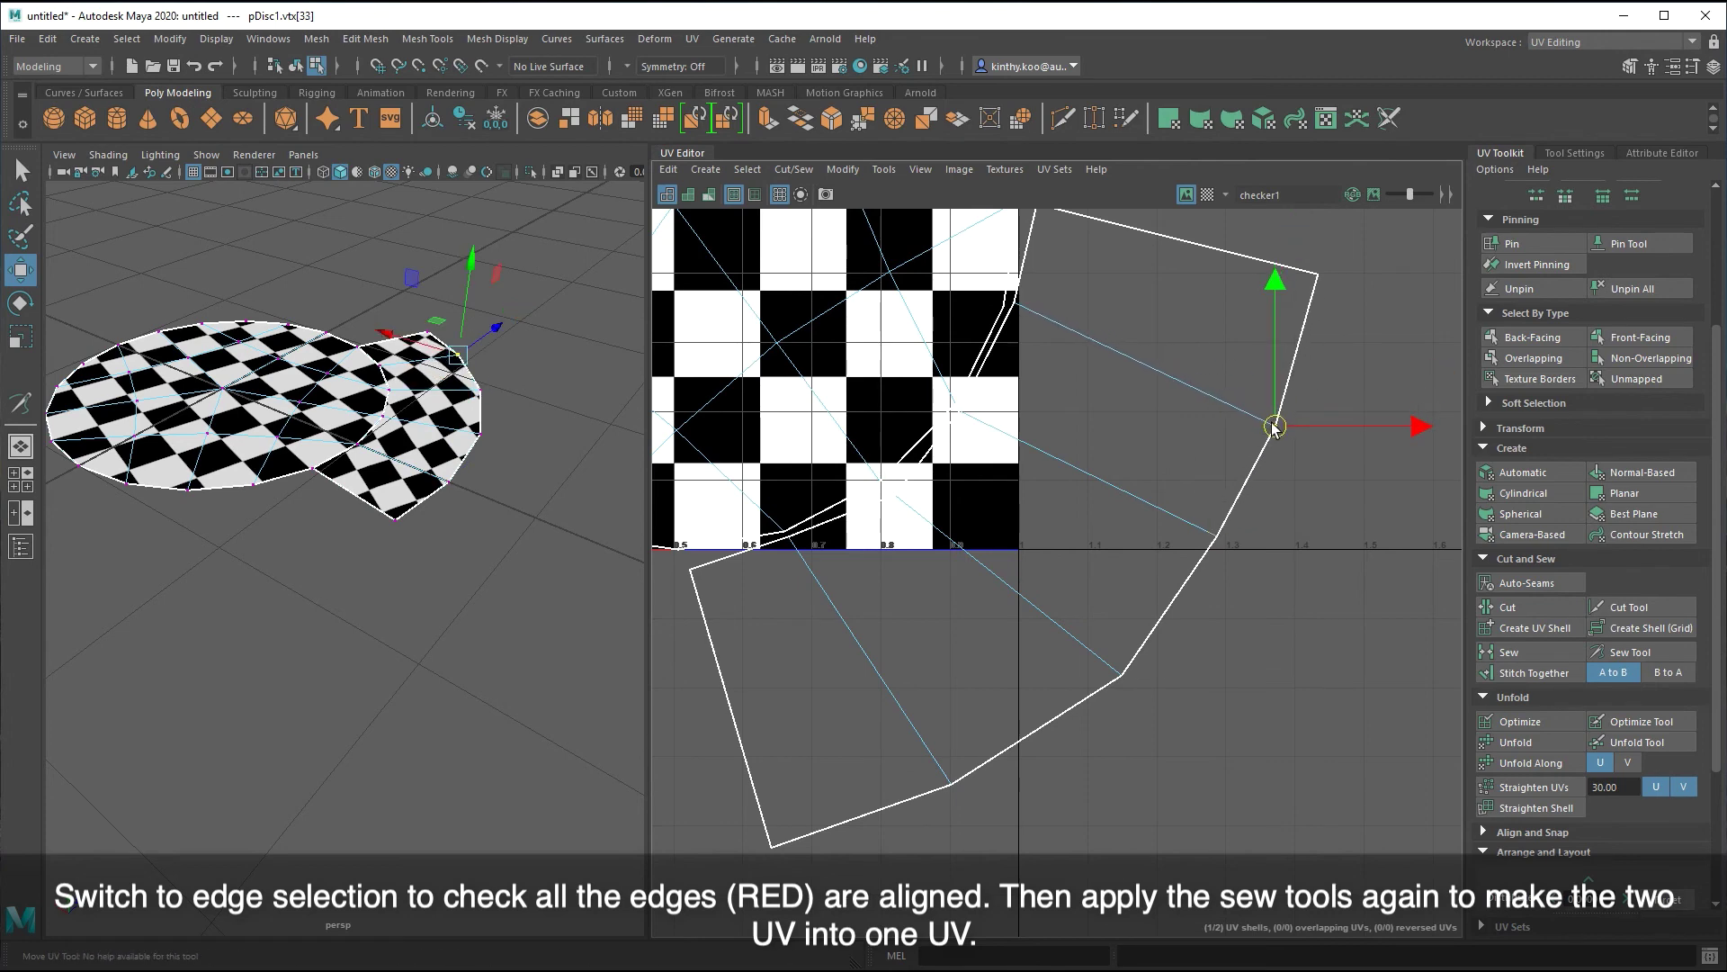
left_click(1266, 755)
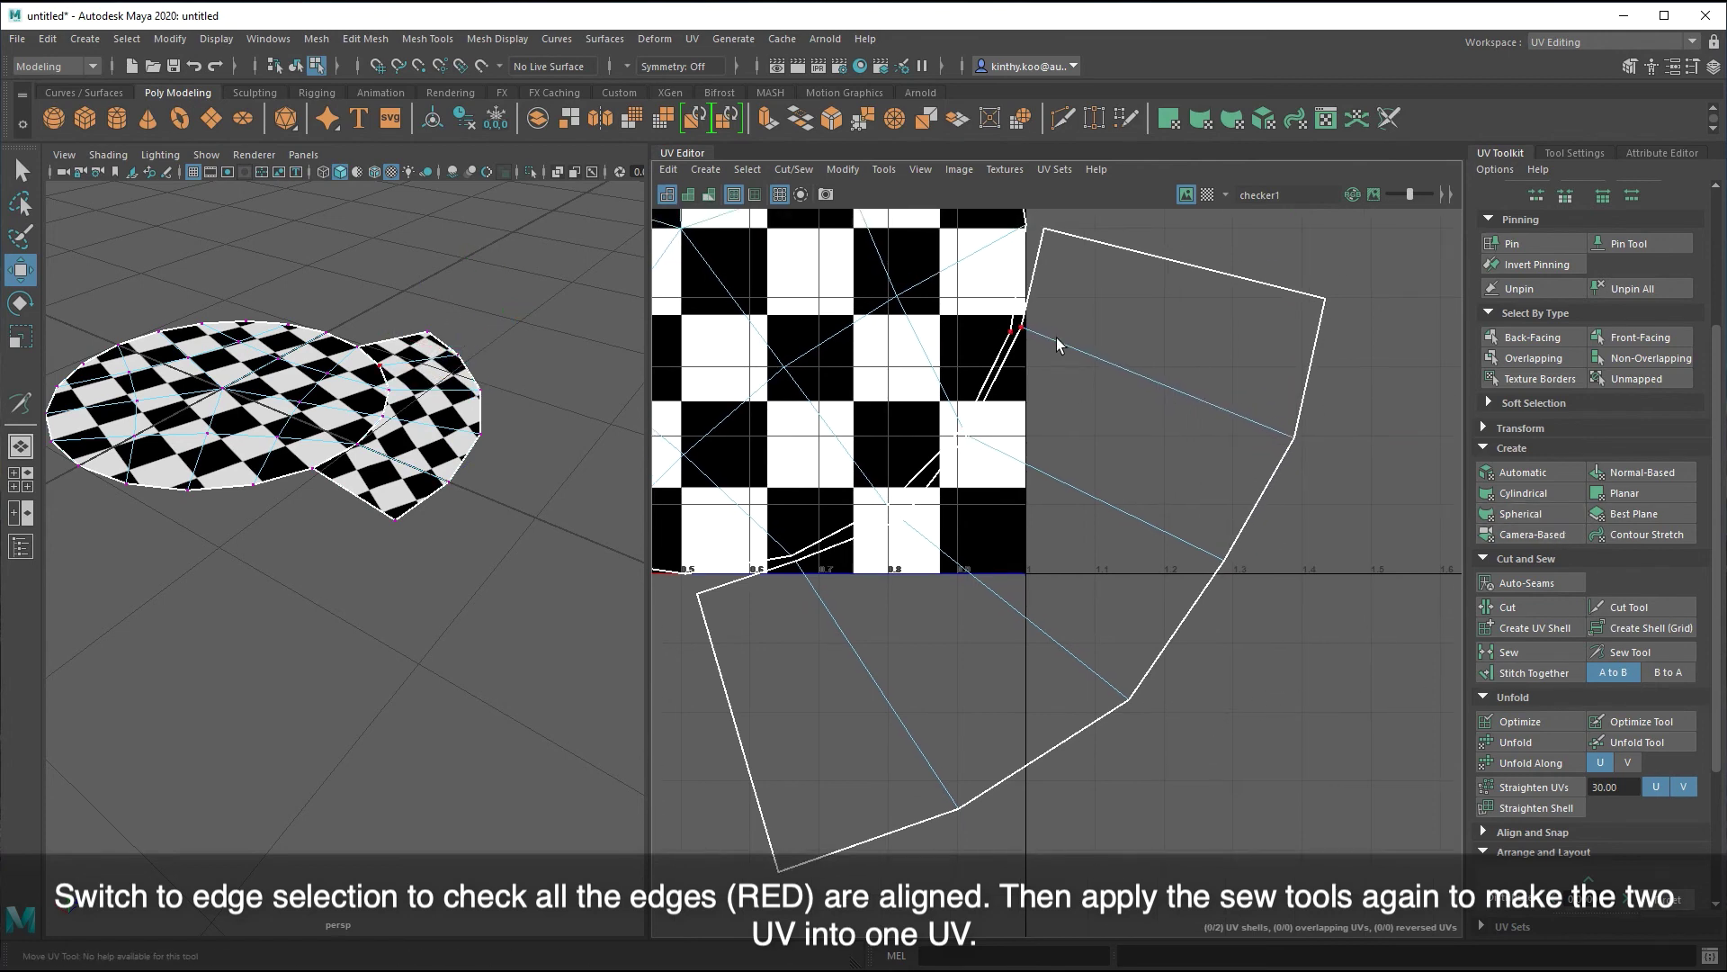
right_click_drag(1066, 283, 1067, 184)
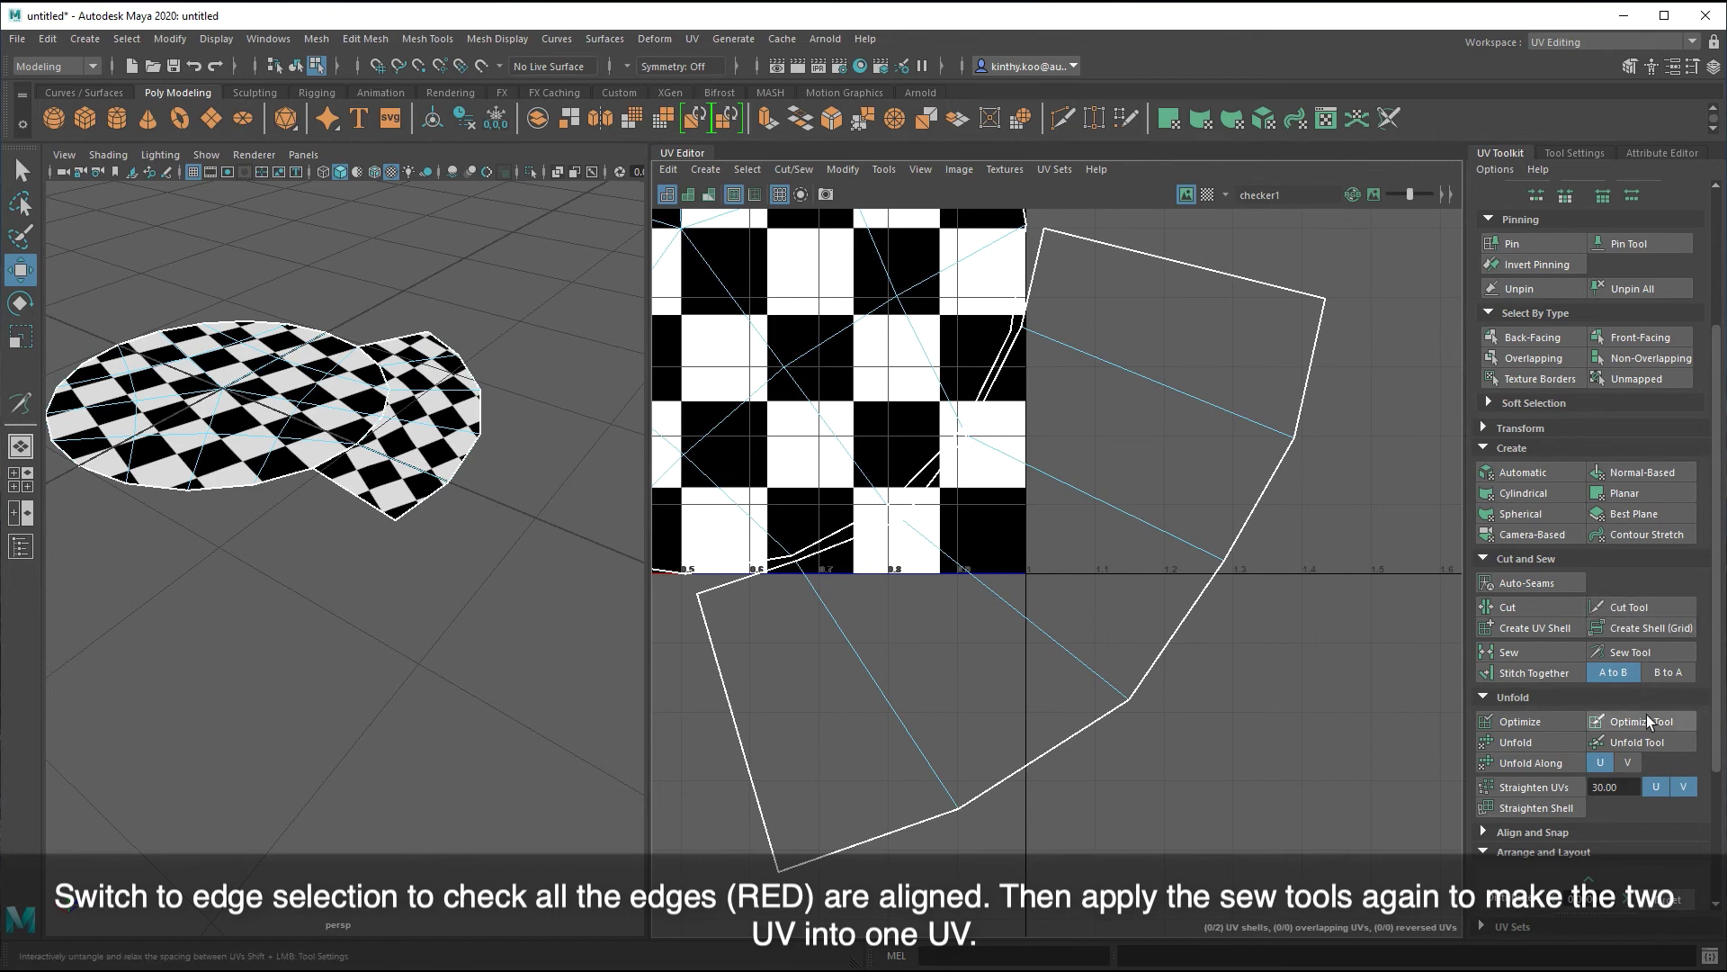
- Sew the flap strip's open edges to the disc shell with the Sew UV Tool, then zoom out
left_click(1633, 652)
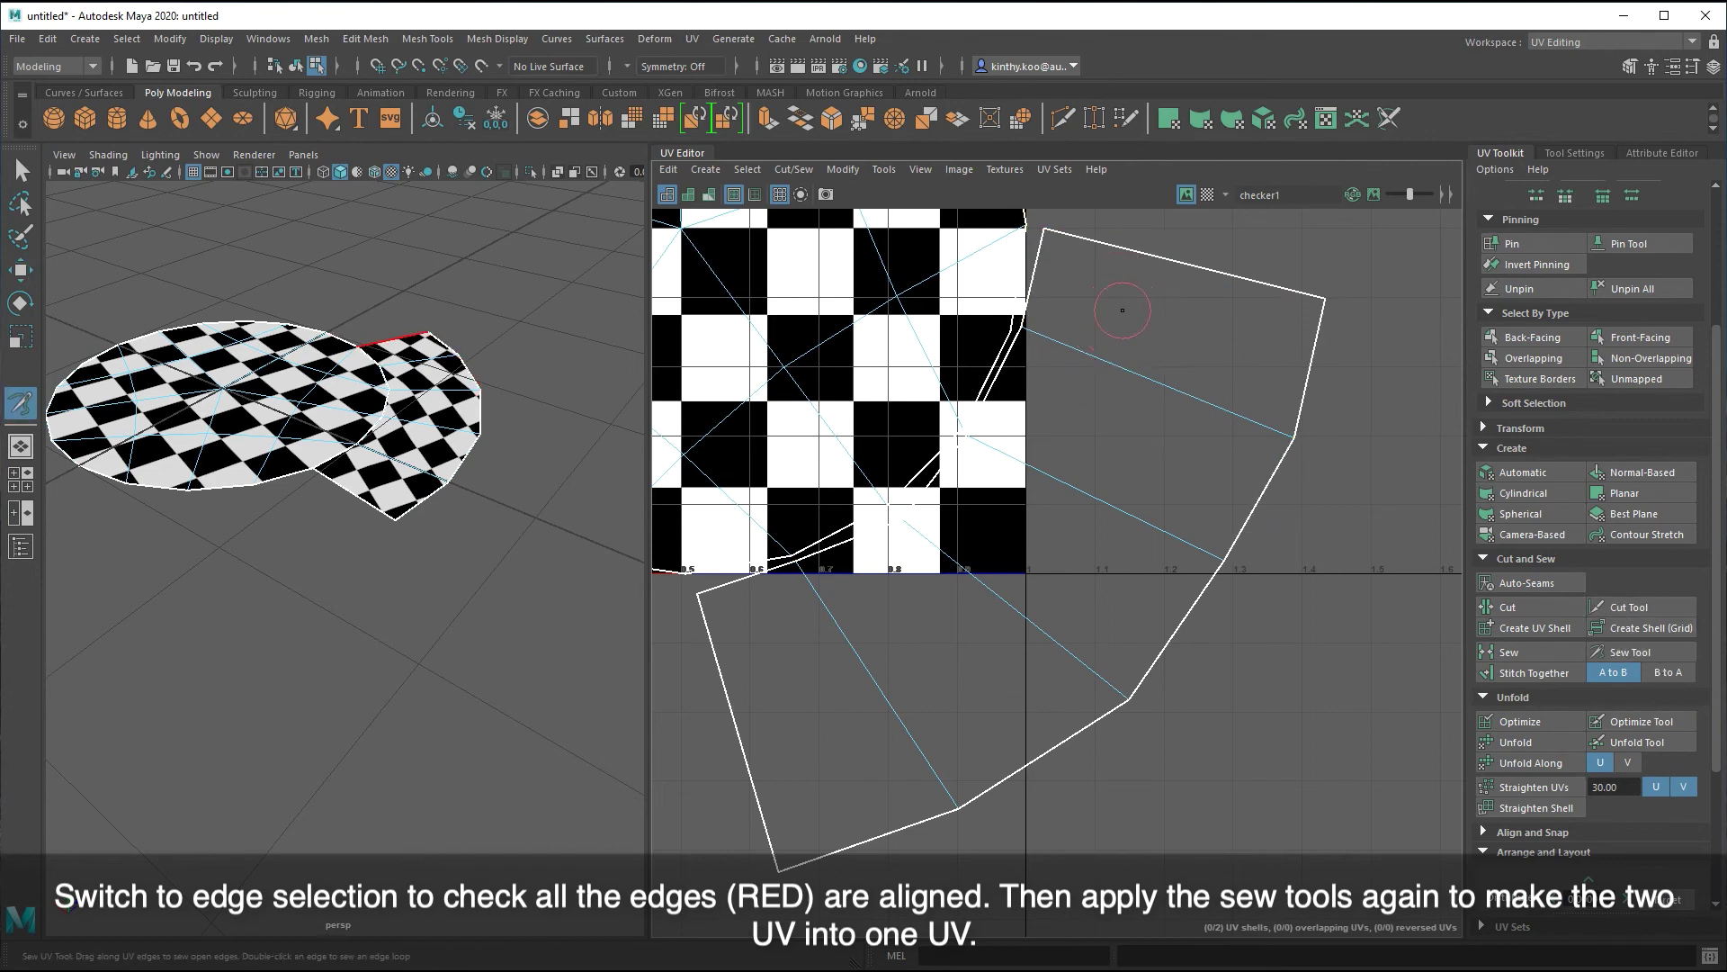
left_click_drag(1015, 282, 963, 437)
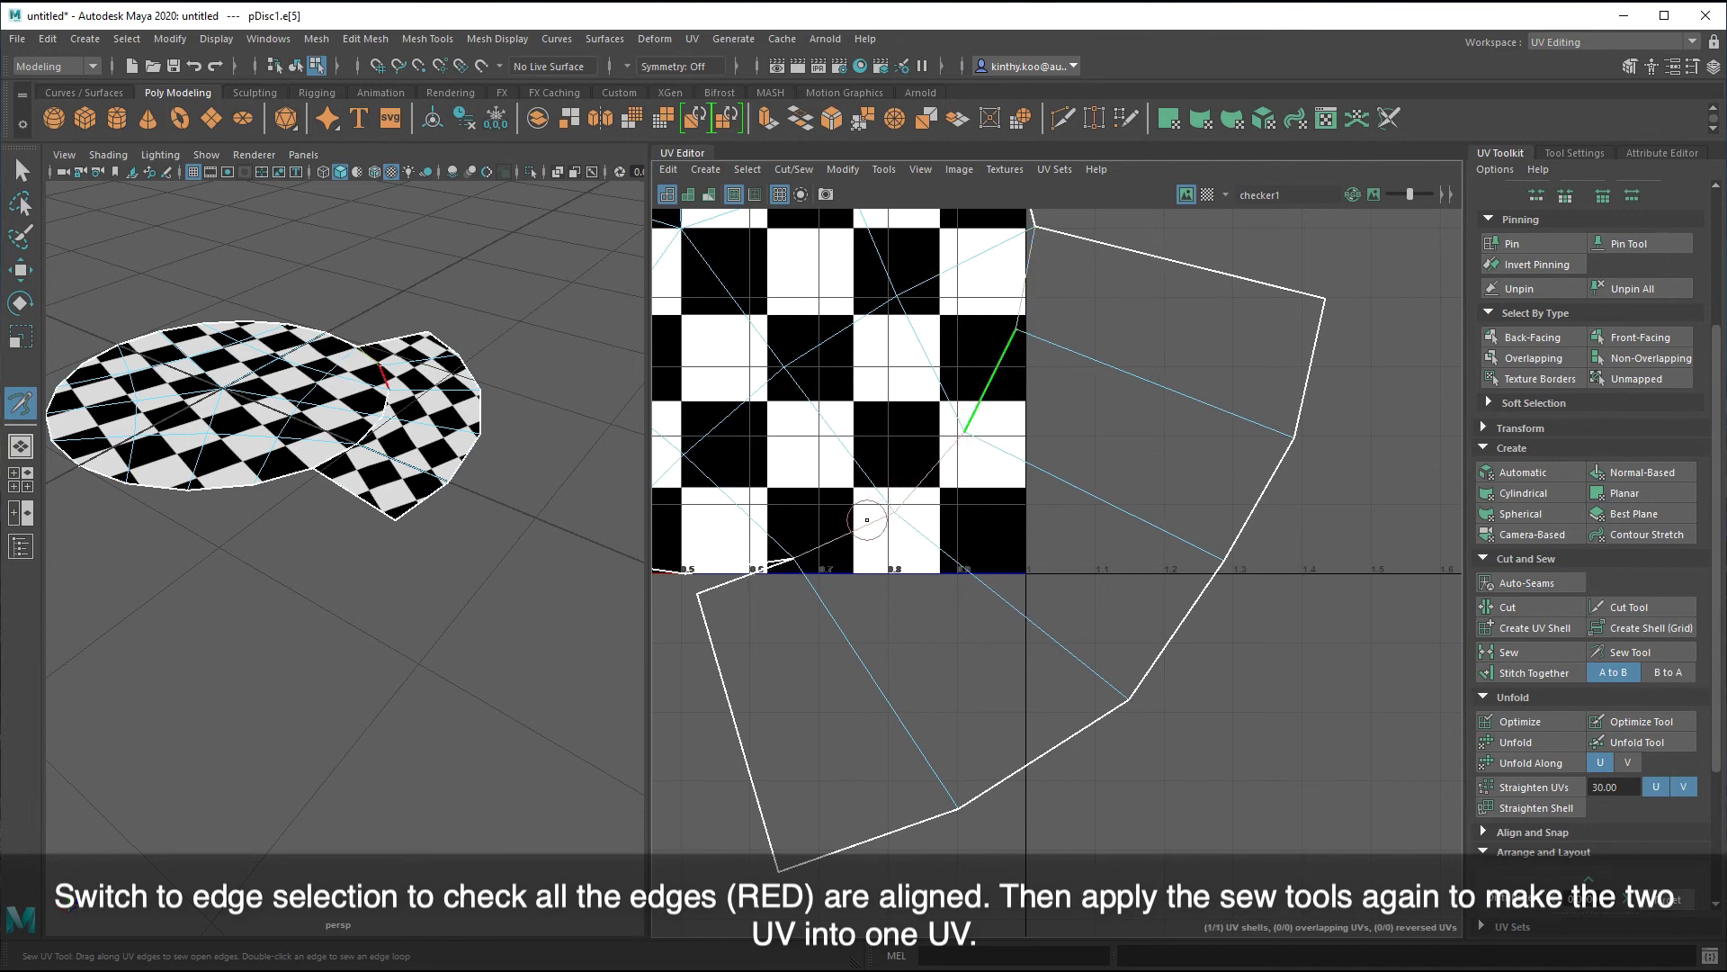
left_click_drag(890, 513, 792, 558)
scroll(1079, 572, "down", 1)
scroll(1079, 572, "down", 1)
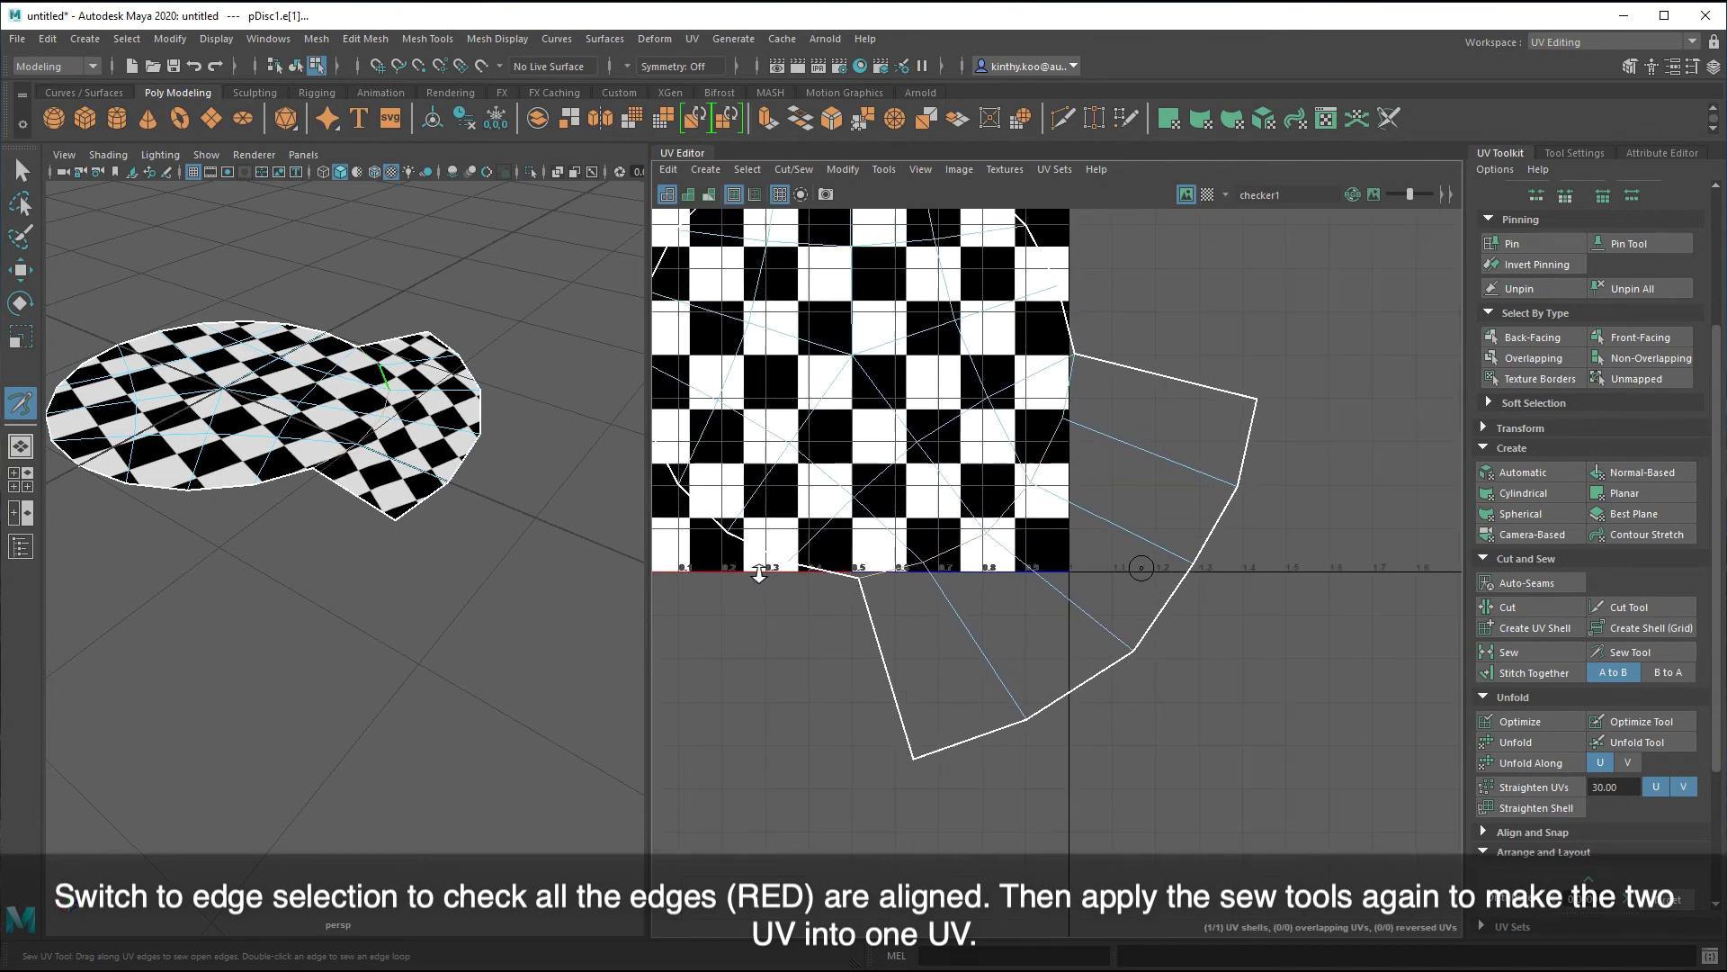
scroll(1034, 567, "down", 1)
scroll(989, 558, "down", 1)
scroll(894, 546, "down", 1)
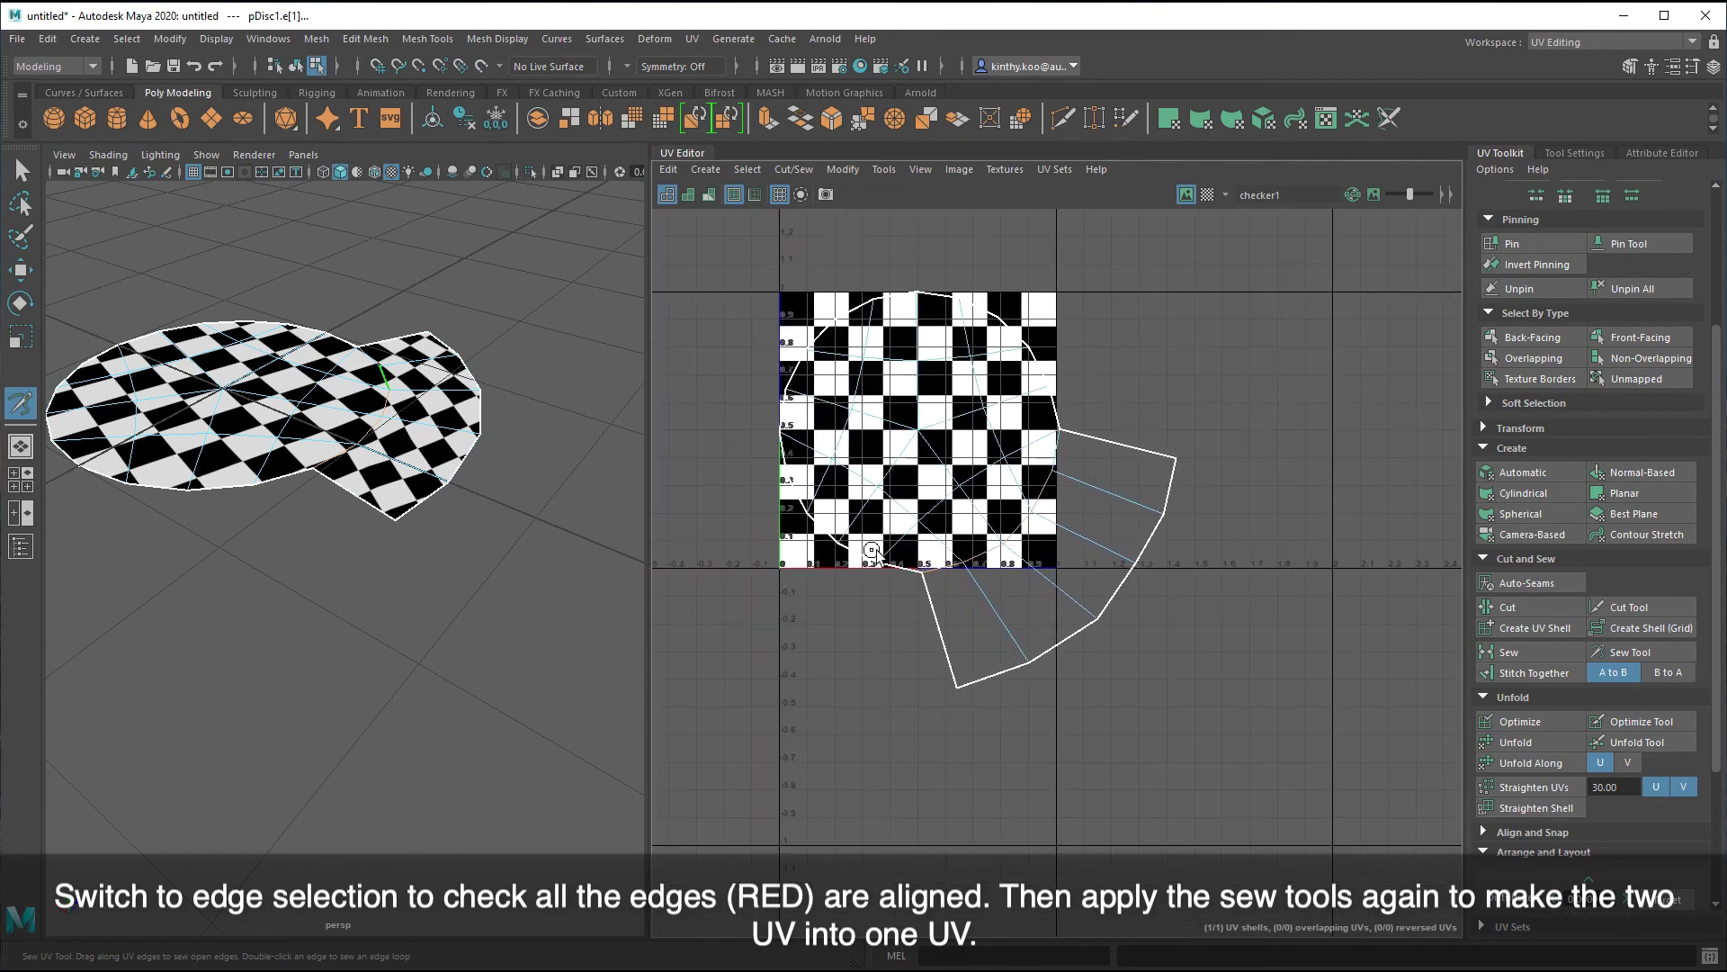
- Select the flap's lower-left and bottom edges and move them left and up
right_click(1077, 669)
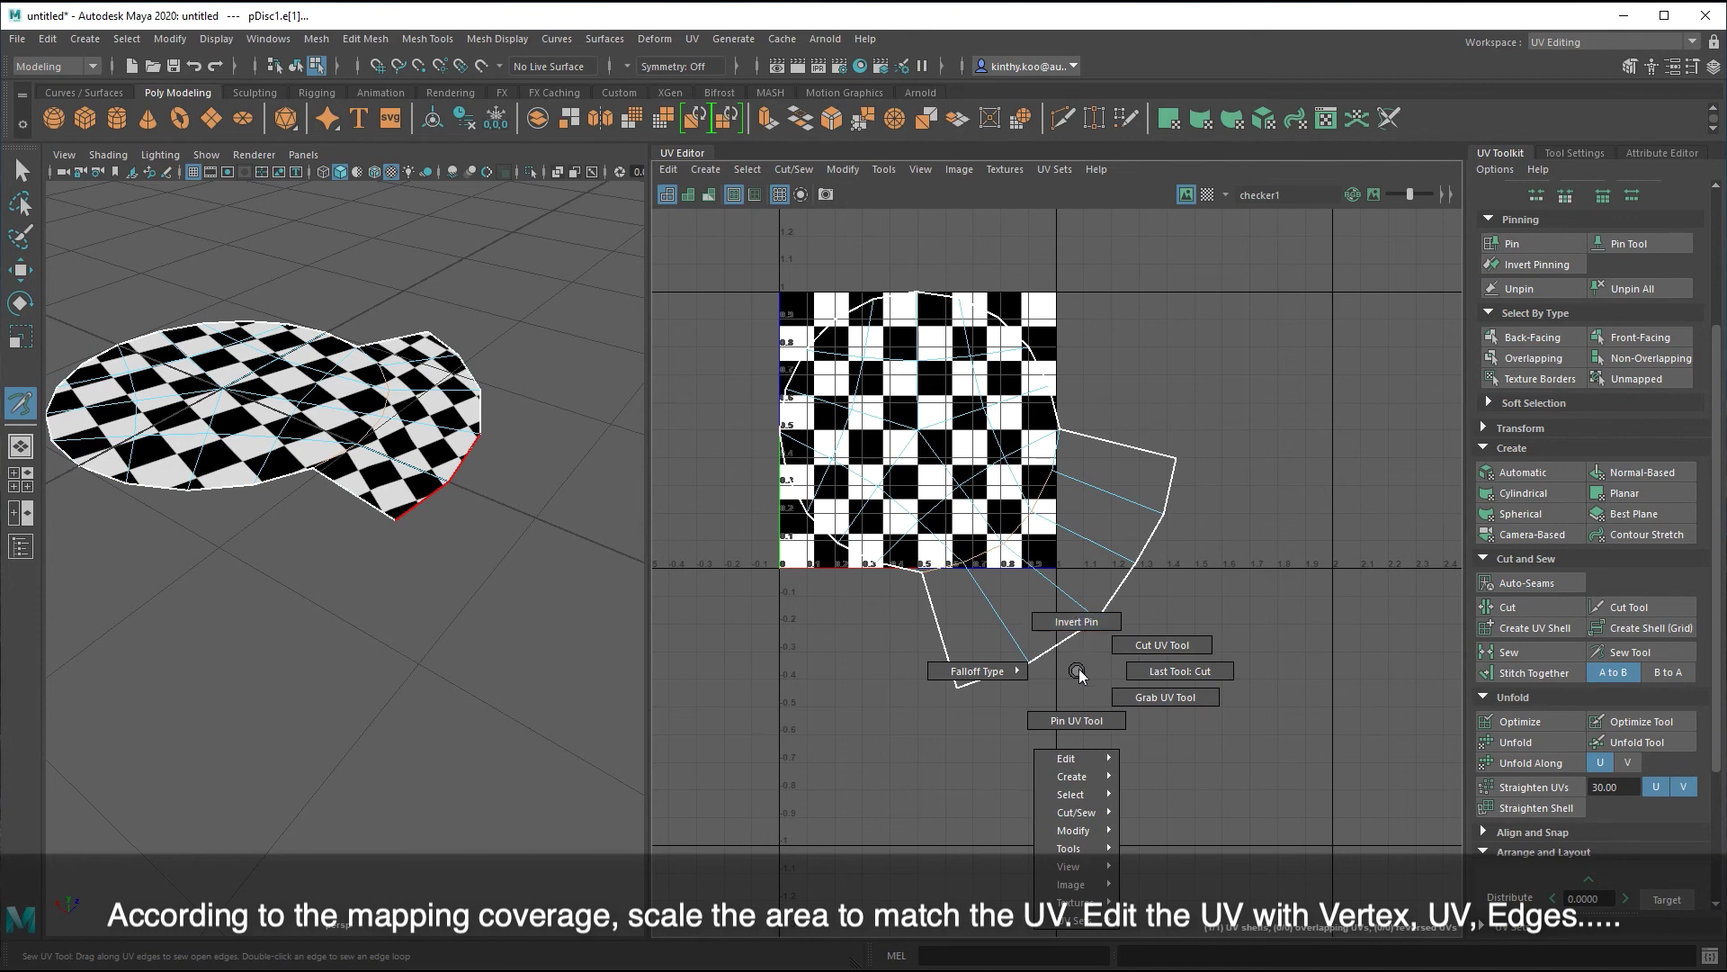
key("F8")
right_click(1078, 668)
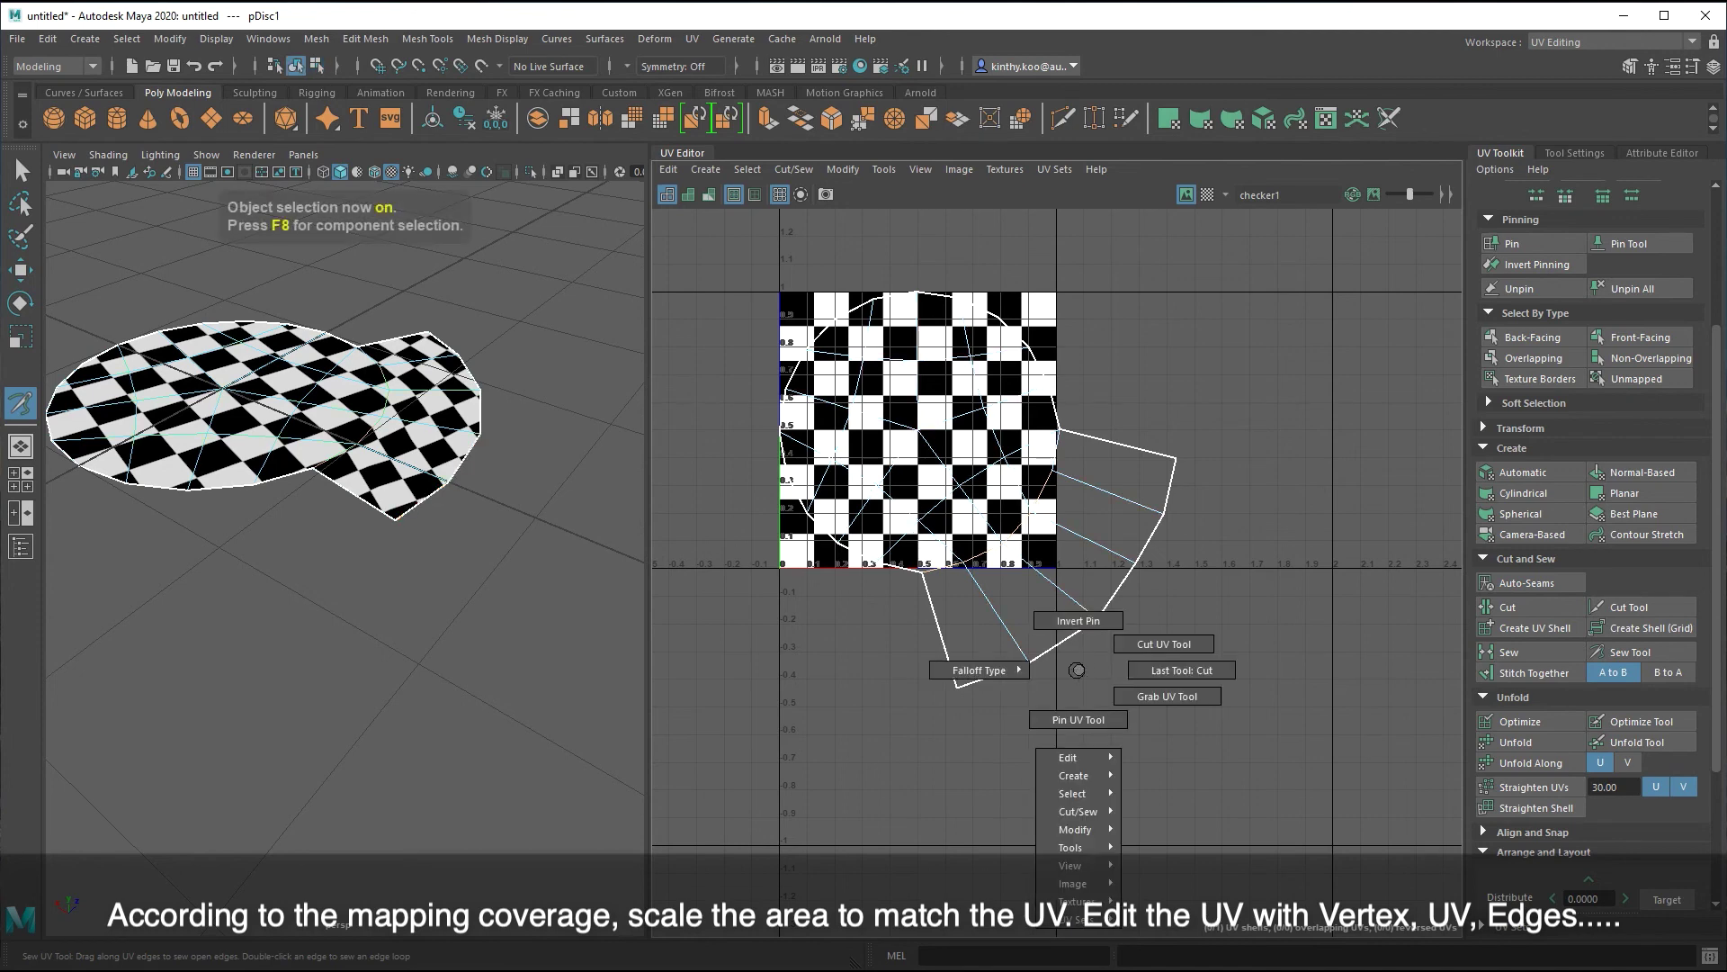
left_click(1078, 667)
key("q")
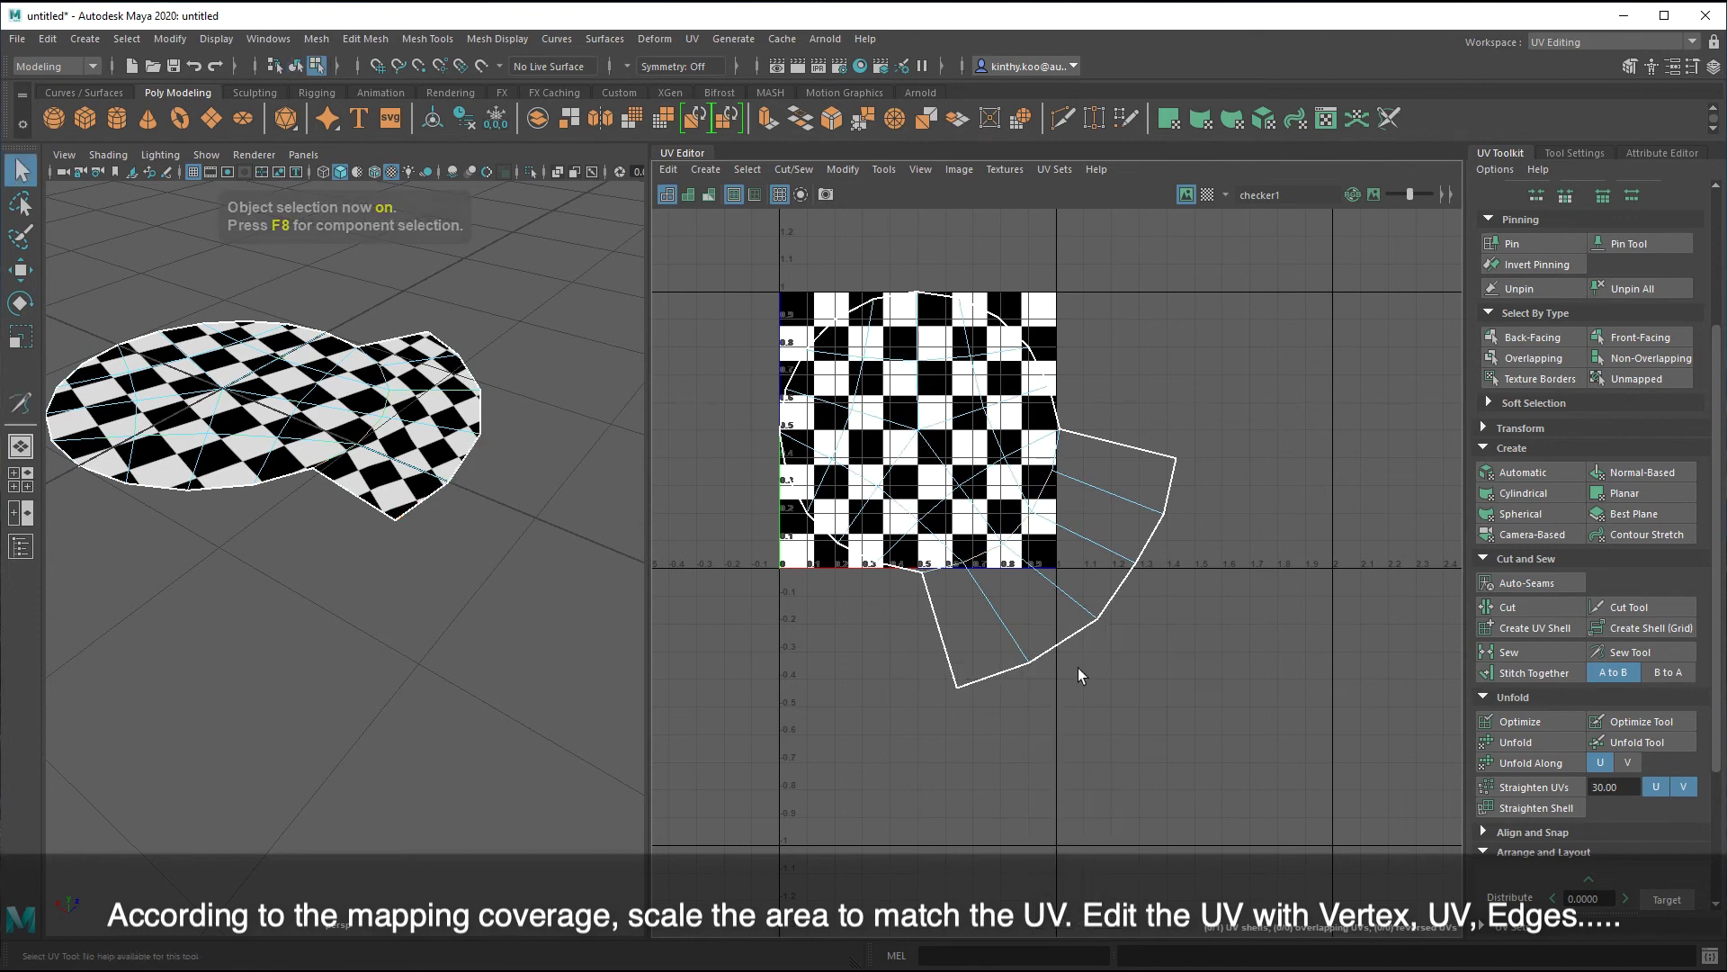
right_click_drag(1078, 667, 1088, 603)
left_click(961, 676)
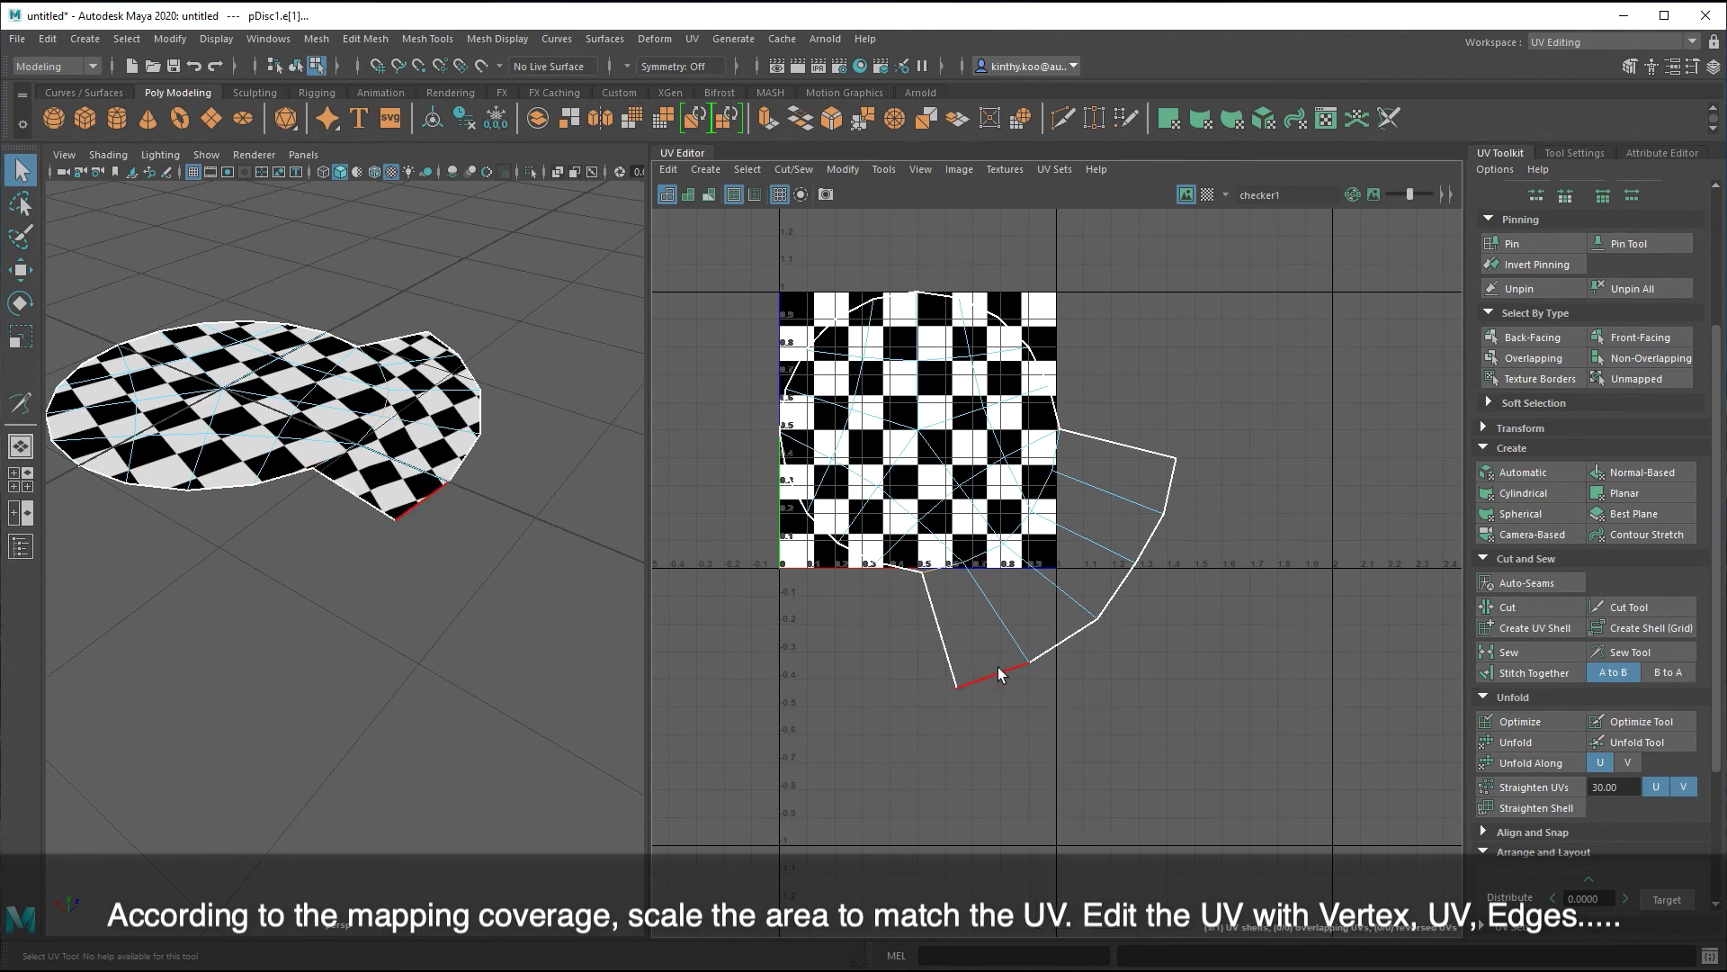
left_click(997, 667)
key("w")
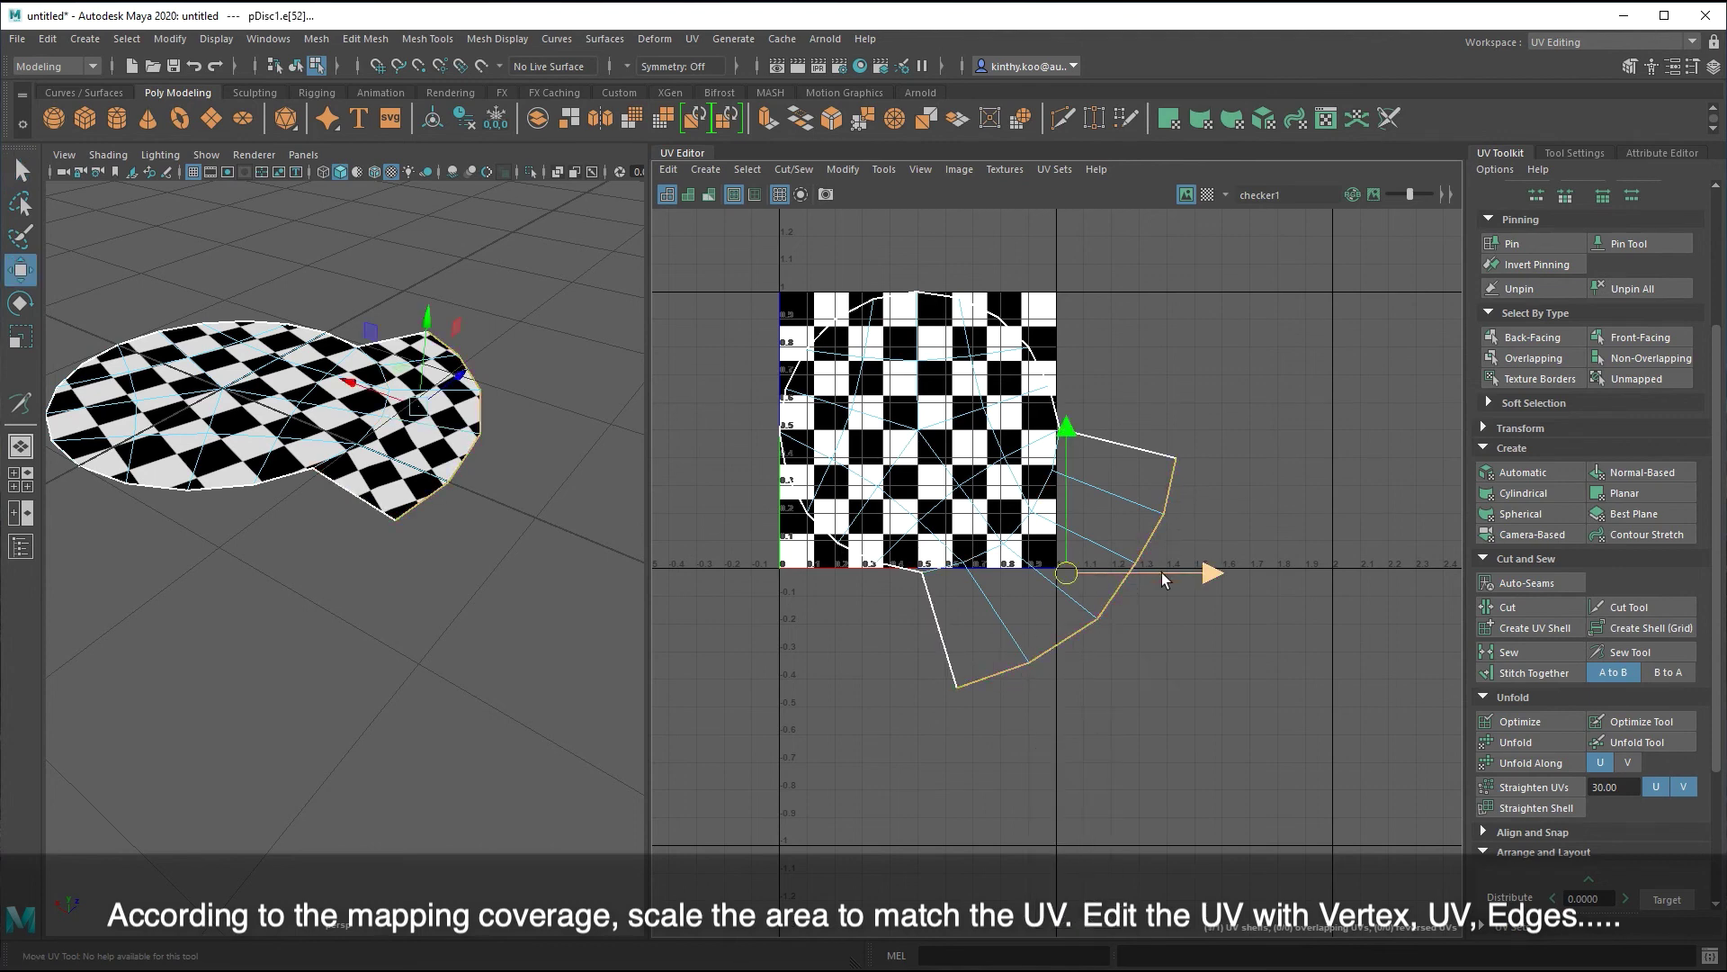
left_click_drag(1072, 573, 1033, 549)
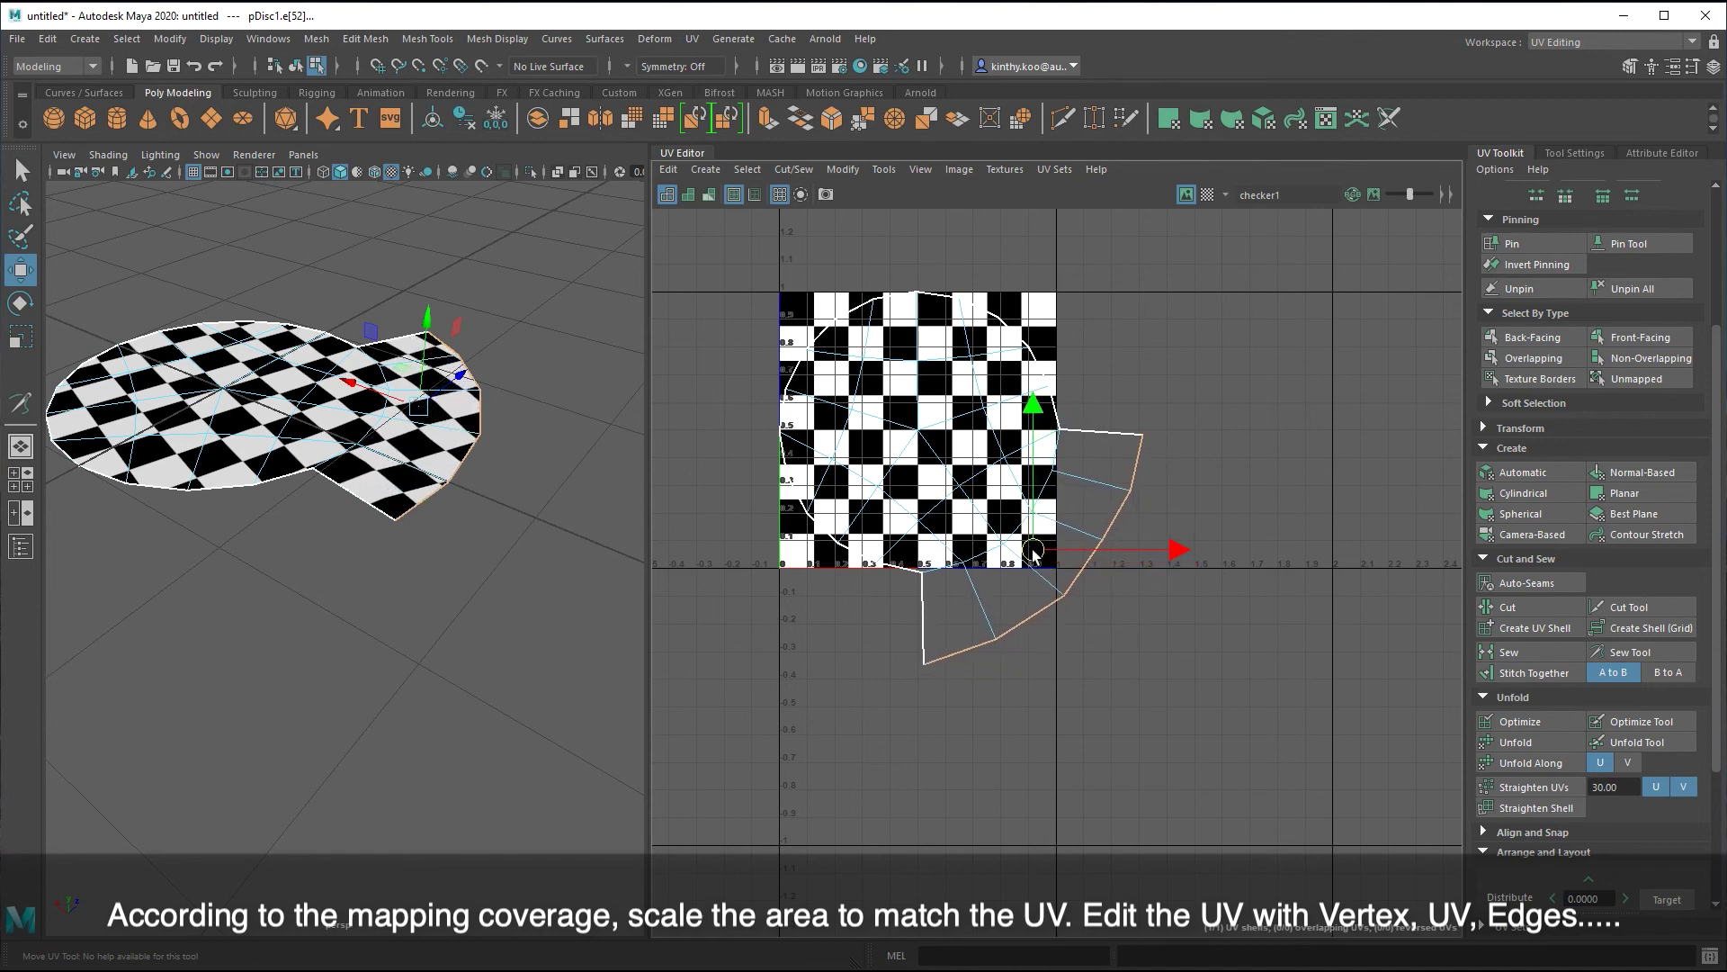
- Switch to UV vertices and pull the flap's lower corner vertex upward
right_click(1092, 639)
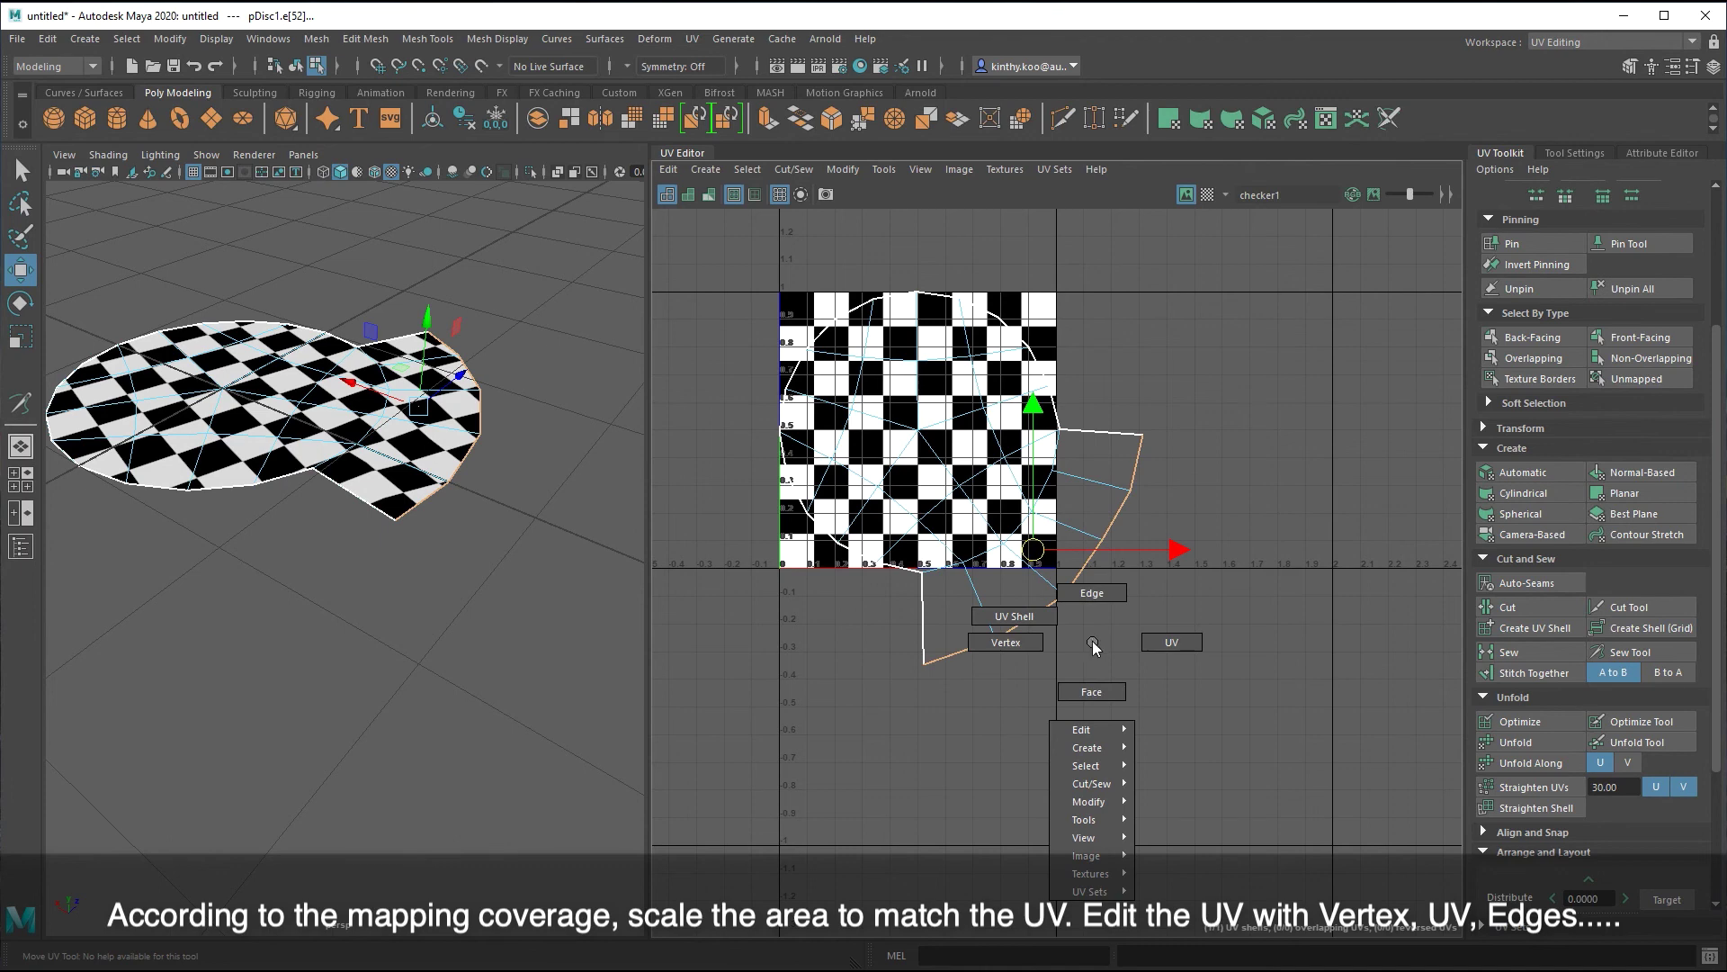
right_click_drag(1093, 640, 894, 671)
left_click(935, 661)
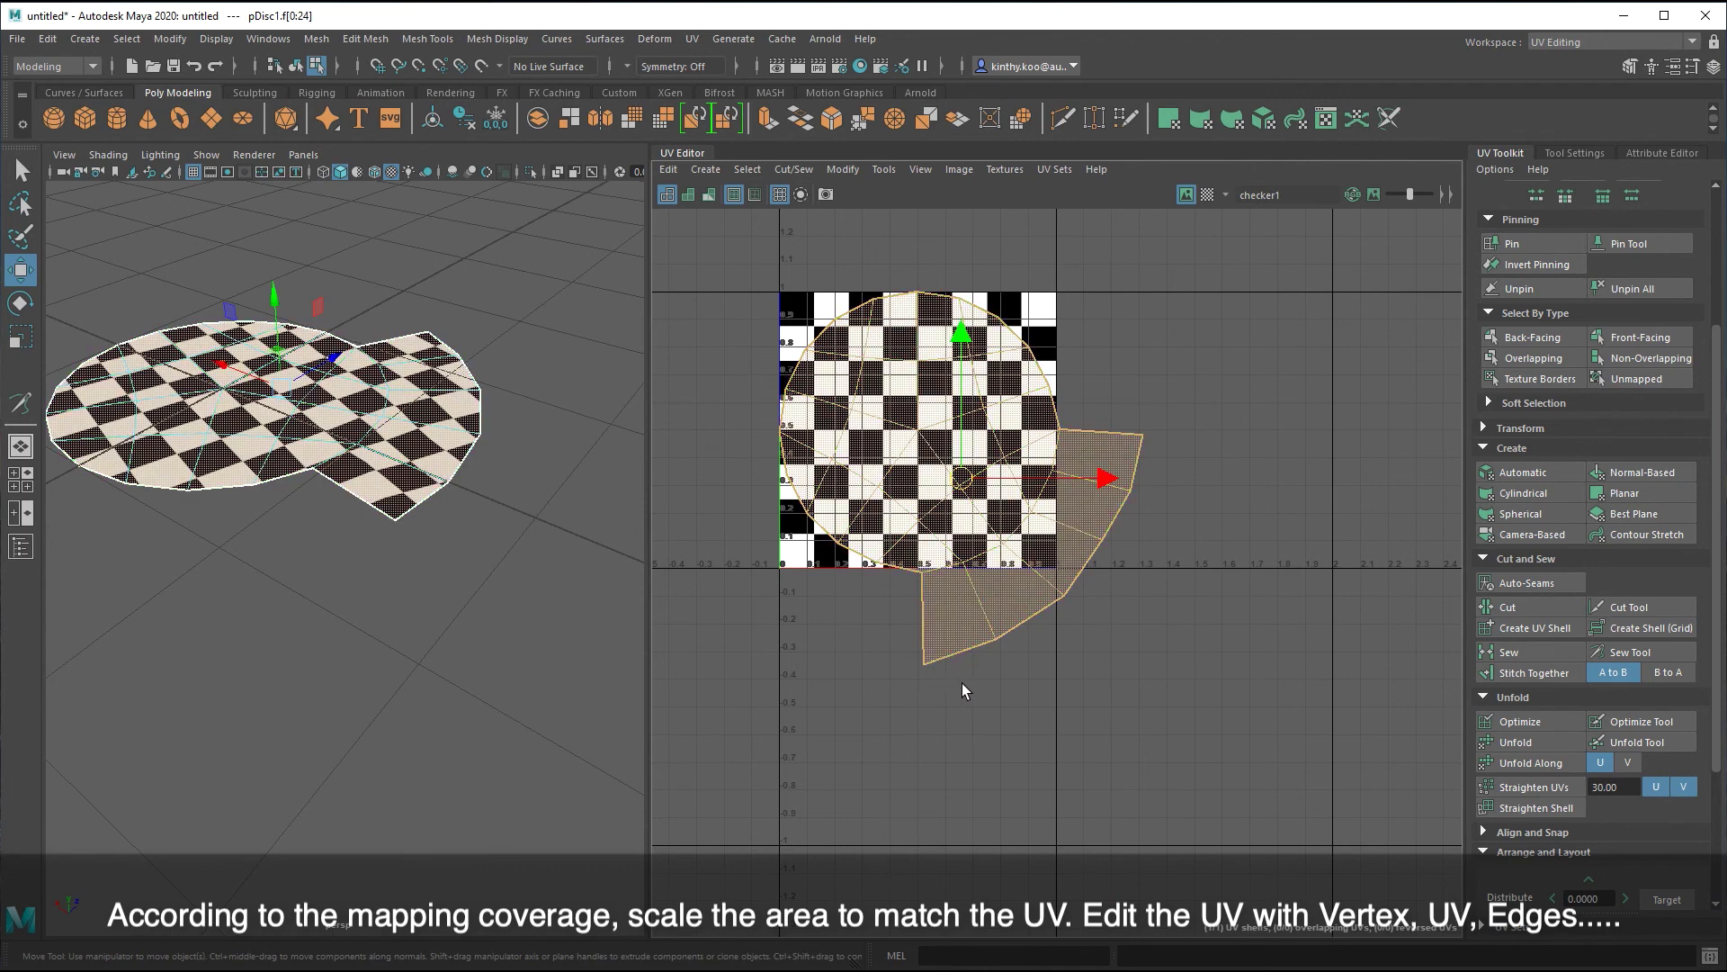
right_click(963, 686)
right_click_drag(965, 684, 868, 670)
left_click(925, 663)
key("q")
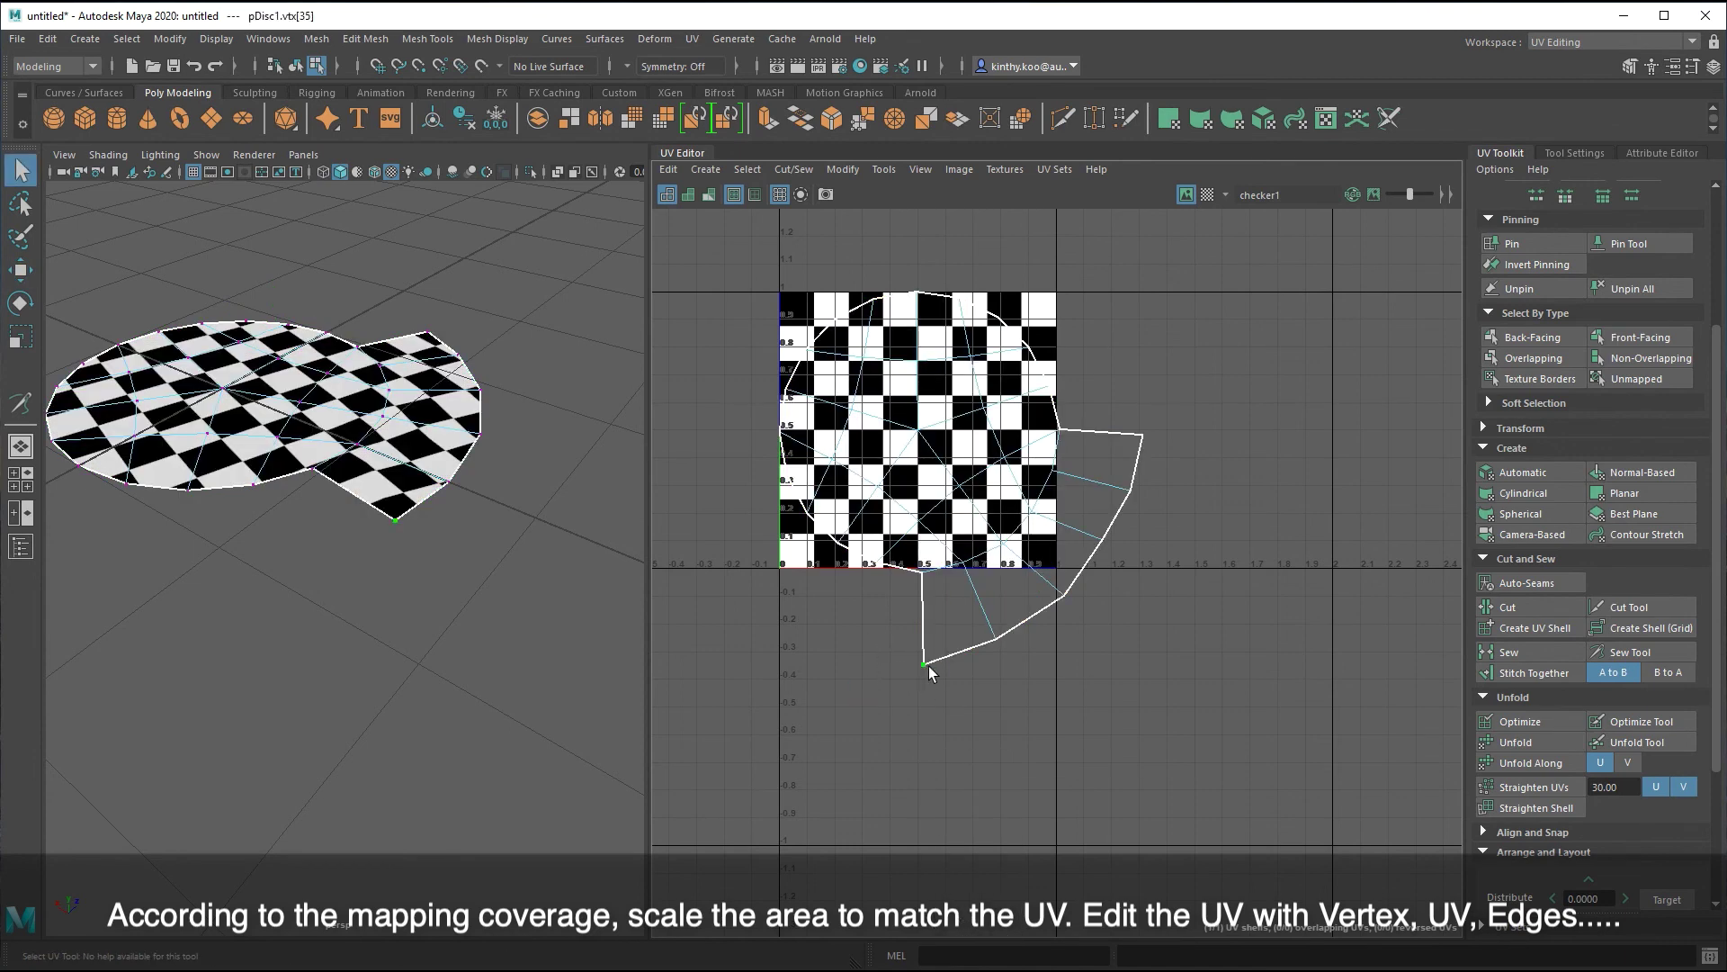
key("w")
mouse_move(925, 665)
left_mouse_down()
mouse_move(927, 643)
mouse_move(1007, 629)
left_mouse_up()
- Nudge the flap's remaining outer vertices, including the right corner, in toward the checker square
left_click(995, 639)
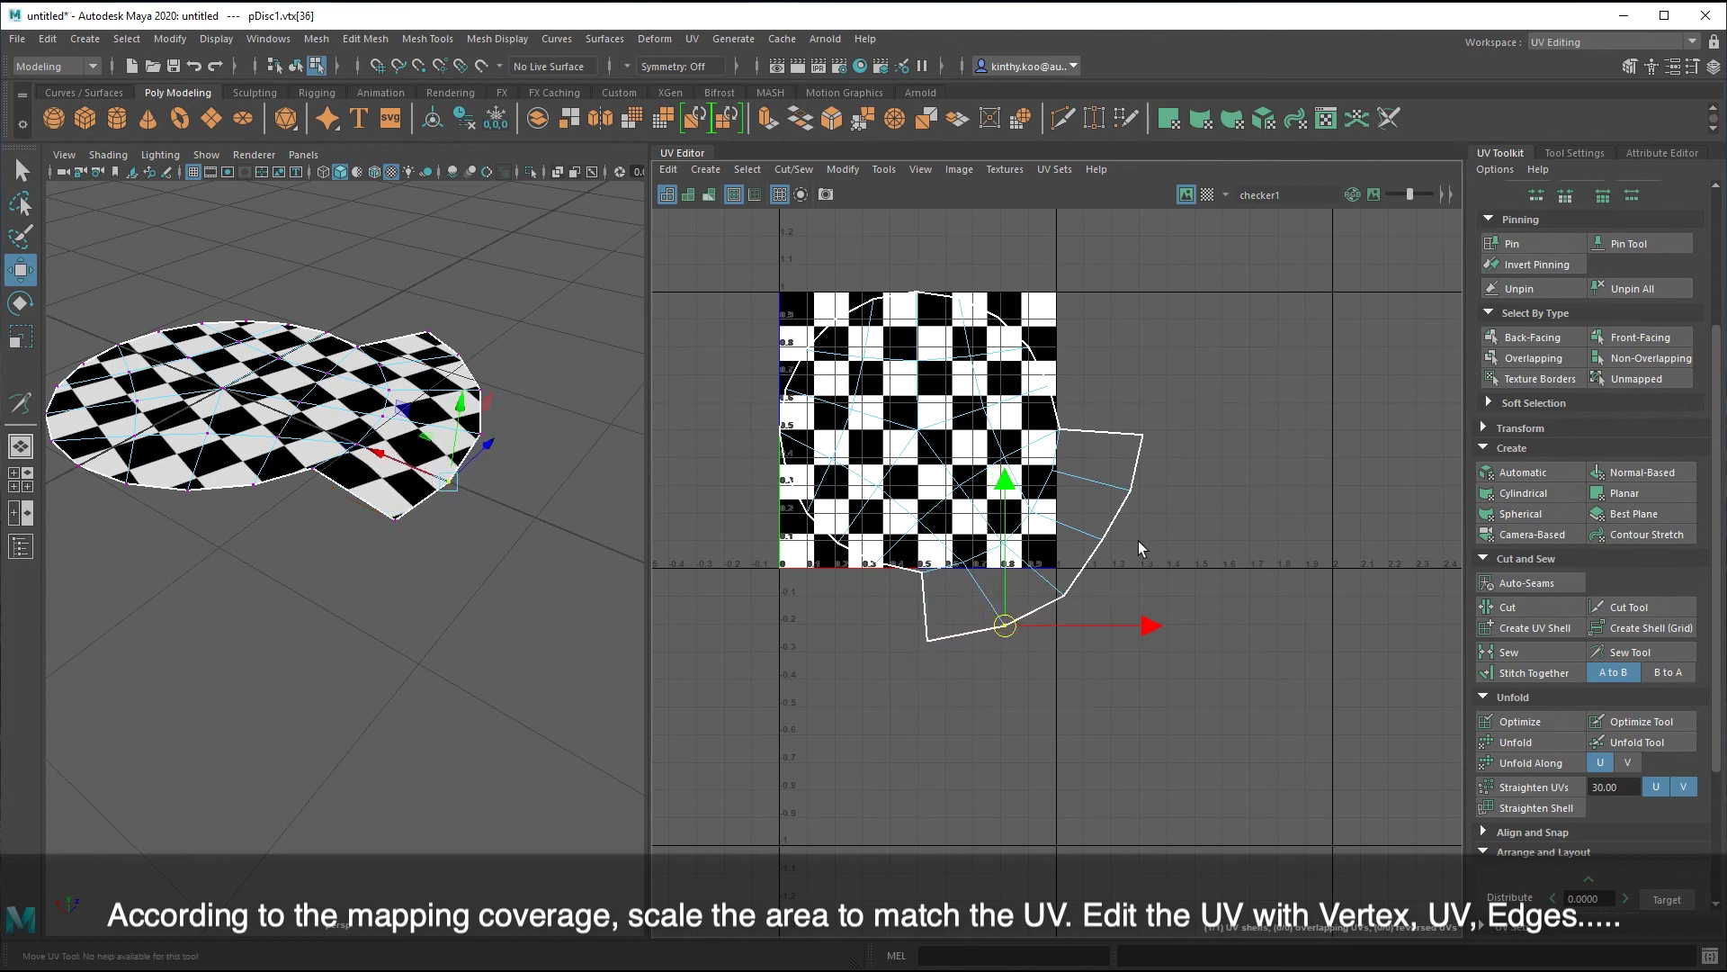
left_click(1139, 434)
left_click_drag(1141, 434, 1131, 499)
left_click(1130, 491)
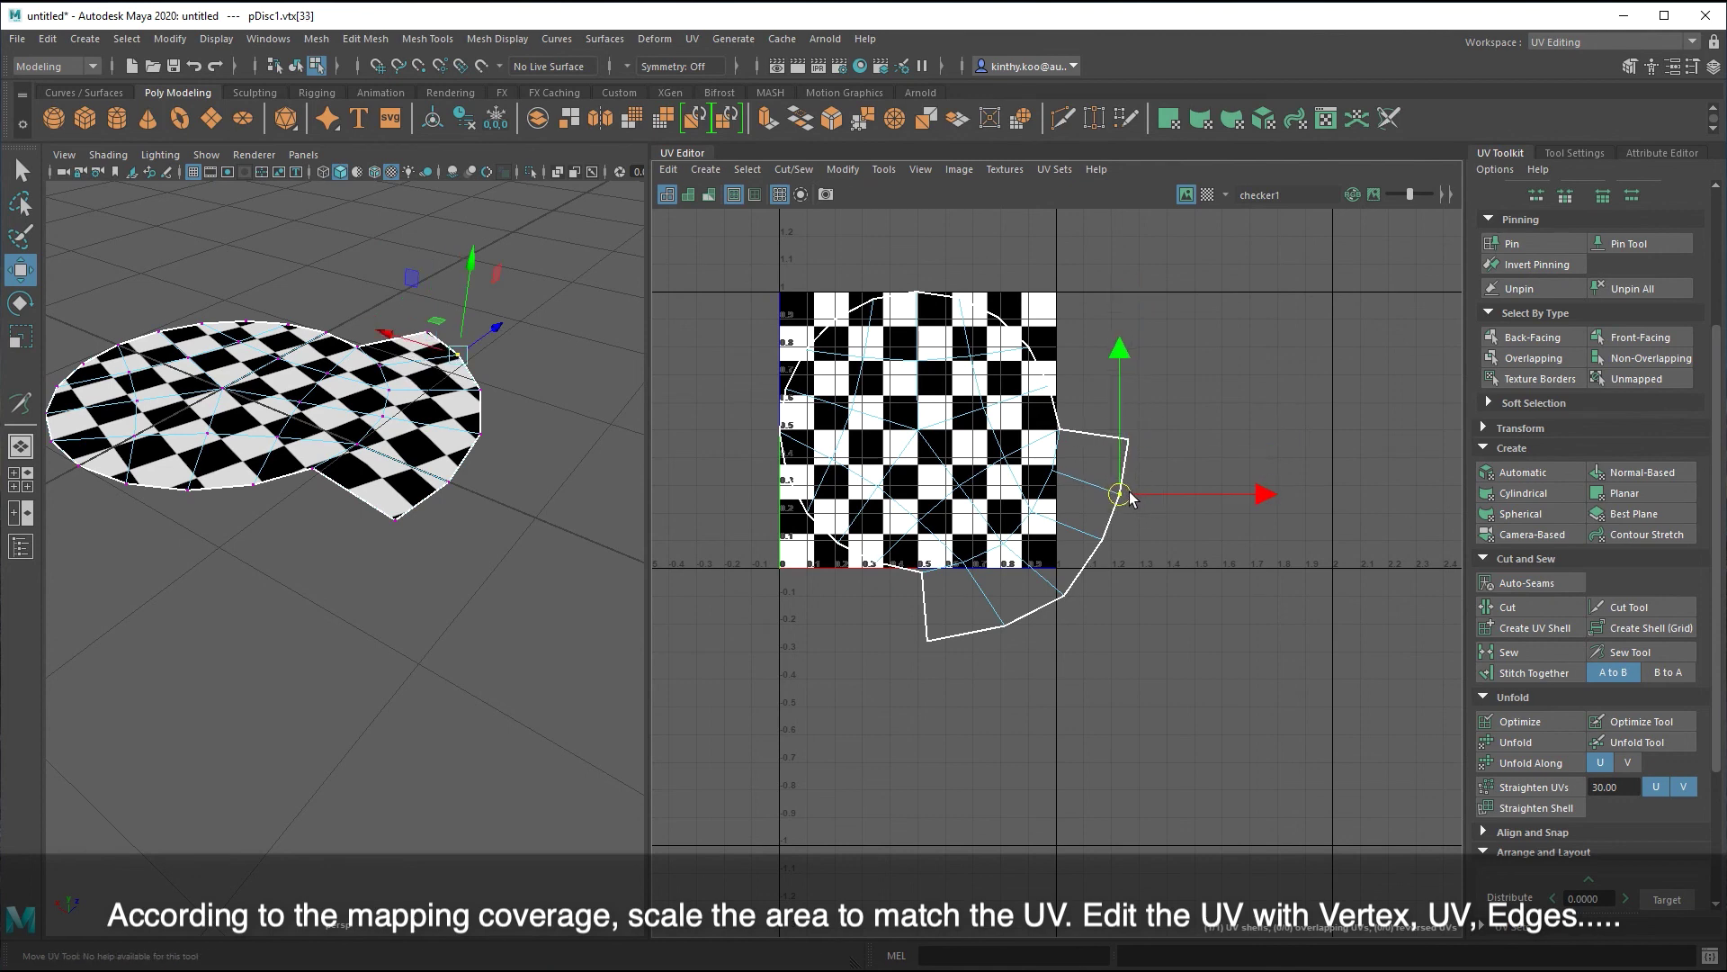
left_click_drag(1099, 627, 1054, 586)
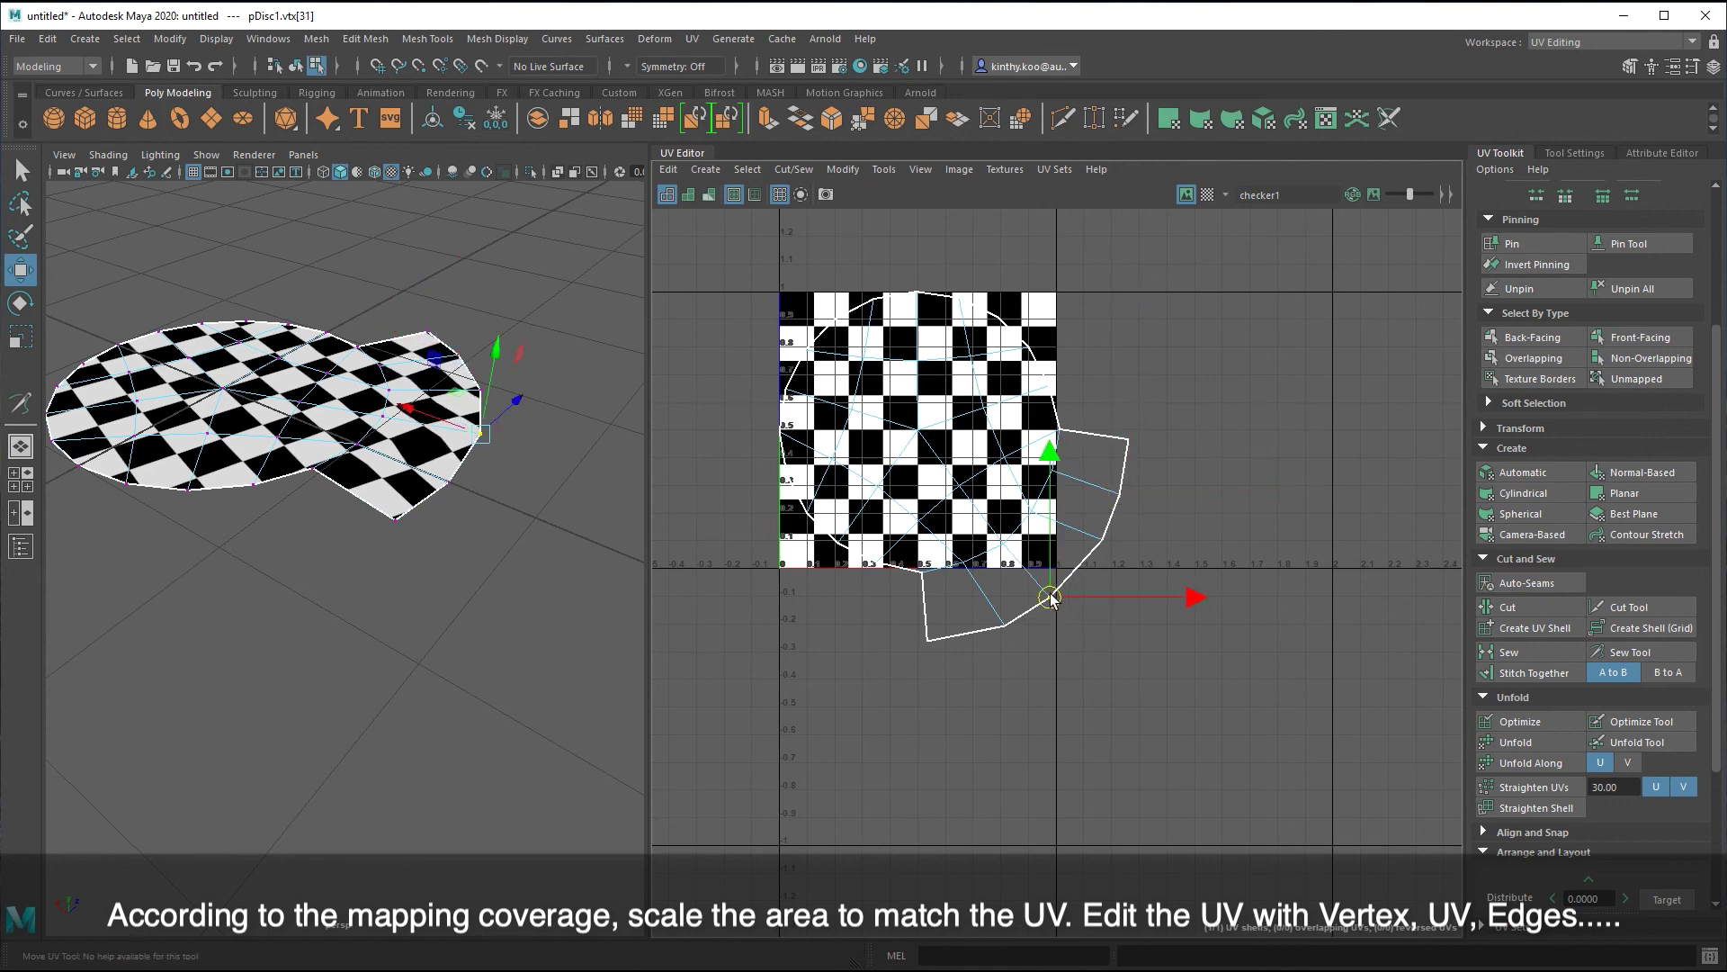
left_click(1125, 661)
scroll(1124, 660, "down", 2)
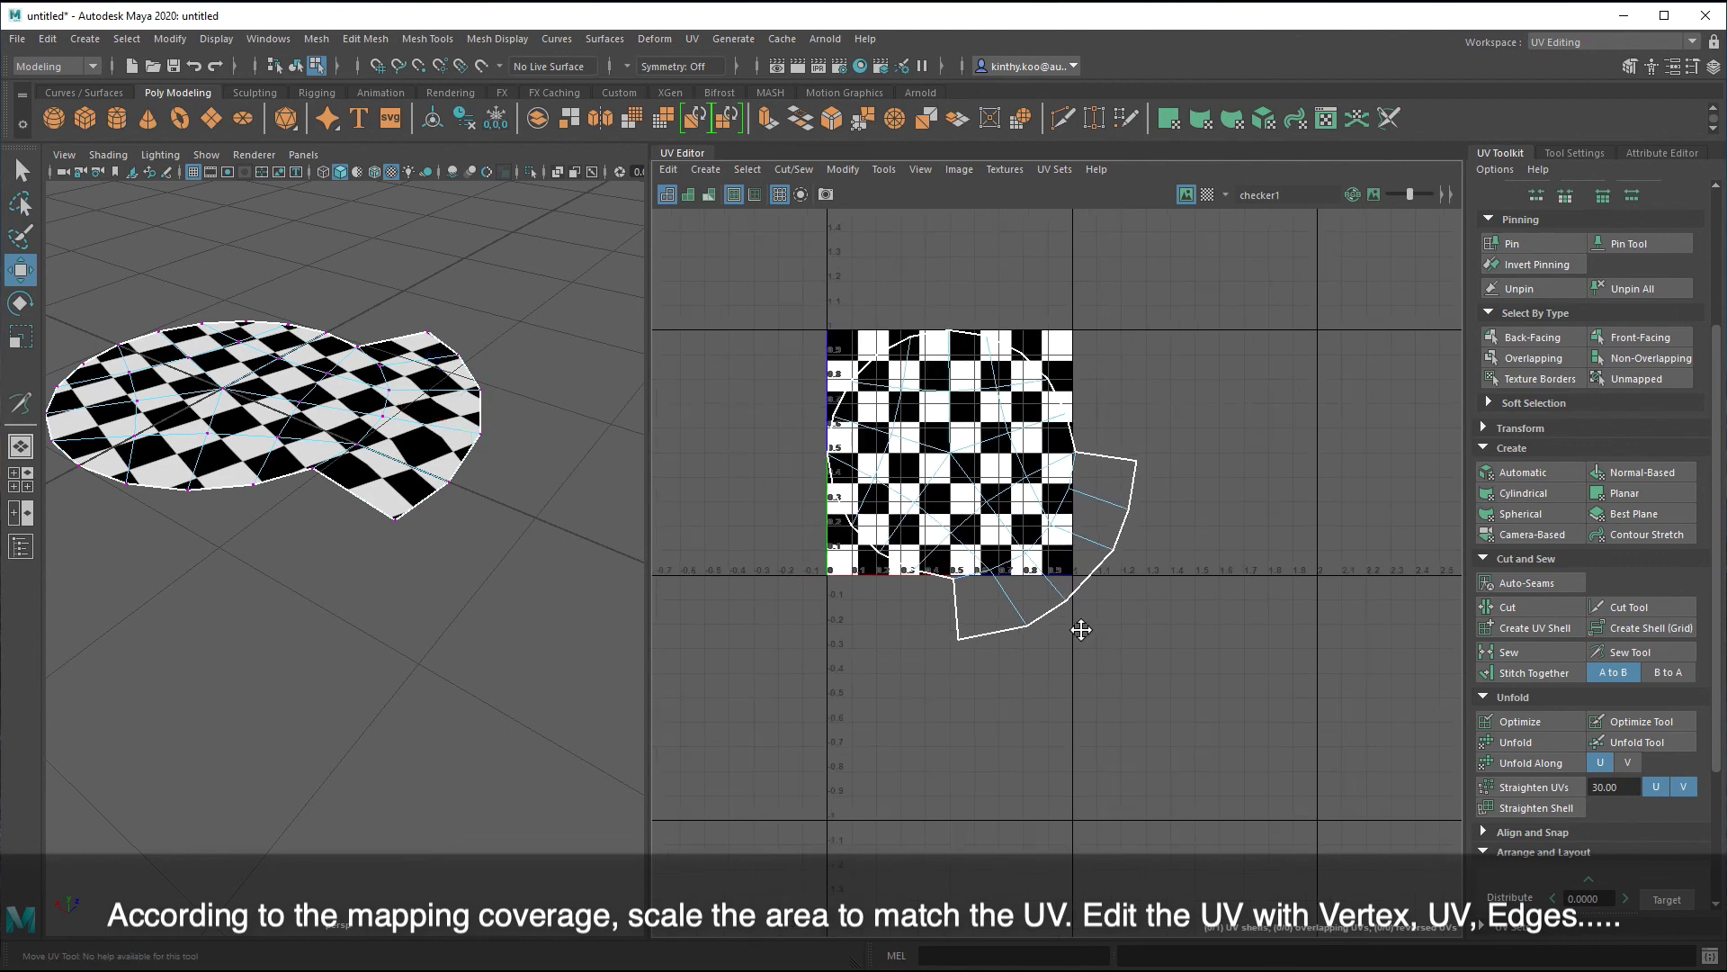
mouse_move(1083, 629)
middle_mouse_down("alt")
mouse_move(1149, 629)
mouse_move(1079, 661)
middle_mouse_up("alt")
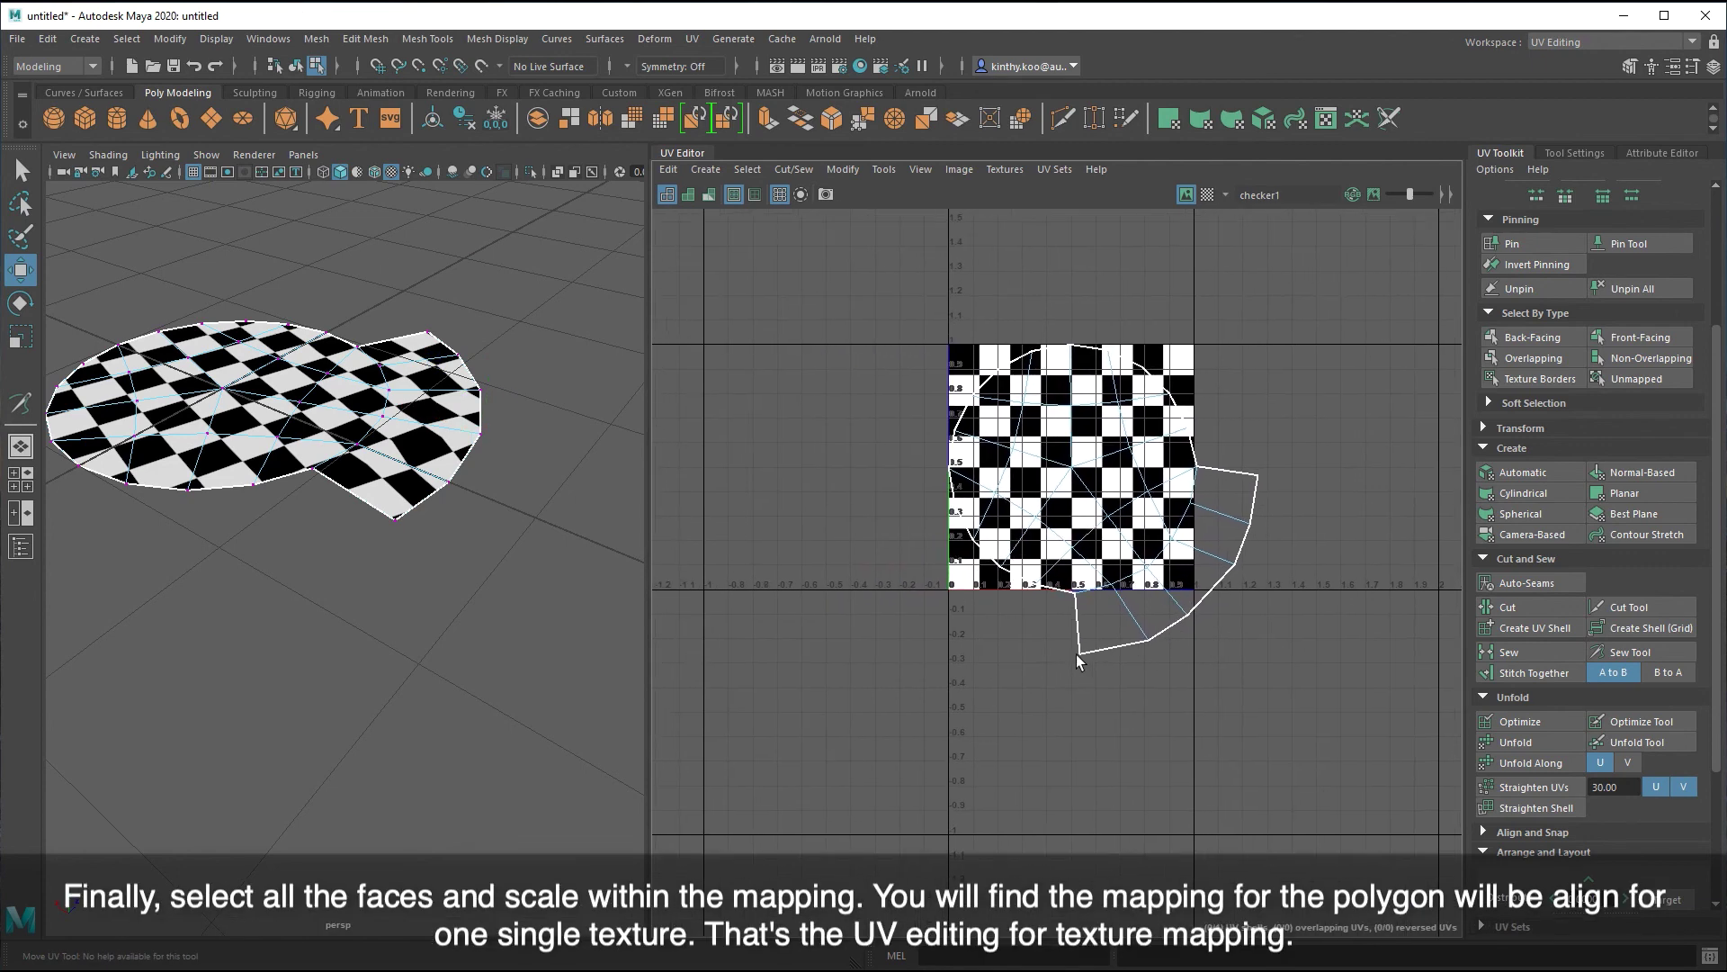
- Select all UV shell faces and scale them down to fit inside the 0–1 tile
right_click(886, 299)
left_click(898, 344)
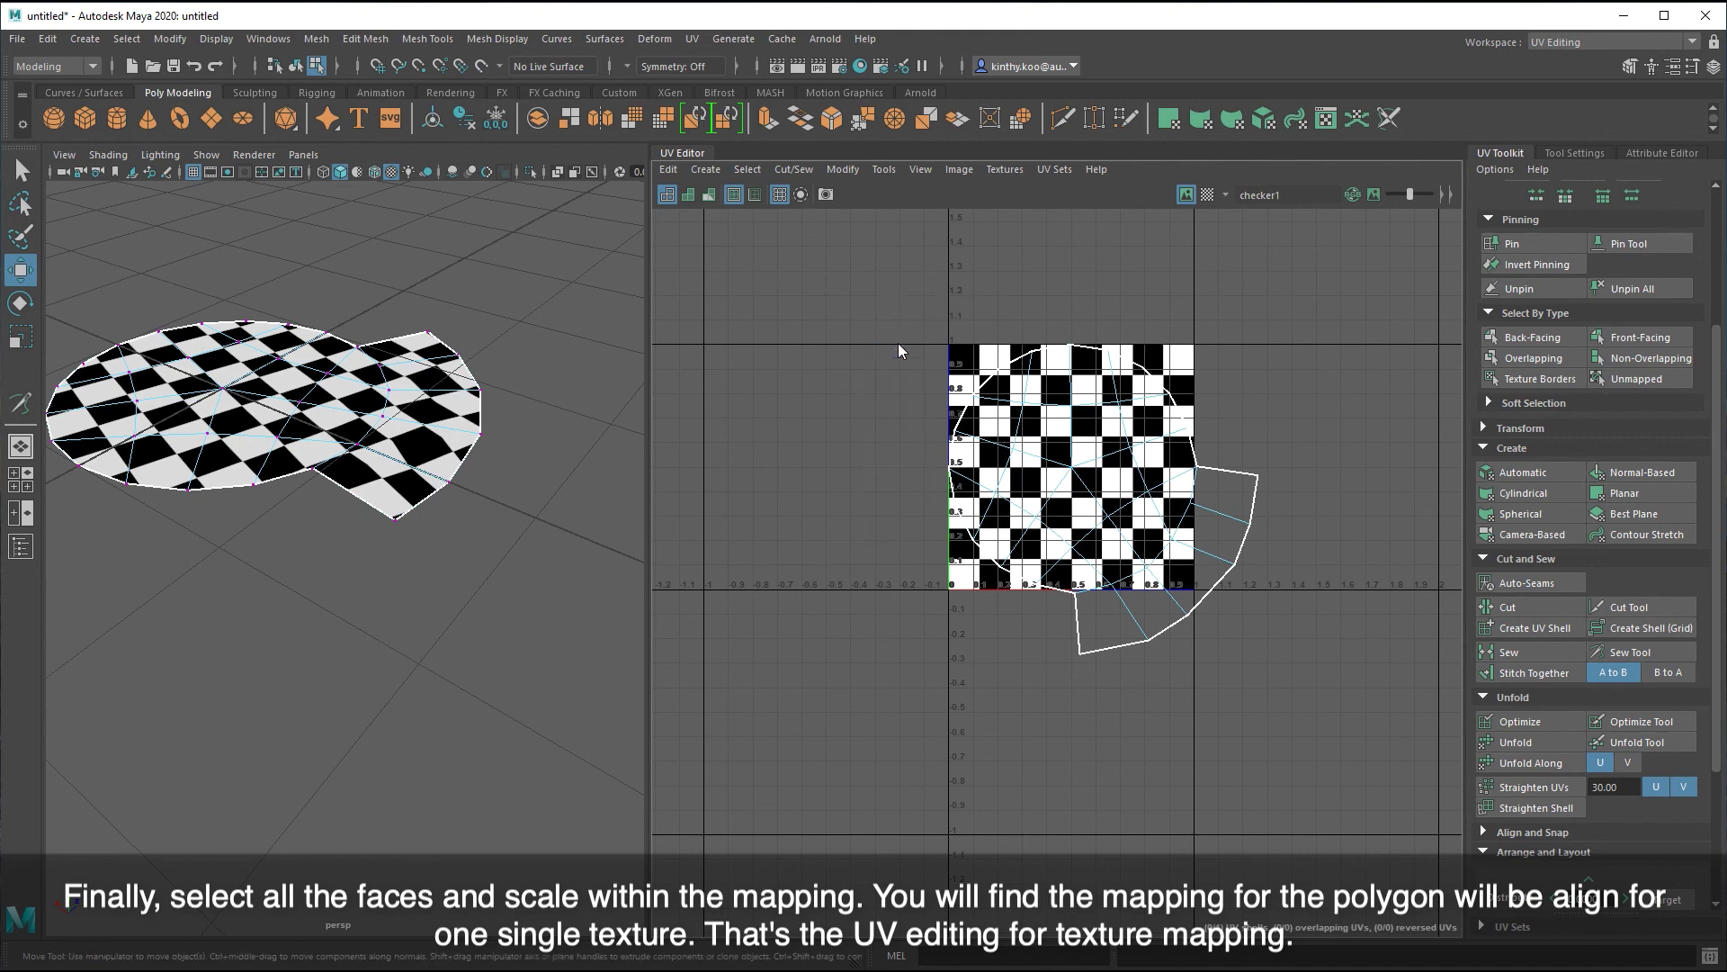
left_click_drag(893, 311, 1286, 668)
key("r")
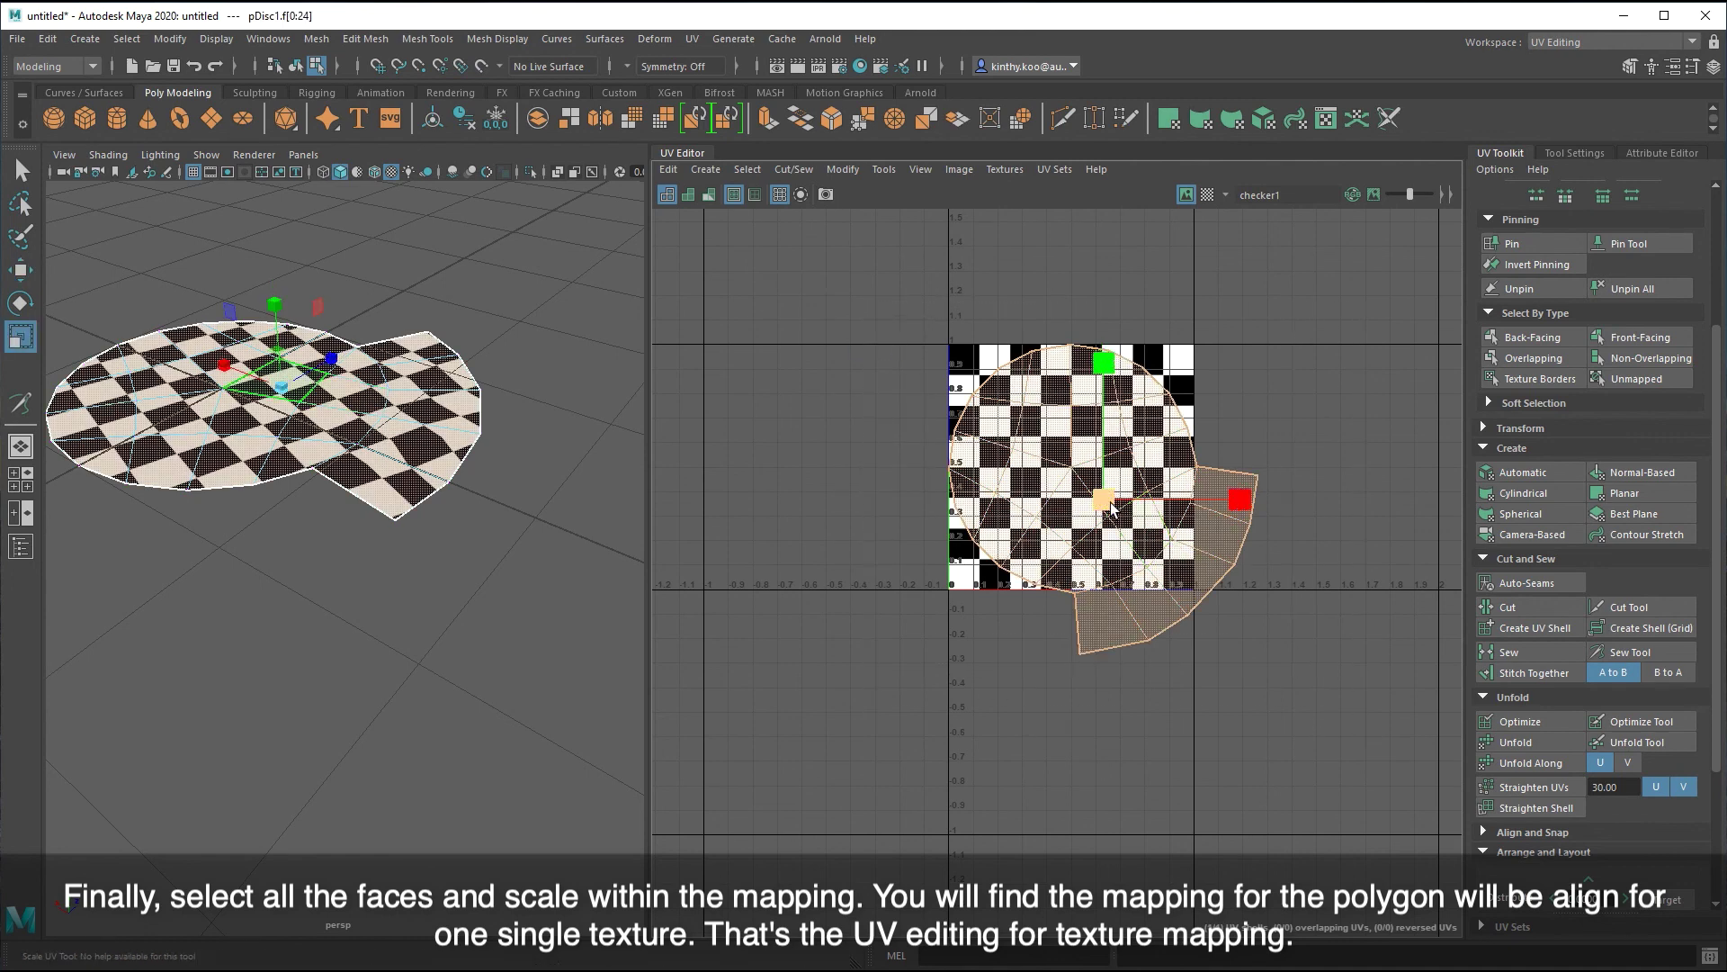
left_click_drag(1103, 499, 1075, 466)
key("w")
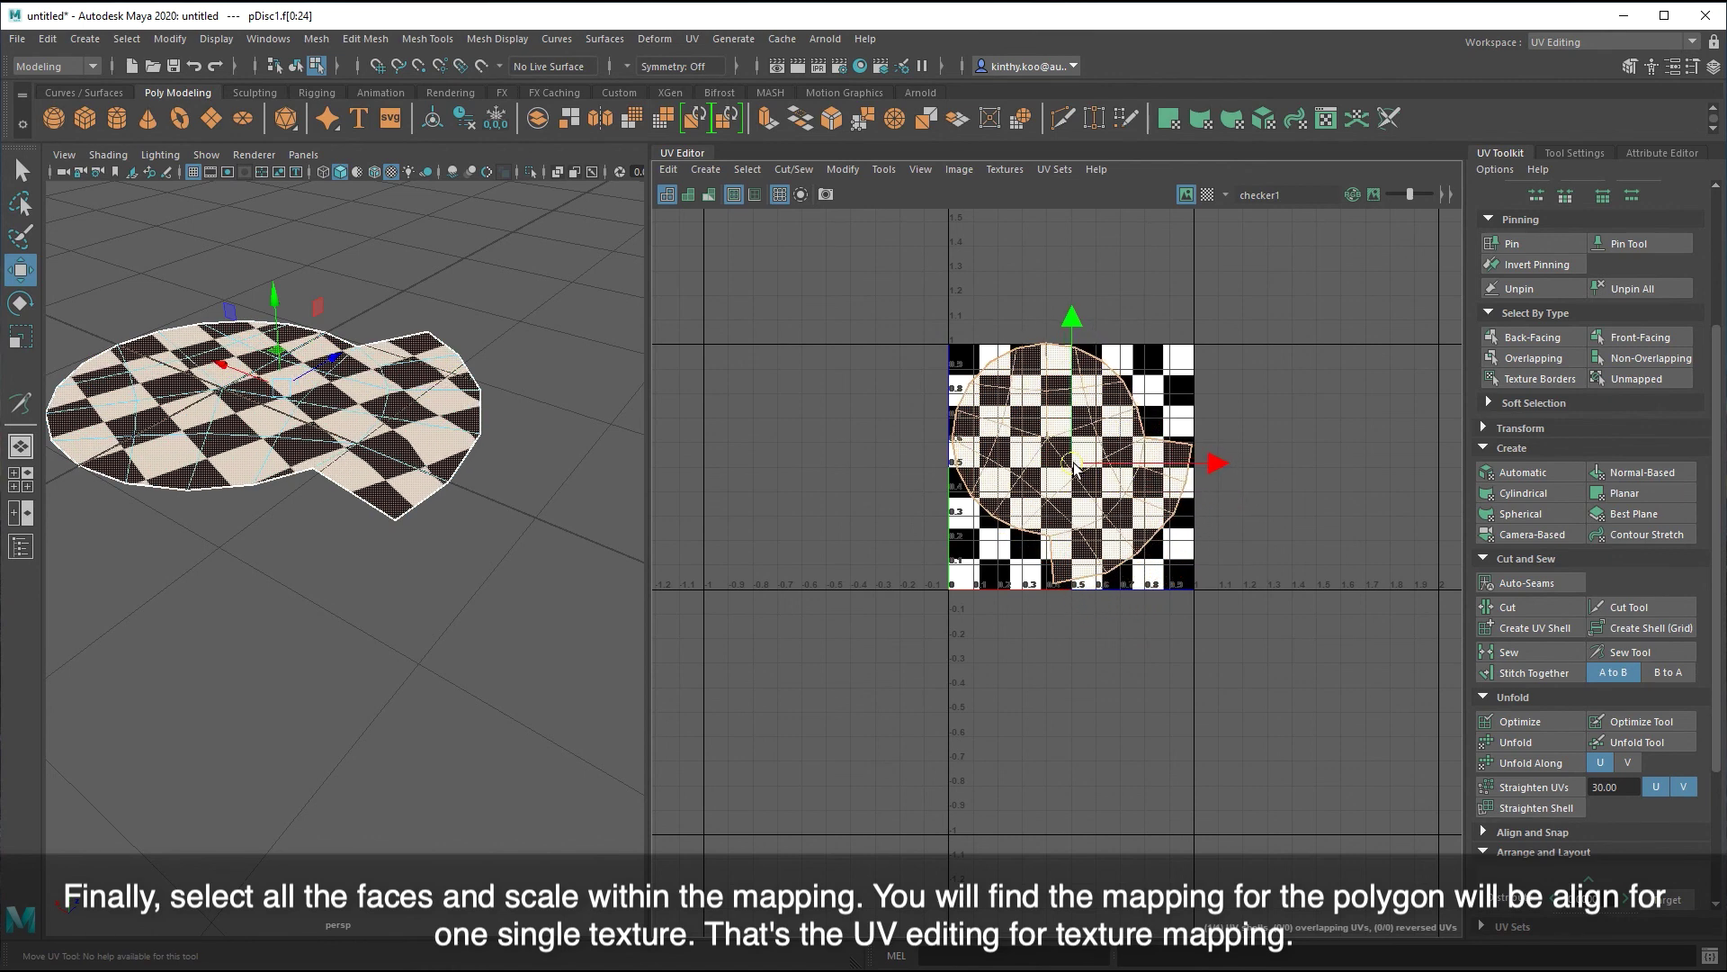
left_click(1304, 590)
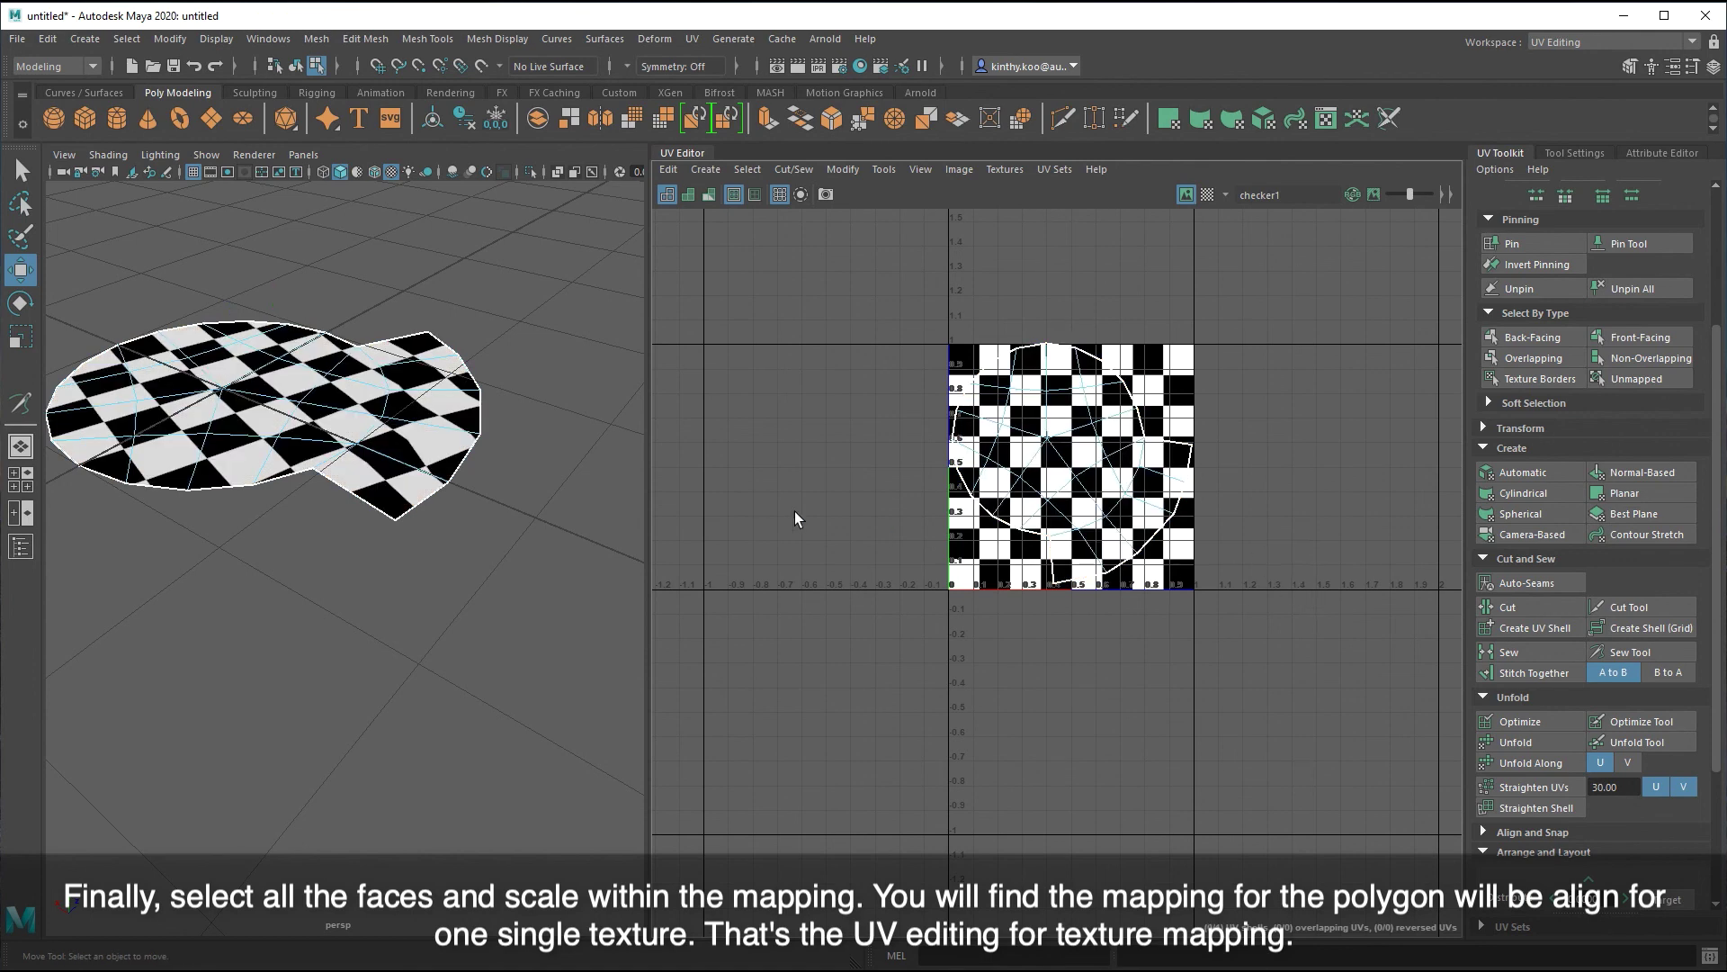
scroll(270, 414, "up", 5)
left_click_drag(315, 450, 315, 360, "alt")
- Switch to the Maya Classic workspace and tumble the perspective view to inspect the checkered disc
left_click(214, 363)
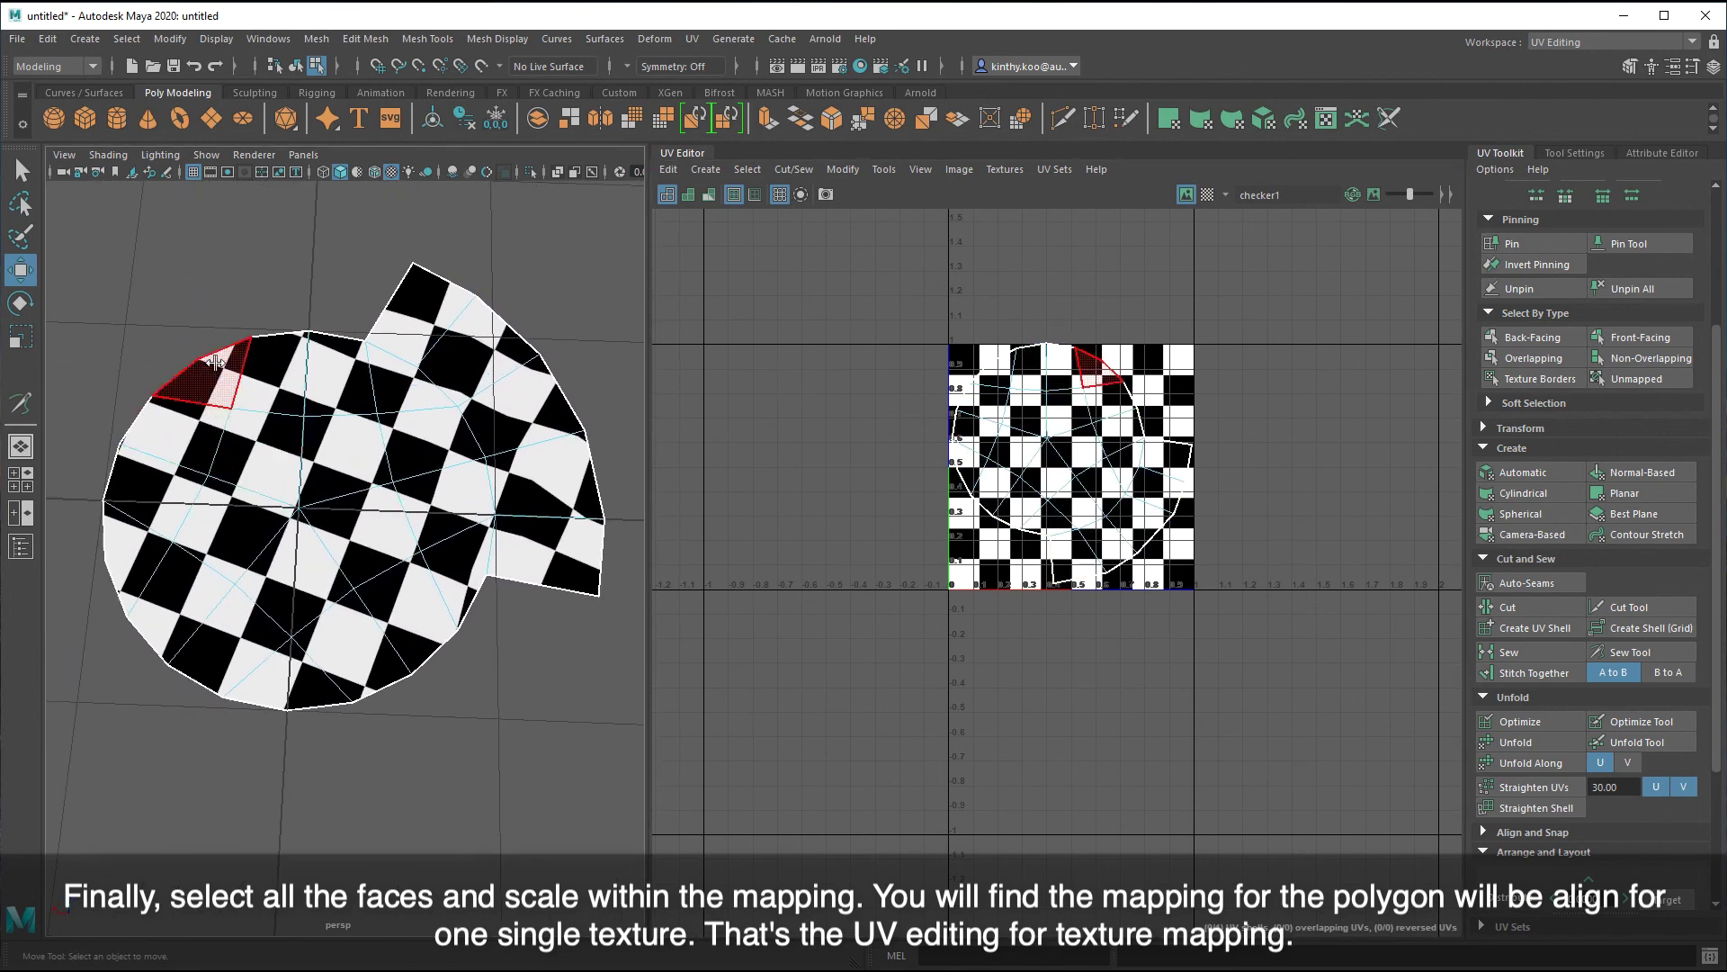
left_click(1571, 47)
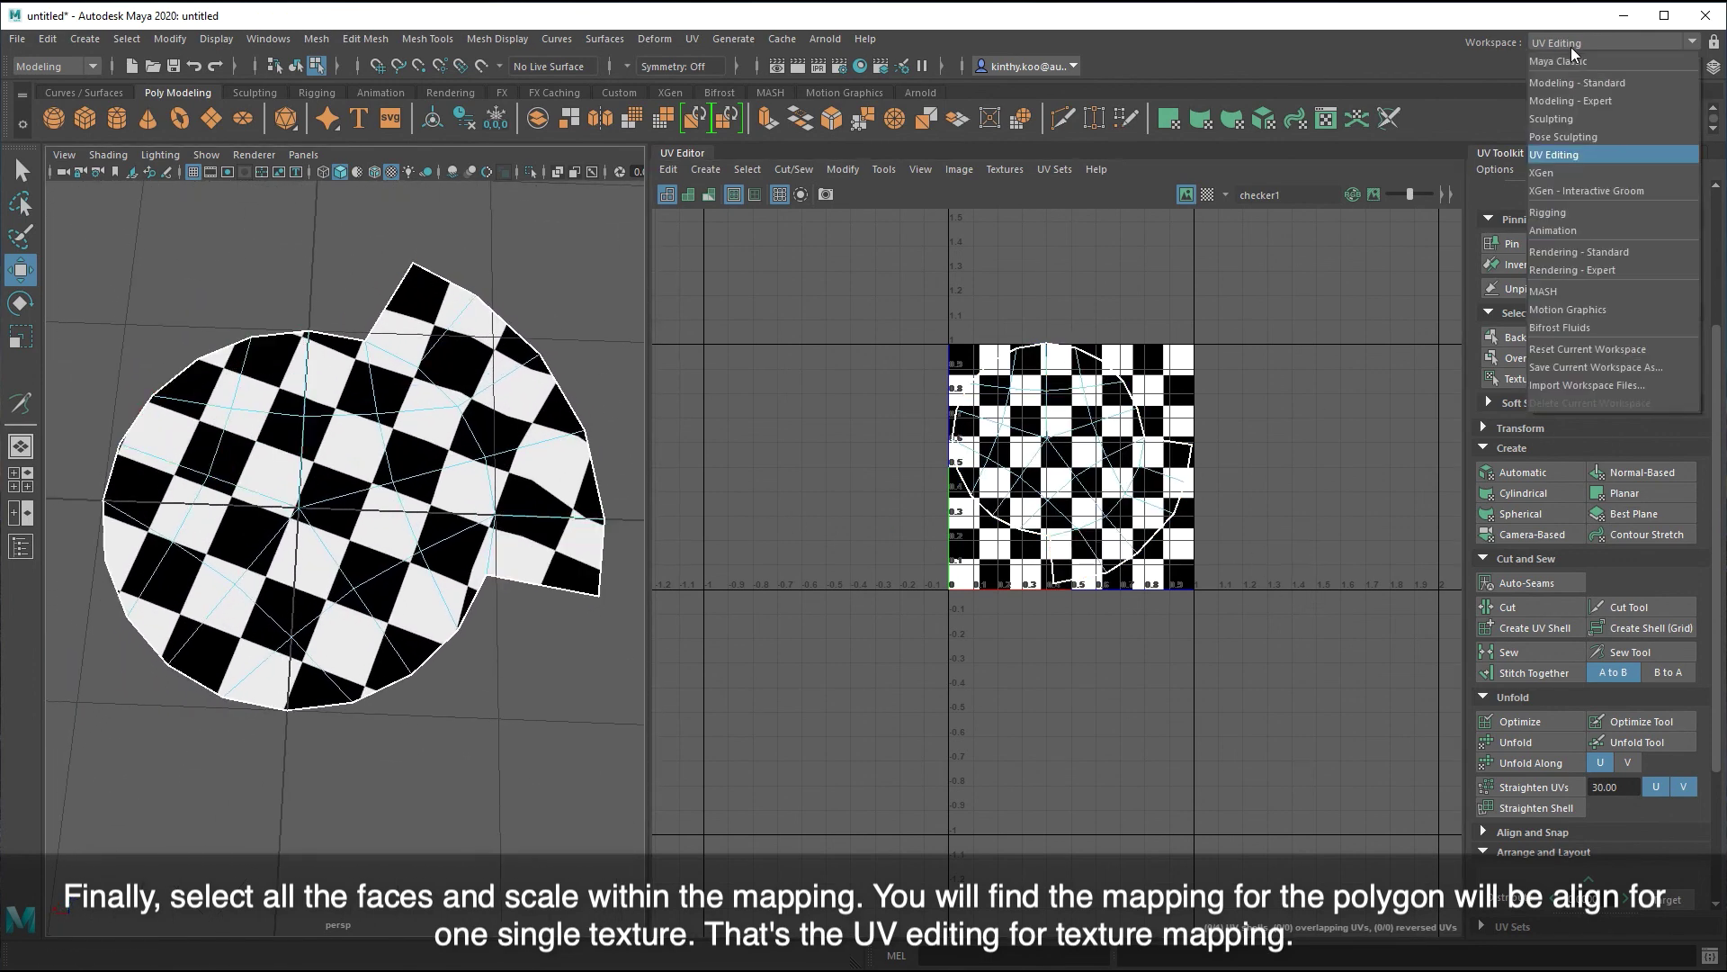
left_click(1578, 60)
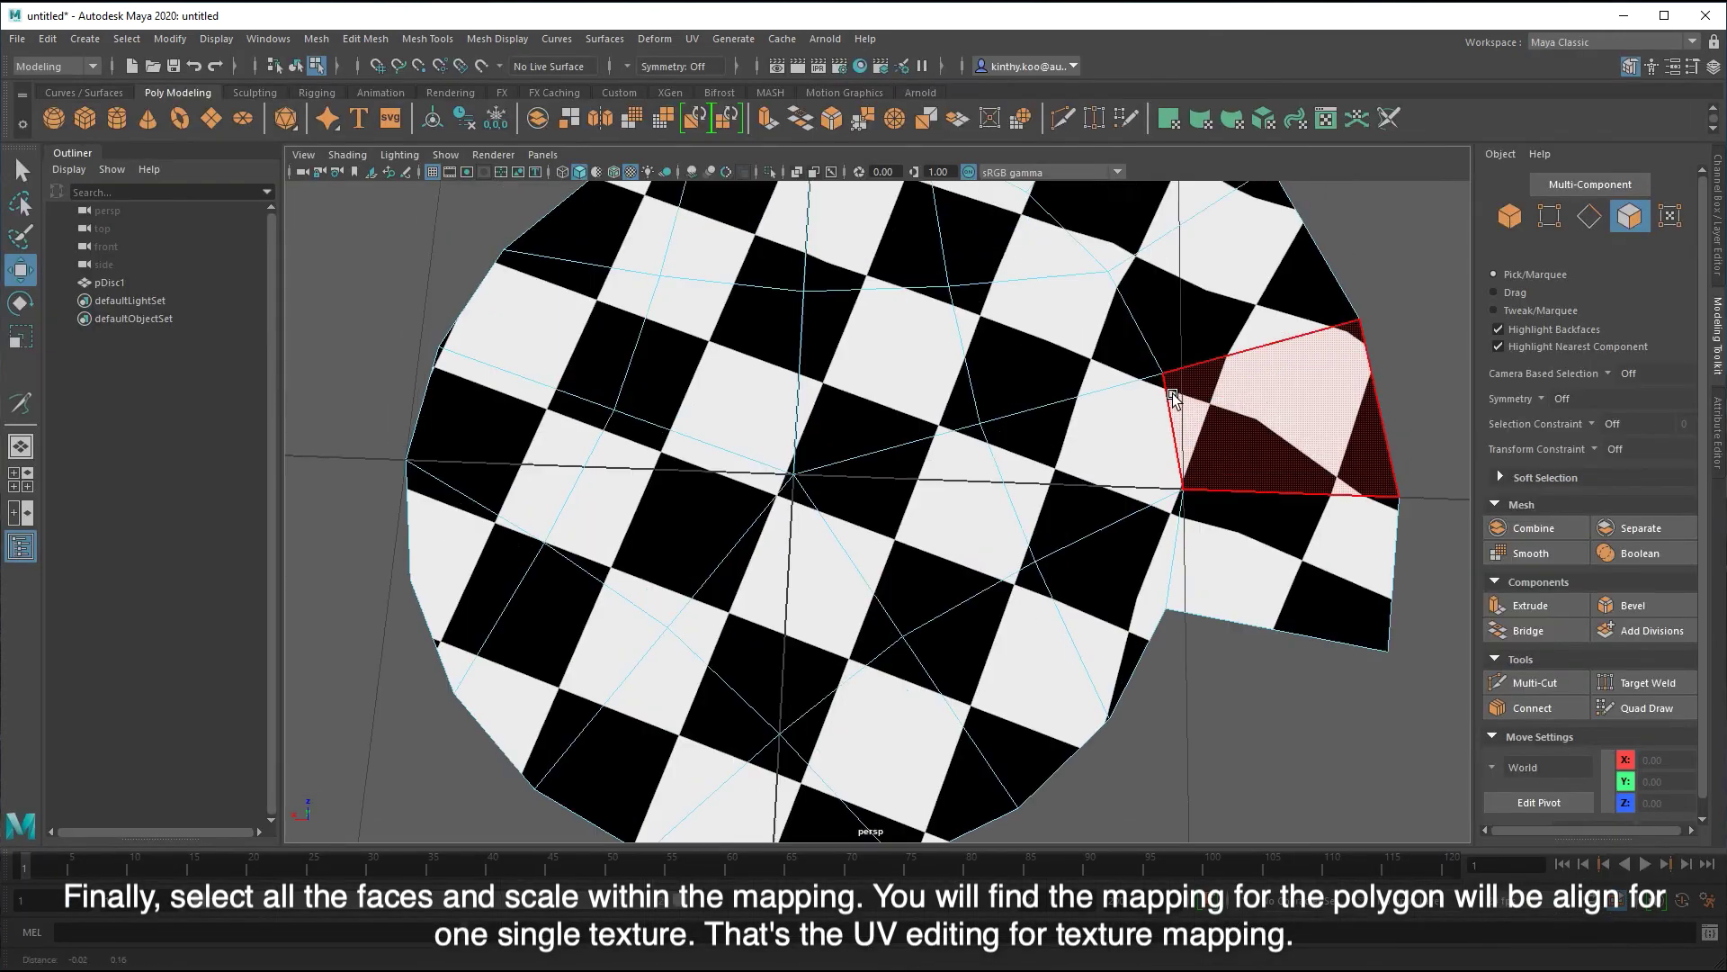
scroll(983, 529, "down", 3)
scroll(982, 529, "up", 2)
mouse_move(982, 529)
left_mouse_down("alt")
mouse_move(1144, 541)
mouse_move(1049, 538)
left_mouse_up("alt")
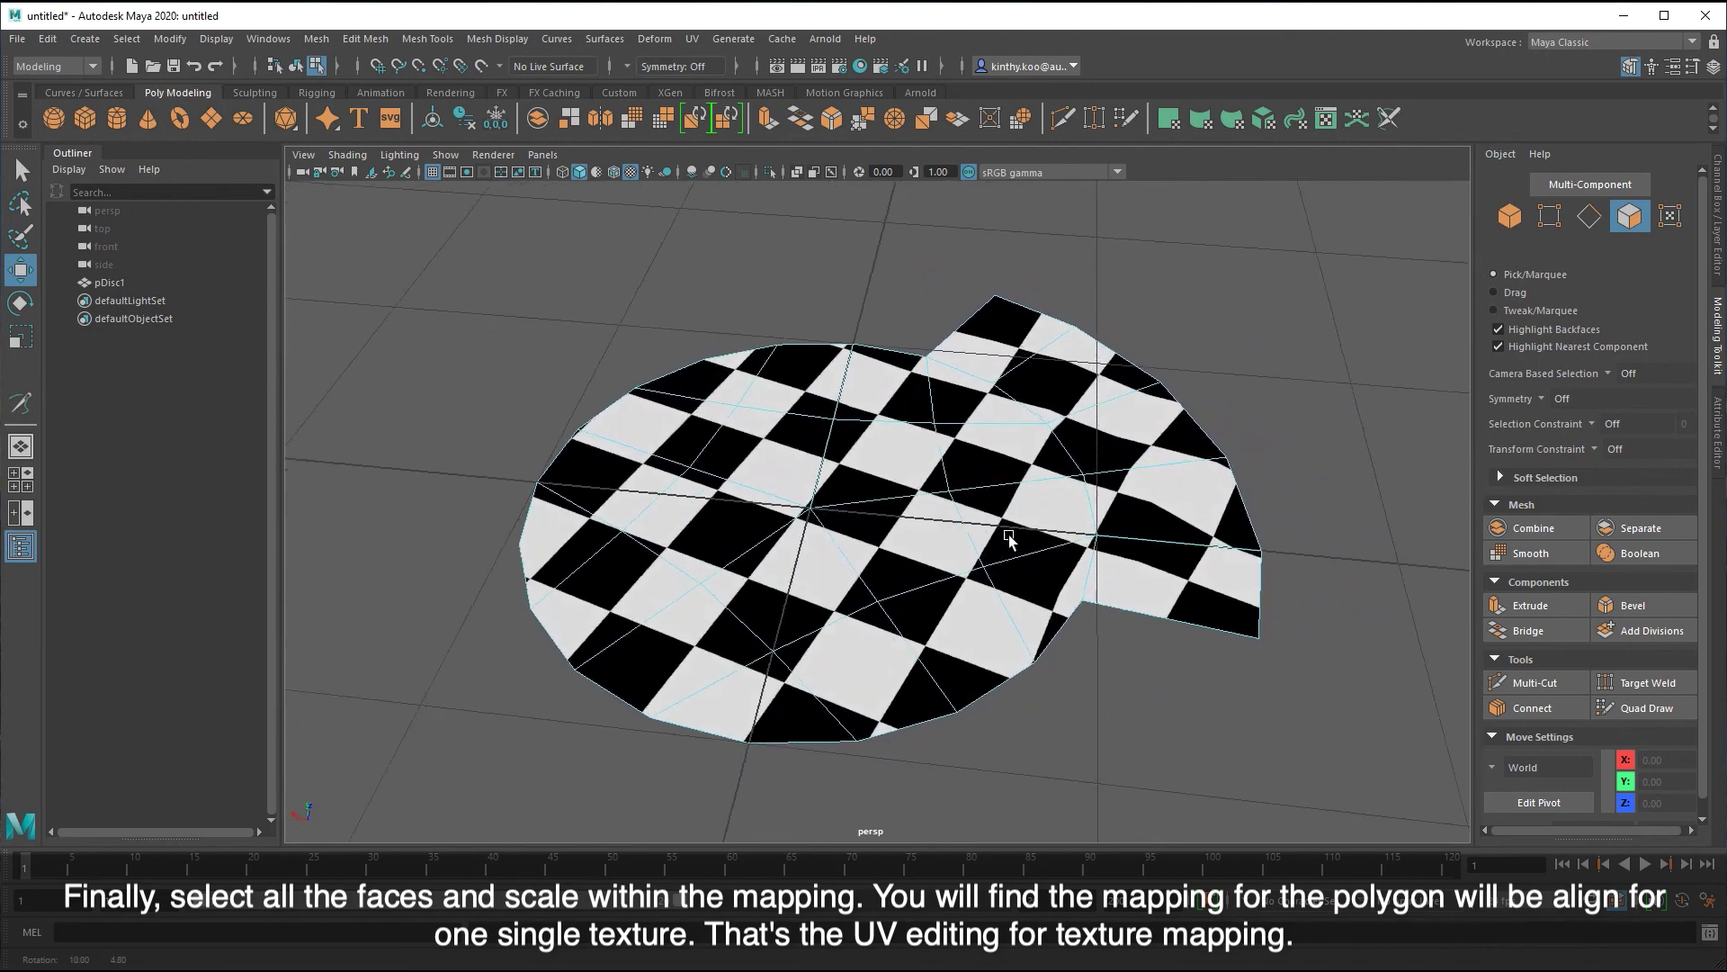